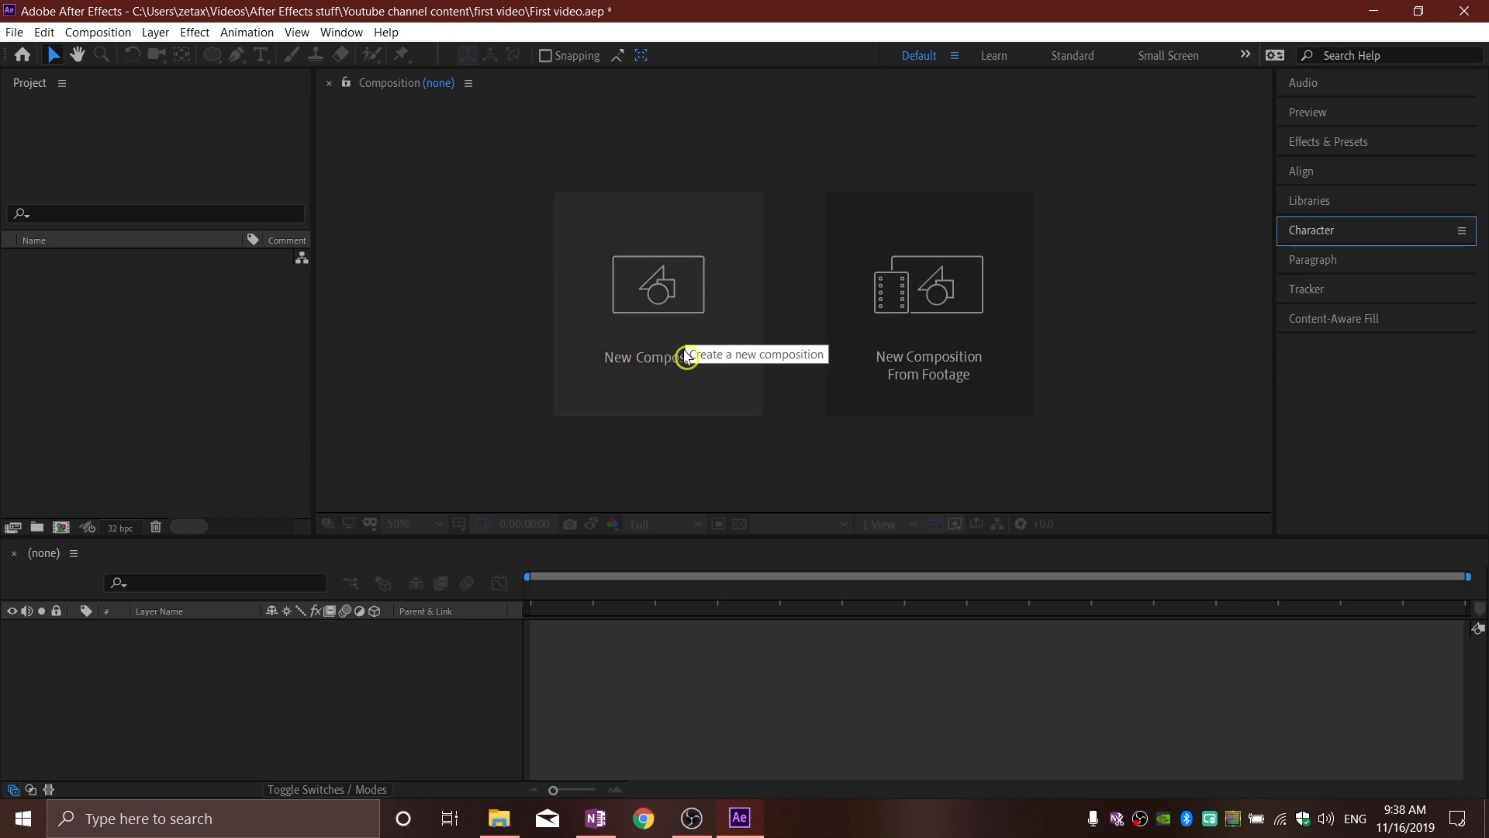
Step: Create a composition with the HDTV 1080 29.97 preset, 1920 x 1080 px, a 5-second duration and a white background
click(133, 368)
right_click(151, 348)
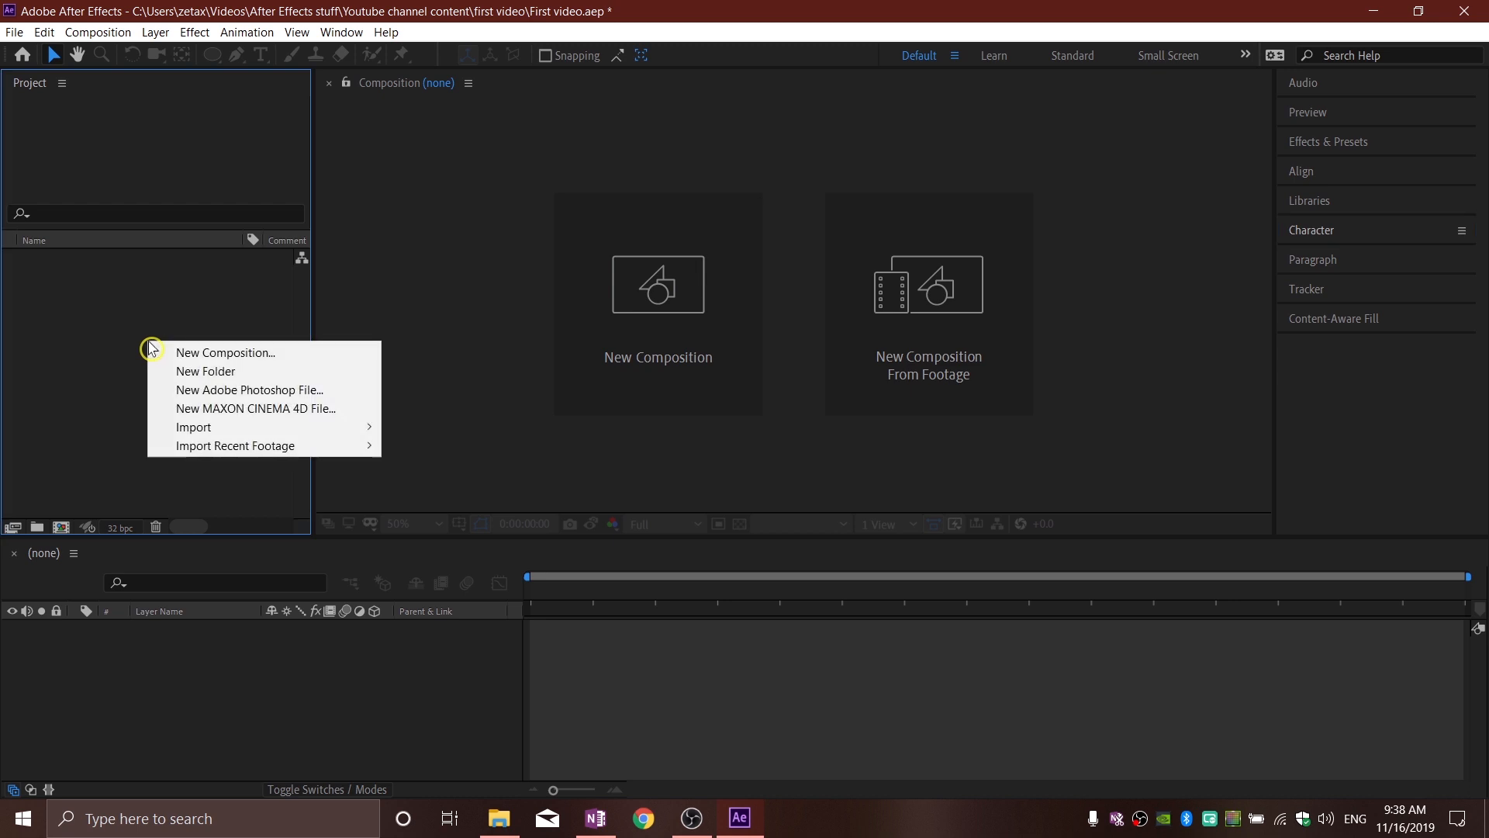
click(239, 354)
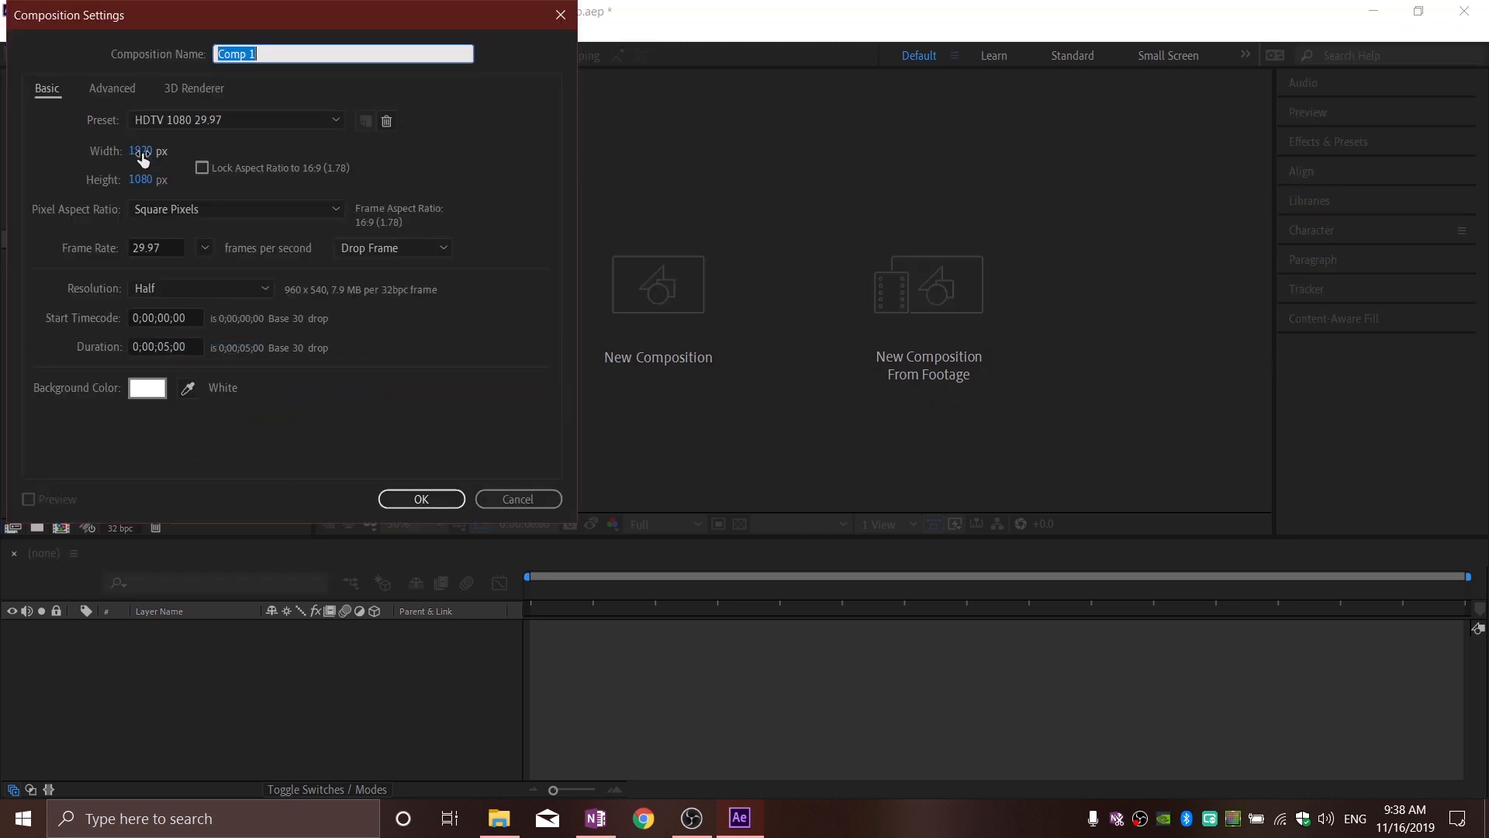
click(202, 252)
click(222, 426)
click(204, 248)
click(246, 404)
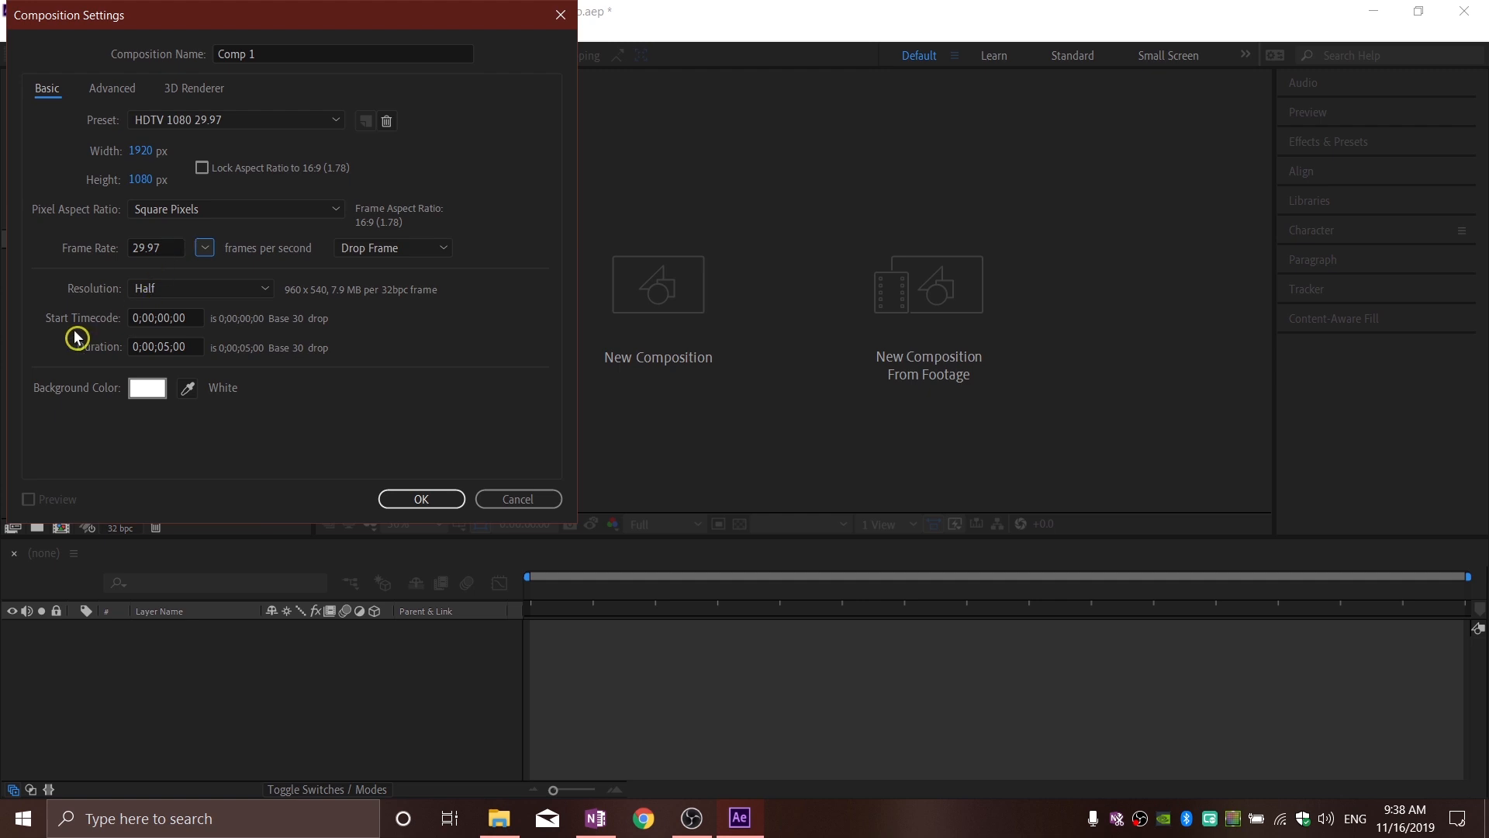
click(148, 388)
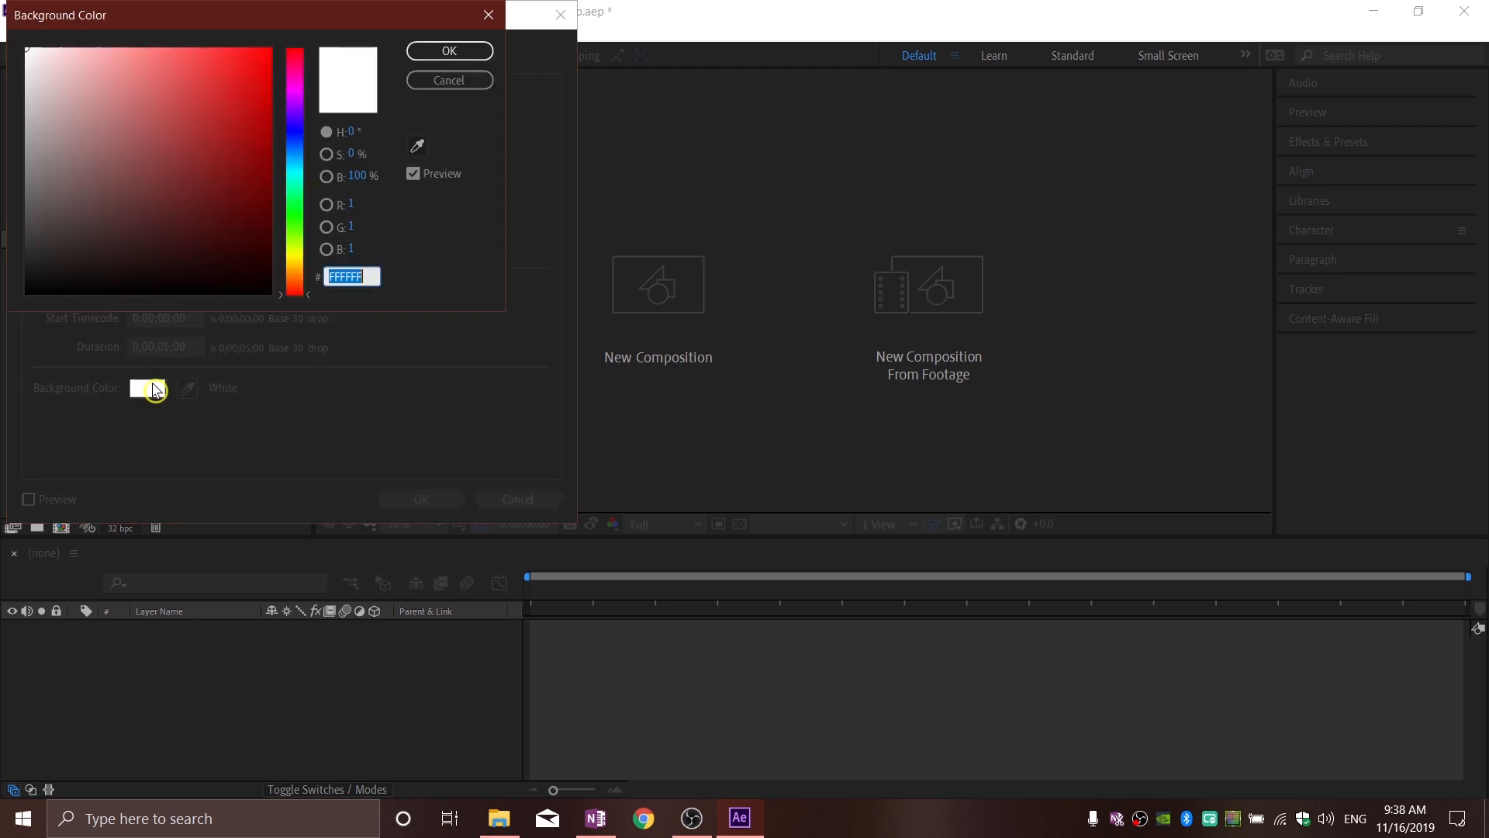
click(425, 51)
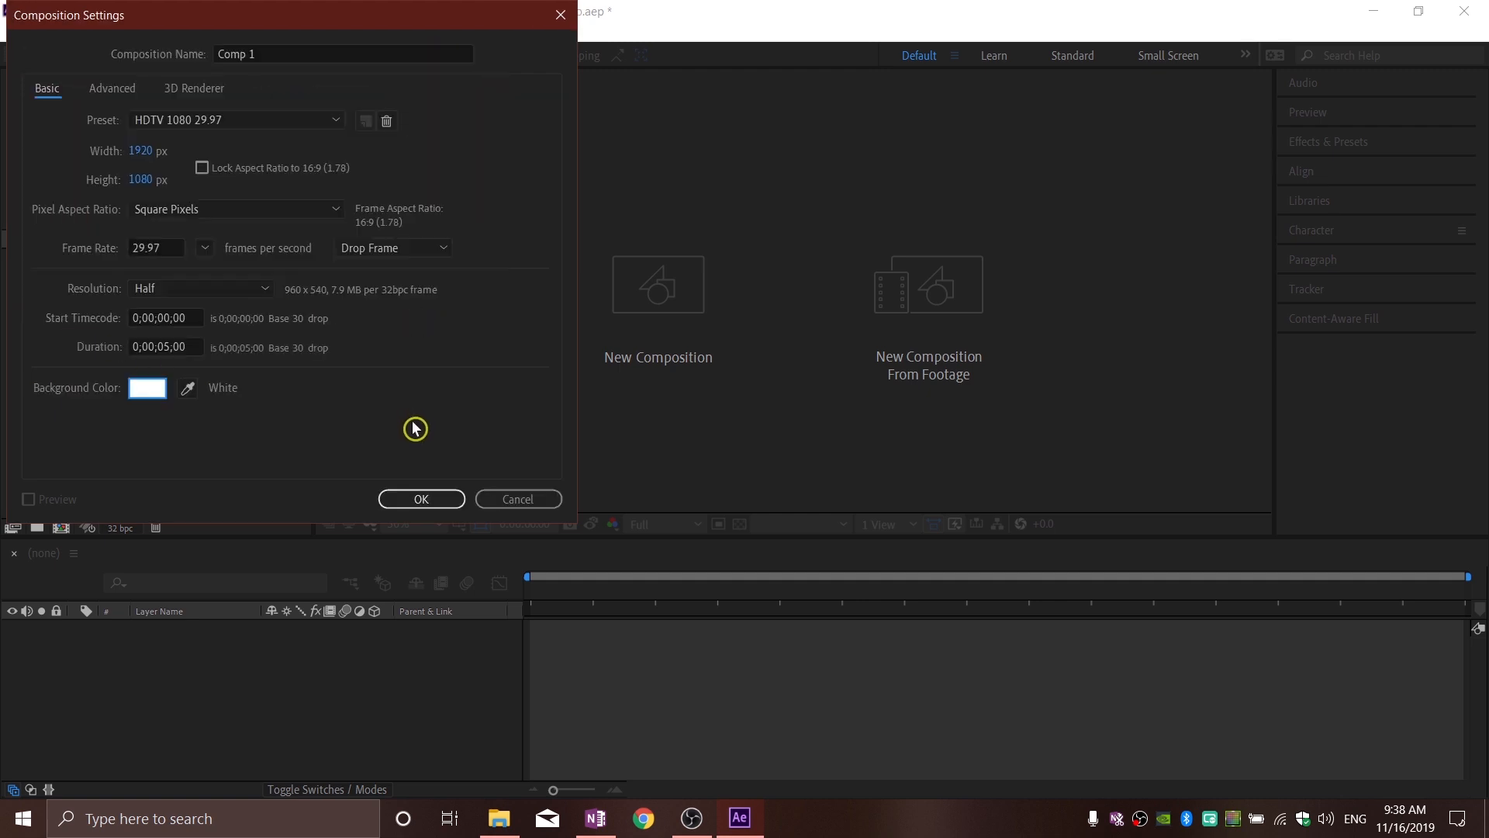
click(417, 499)
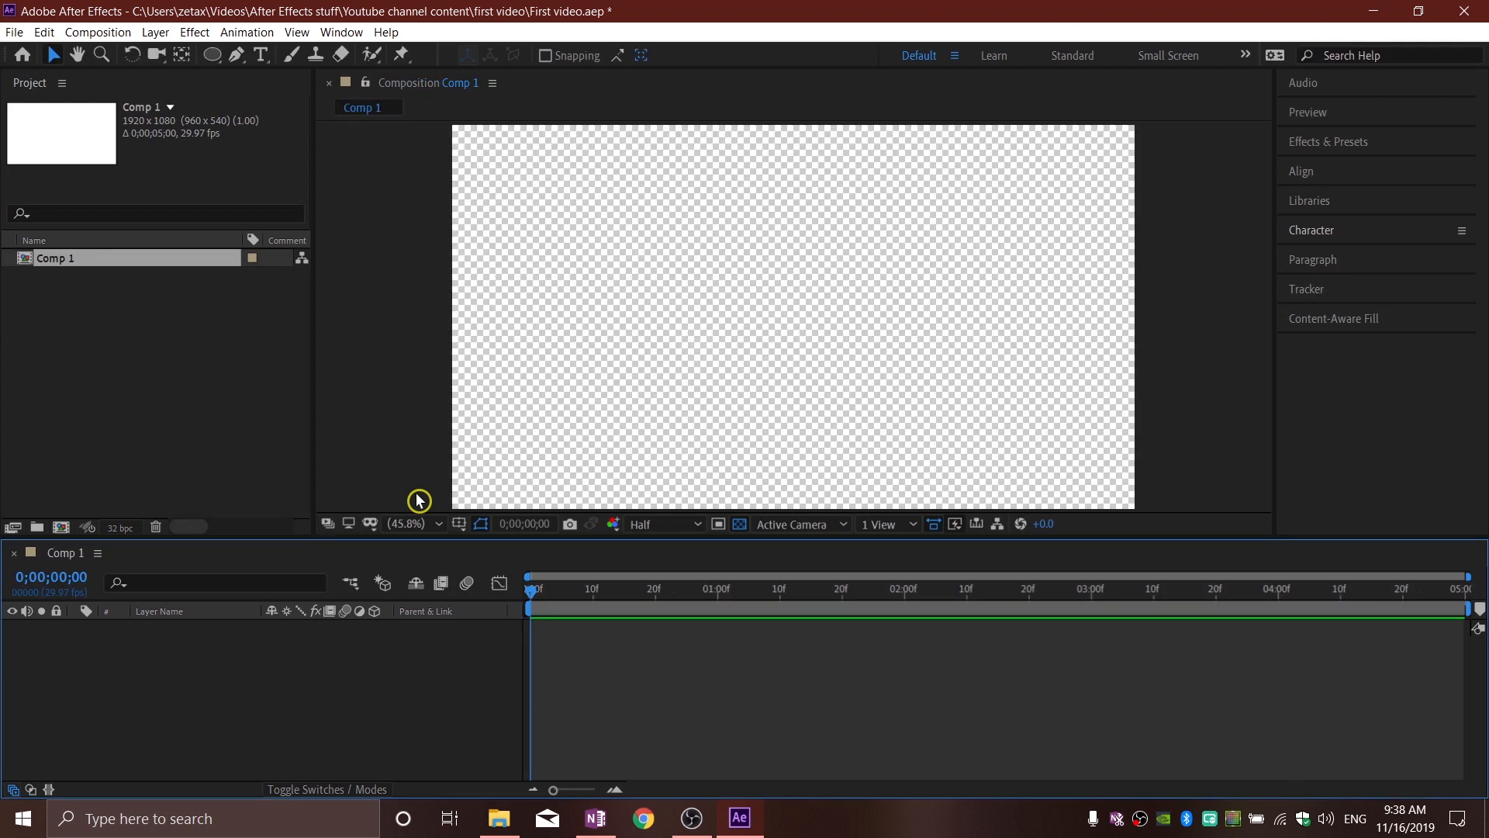
Step: Toggle the transparency grid of the composition view off and back on
click(736, 526)
click(741, 525)
click(741, 525)
click(741, 525)
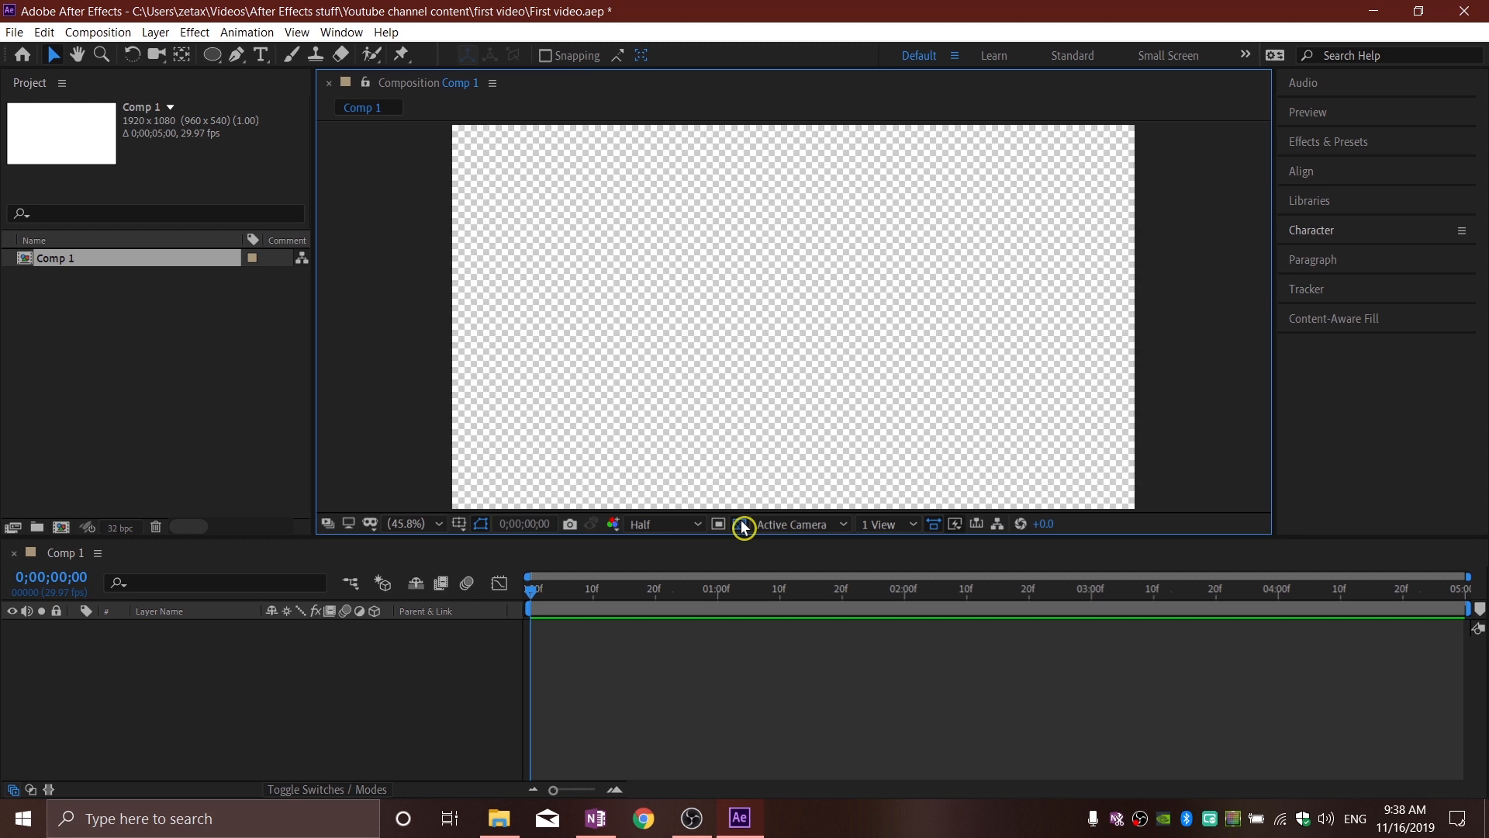
click(741, 525)
click(742, 525)
Step: Add an off-white 1920 x 1080 px solid layer named BG to the composition, and deselect it
click(380, 652)
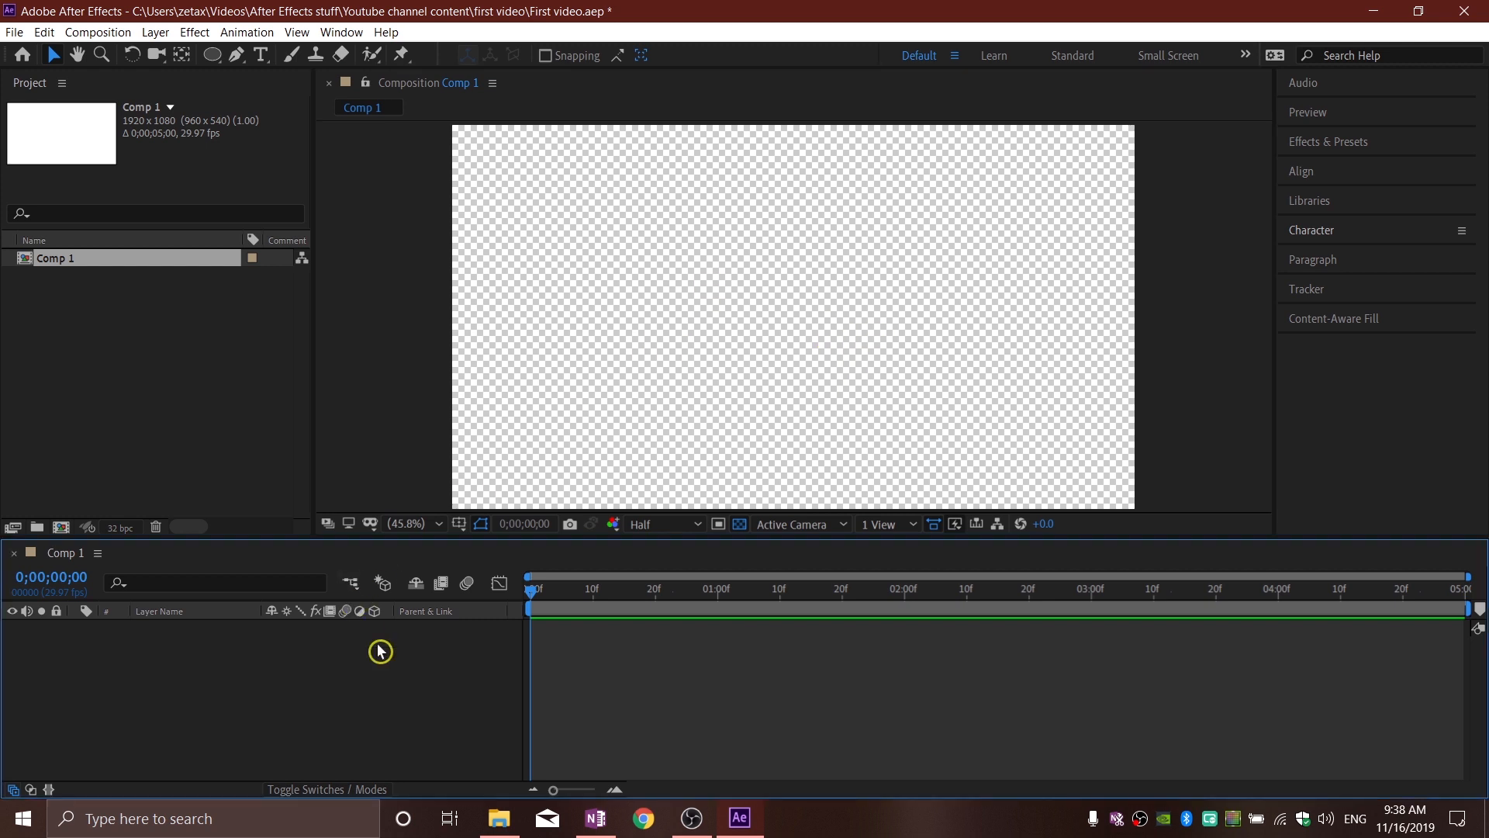
right_click(324, 654)
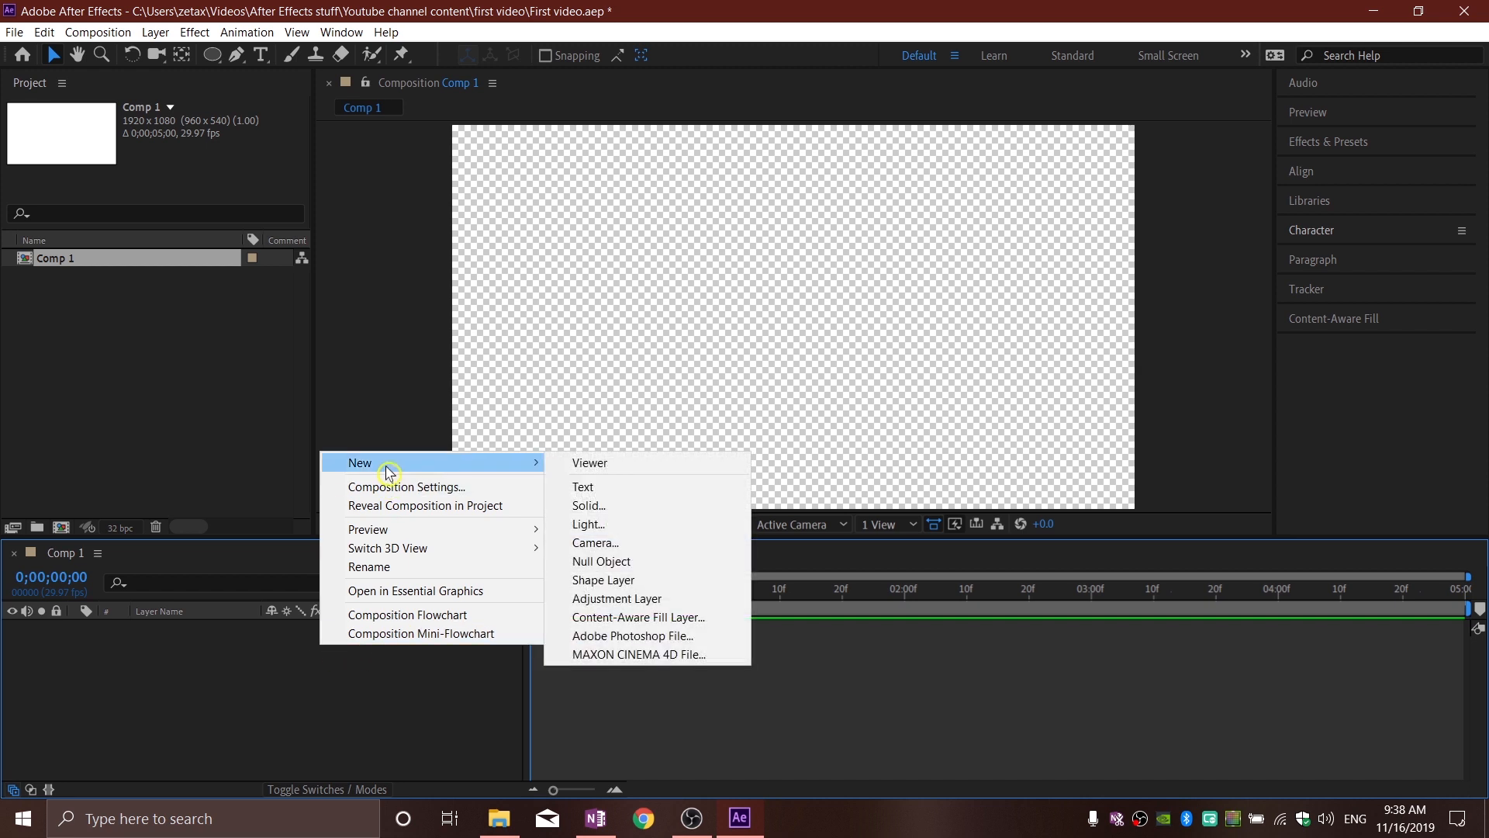
mouse_move(542, 462)
click(590, 501)
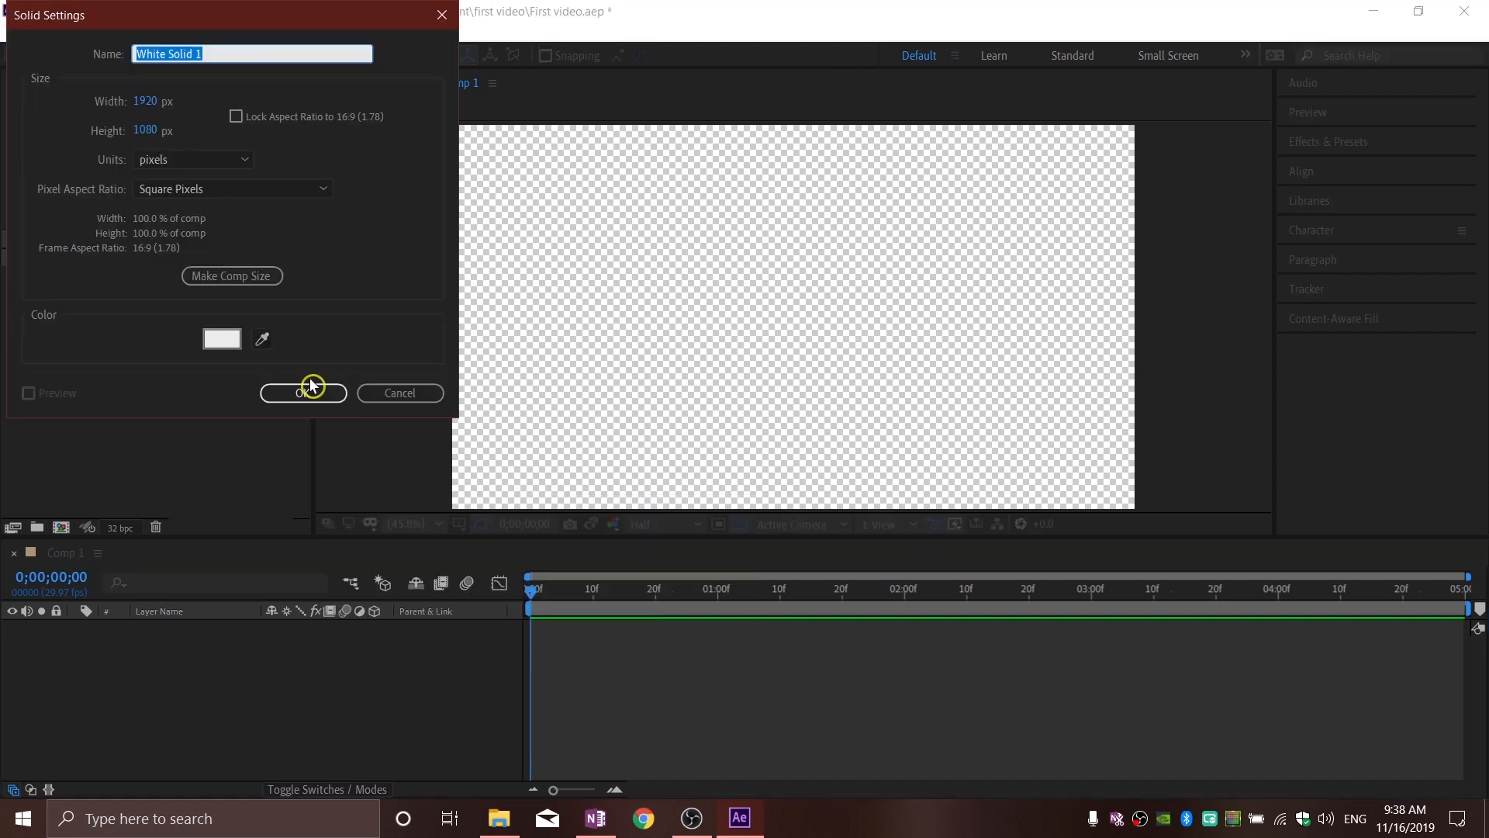
click(216, 342)
text(ffffff)
key(Return)
click(211, 50)
drag(212, 48, 19, 61)
text(BG)
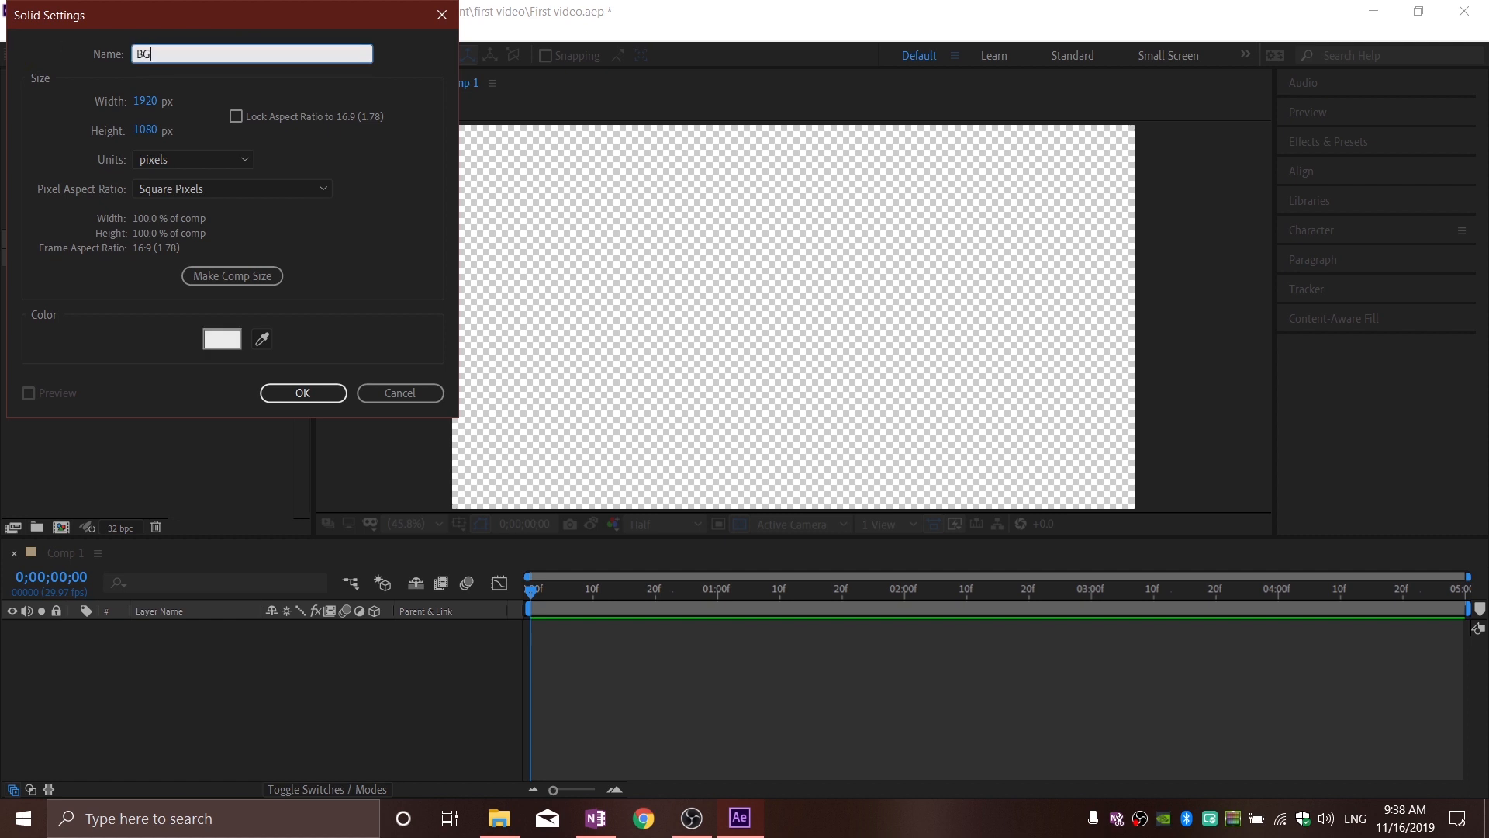
click(305, 394)
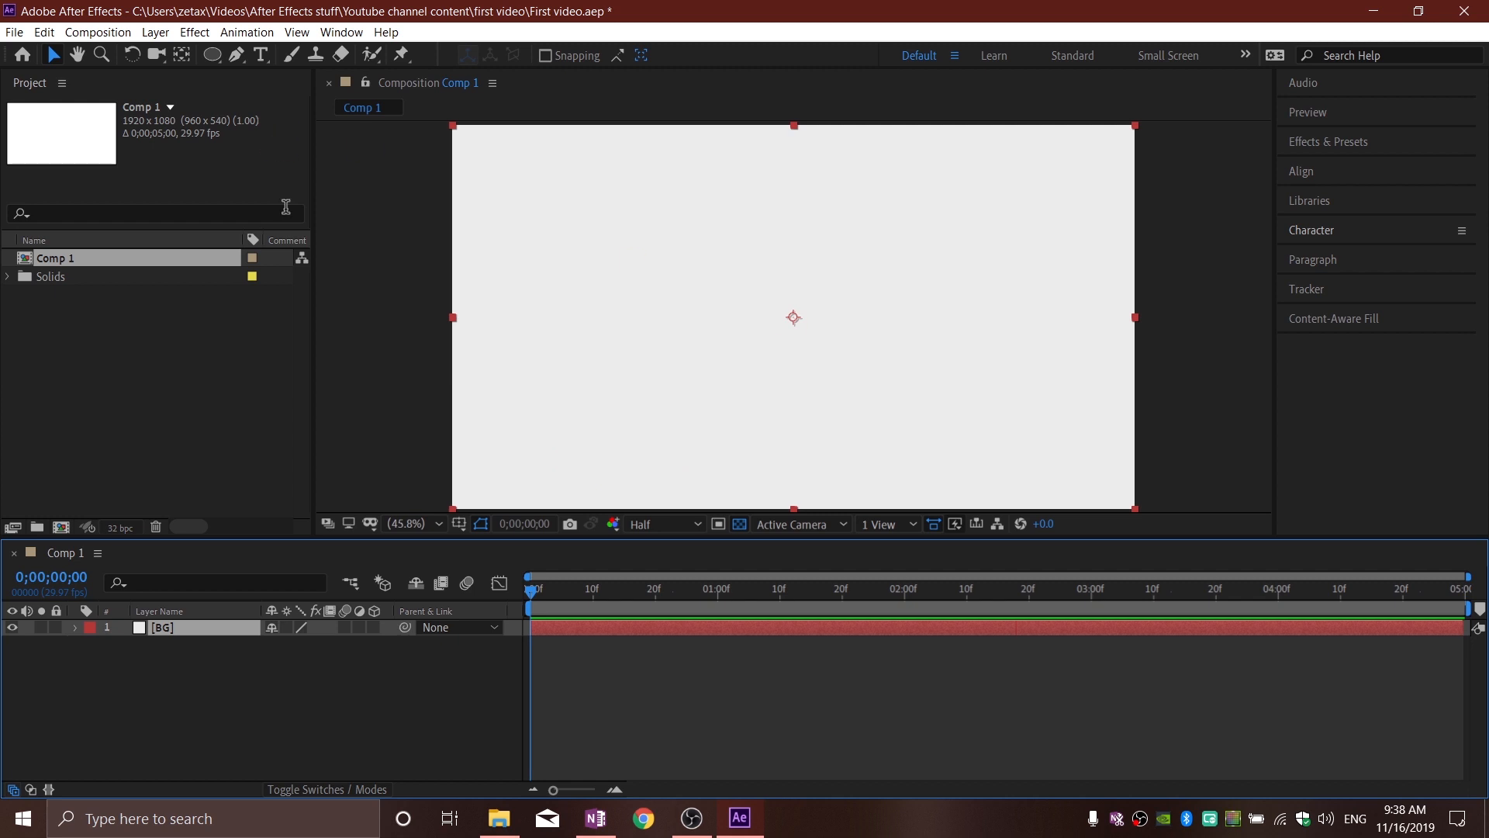
click(375, 323)
click(353, 684)
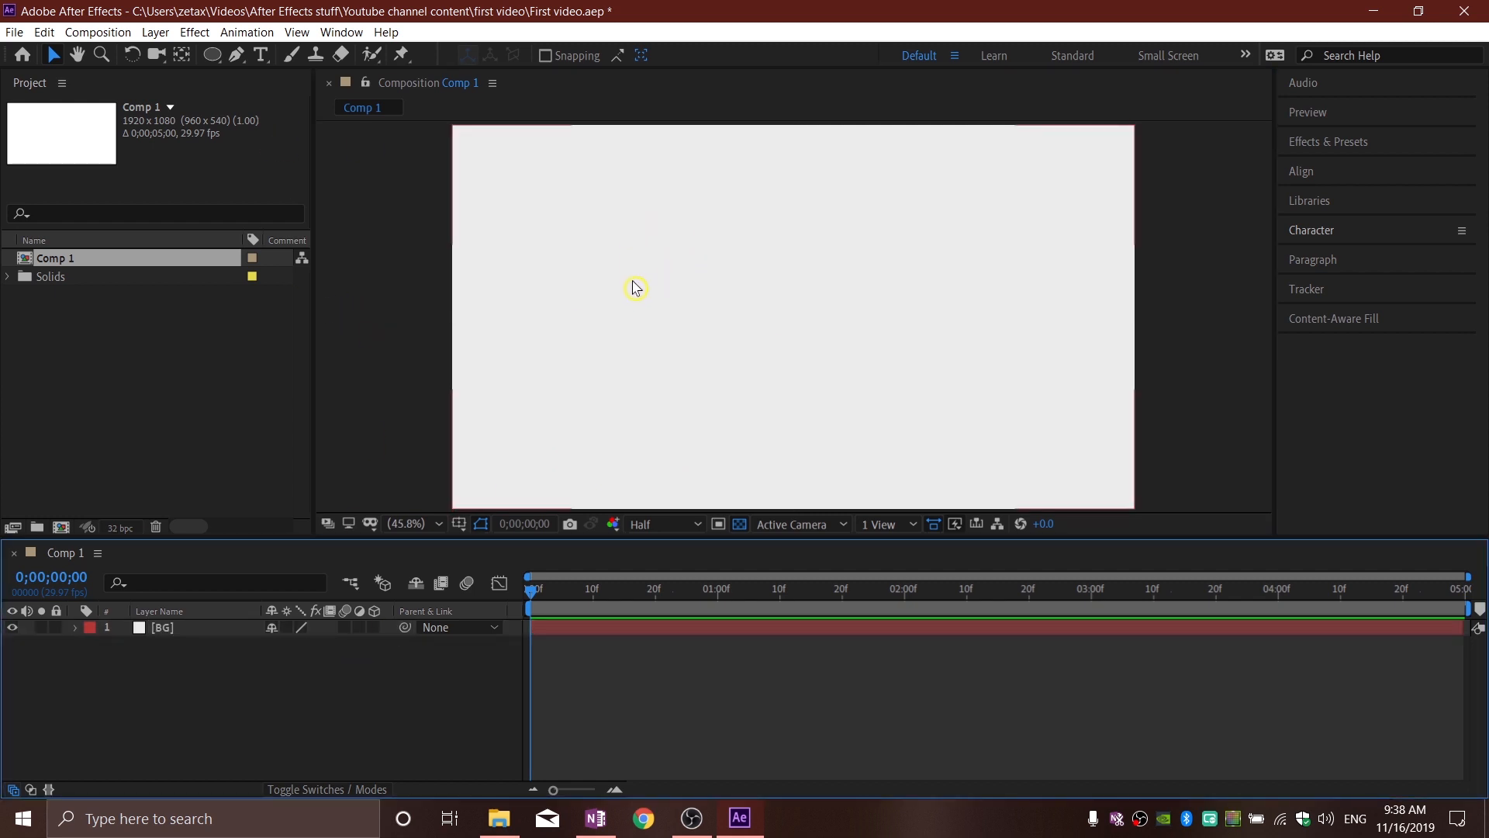
Step: Add a text layer reading "Learning", "Motion Graphics", "Is" and "Easy" on four lines, and move it to the middle of the frame
click(263, 58)
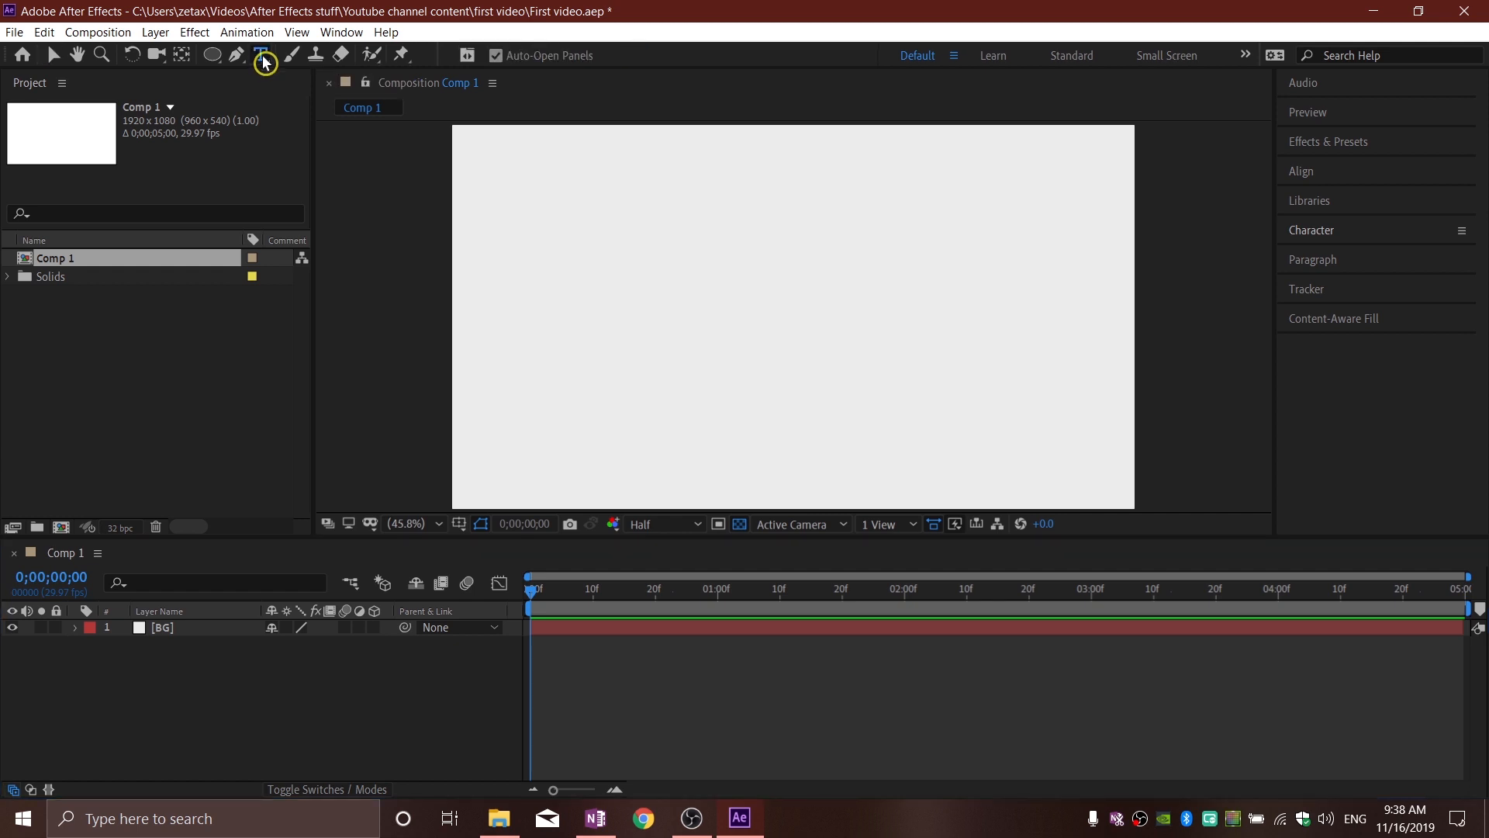
click(507, 194)
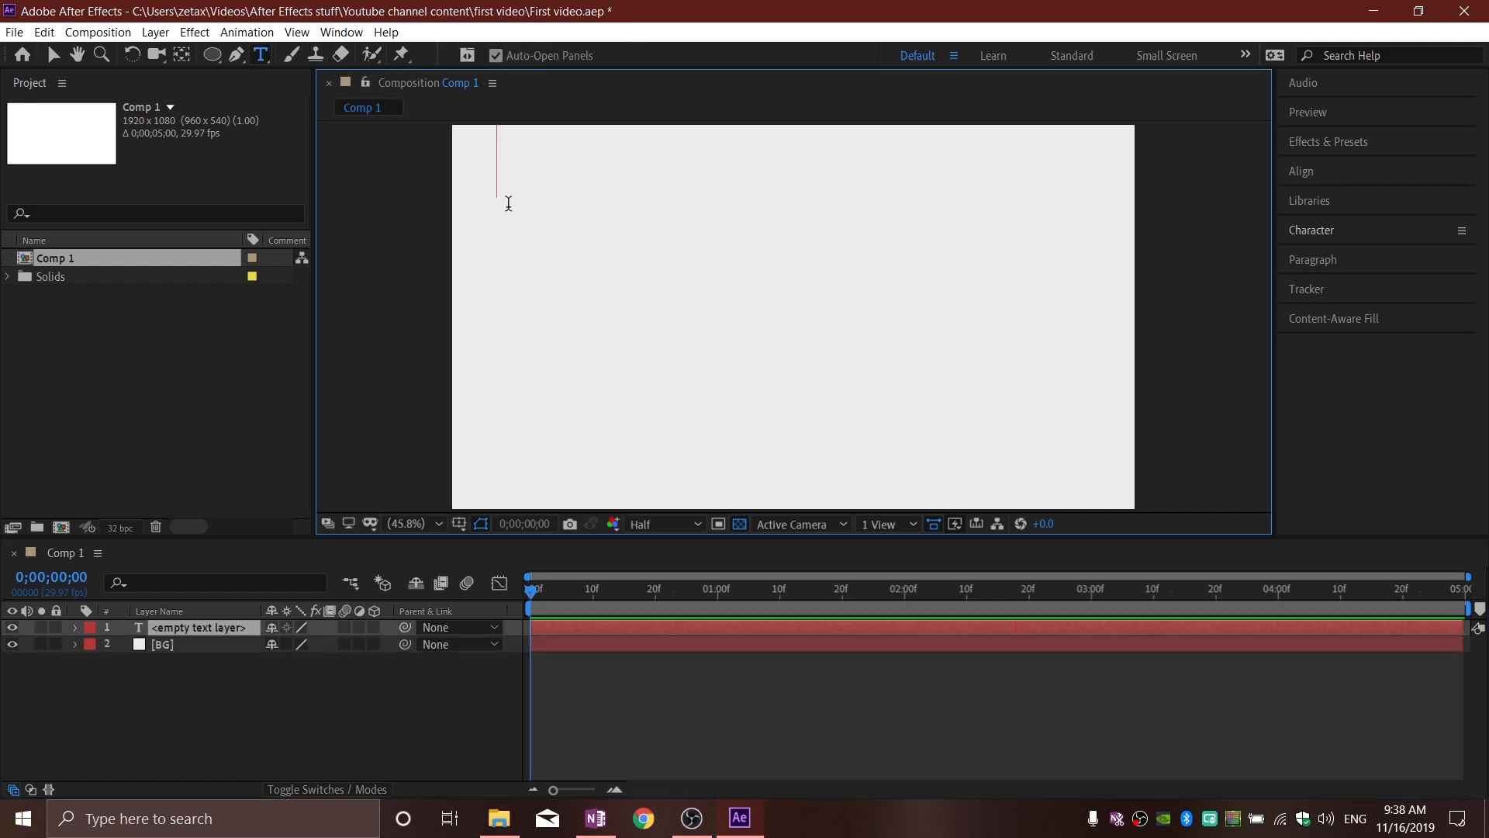
text(Lea)
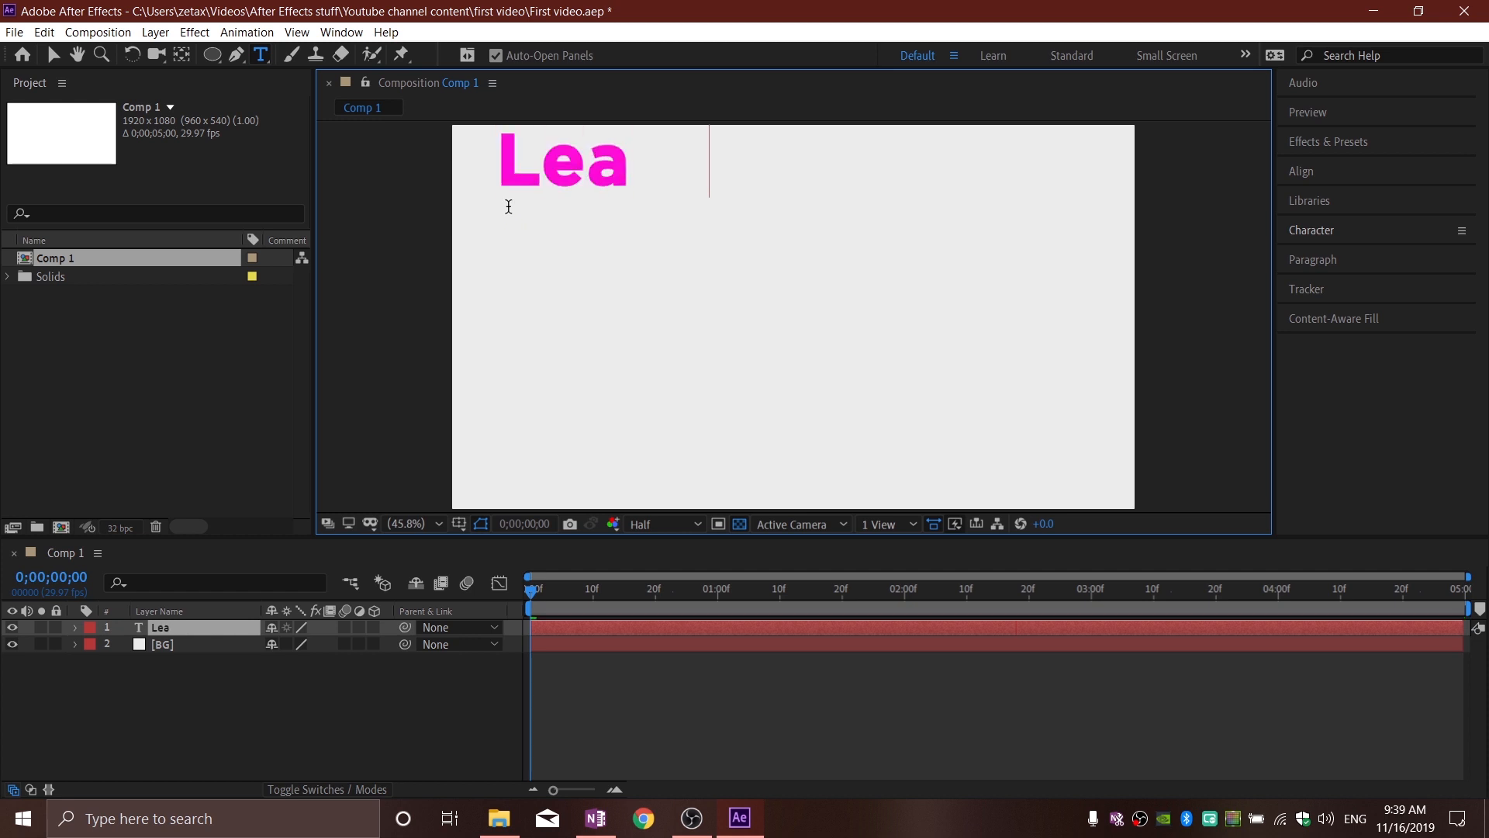
text(rning Motio)
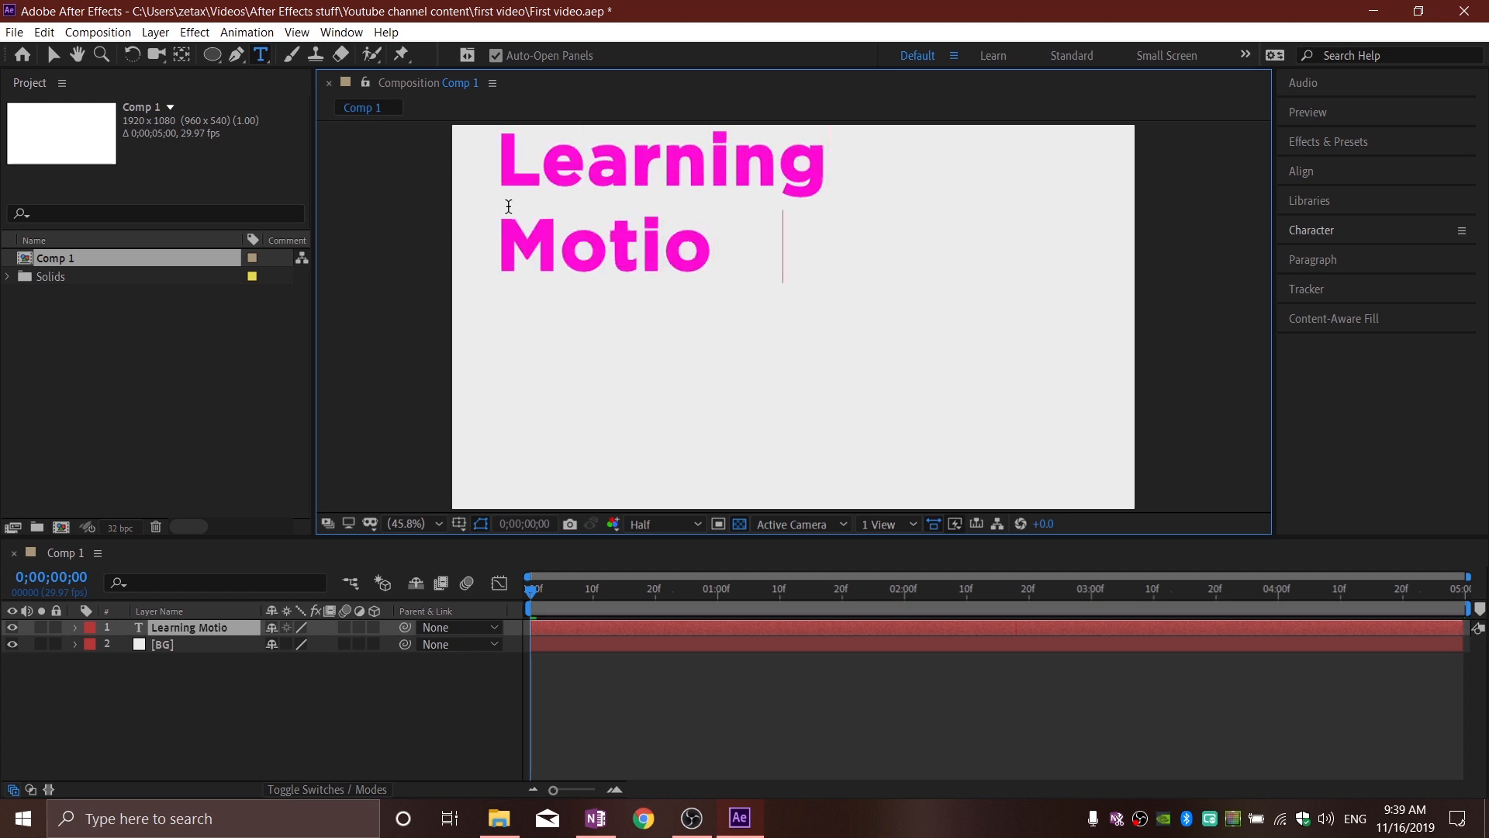
text(n Graphics )
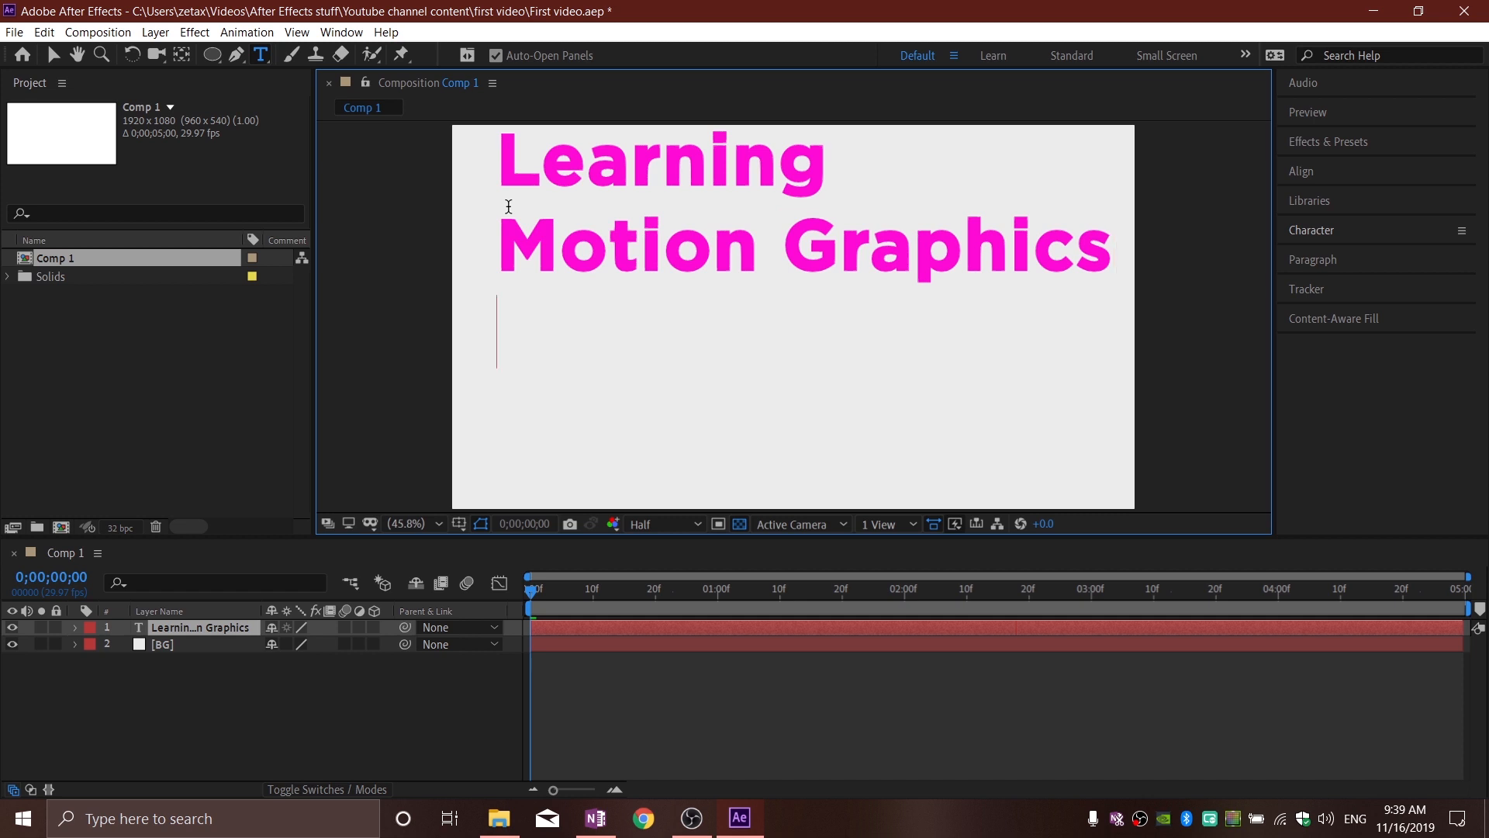
text(Is)
key(Return)
text(Easy)
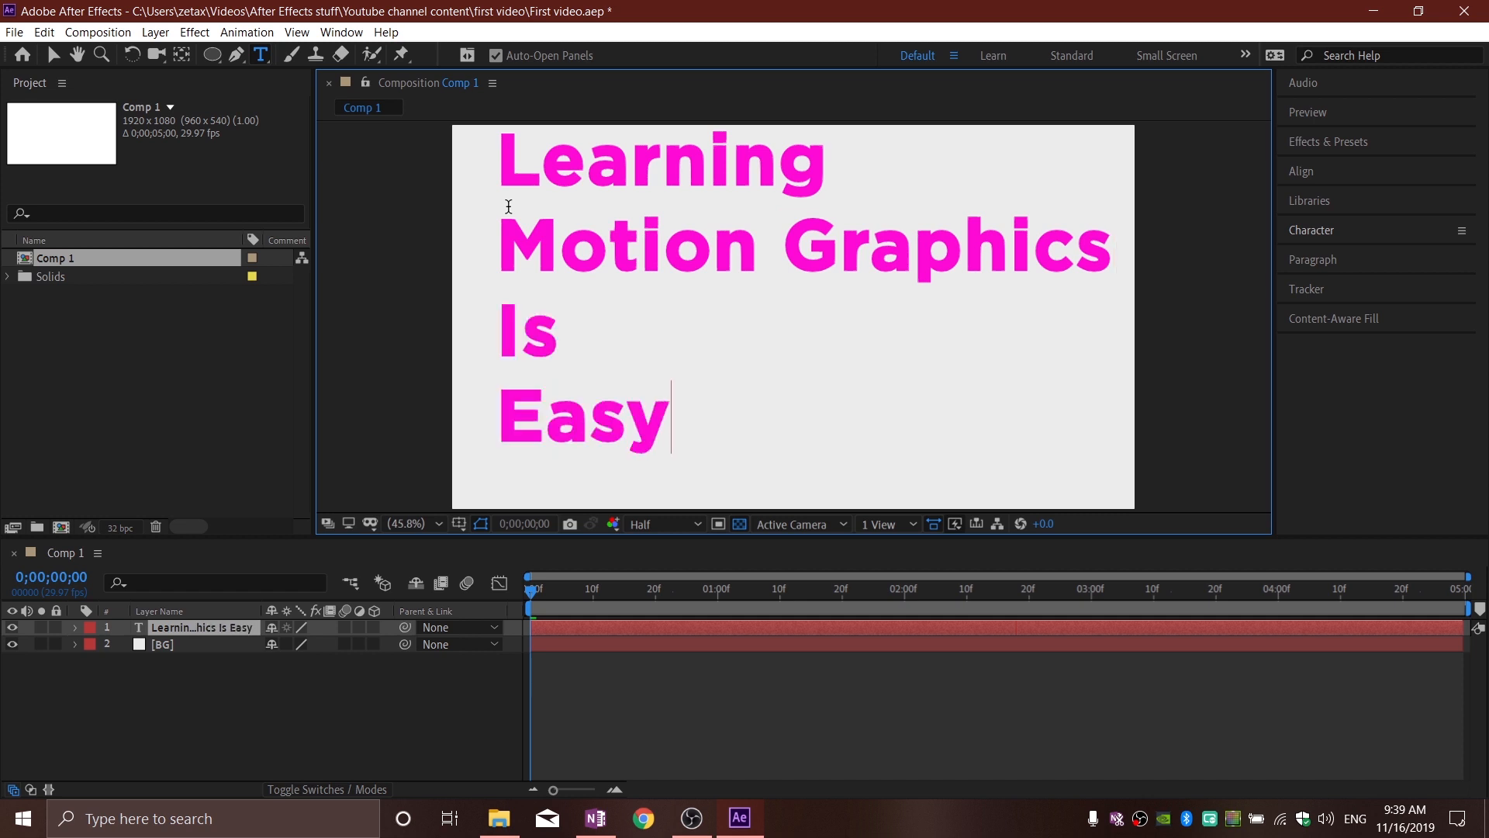
click(54, 56)
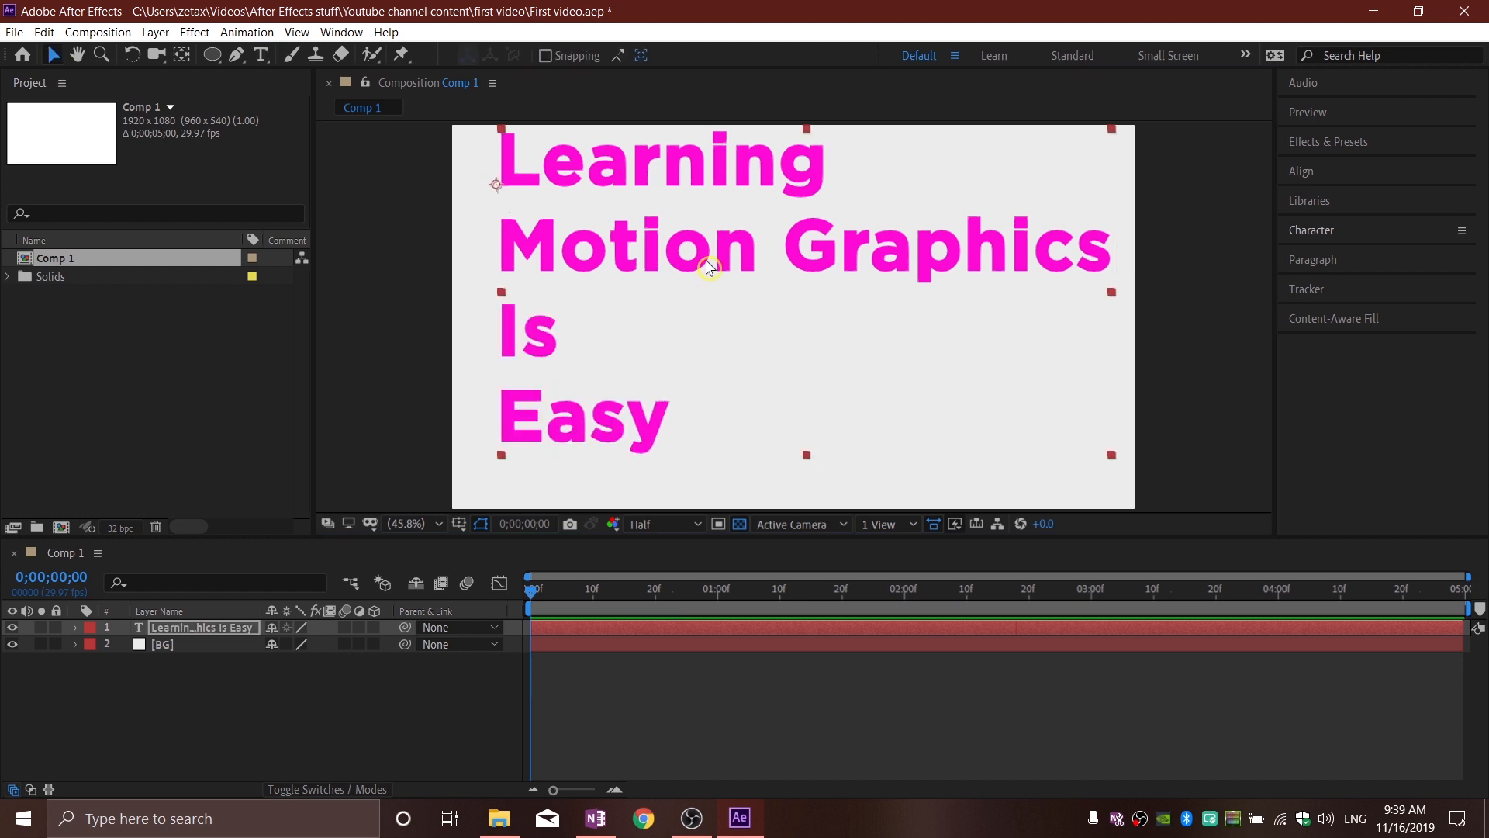
drag(706, 264, 715, 296)
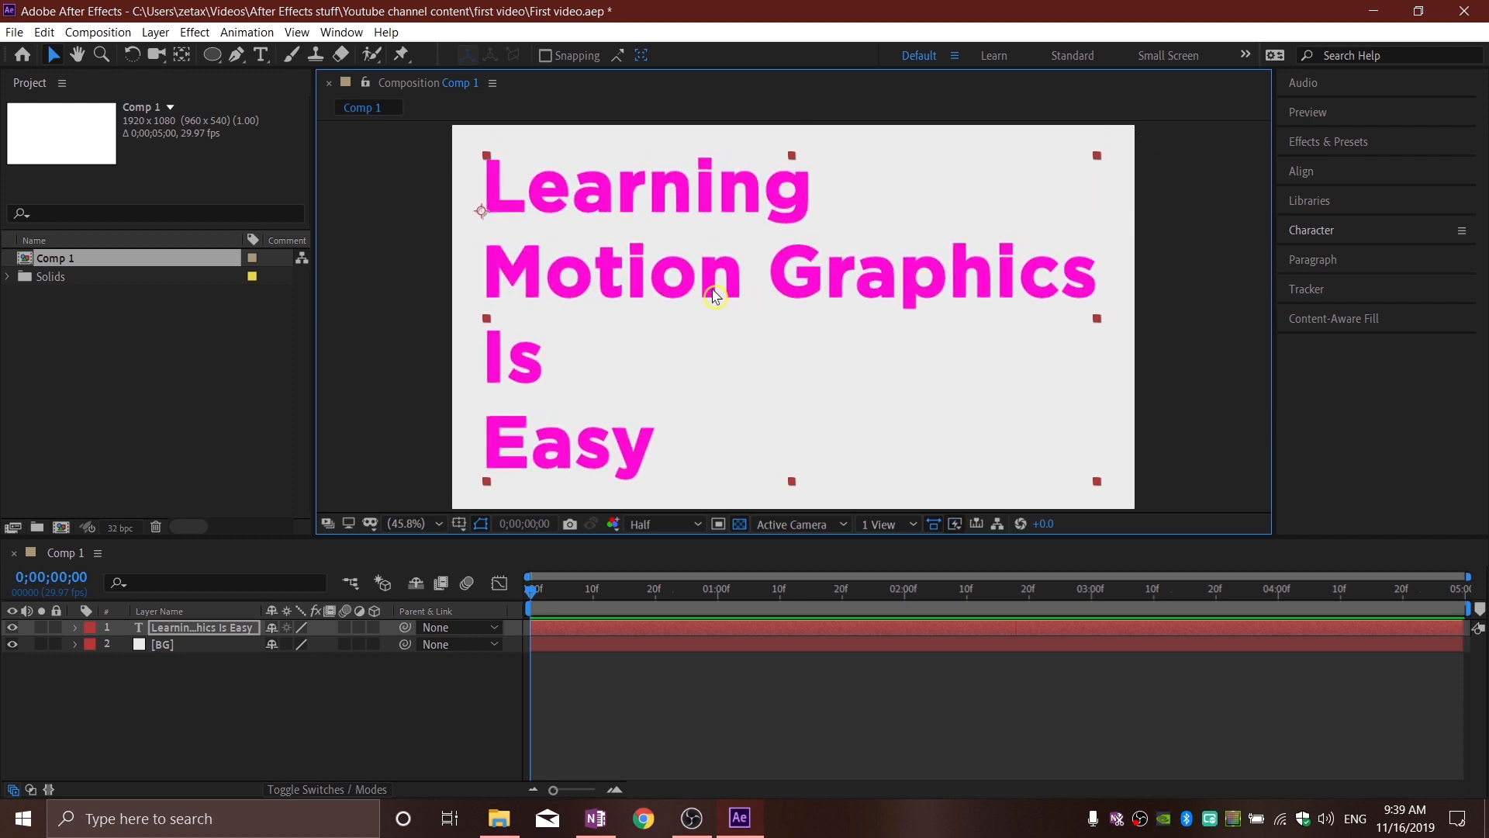
Step: Change the fill color of the word "Learning" to black (000000)
click(1346, 237)
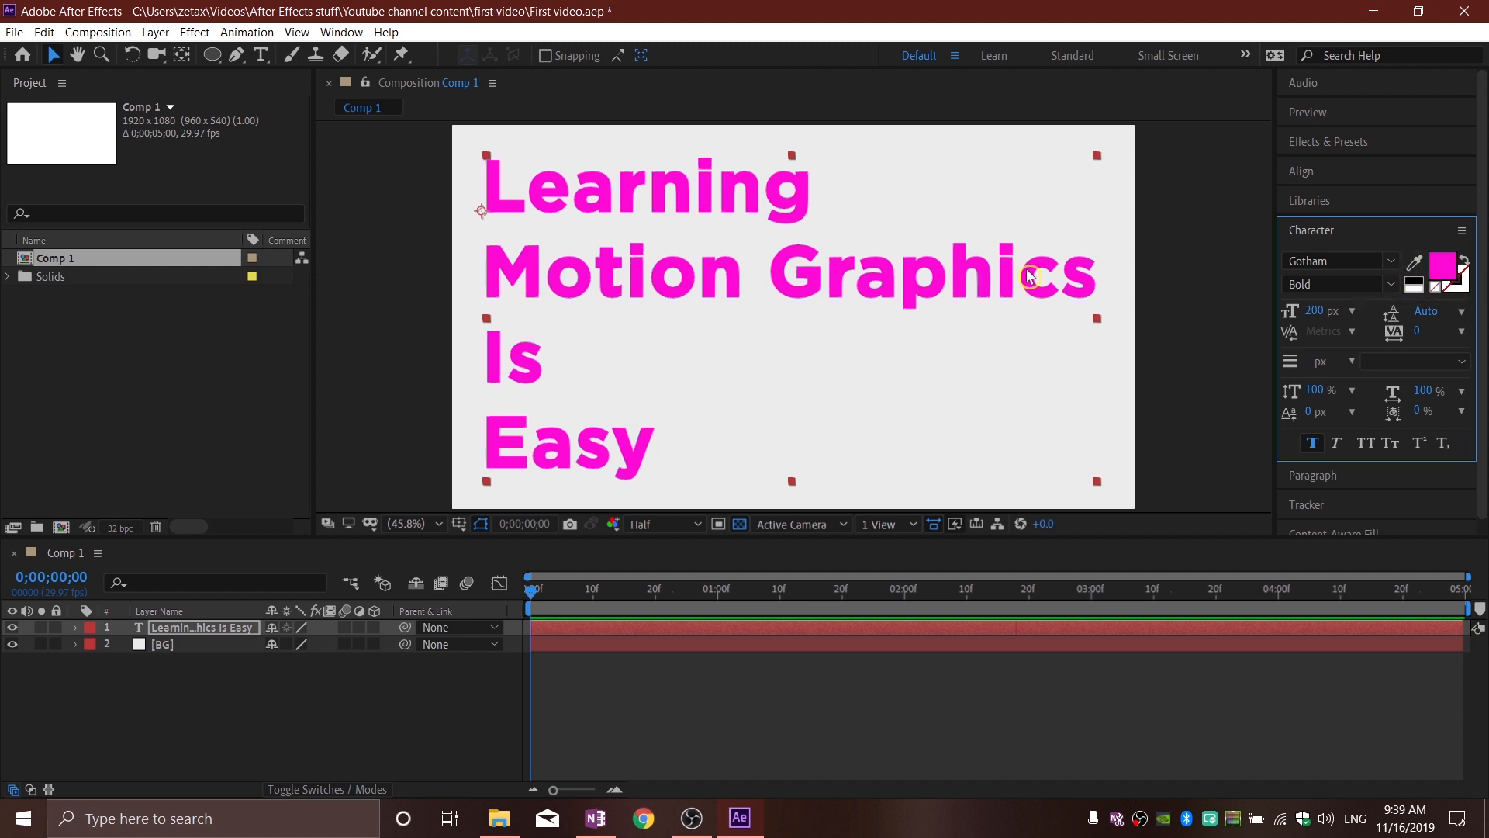
click(262, 56)
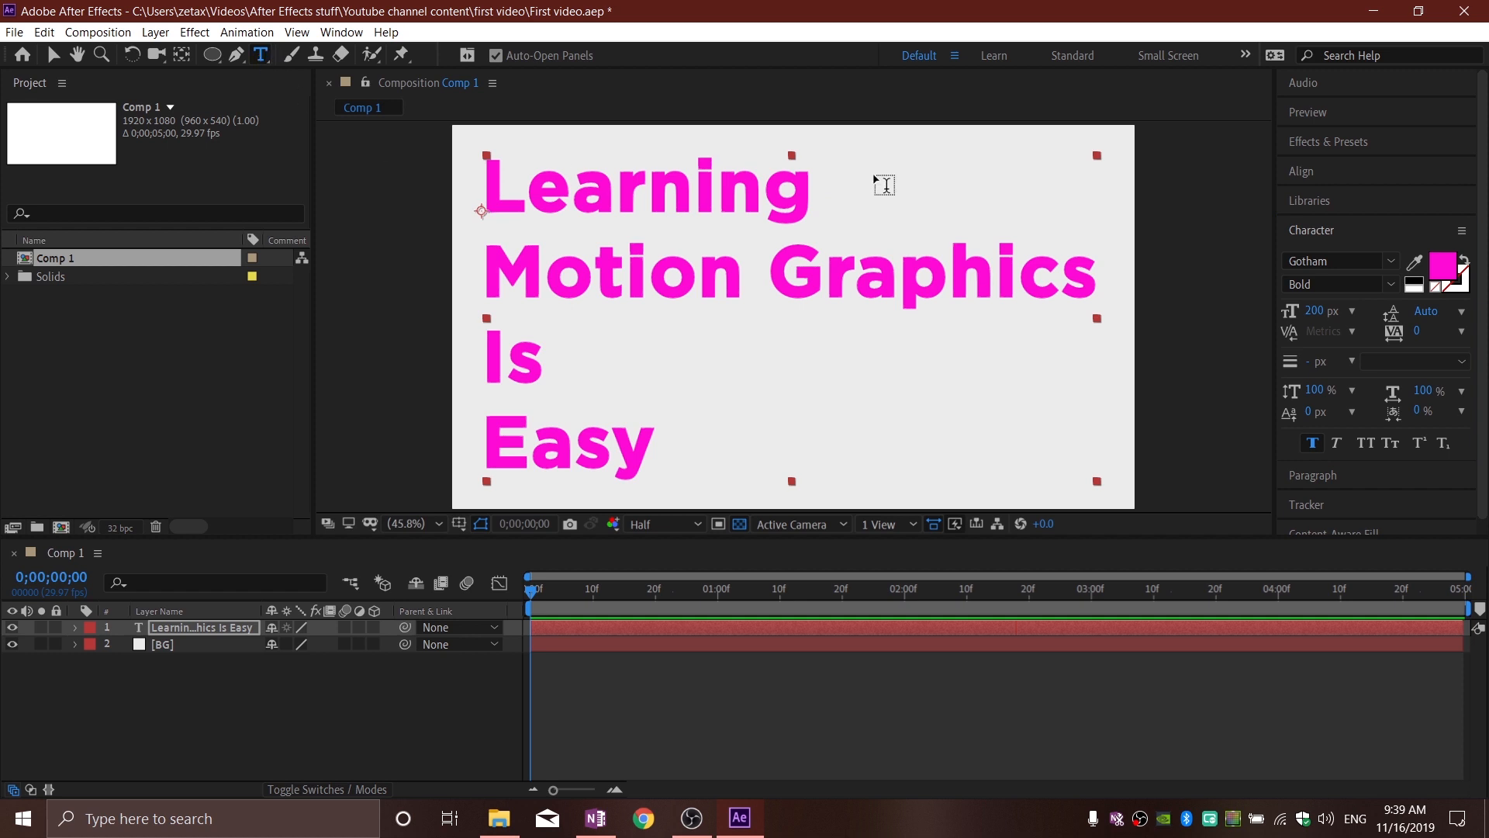
click(816, 196)
drag(797, 197, 487, 200)
click(1443, 265)
drag(26, 273, 26, 293)
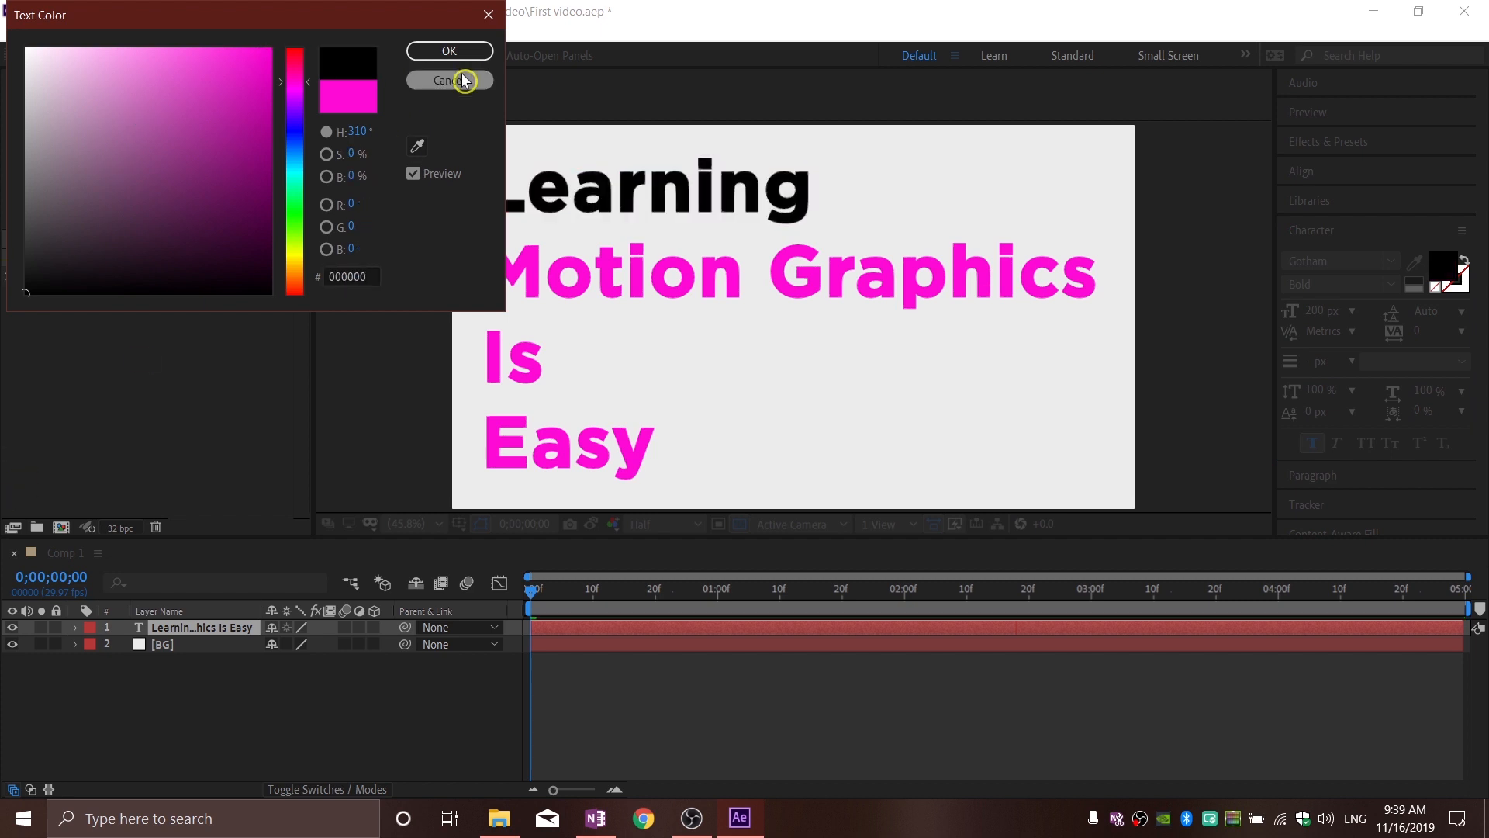
click(464, 81)
Step: Change the fill color of the word "Is" to black (000000)
drag(547, 361, 479, 363)
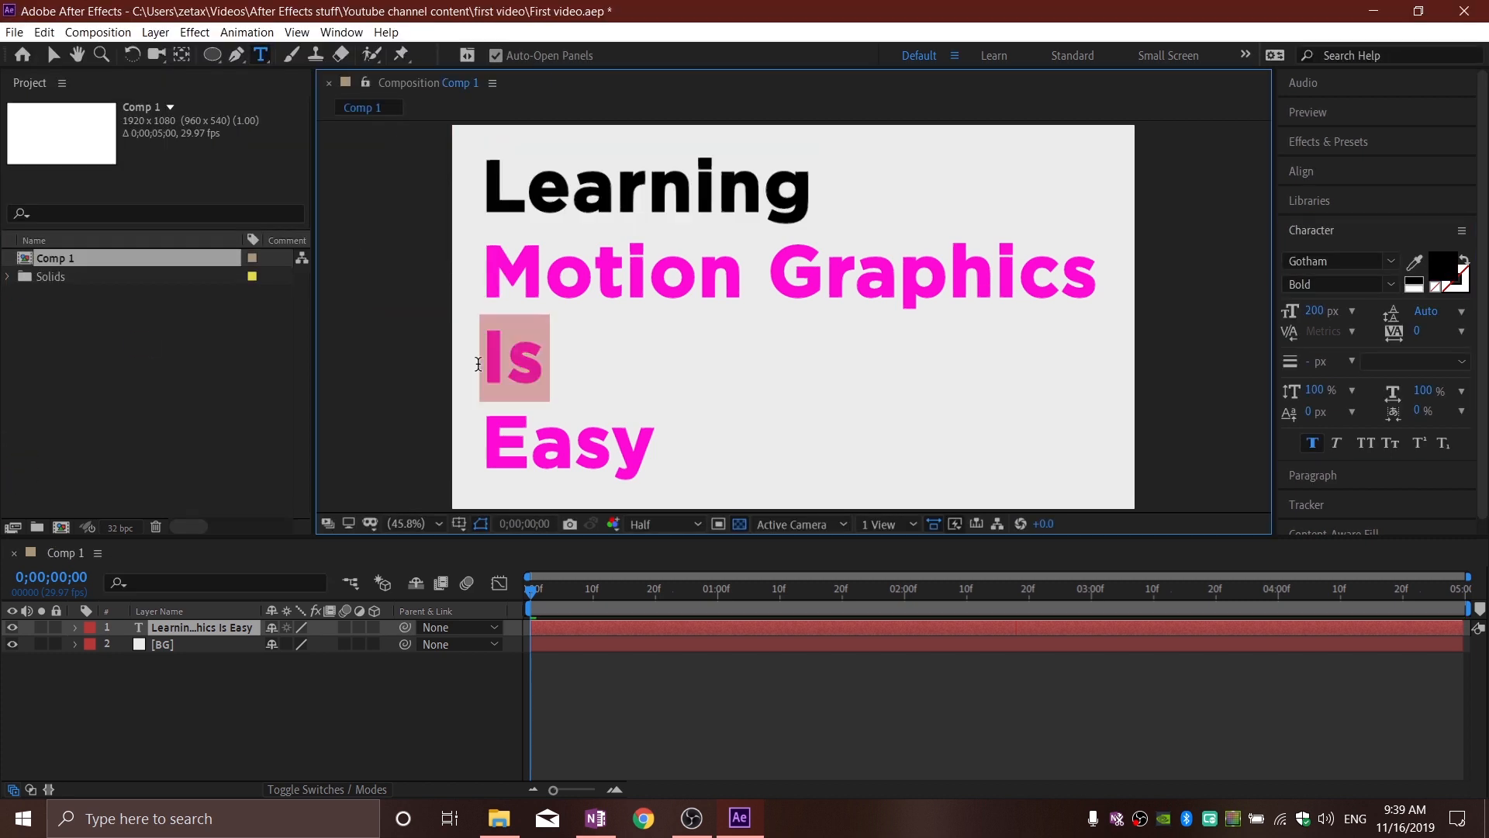
click(1445, 269)
click(26, 293)
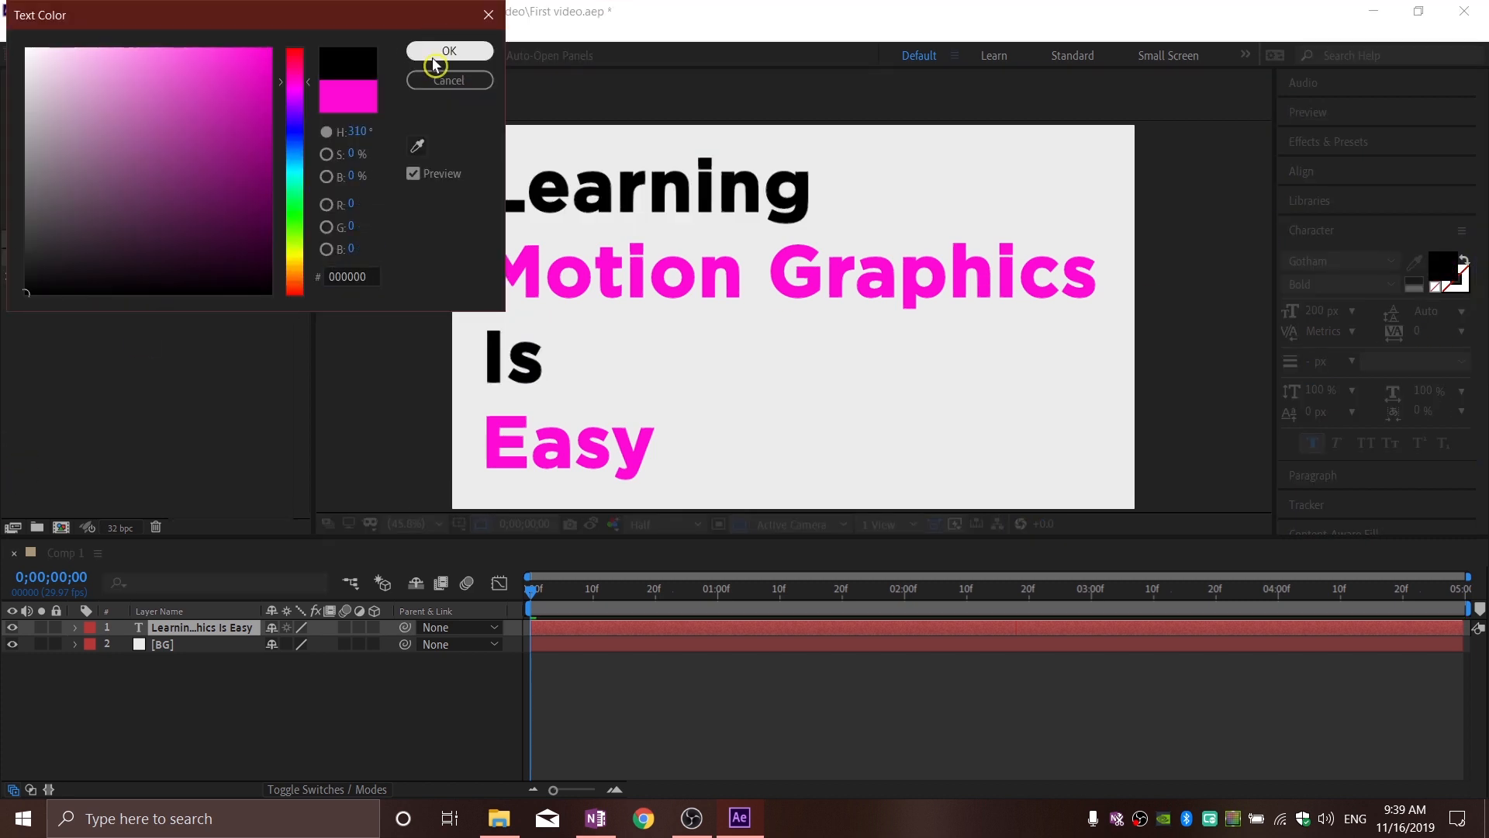
click(435, 53)
Step: Change the fill color of the words "Motion Graphics" to turquoise and deselect the text layer
drag(486, 273, 1076, 295)
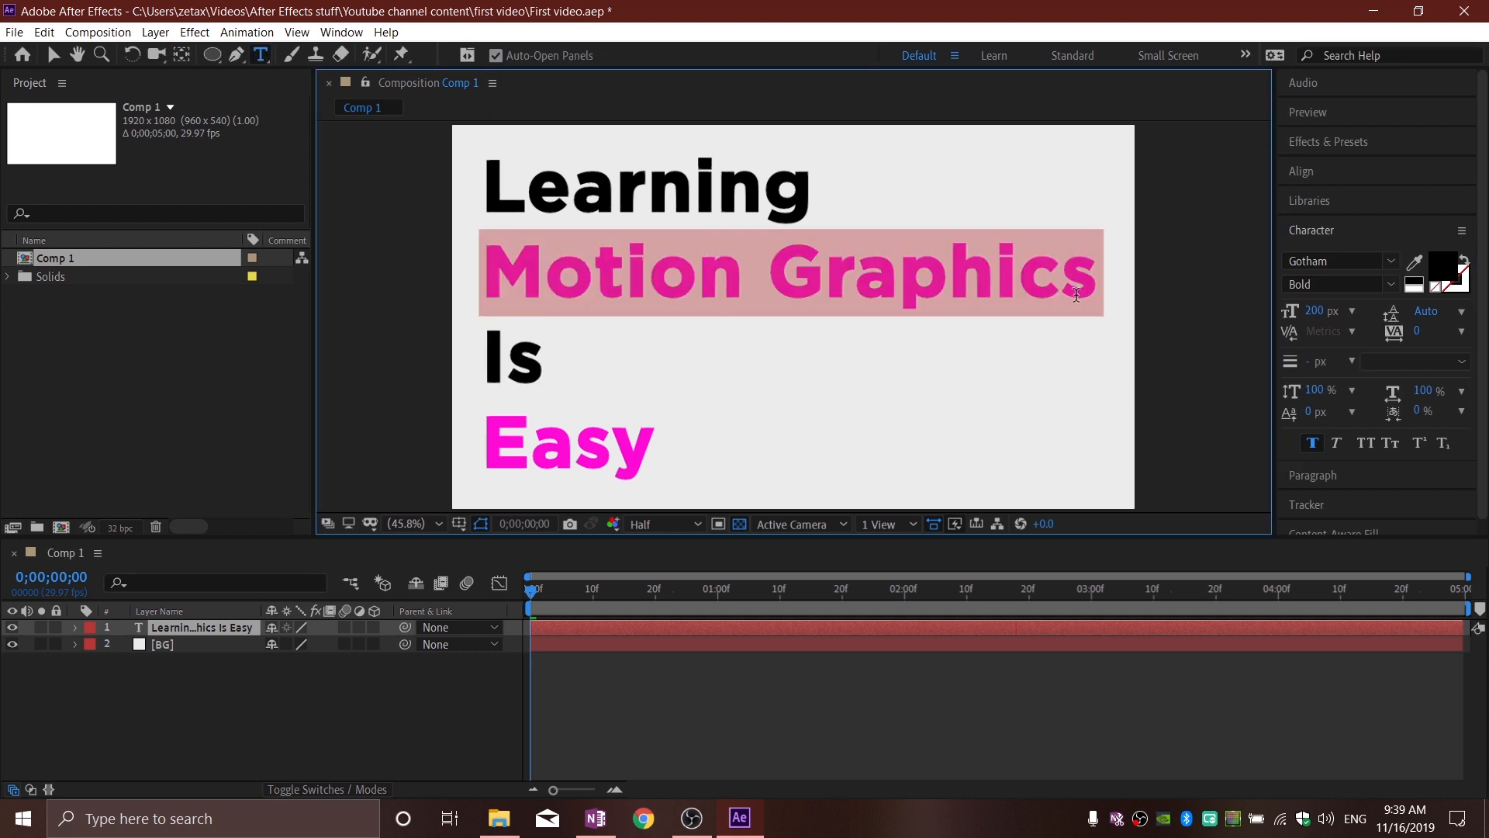
click(1444, 268)
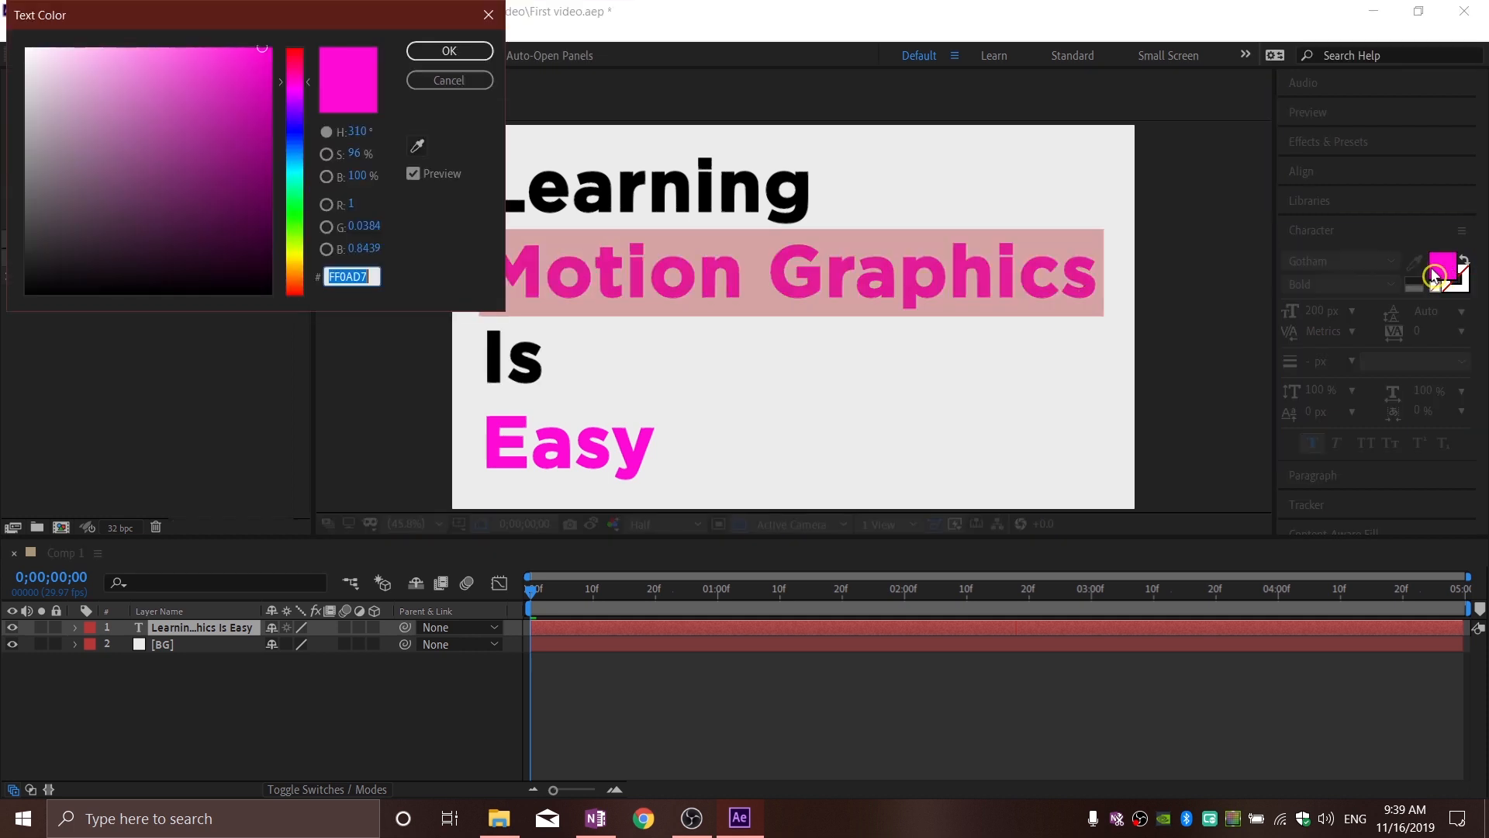
click(297, 156)
drag(297, 156, 291, 171)
click(276, 129)
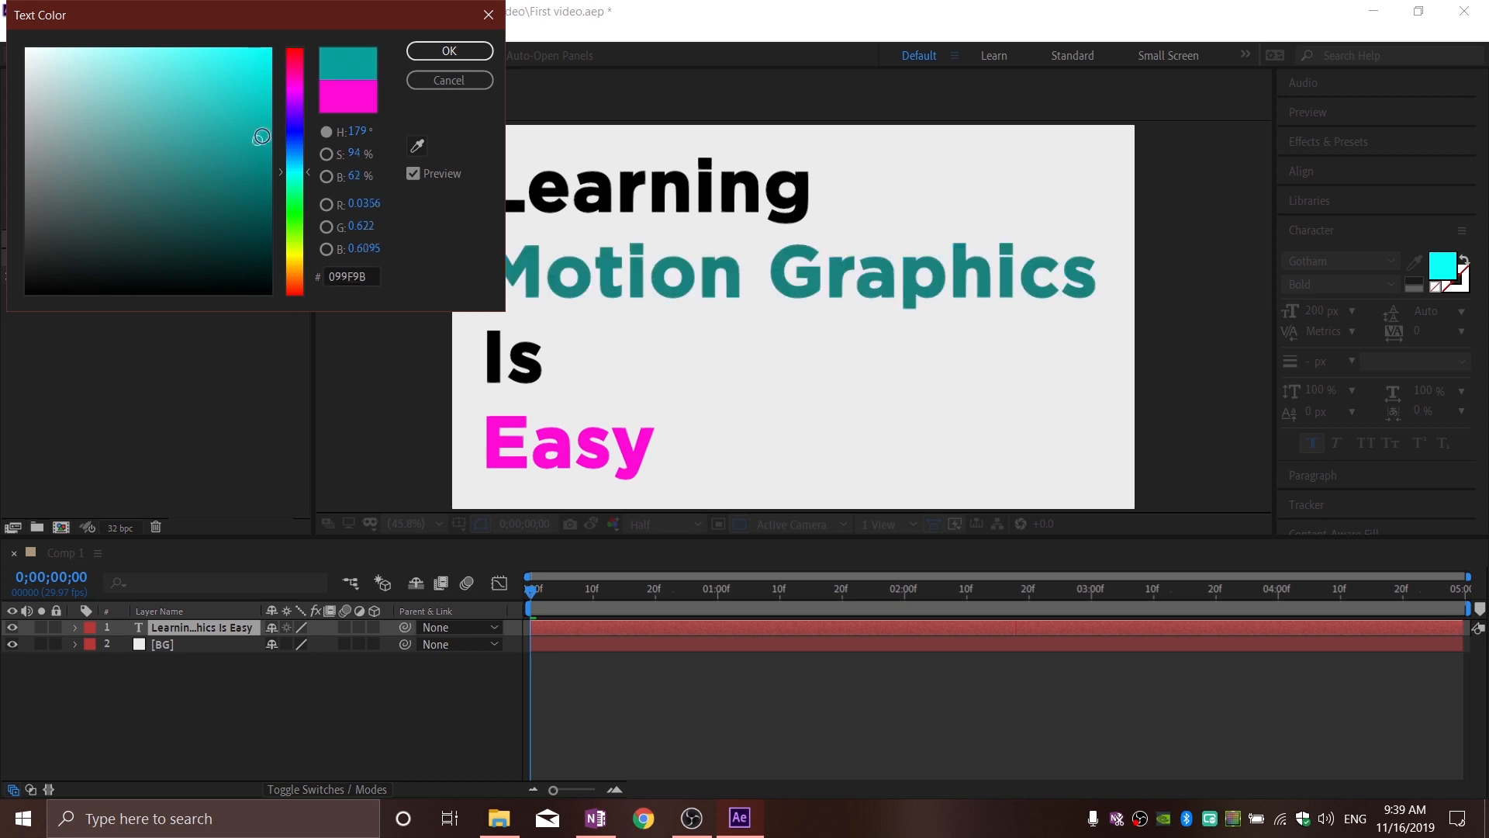
key(Escape)
click(355, 698)
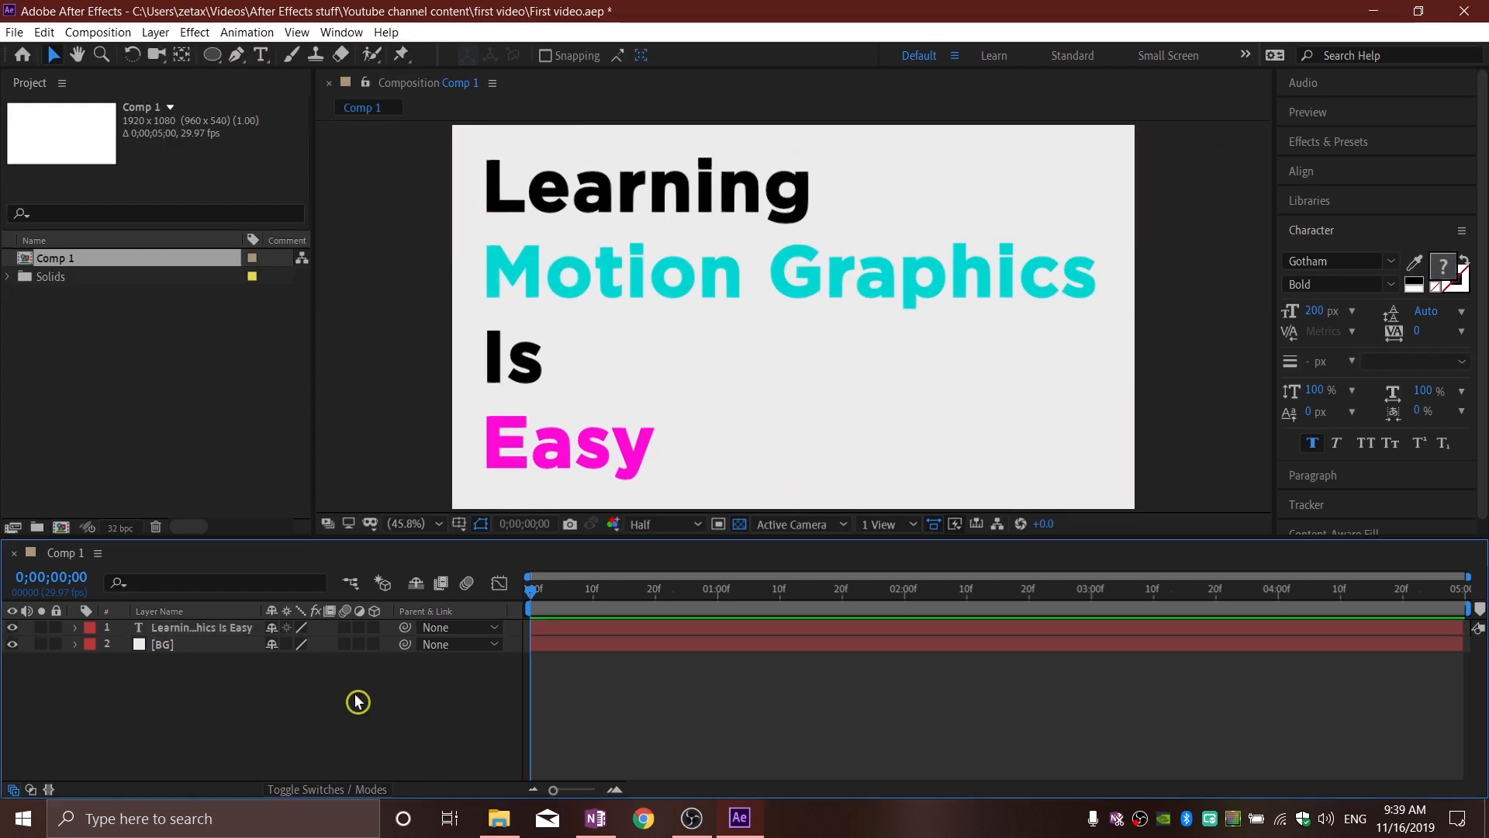
Step: Expand the text layer's properties and add a Rotation text animator to it
click(675, 304)
click(89, 745)
click(81, 630)
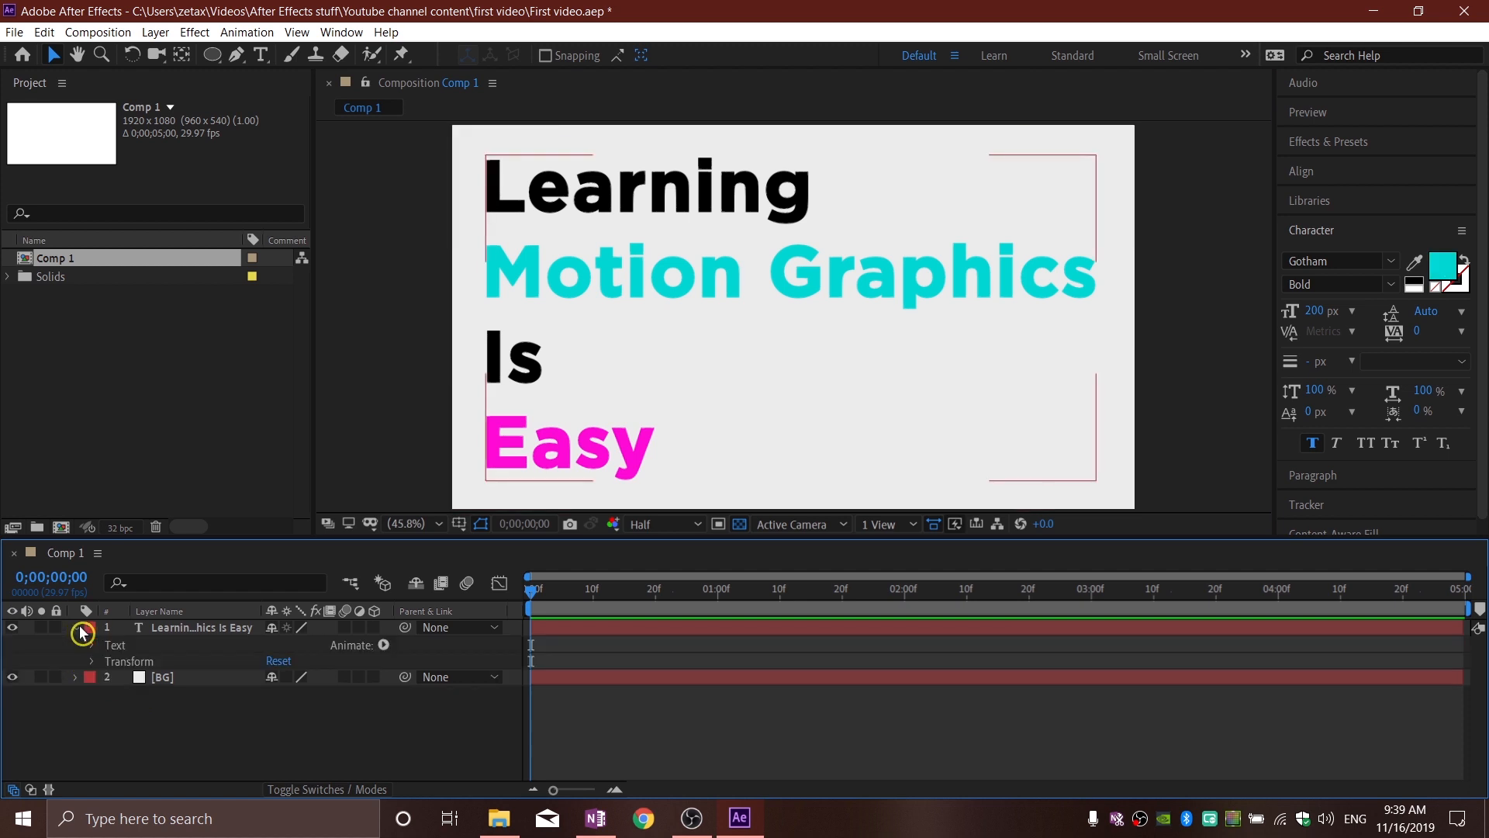
click(384, 649)
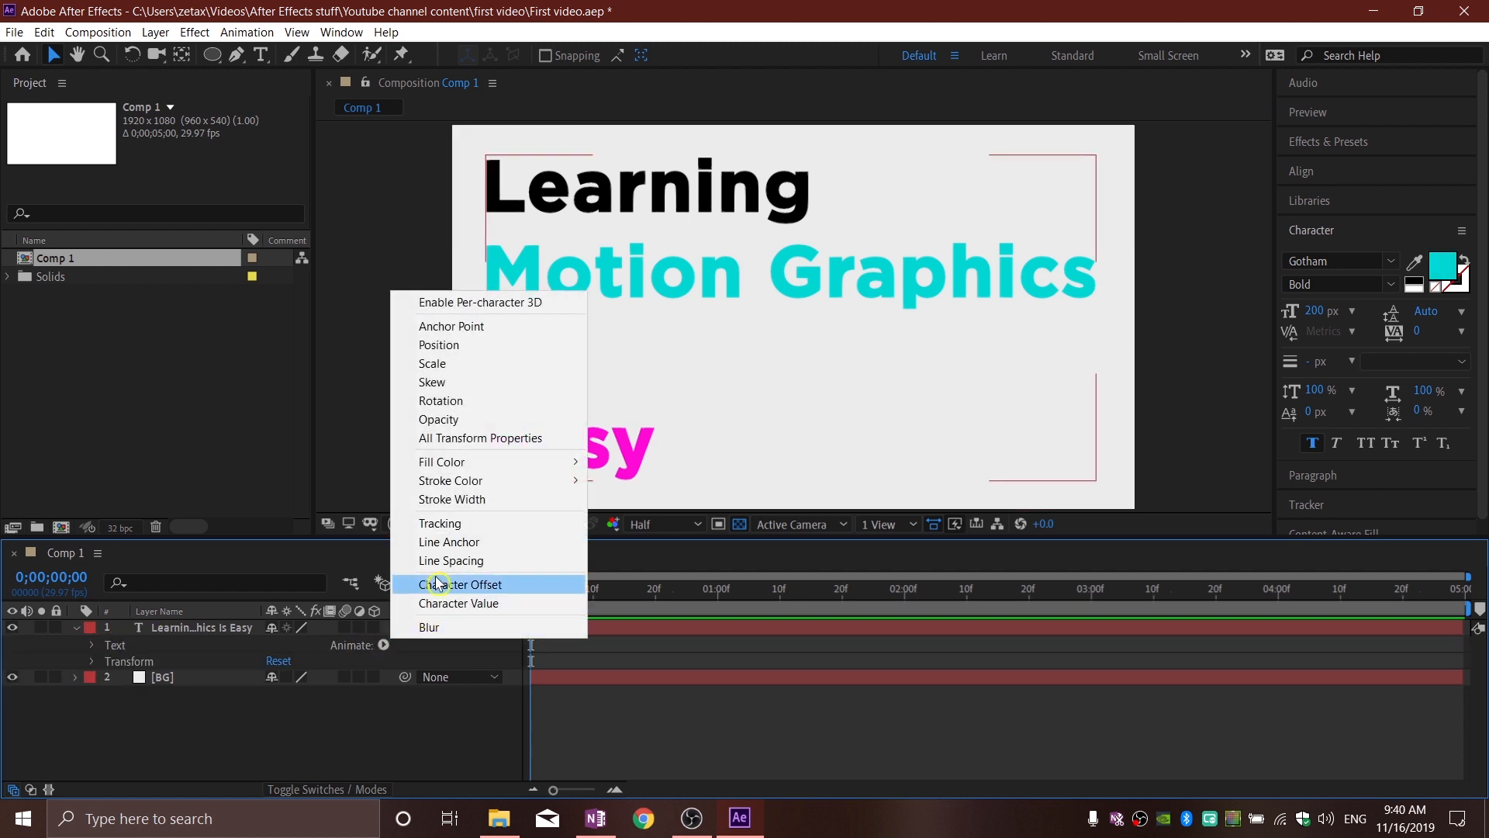
click(439, 401)
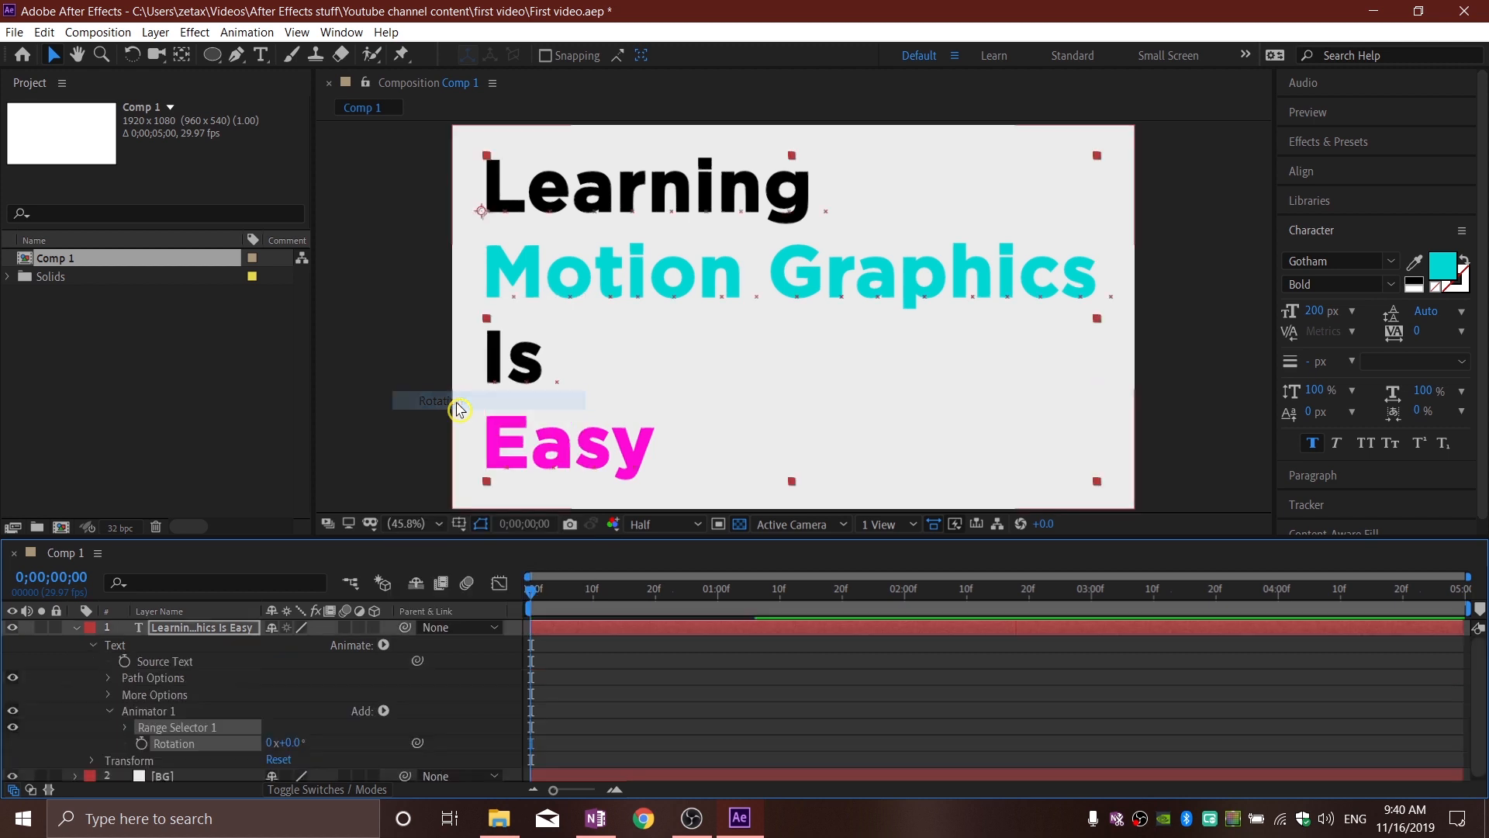
Step: Try out different values for the animator's Rotation on the characters, and set it back to 0°
drag(293, 744, 375, 750)
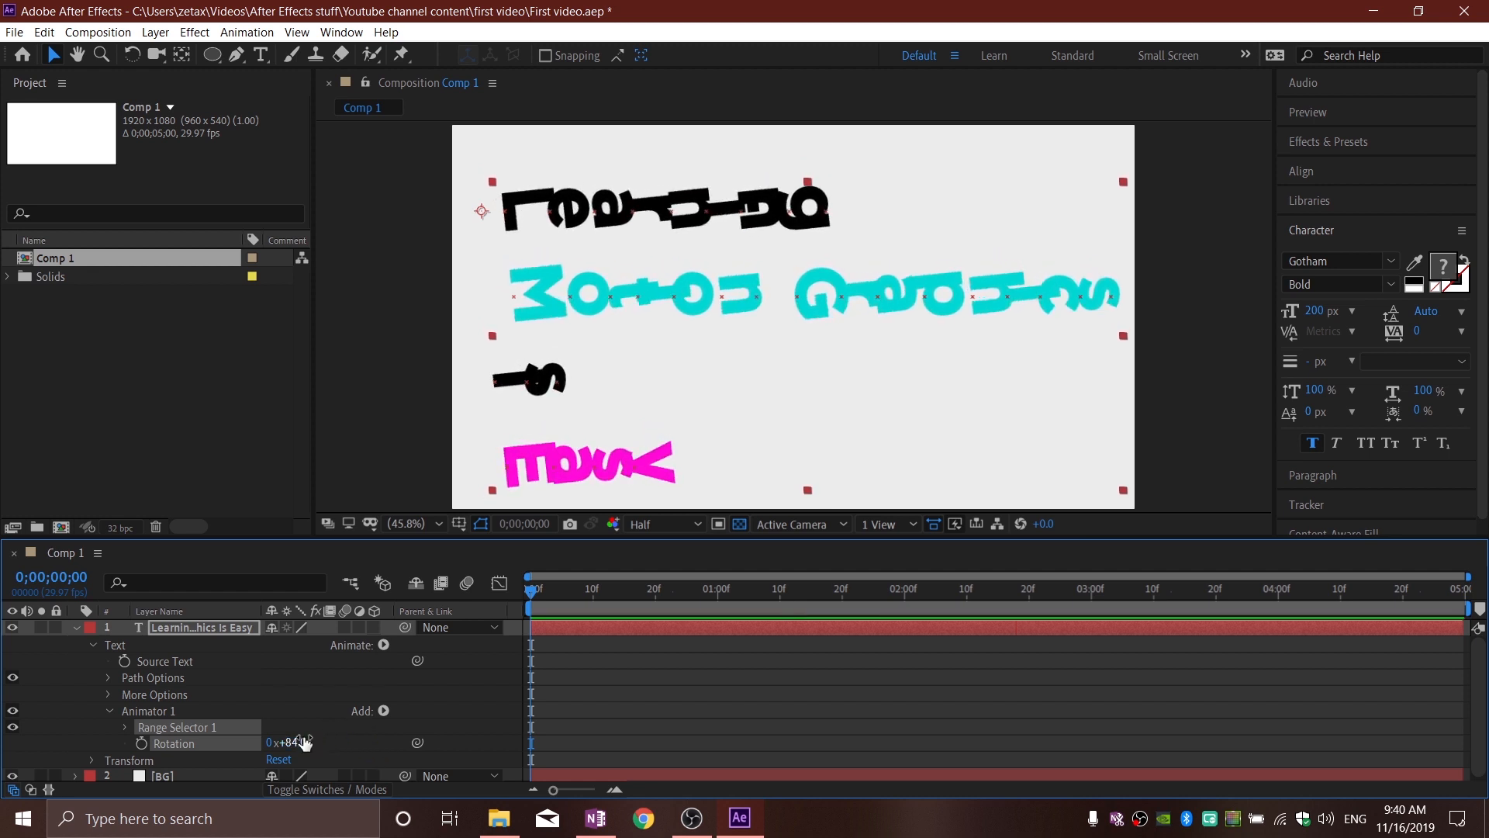
text(0)
key(Return)
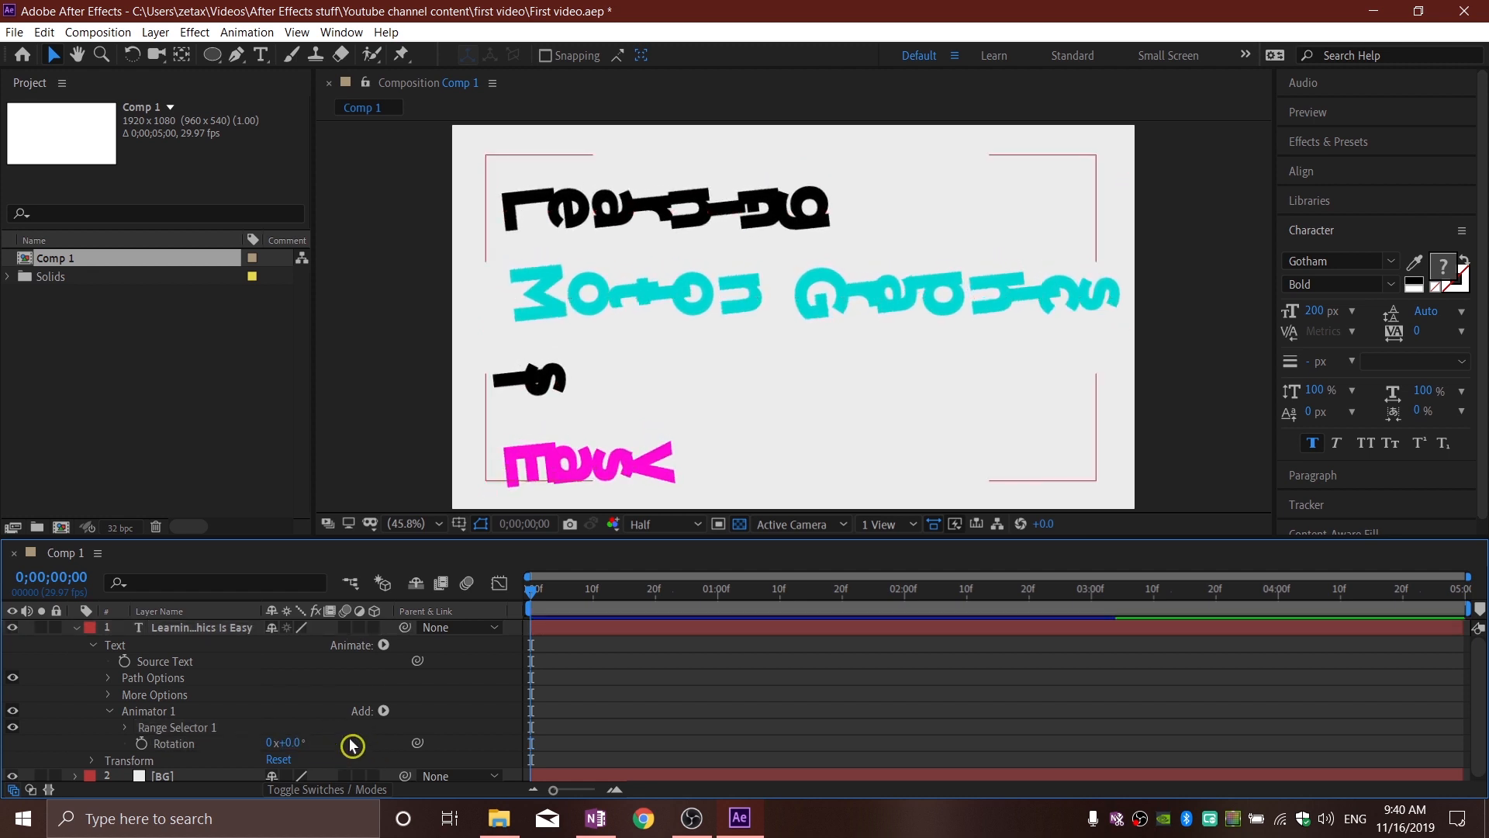
Step: Enable per-character 3D on the text layer and set the animator's Y Rotation to 90°
click(385, 648)
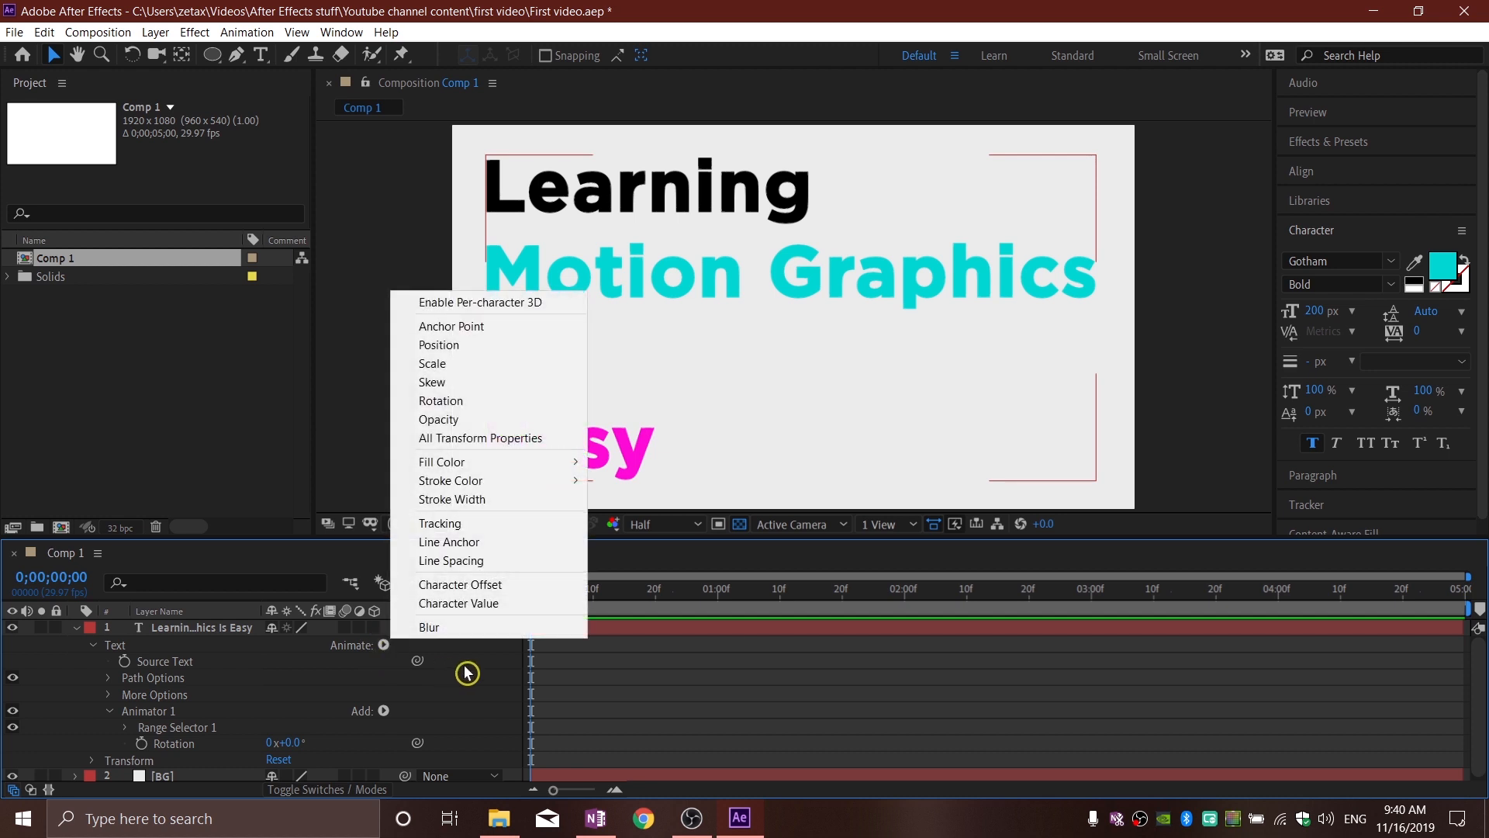
click(452, 304)
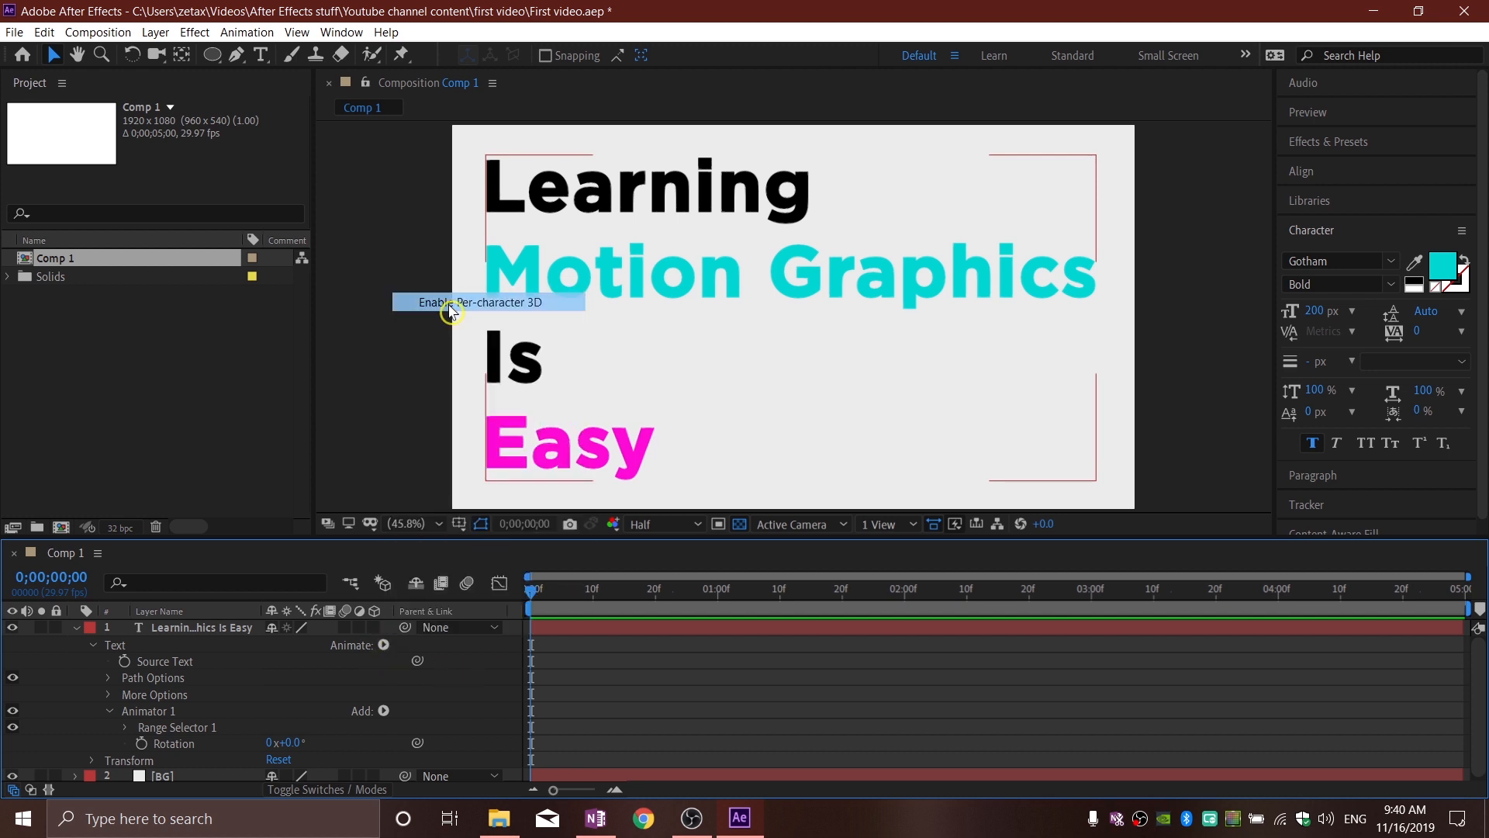
drag(293, 712, 345, 708)
click(301, 709)
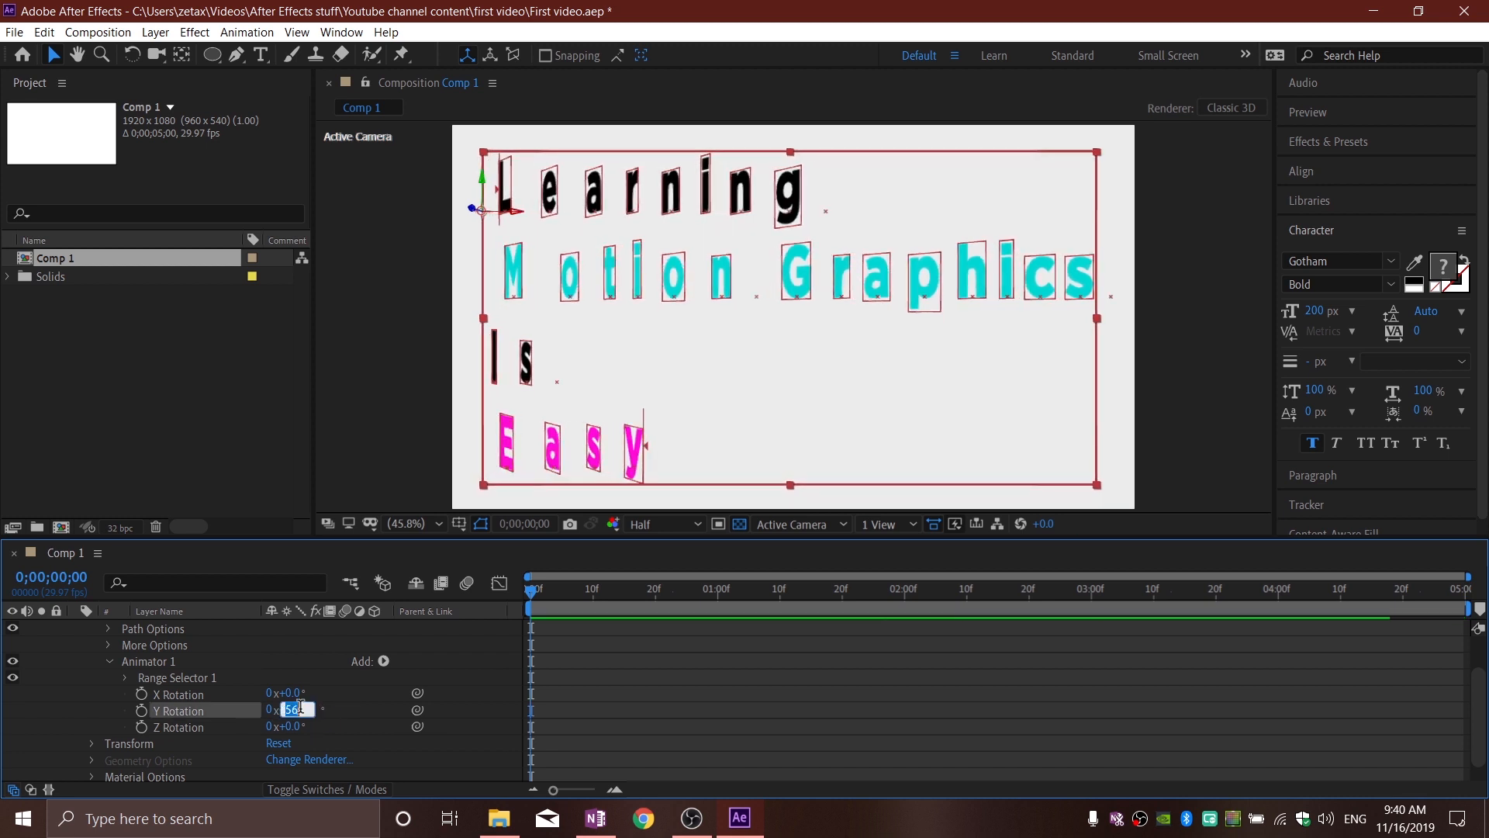
text(90)
key(Return)
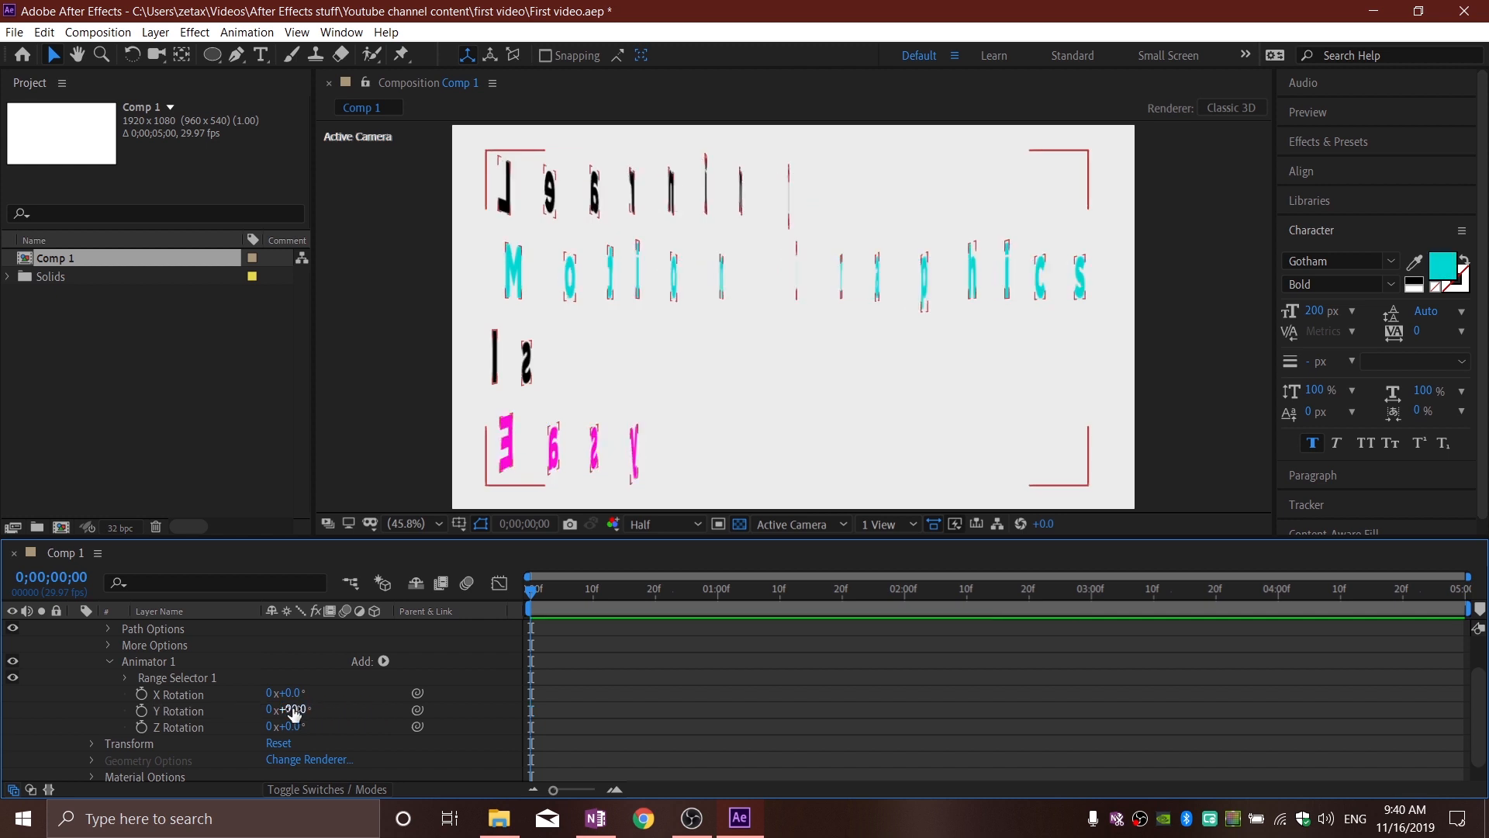
click(498, 664)
Step: Expand Range Selector 1 and add a Start keyframe of 0% at the beginning of the timeline
click(537, 594)
drag(546, 597, 470, 630)
scroll(359, 722, up, 1)
scroll(265, 702, down, 1)
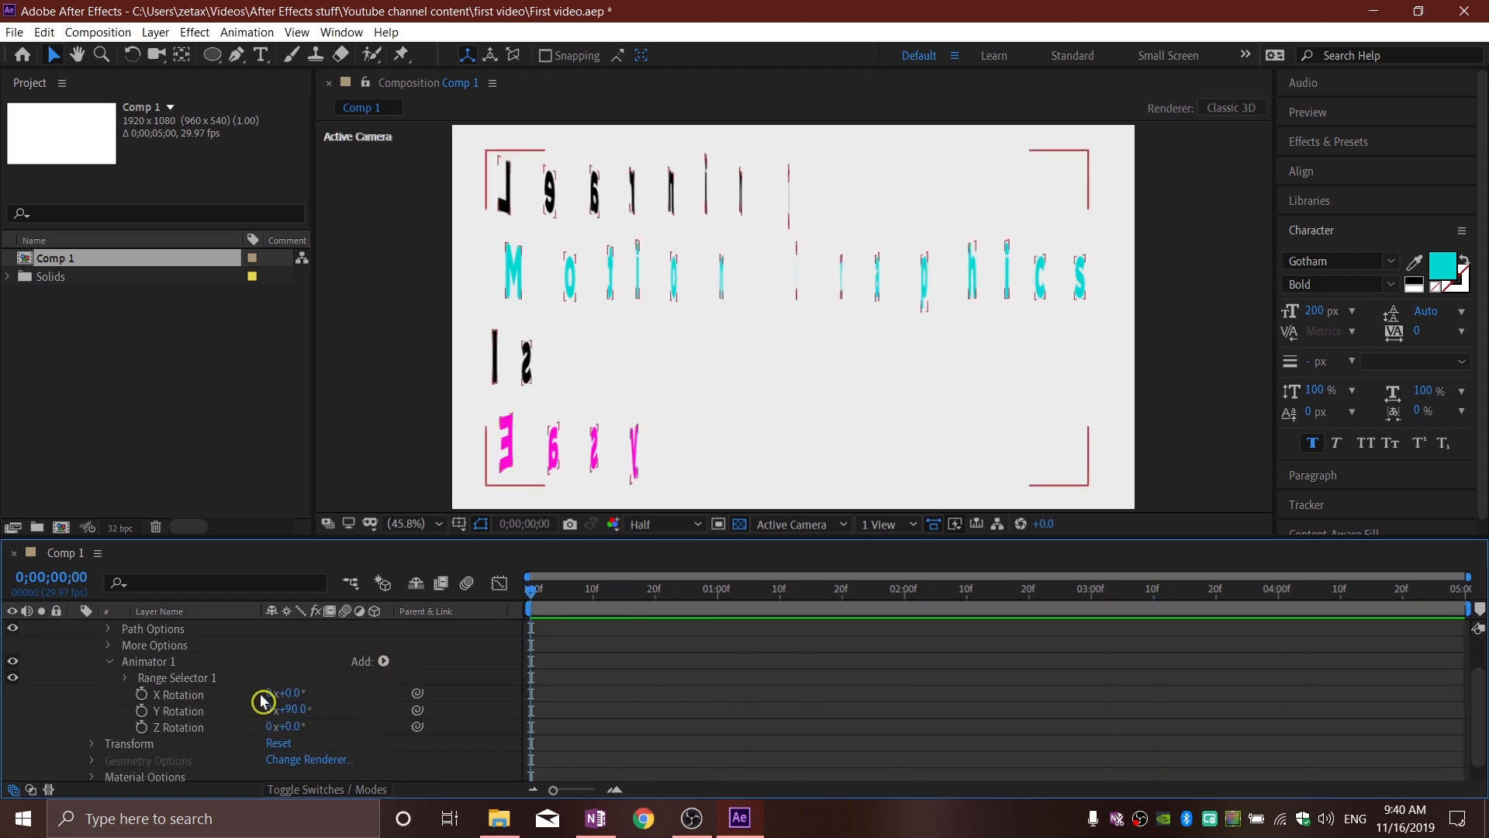
click(129, 679)
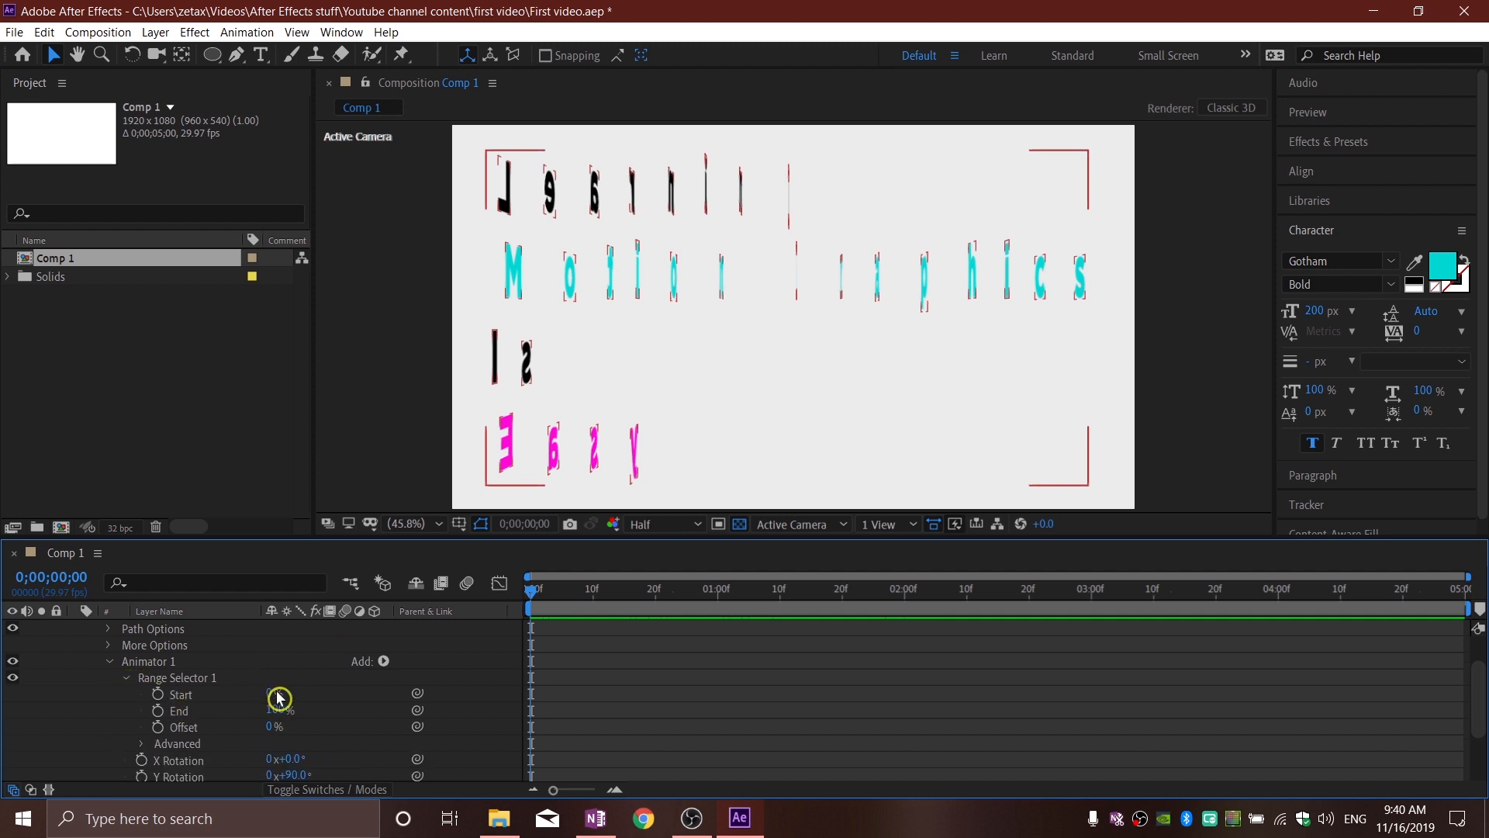
mouse_move(273, 695)
mouse_down()
mouse_move(381, 691)
mouse_move(263, 691)
mouse_up()
click(480, 645)
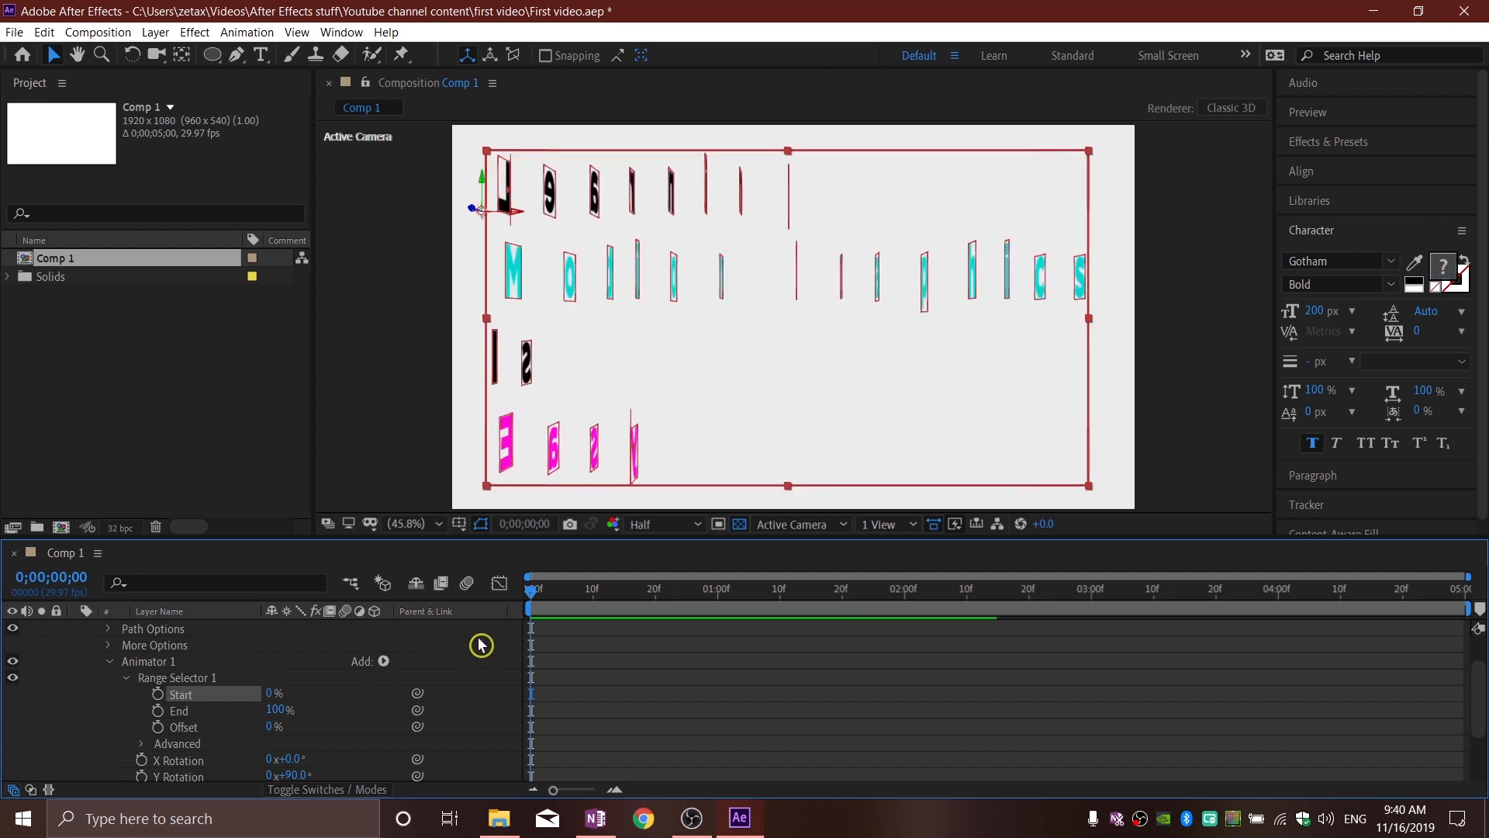
click(158, 695)
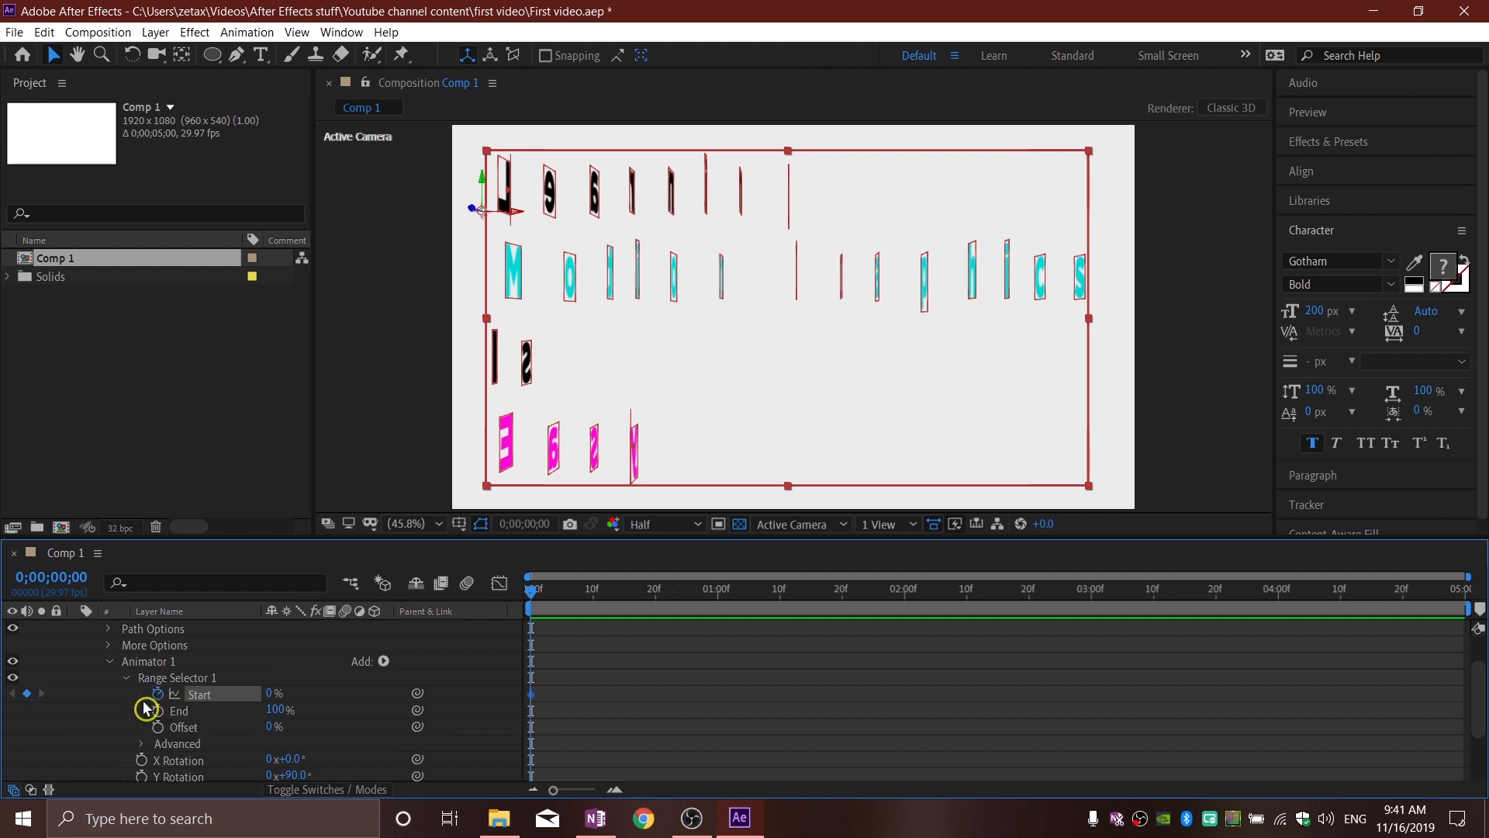
Step: Add a second Start keyframe of 100% at the one-second mark
drag(565, 686, 492, 708)
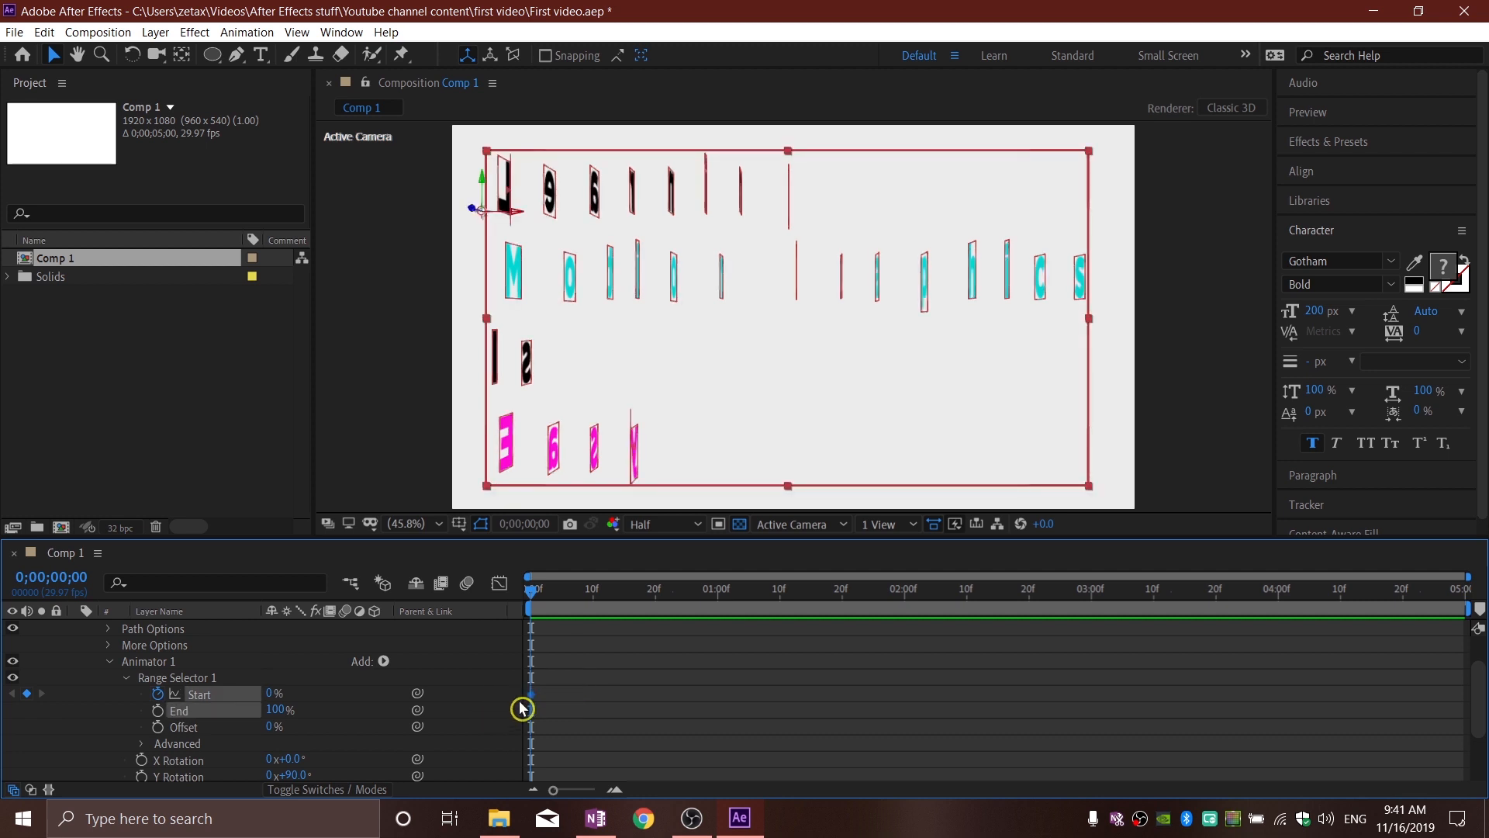
click(566, 665)
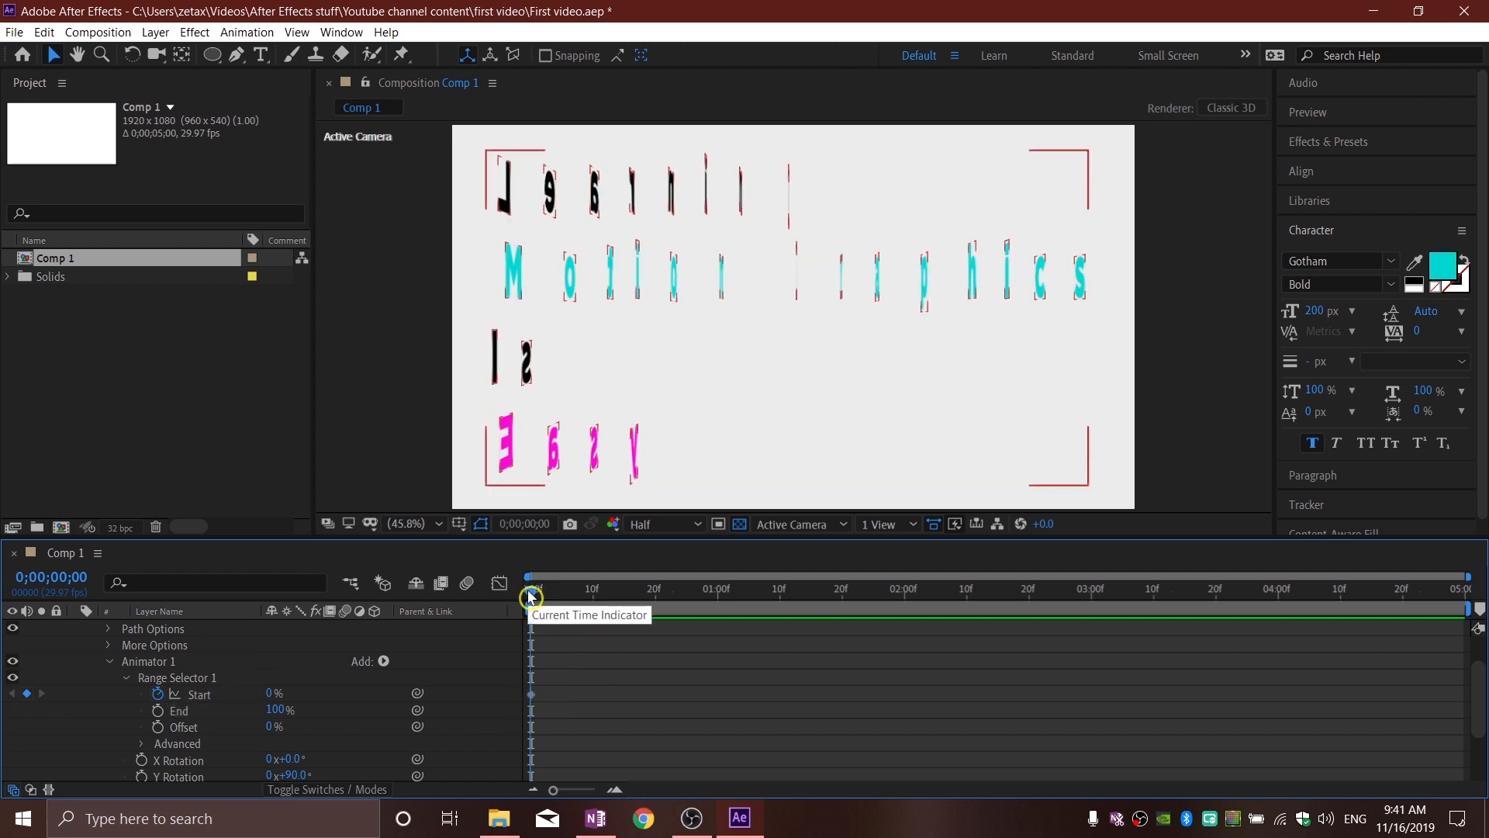
drag(530, 597, 715, 603)
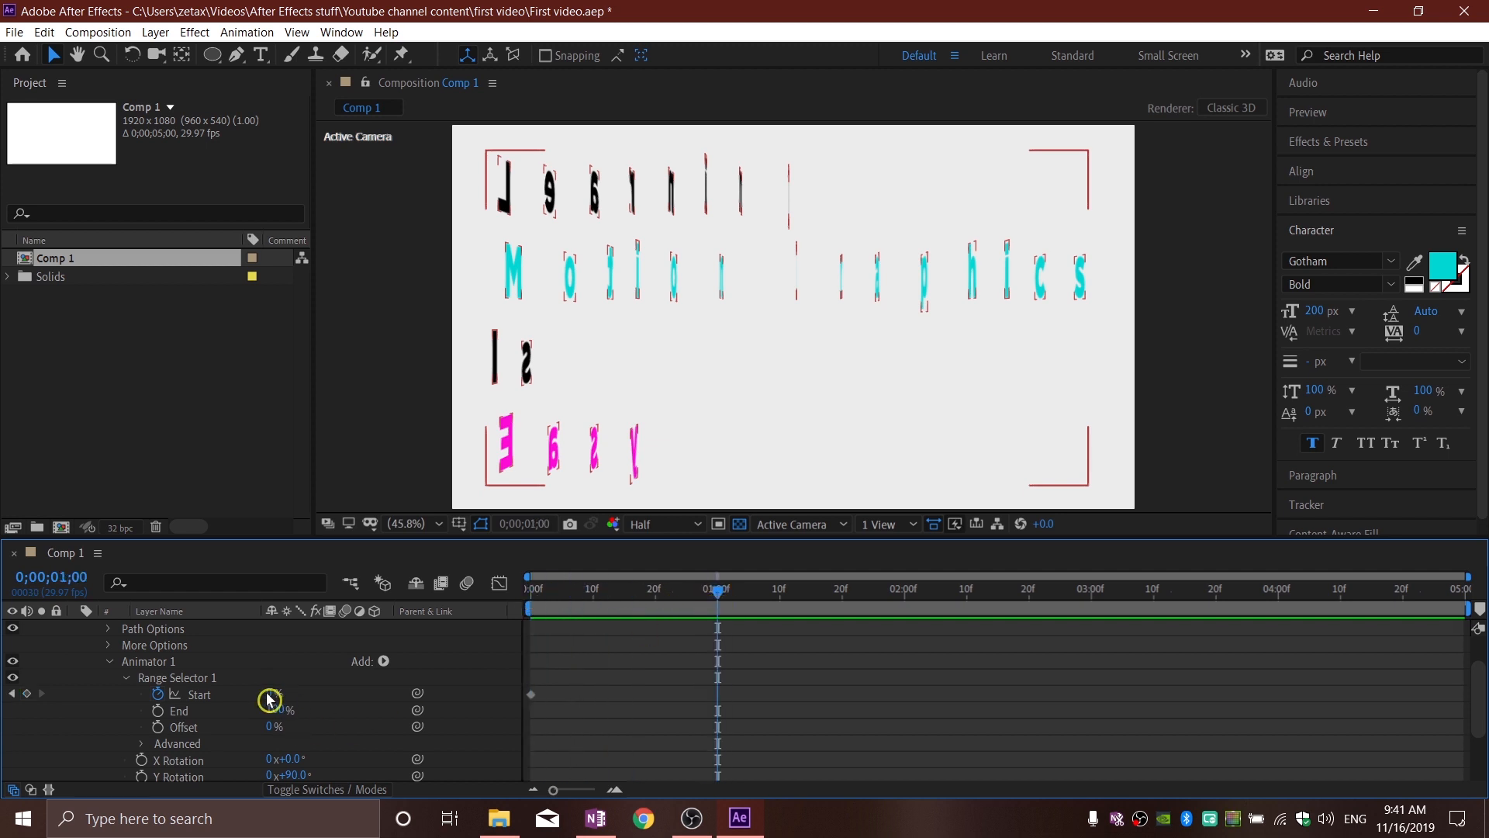
drag(271, 692, 1040, 652)
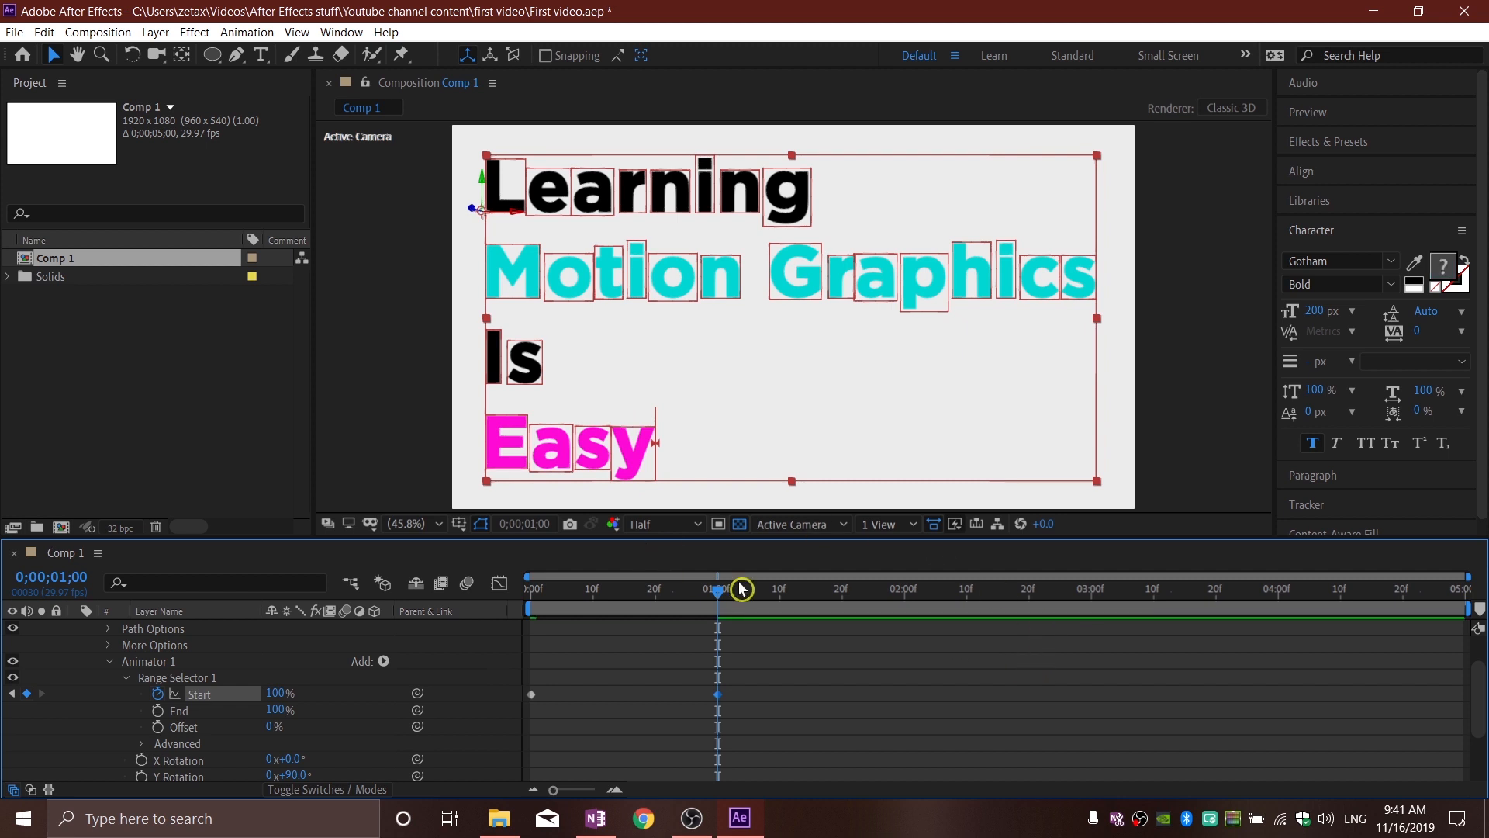
Step: Play the animation from the beginning several times to check how the letters rotate into place
drag(721, 596, 530, 597)
key(space)
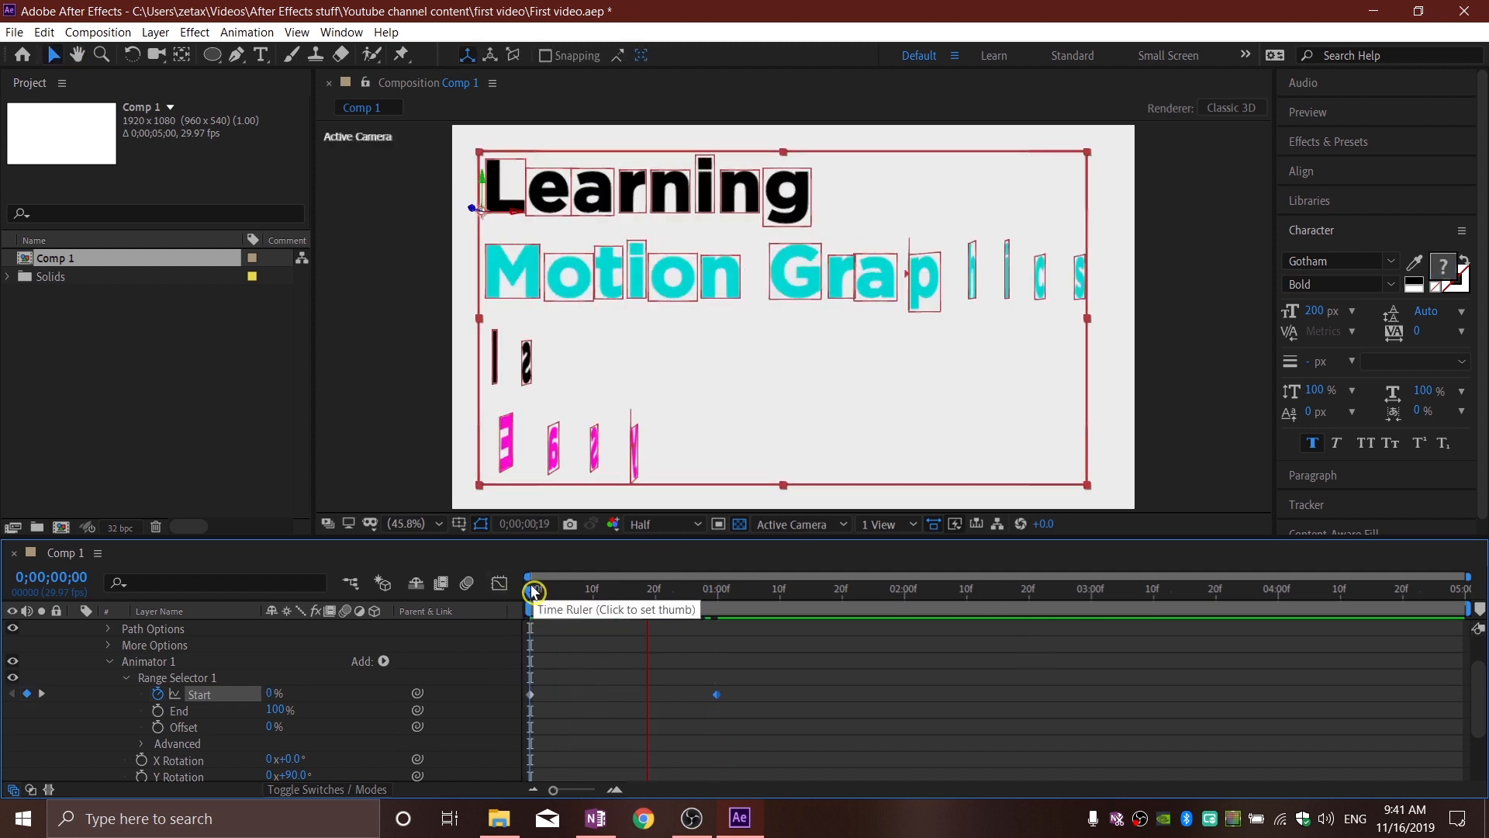
key(space)
drag(760, 590, 476, 612)
key(space)
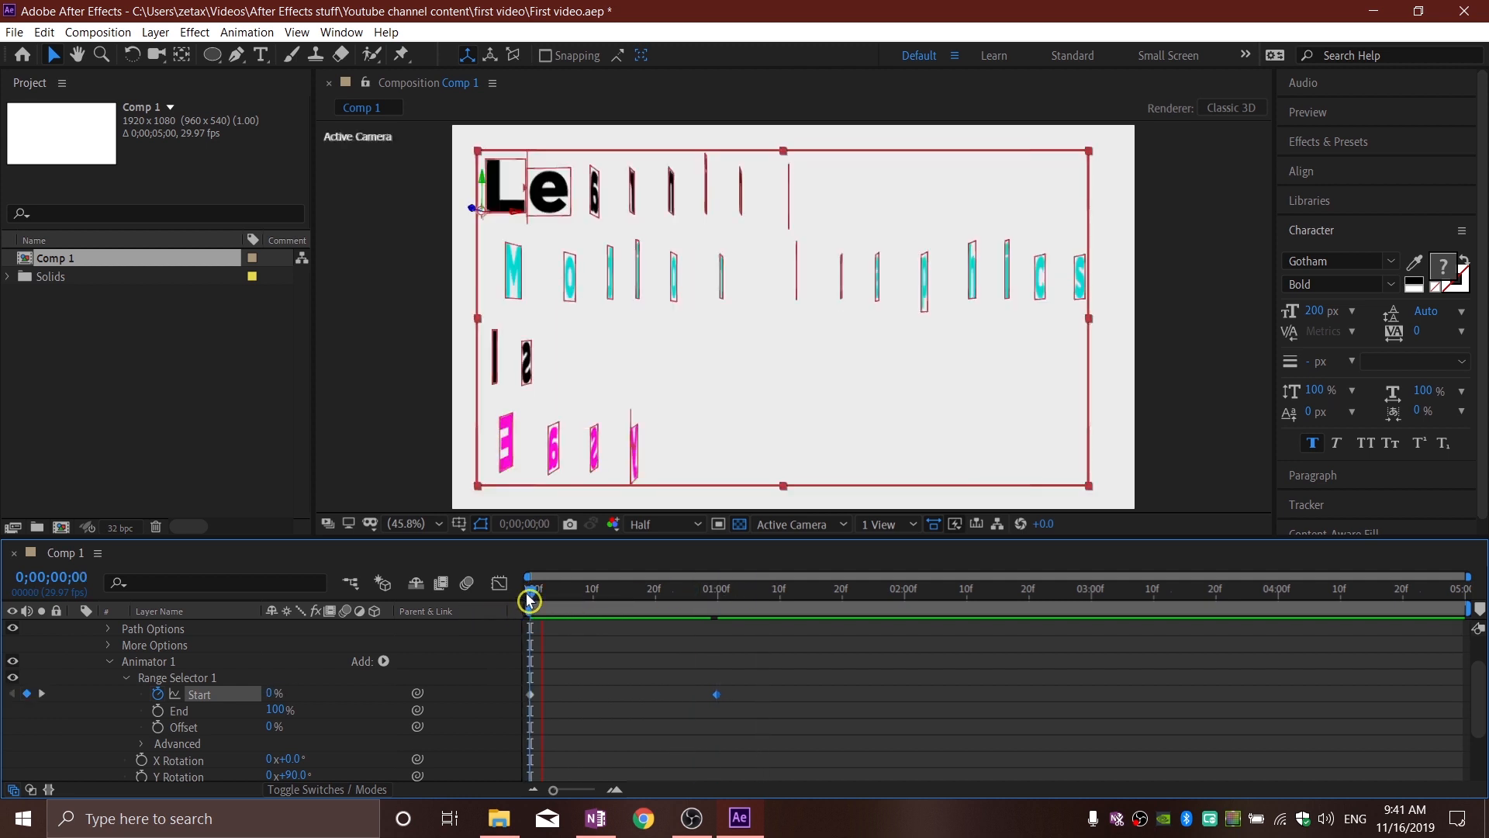
key(space)
drag(627, 596, 481, 598)
key(space)
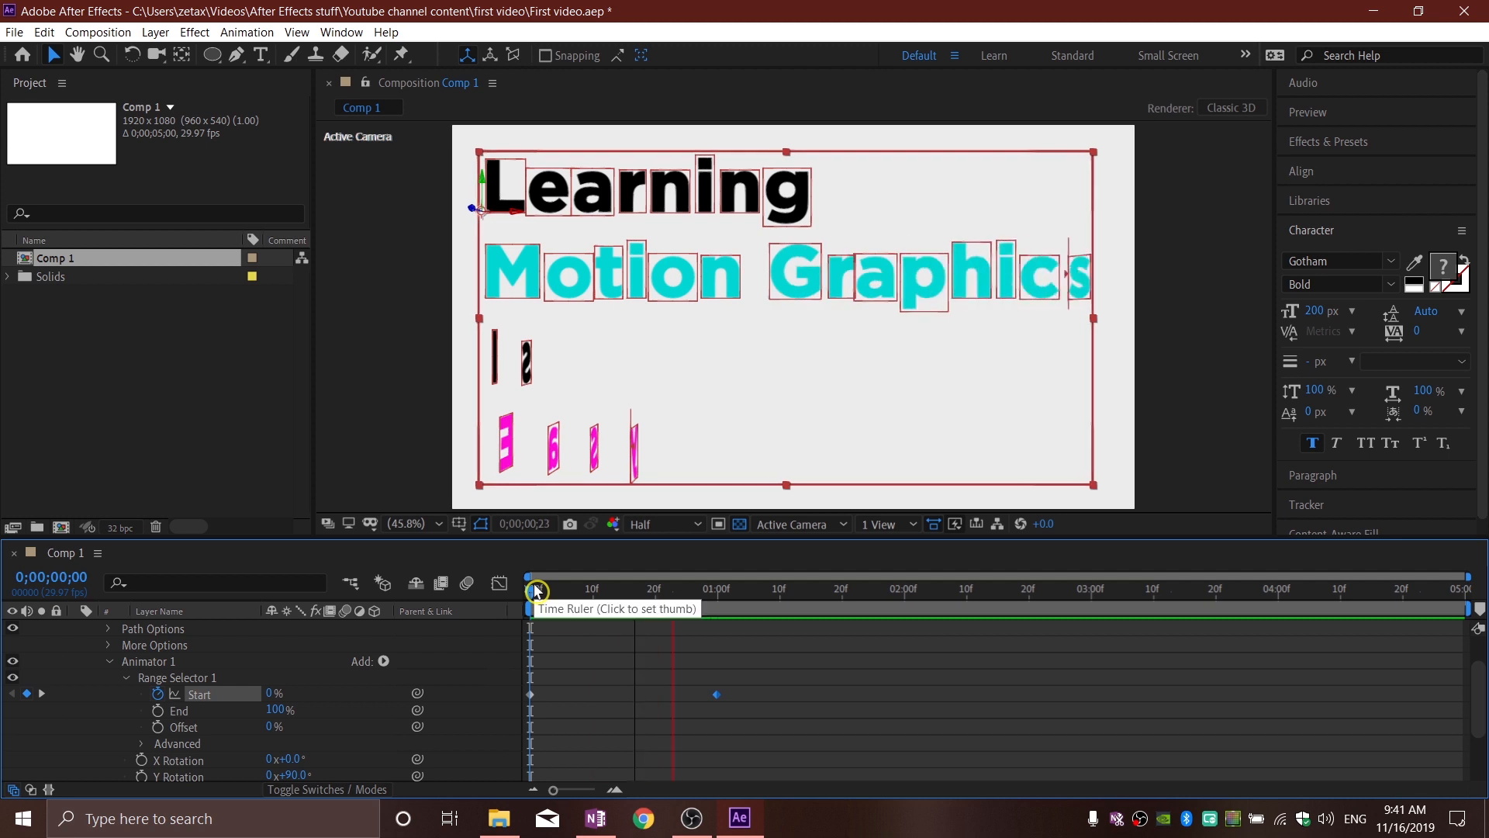
key(space)
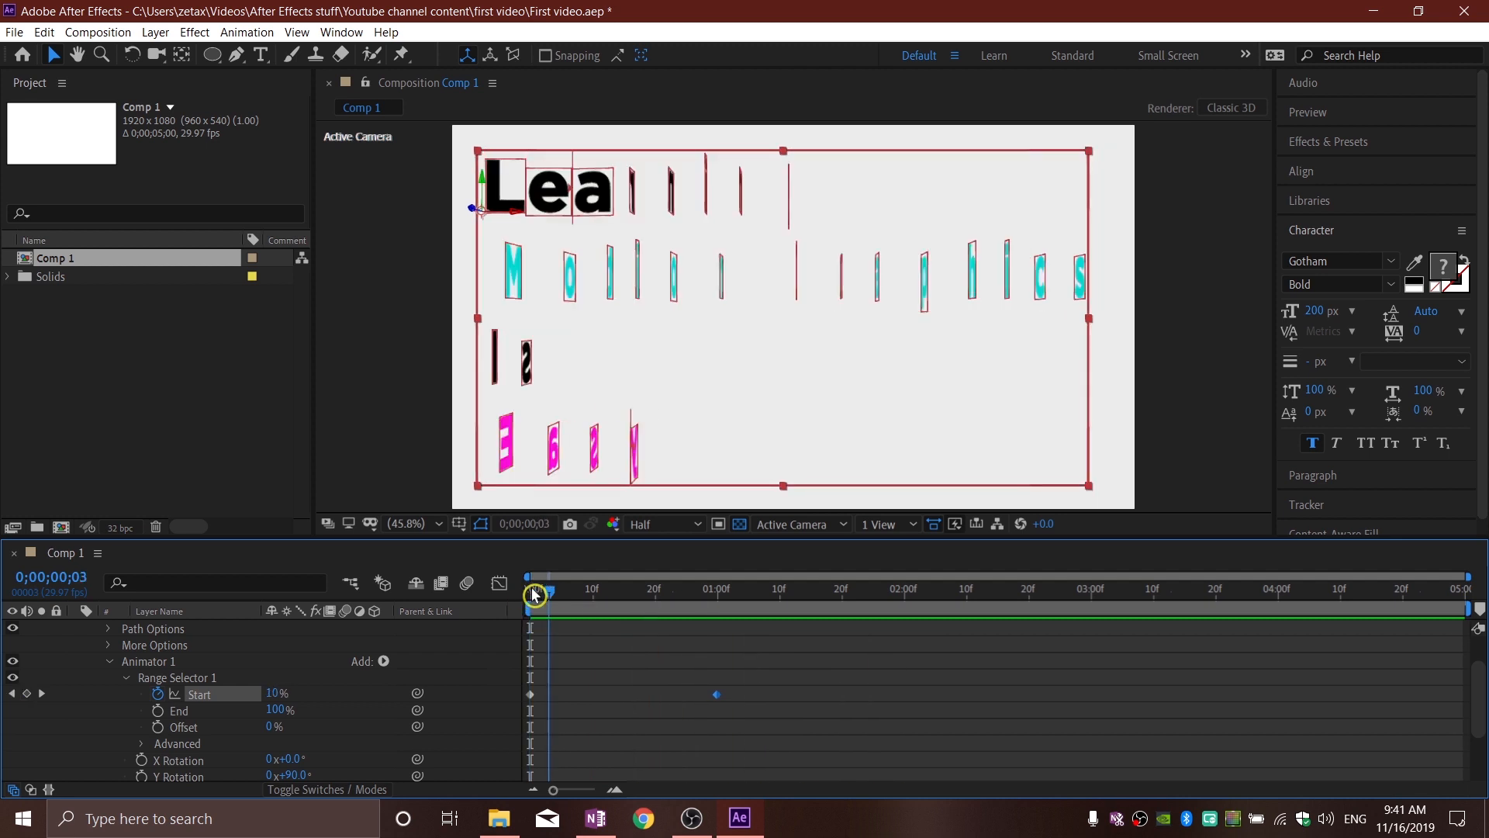
key(space)
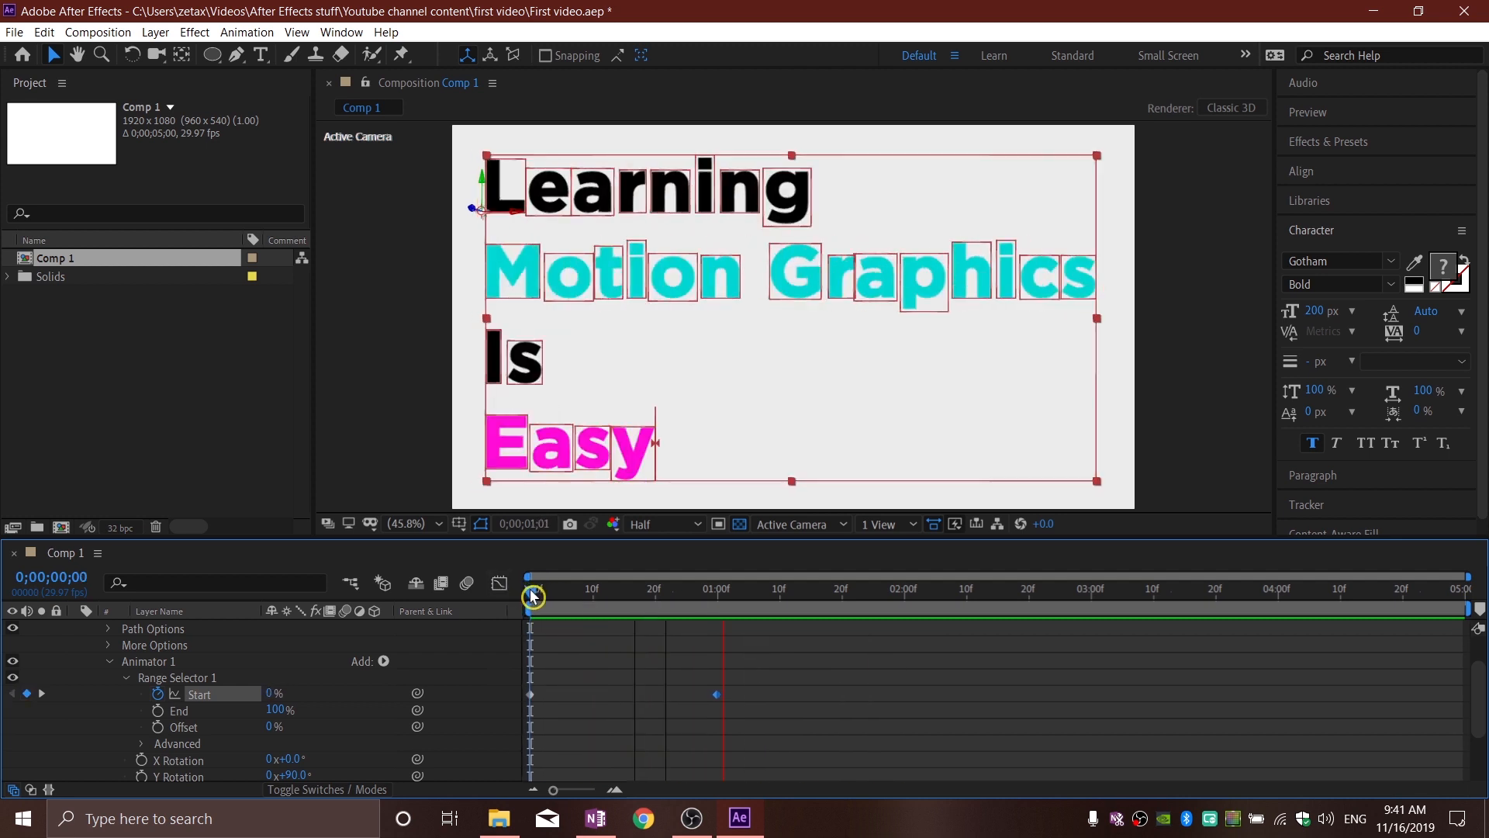
scroll(332, 724, down, 3)
key(space)
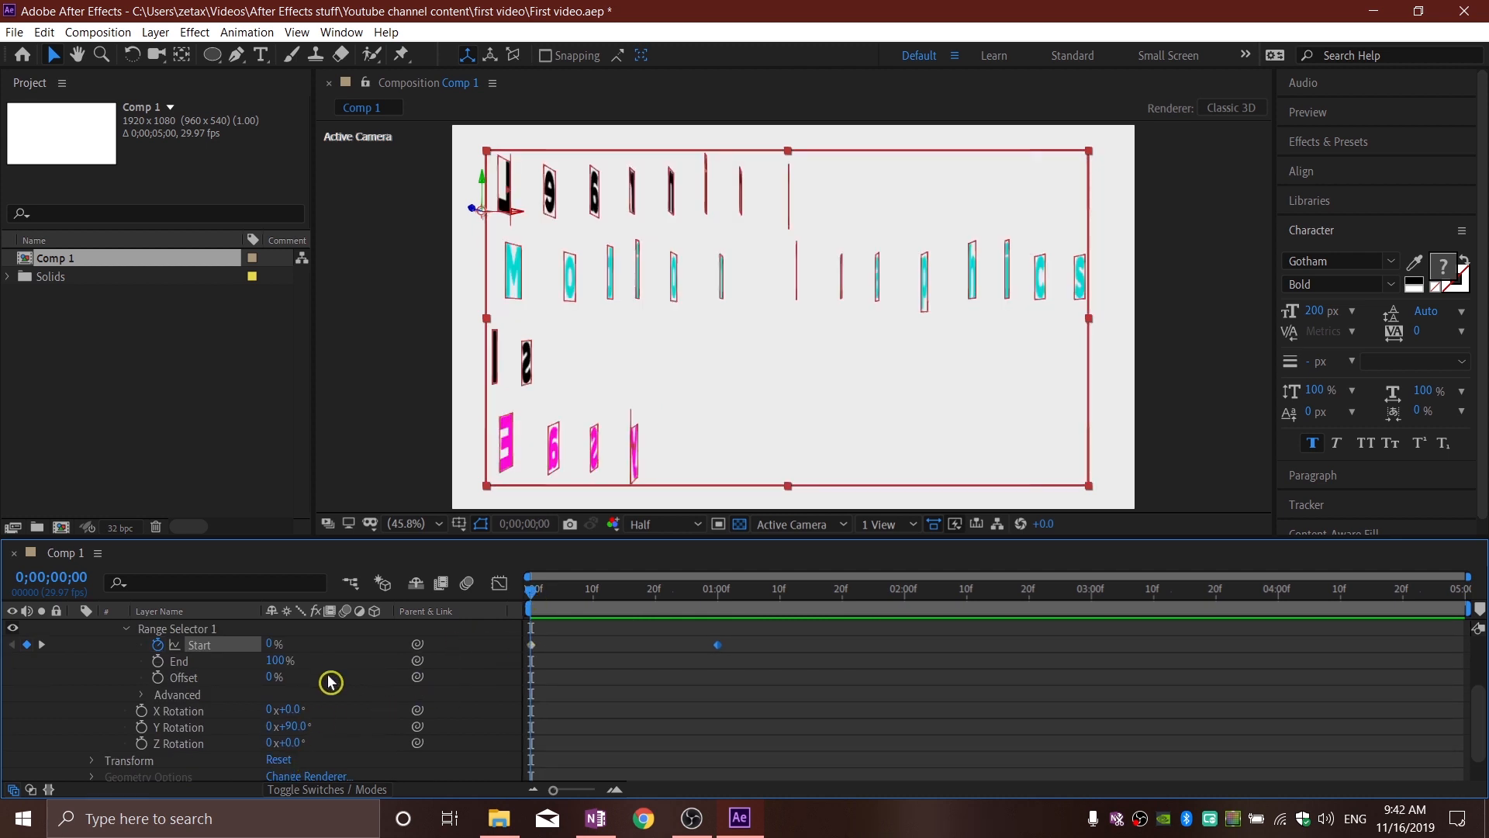
Step: Add an Opacity property to Animator 1 and set it to 0%
scroll(331, 682, up, 3)
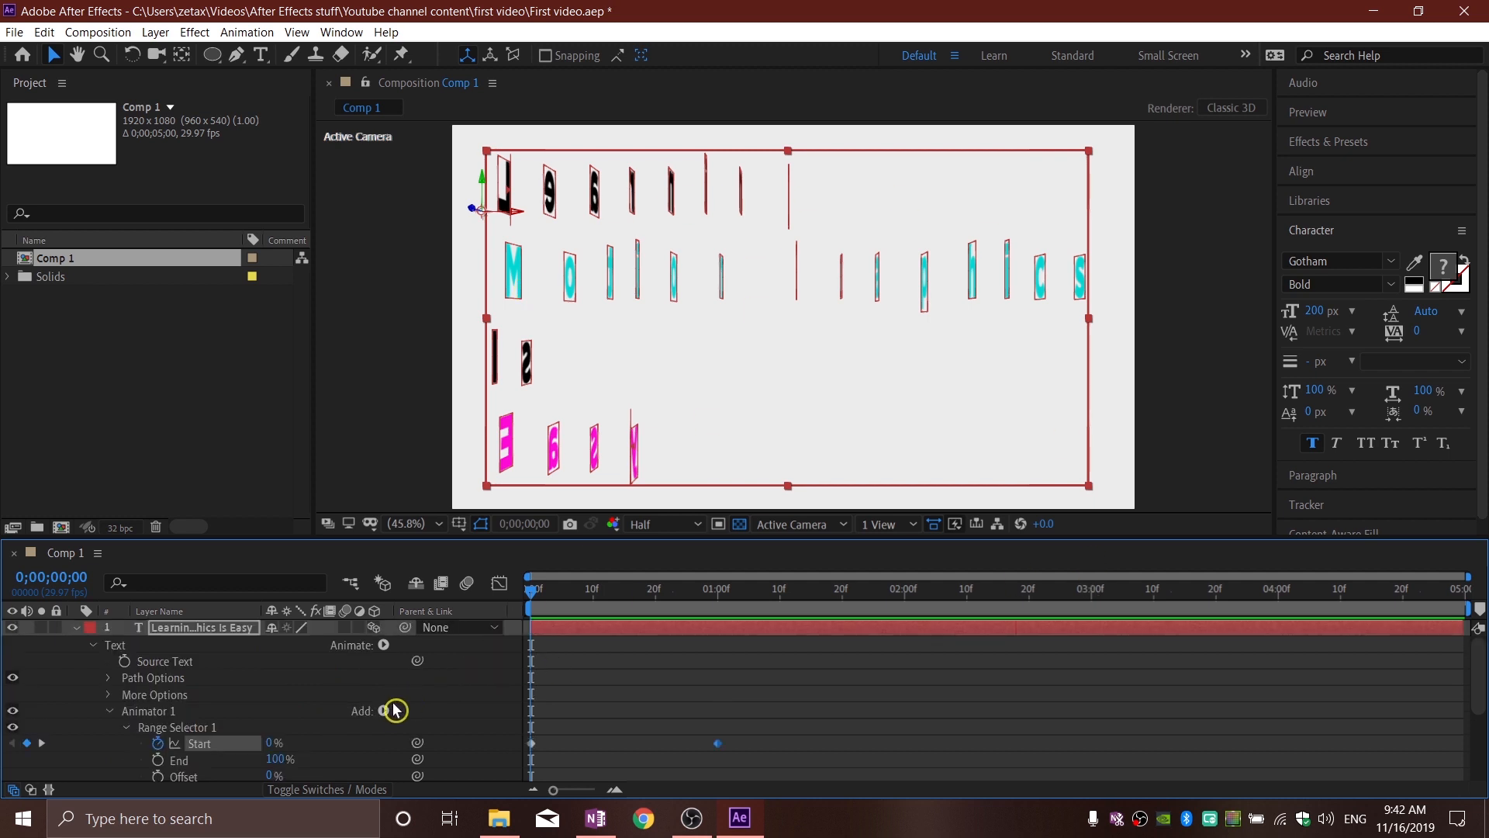
click(429, 700)
scroll(277, 707, down, 2)
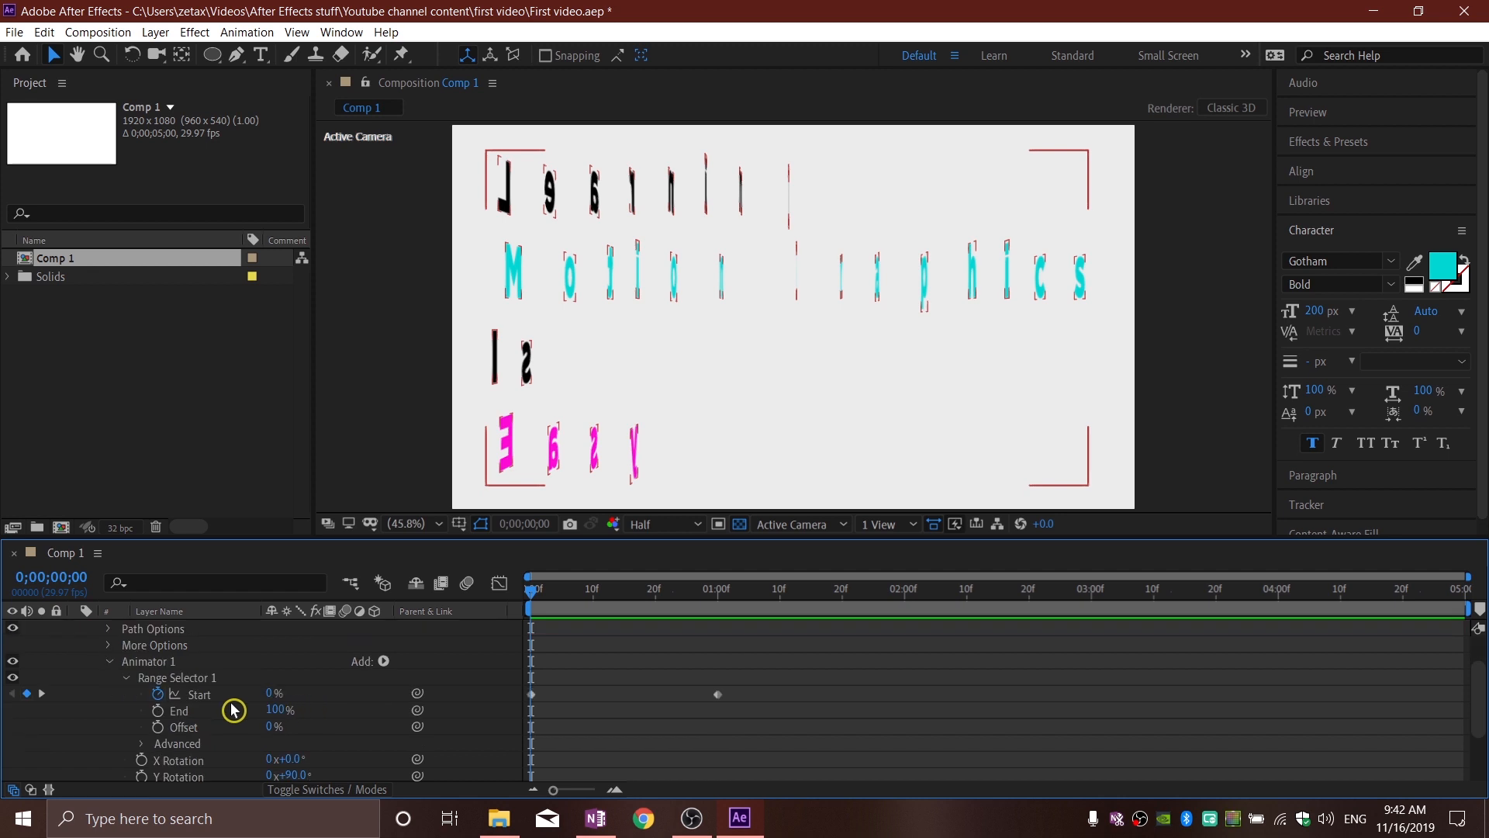
click(163, 666)
click(423, 657)
click(387, 663)
mouse_move(412, 669)
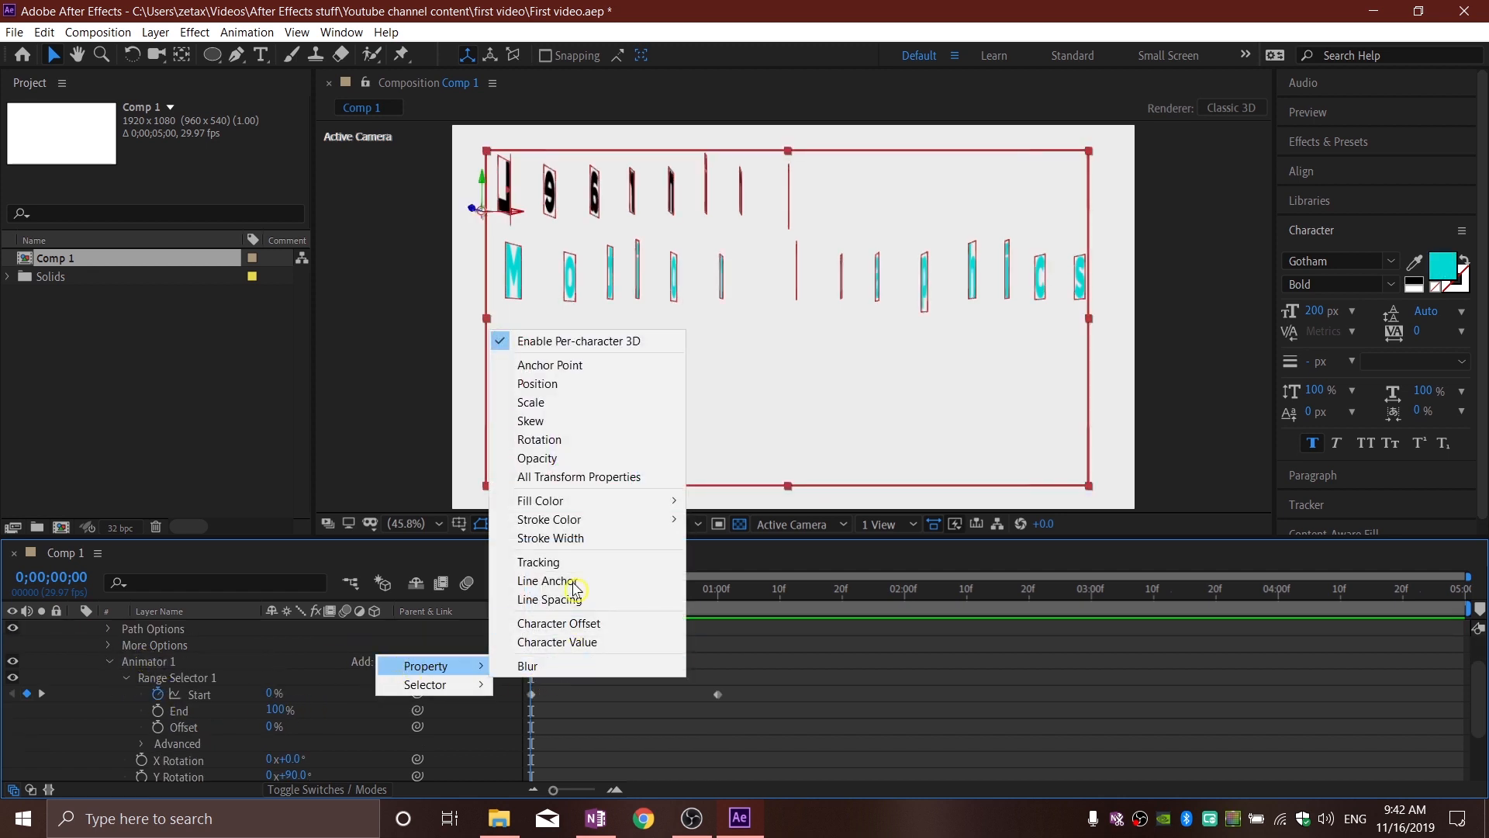
click(548, 459)
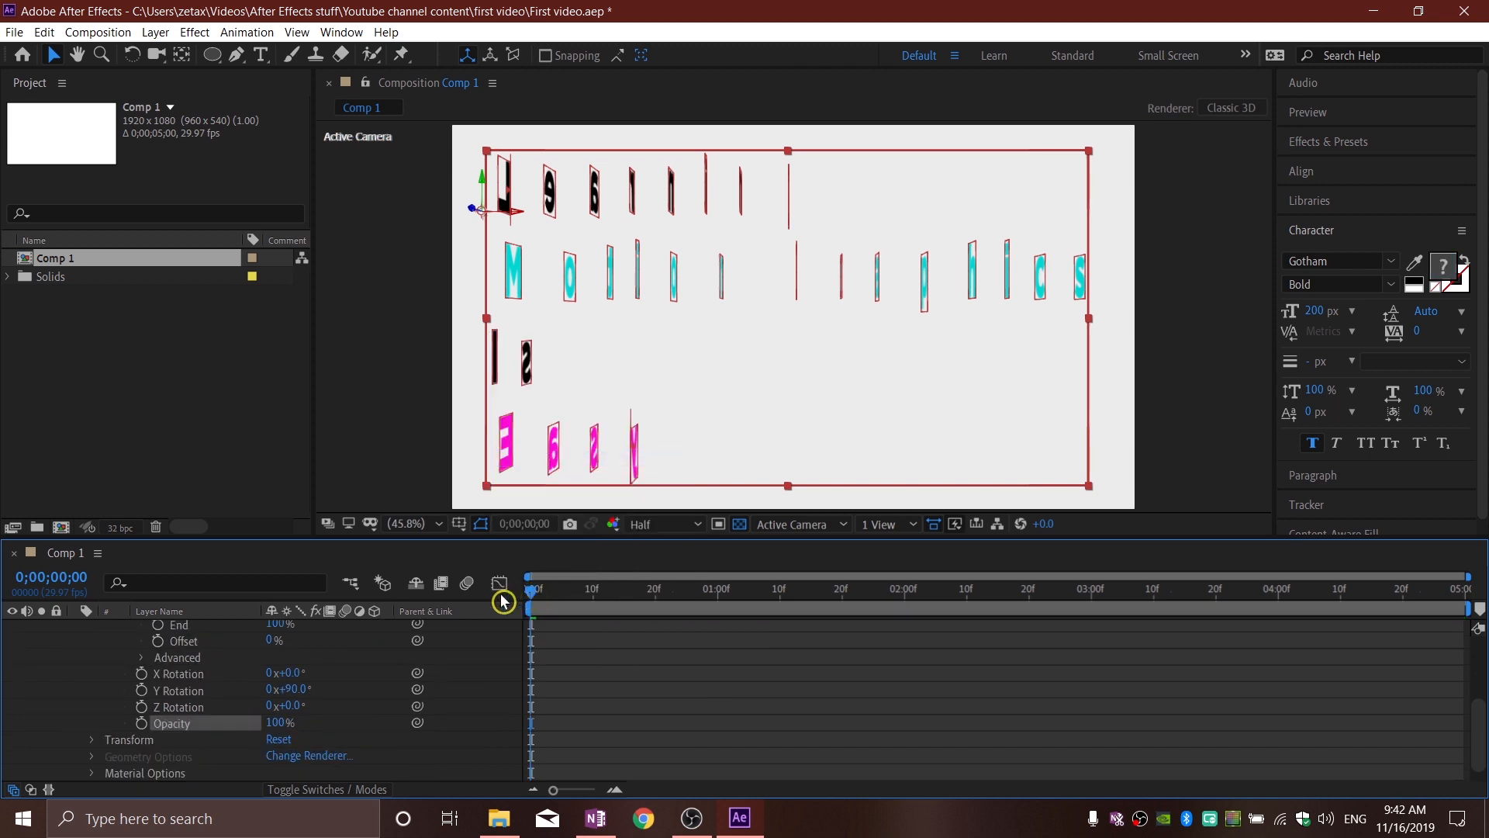
click(284, 722)
text(0)
key(Return)
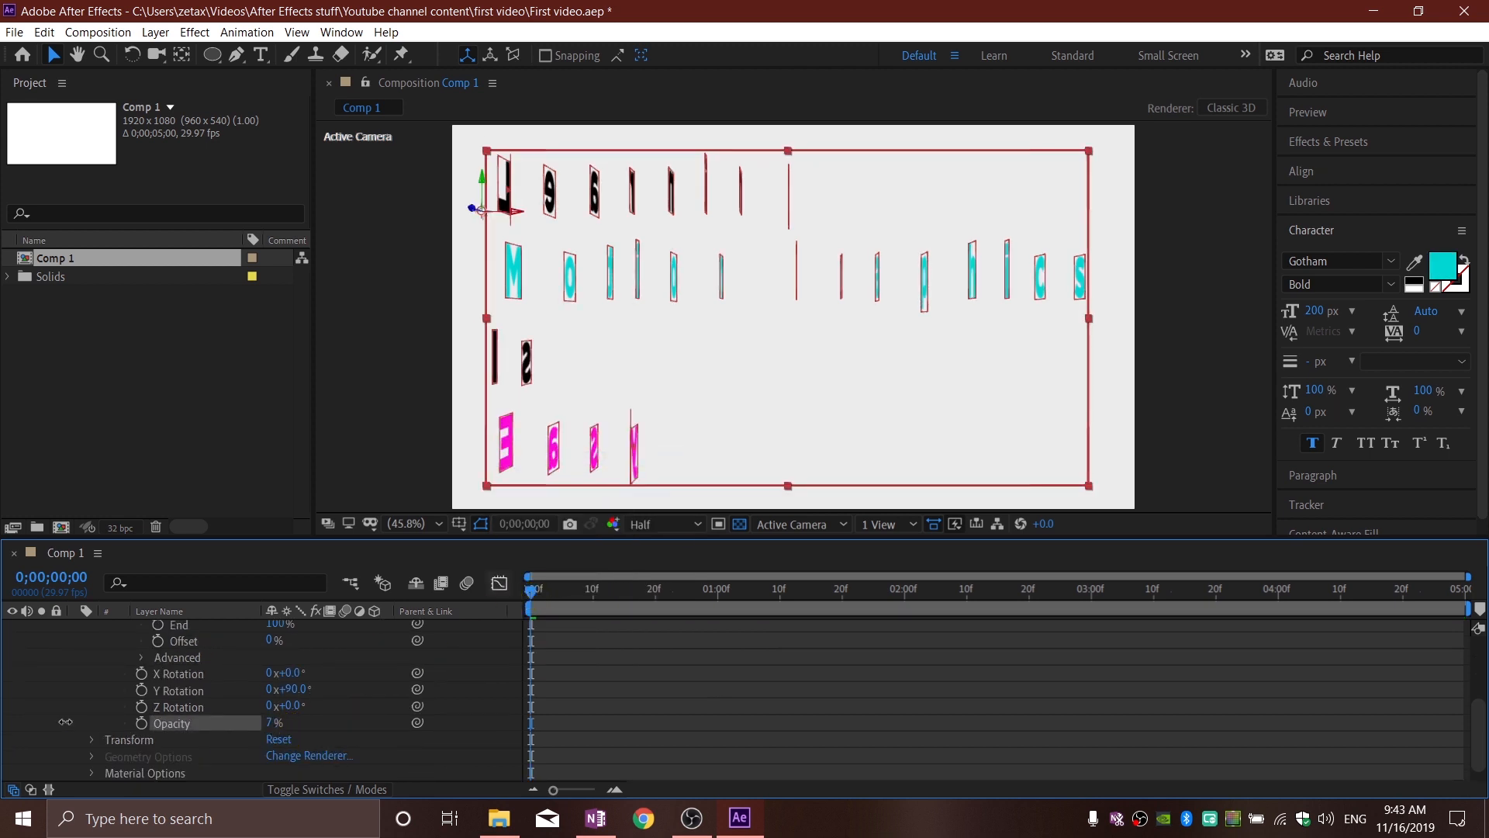
mouse_move(536, 594)
mouse_down()
mouse_move(615, 598)
mouse_move(497, 610)
mouse_move(551, 603)
mouse_move(525, 609)
mouse_up()
Step: Add a Blur property to Animator 1, set it to 67, and scrub the first frames to check it
scroll(630, 737, up, 3)
scroll(629, 737, down, 3)
click(552, 668)
scroll(551, 668, up, 1)
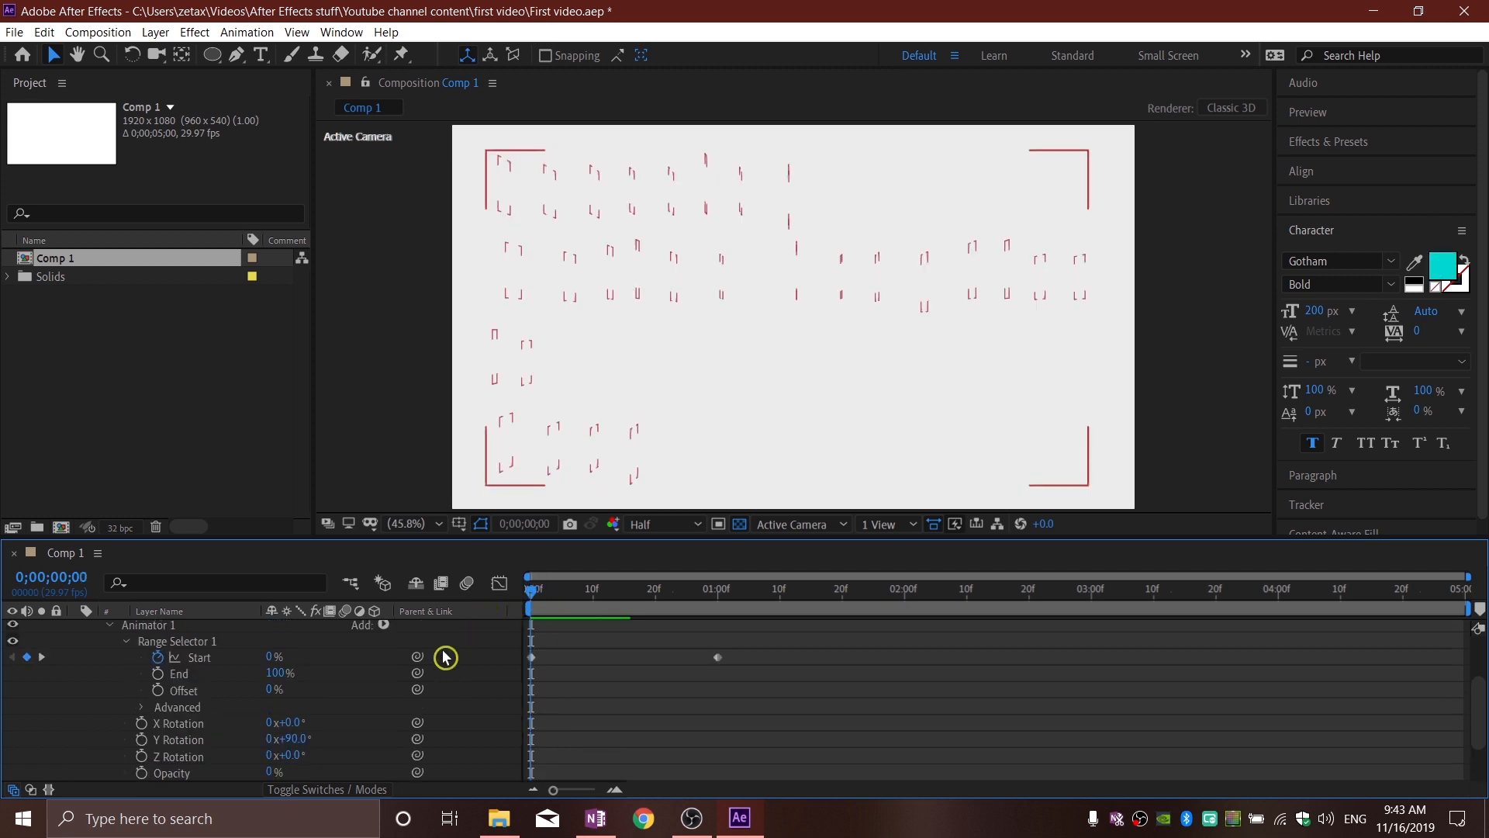
click(388, 632)
mouse_move(431, 631)
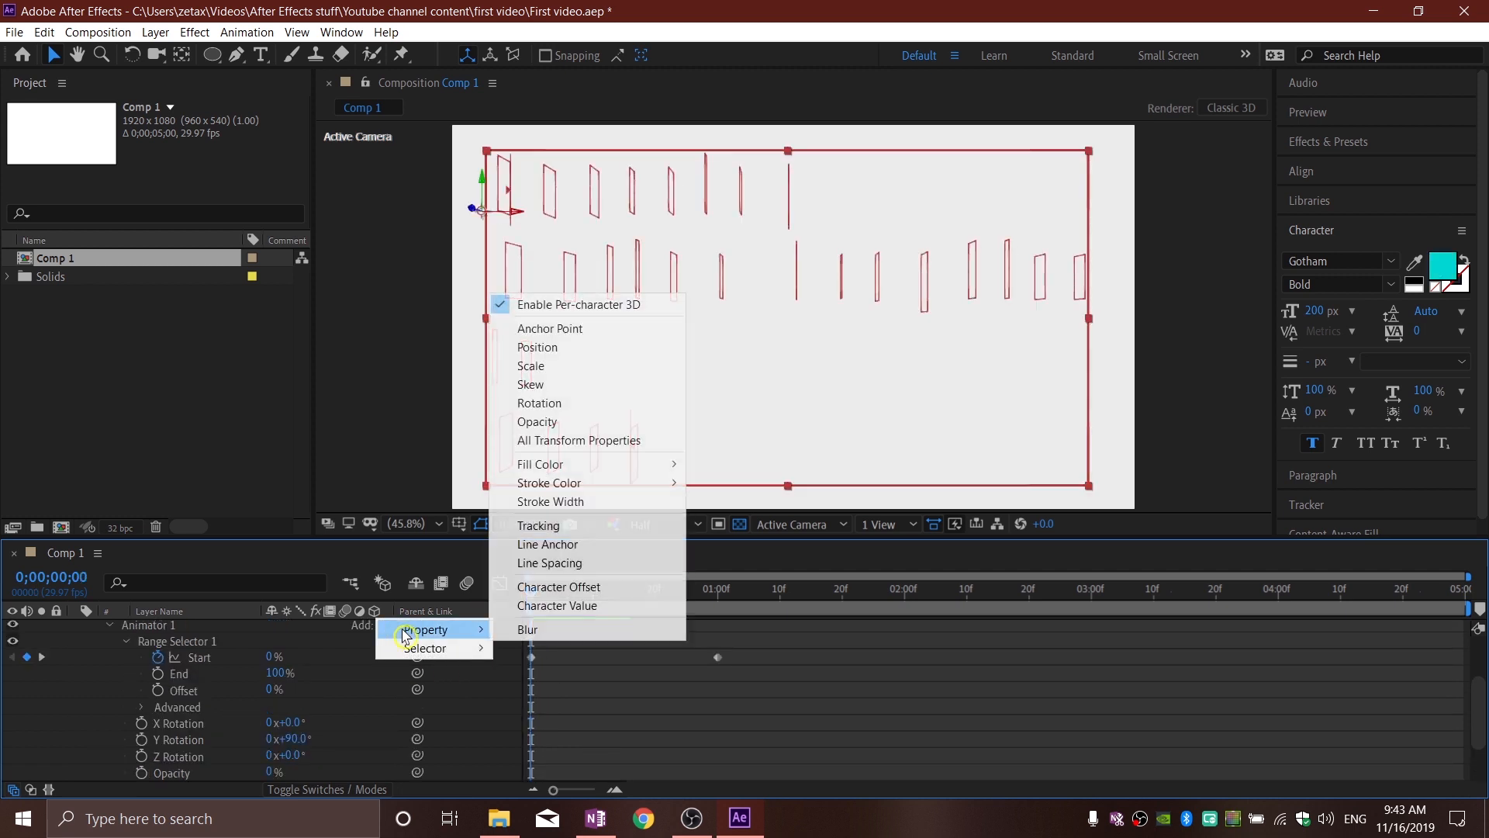
click(605, 634)
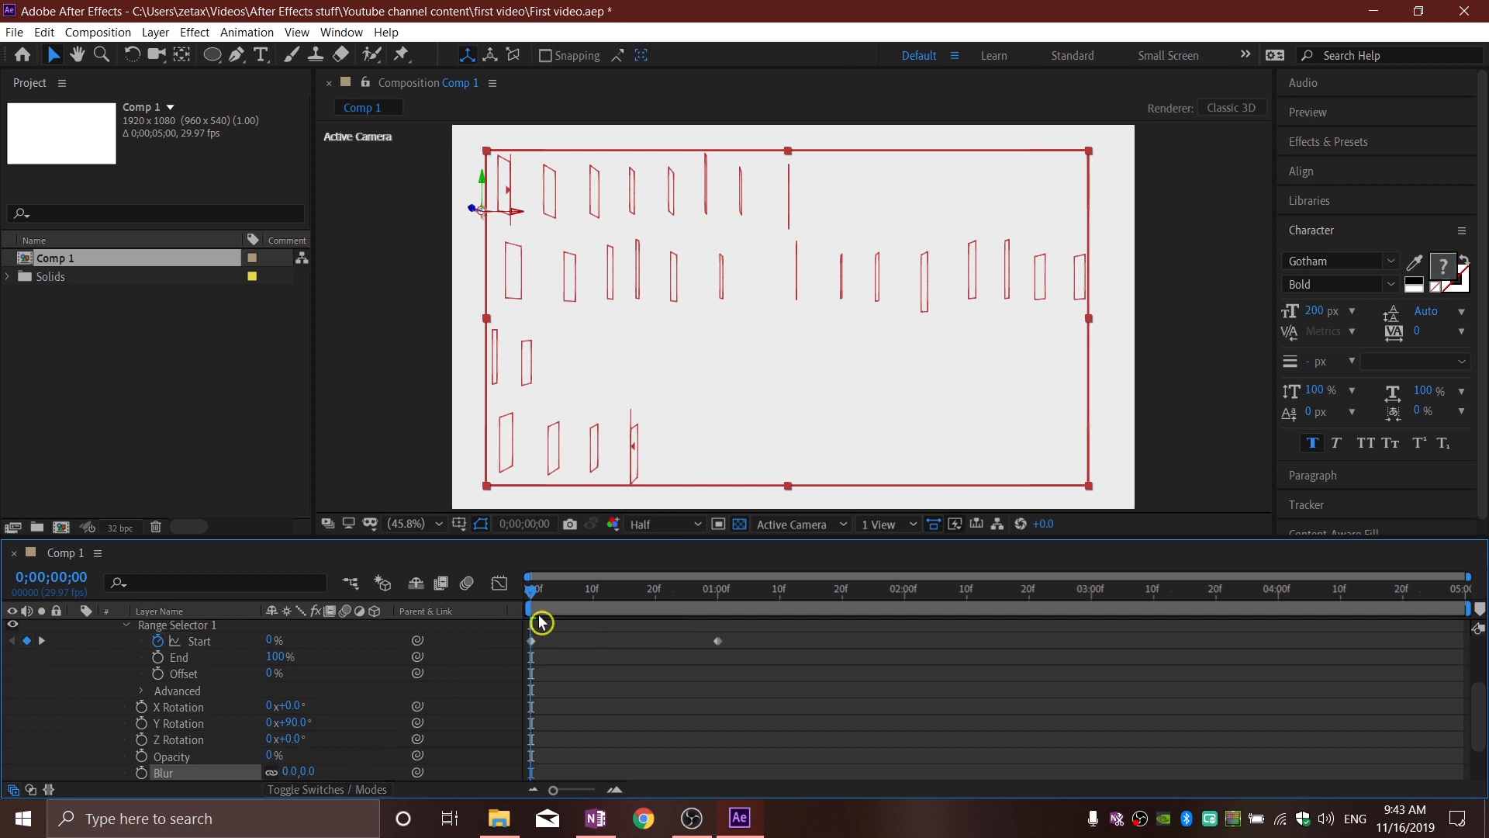
drag(530, 595, 541, 595)
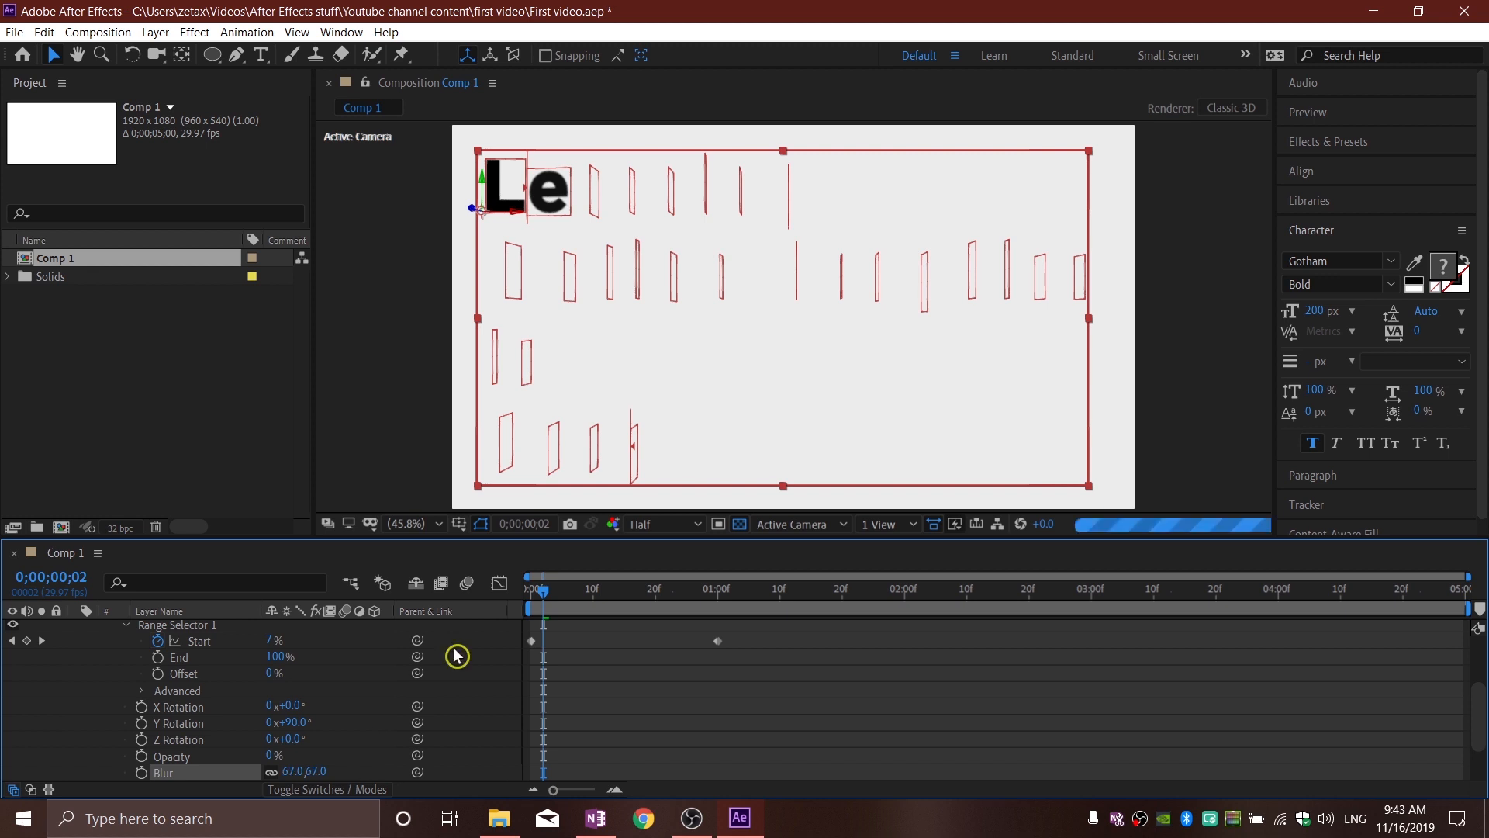
drag(543, 598, 574, 601)
Step: Expand the range selector's Advanced settings and base the selection on Words
scroll(350, 726, up, 3)
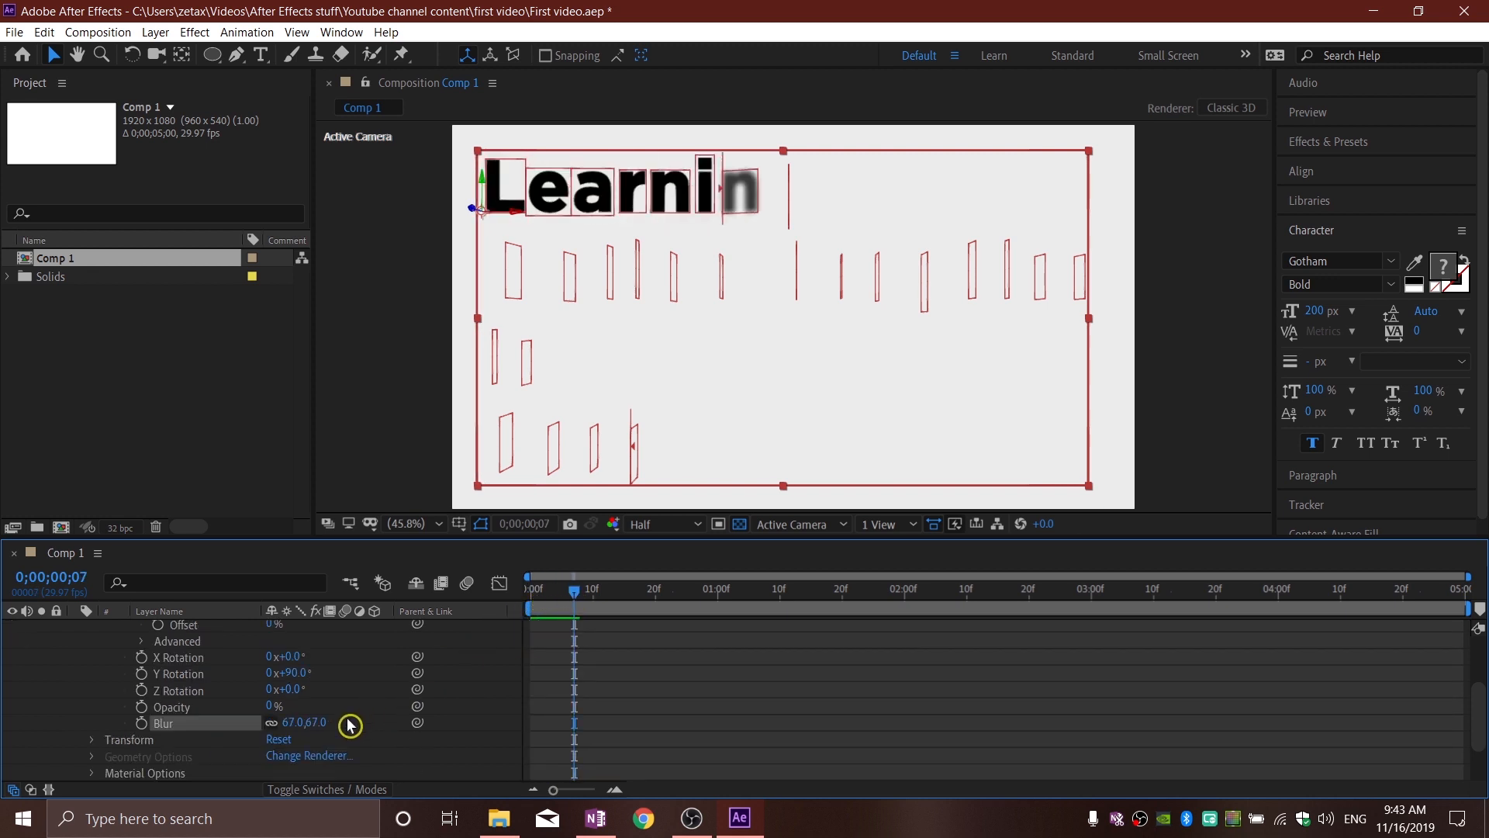
click(148, 744)
scroll(212, 747, down, 7)
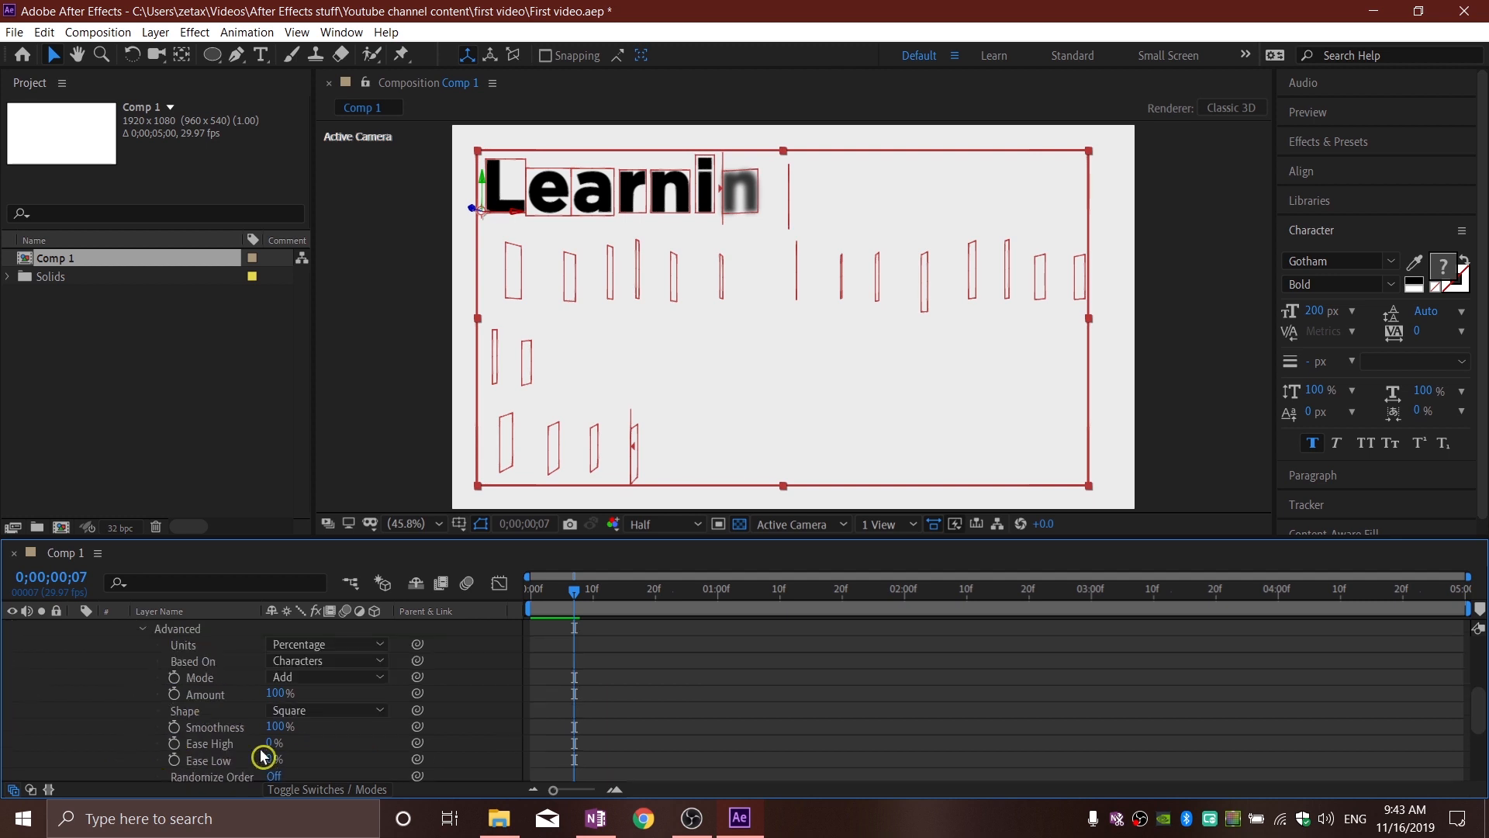
click(333, 660)
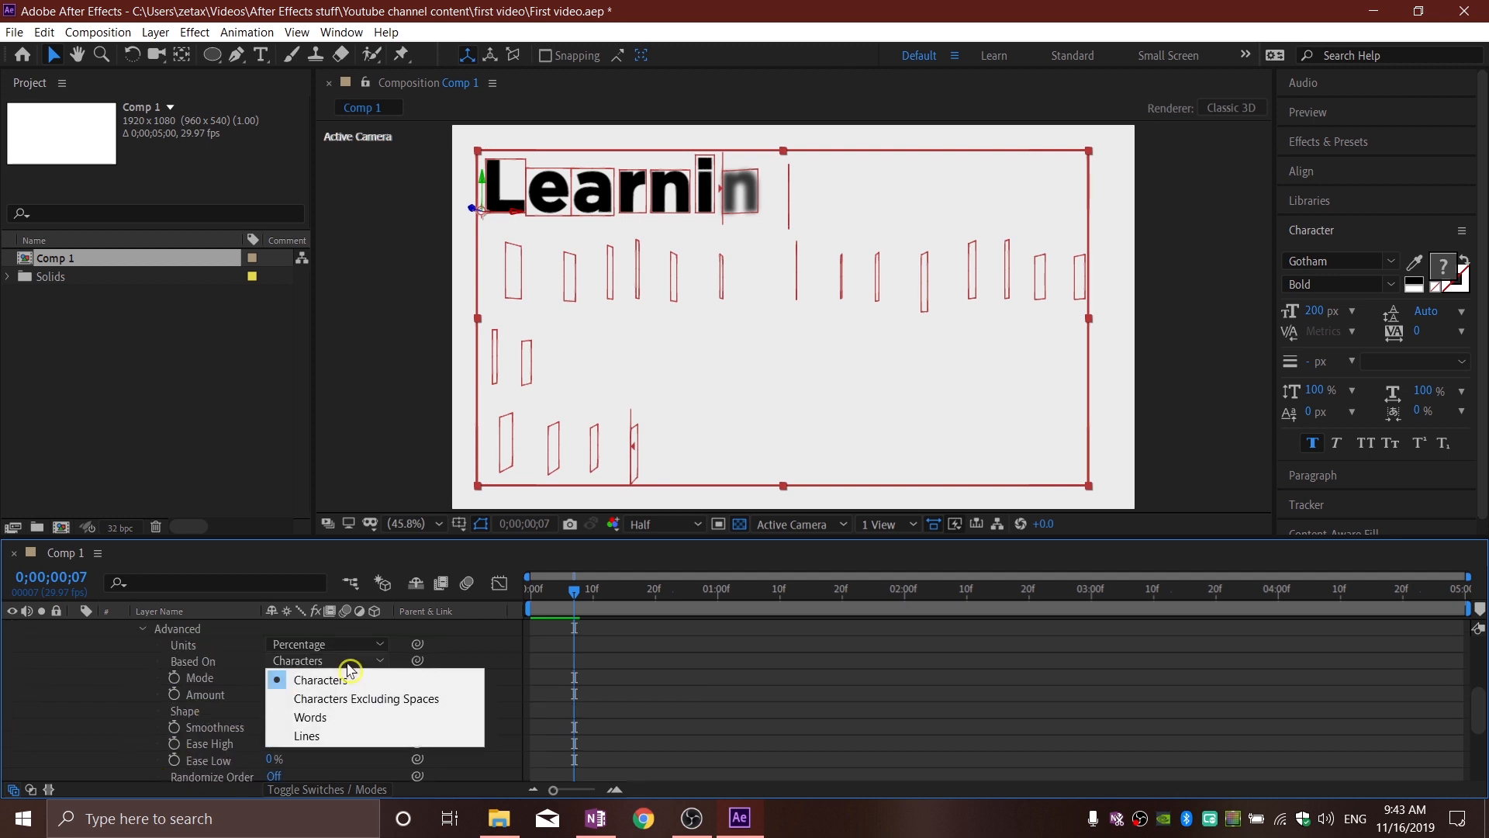
click(323, 718)
Step: Play the animation from the start to check the word-by-word reveal, and return to the first frame
click(570, 604)
mouse_move(545, 596)
mouse_down()
mouse_move(532, 596)
mouse_move(568, 597)
mouse_move(532, 599)
mouse_up()
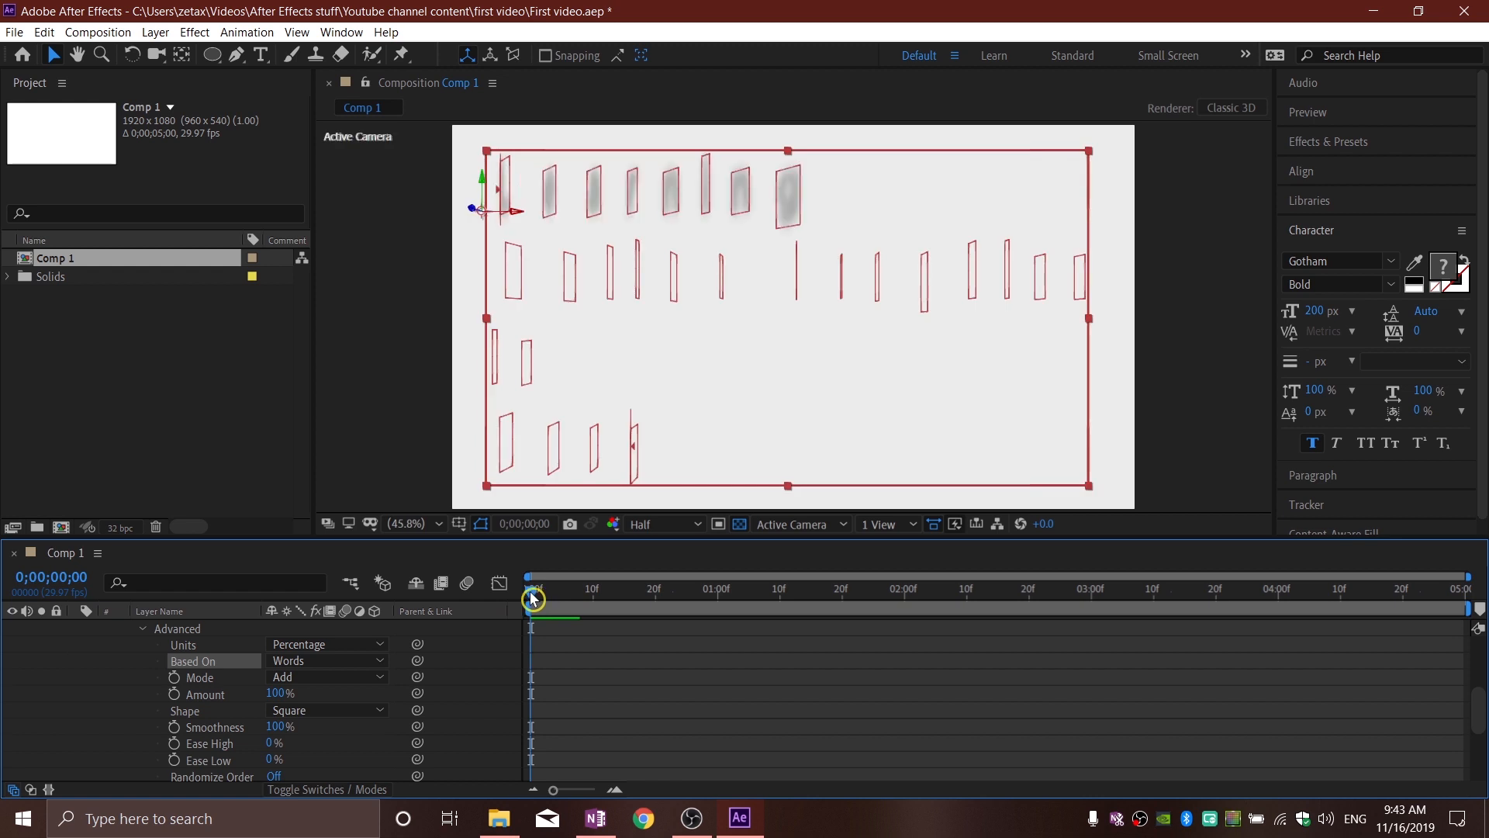
key(space)
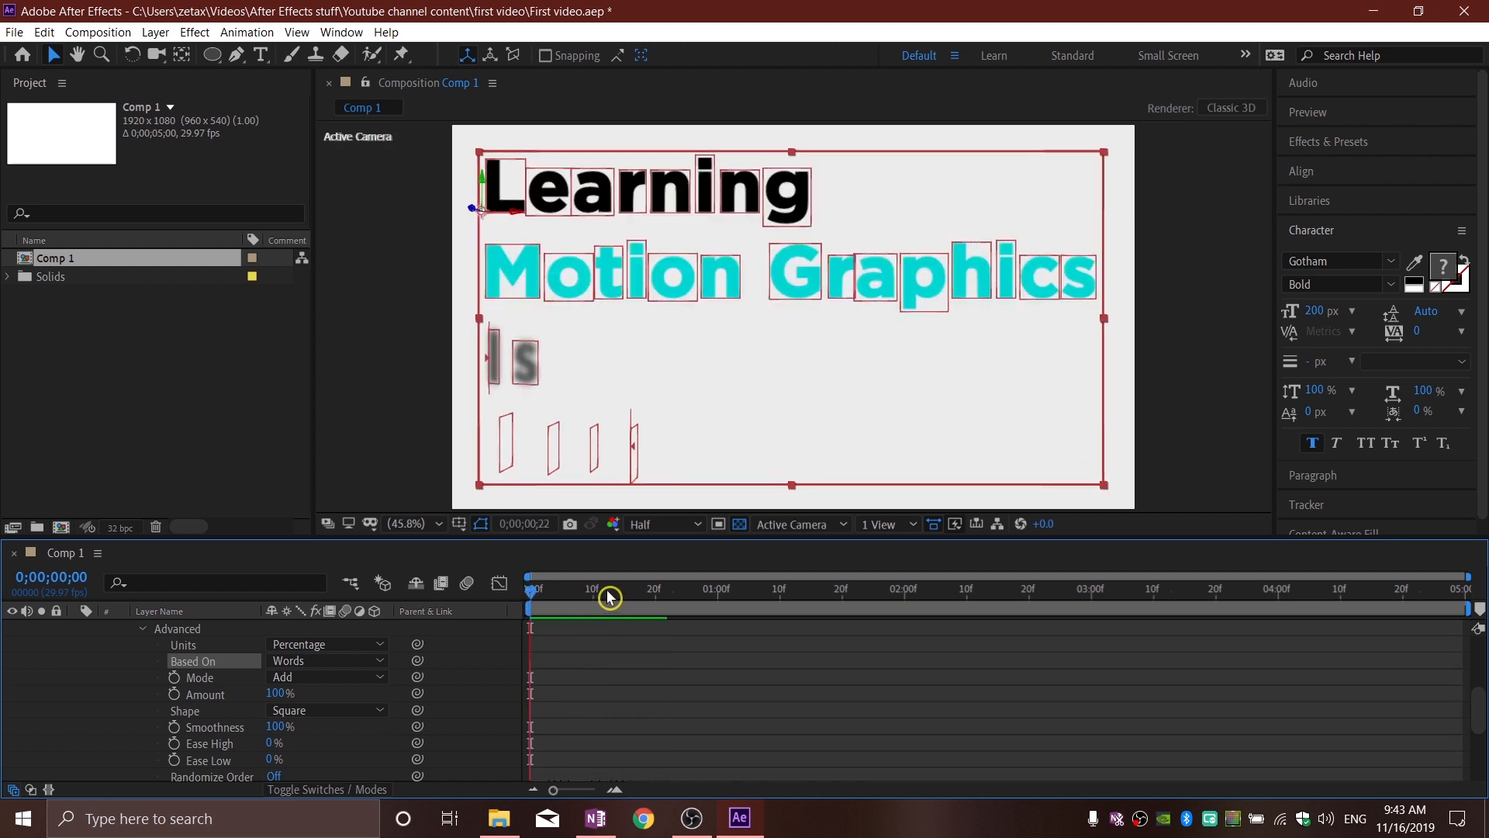
click(531, 592)
Step: Apply Easy Ease to both Start keyframes of Range Selector 1
scroll(753, 740, up, 3)
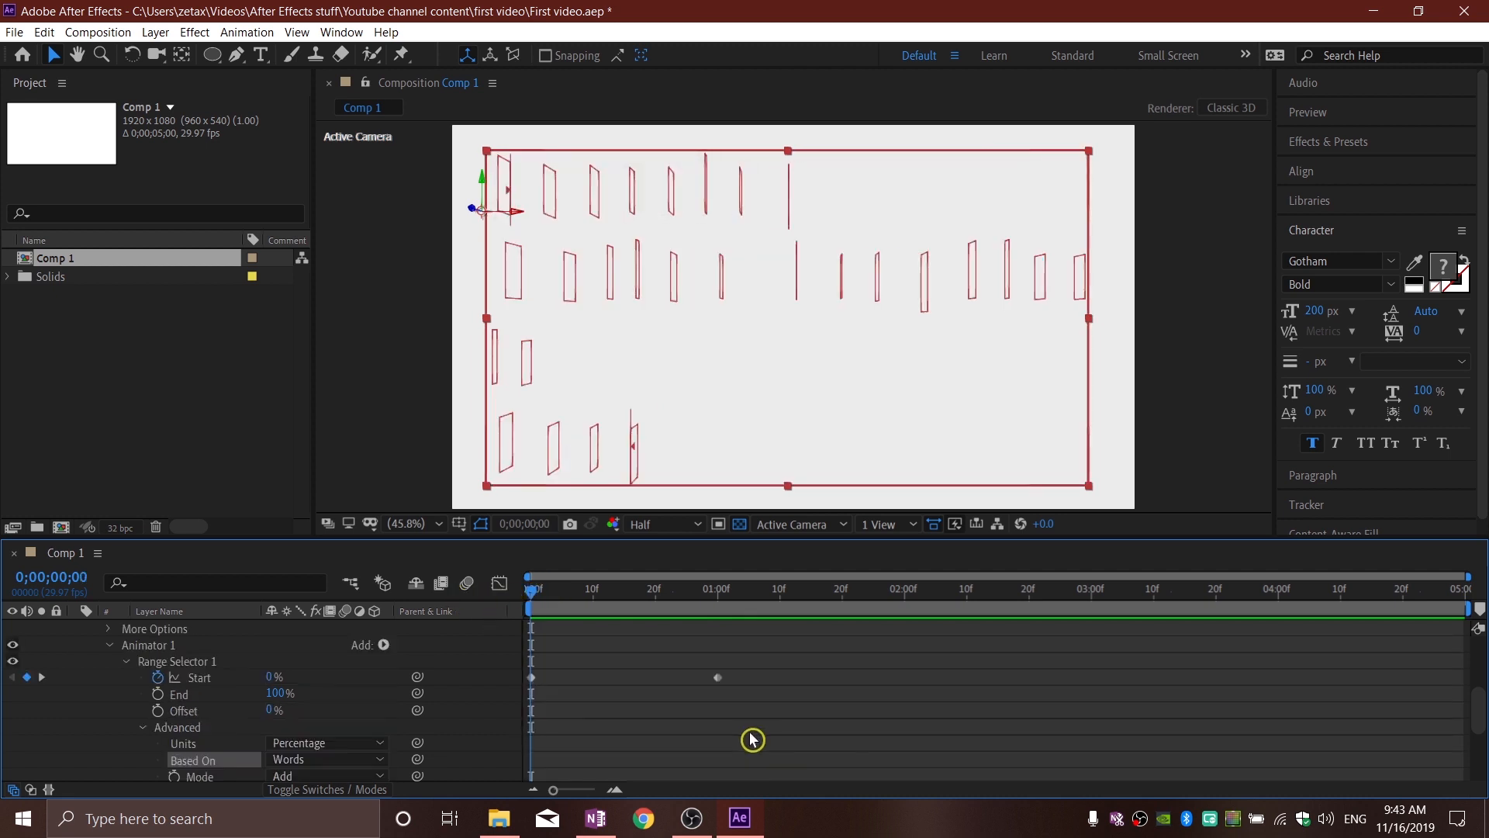
scroll(753, 740, up, 4)
scroll(754, 741, down, 3)
drag(770, 657, 508, 730)
right_click(535, 694)
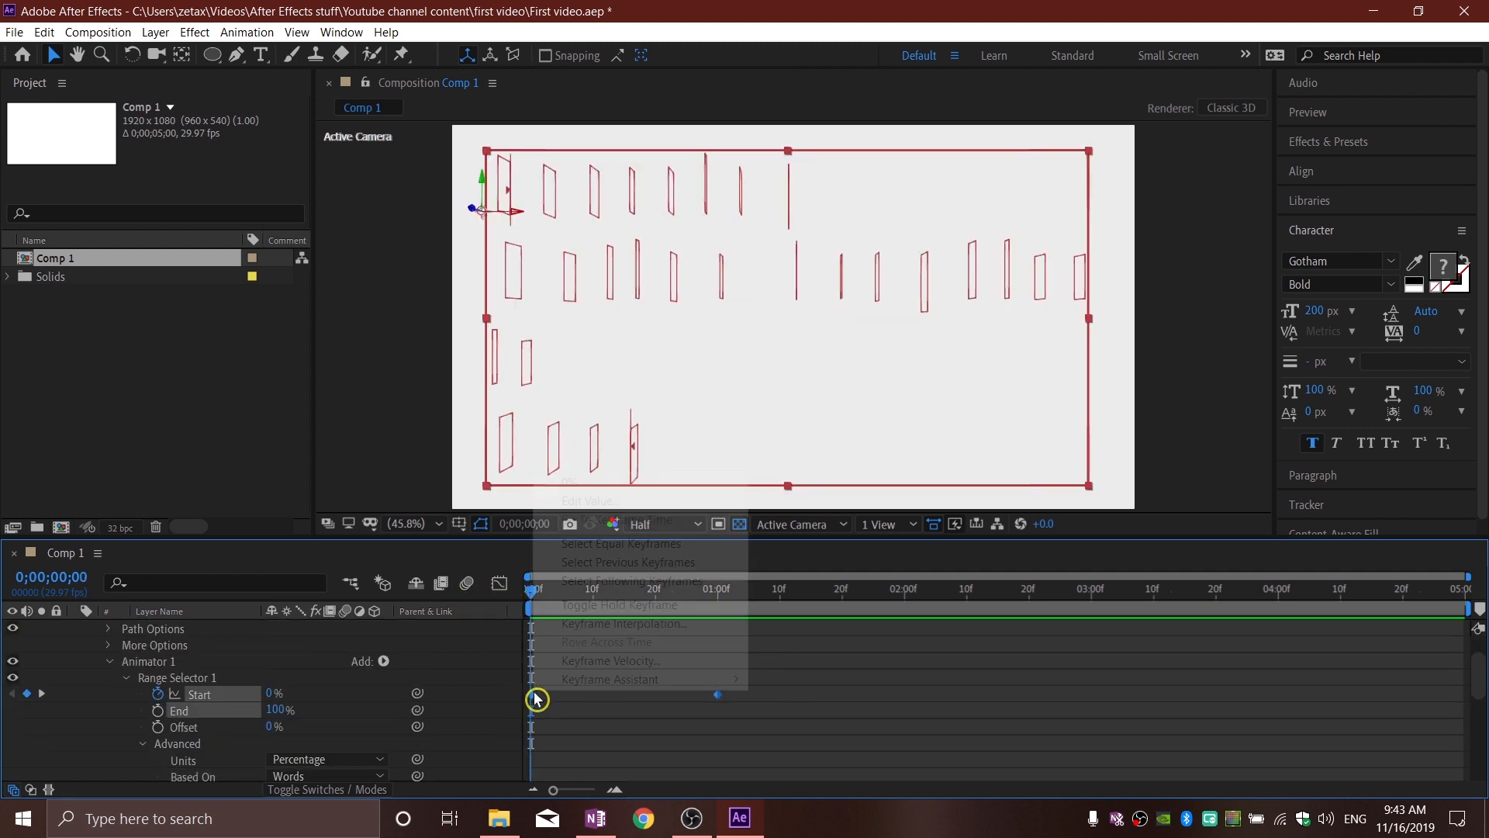
mouse_move(567, 687)
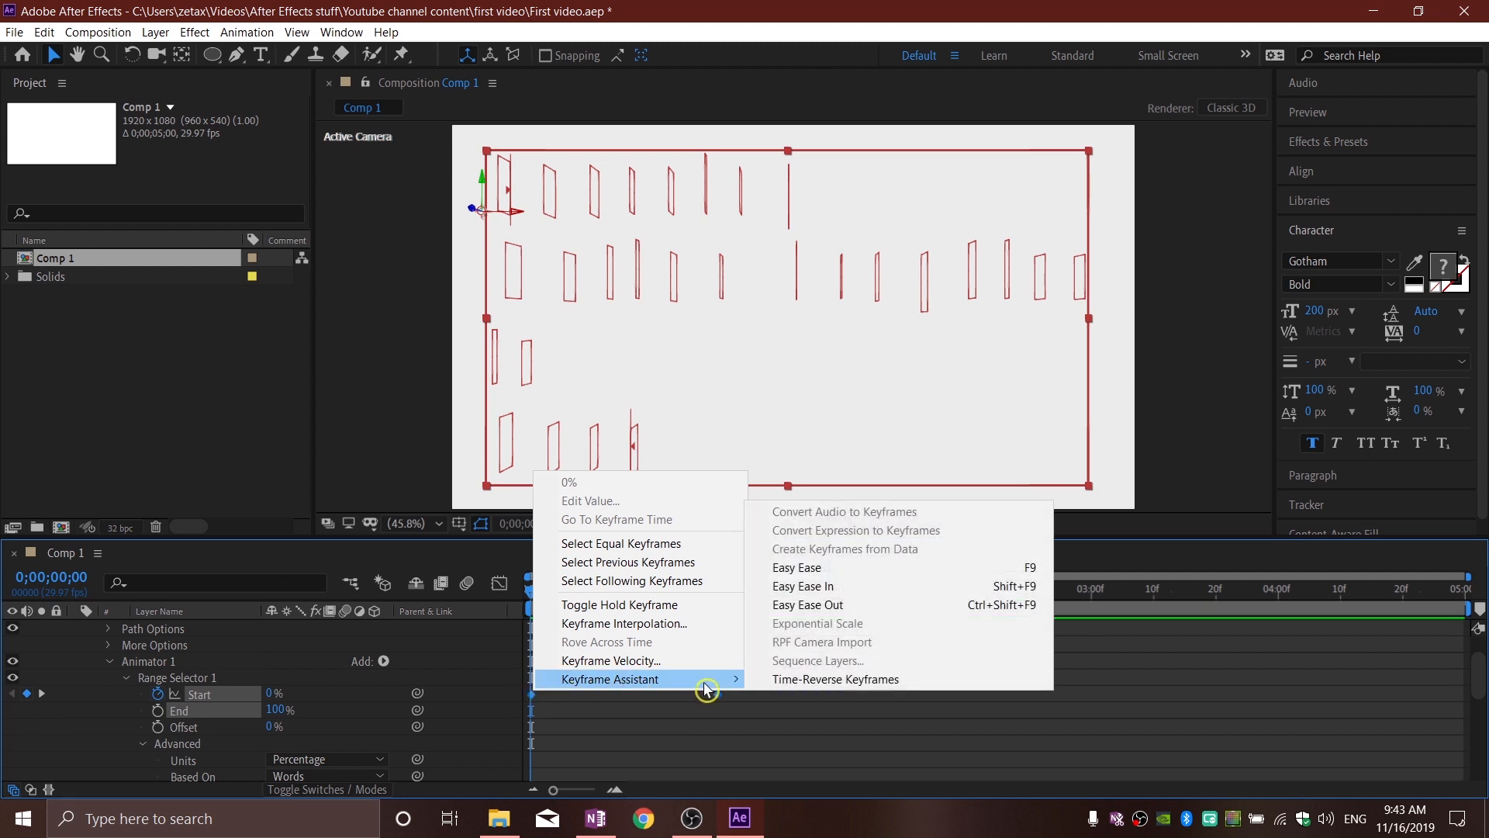
click(801, 567)
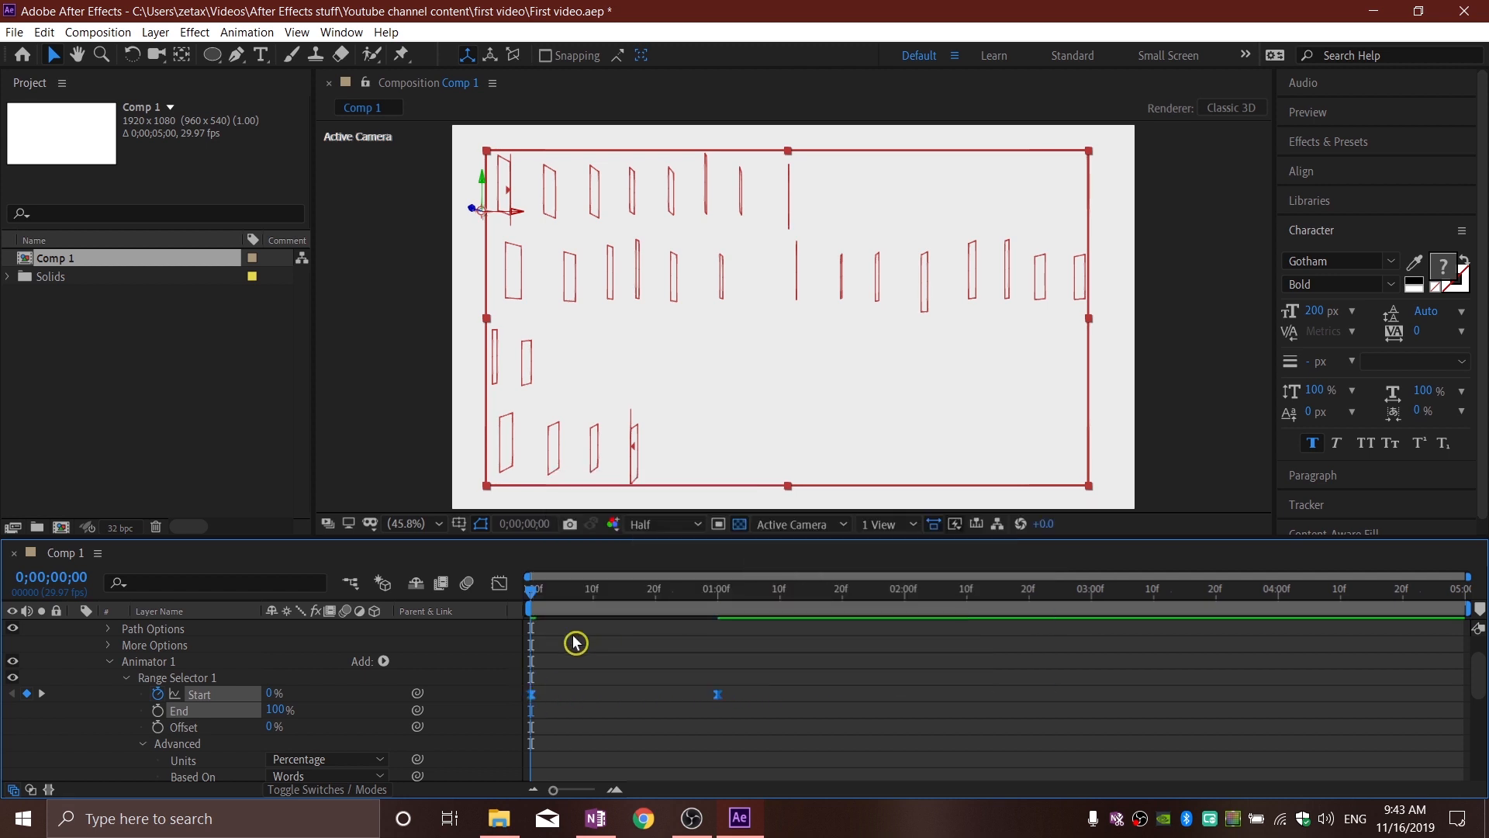
Step: Scrub and play the text reveal from the first frame to check the eased motion, and deselect the text layer
drag(535, 592, 720, 630)
key(Home)
key(space)
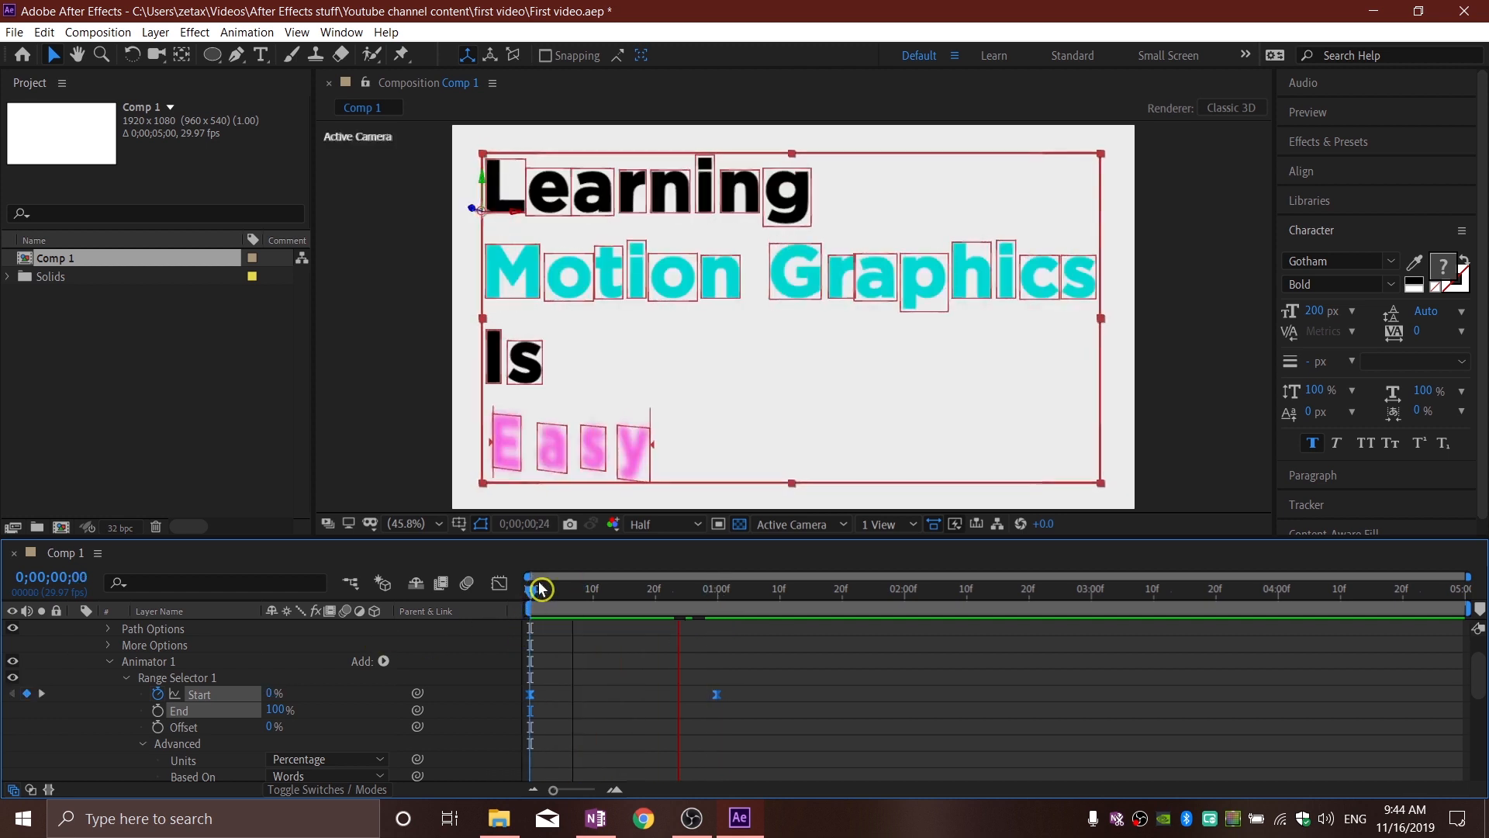
key(space)
key(space)
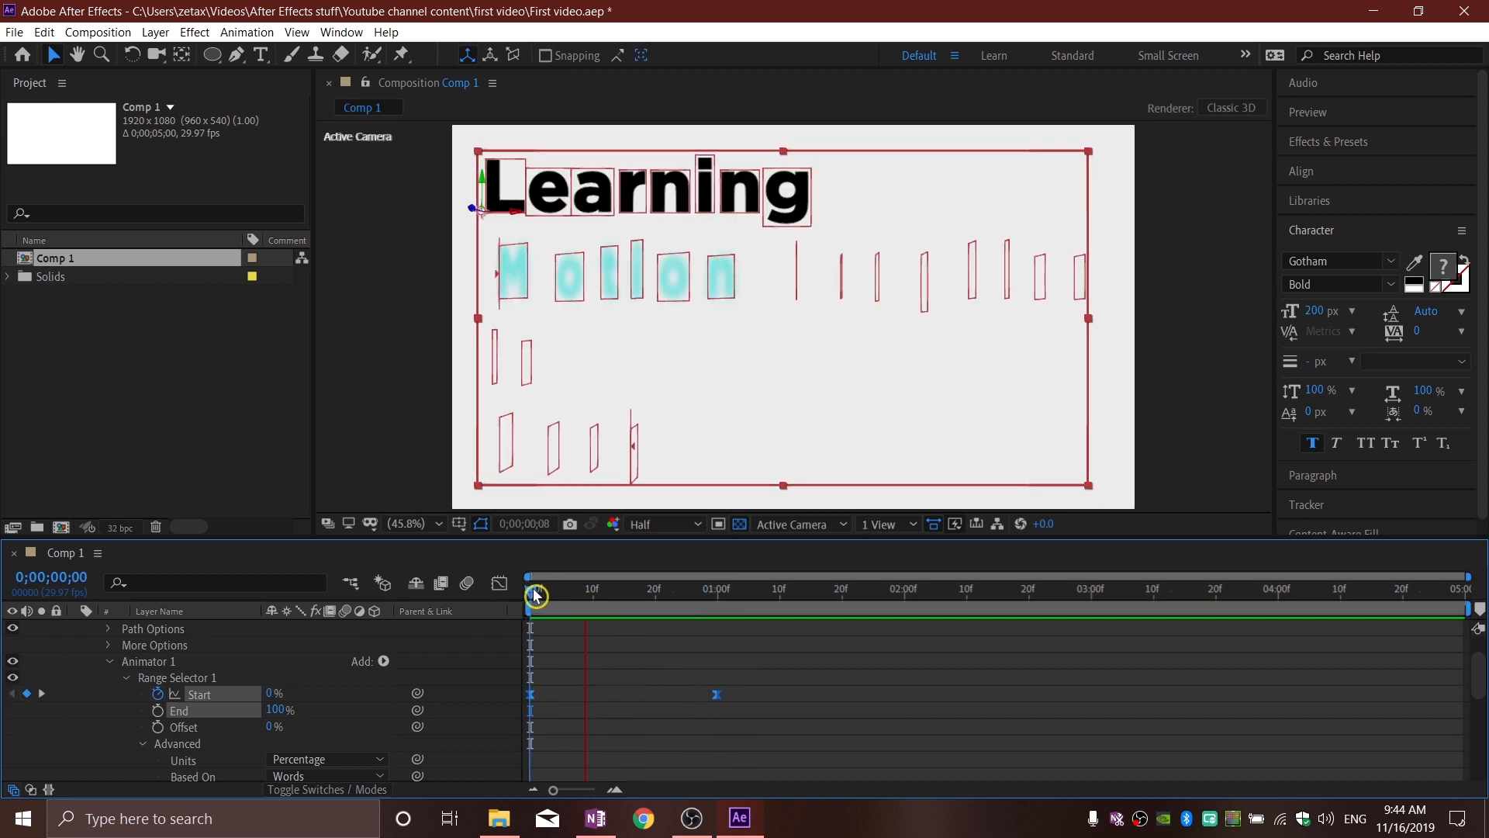
drag(531, 596, 452, 591)
key(Home)
key(space)
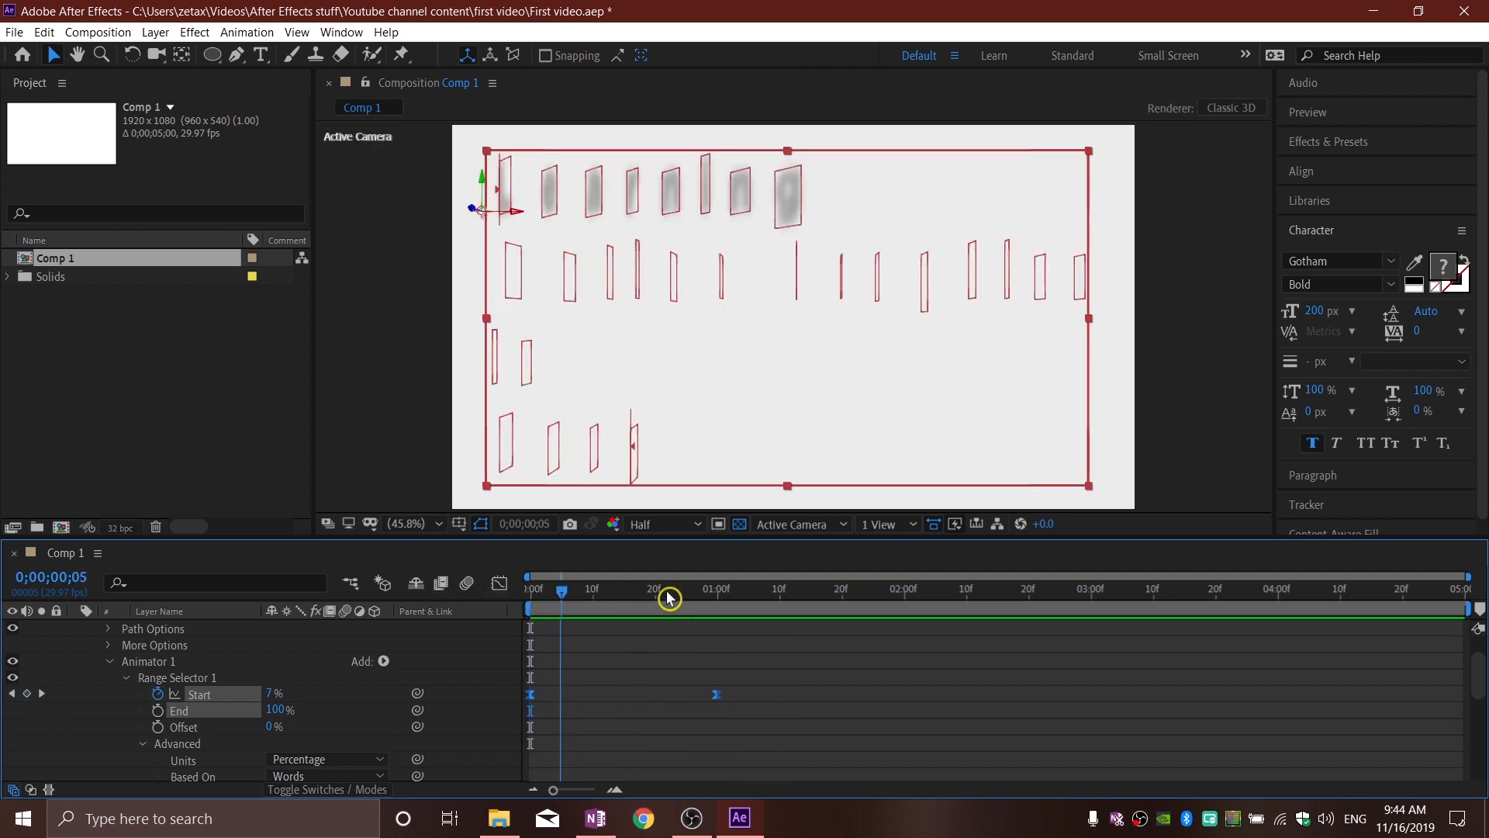
key(space)
click(409, 478)
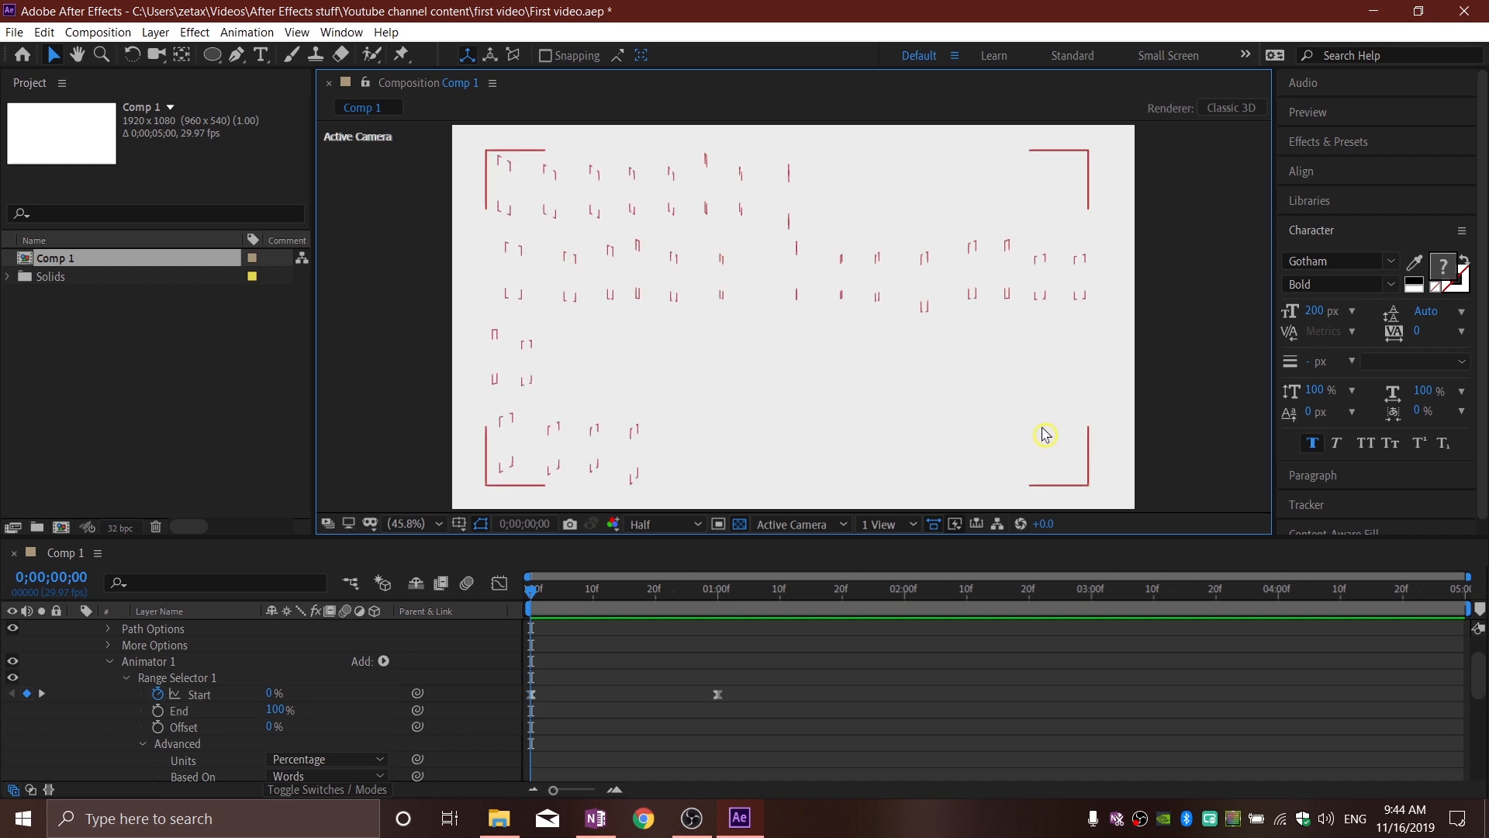
Step: At 0;00;01;00, draw a pink circle with the Ellipse tool on a new shape layer, in the empty area beside "Is" and "Easy"
drag(536, 597, 716, 602)
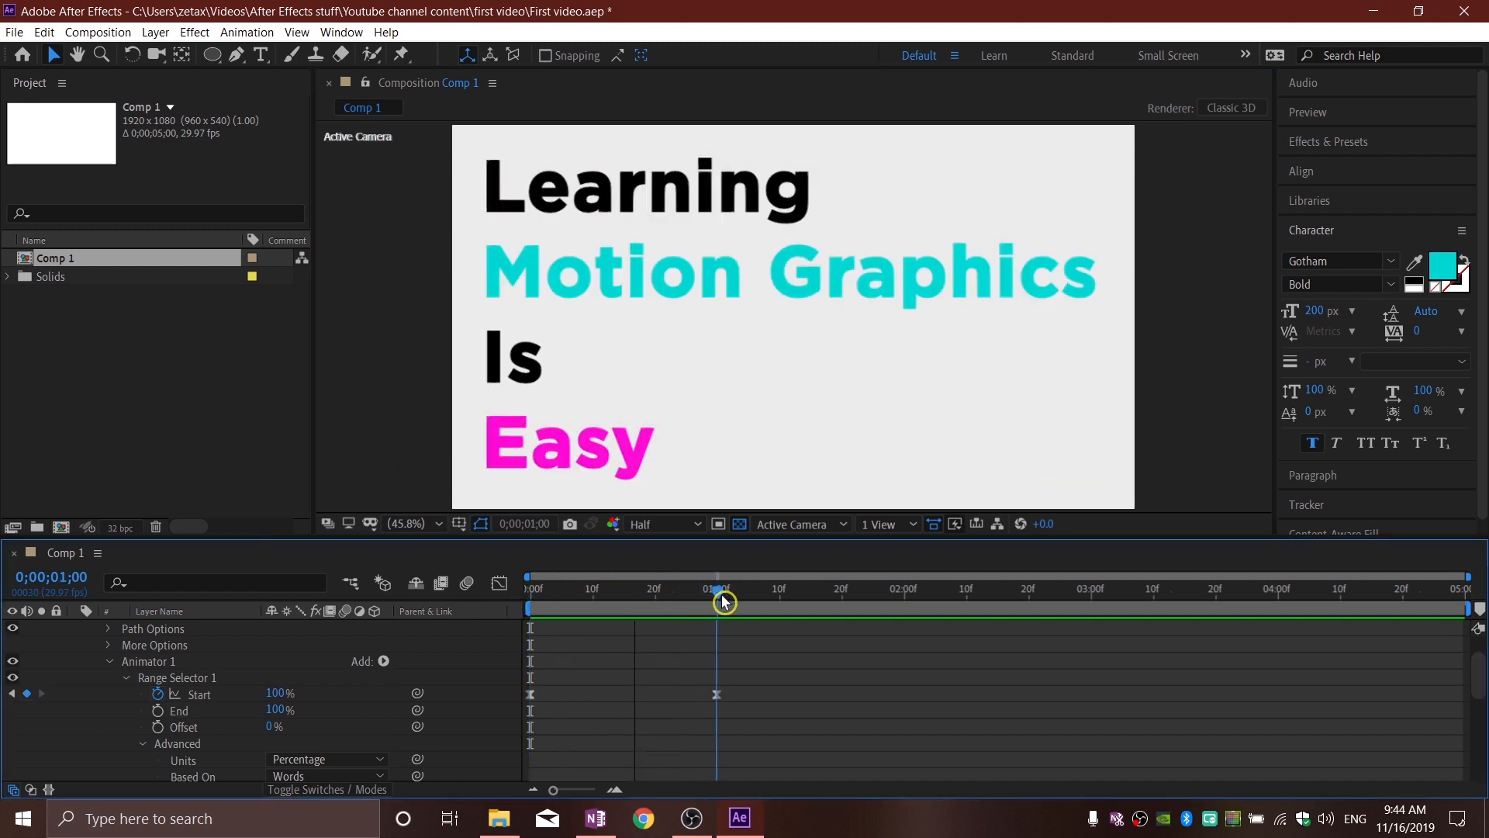
click(211, 56)
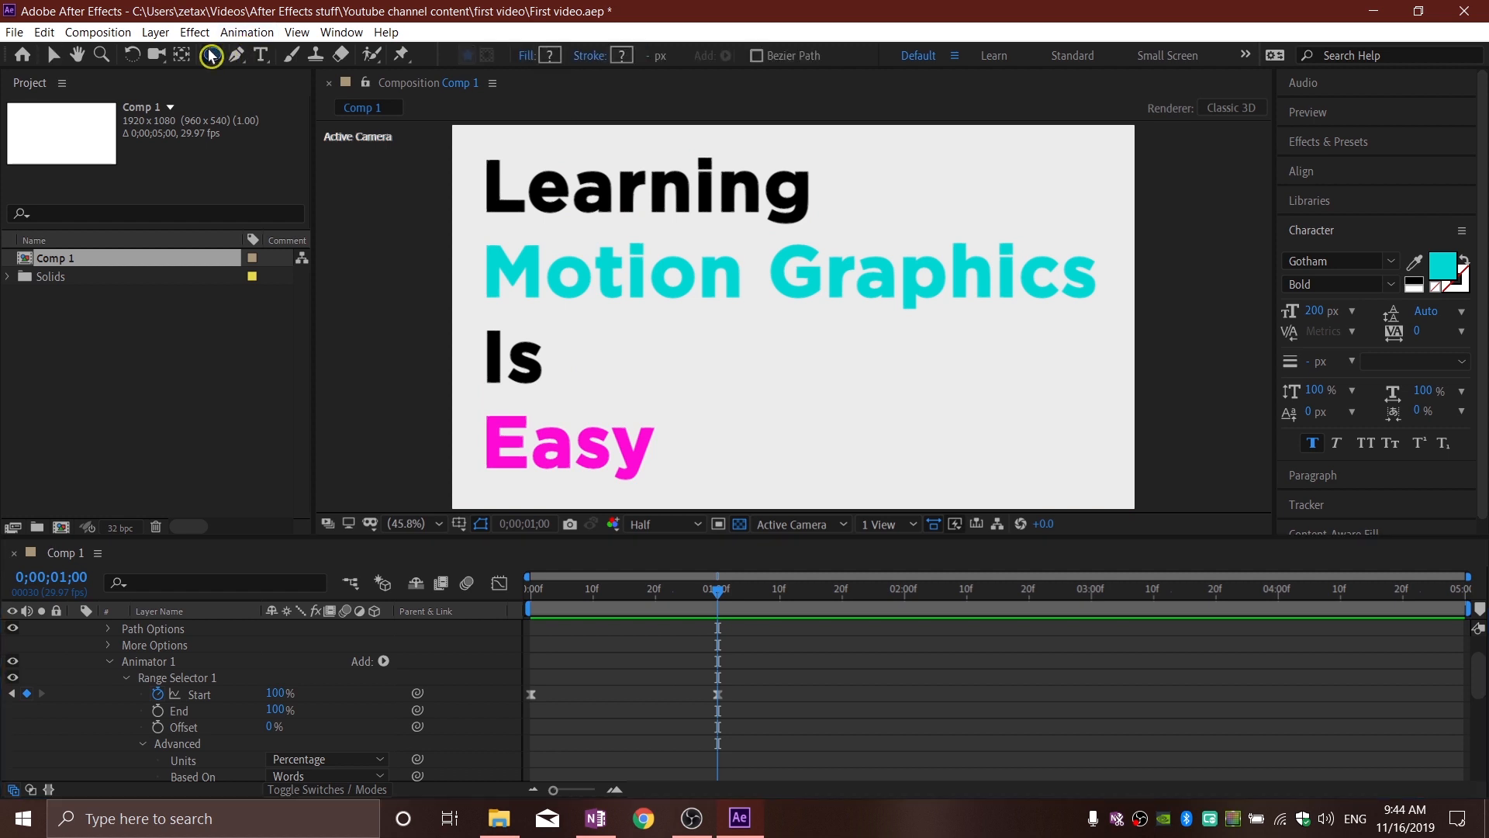
mouse_move(211, 56)
mouse_down()
mouse_move(281, 53)
mouse_move(291, 93)
mouse_up()
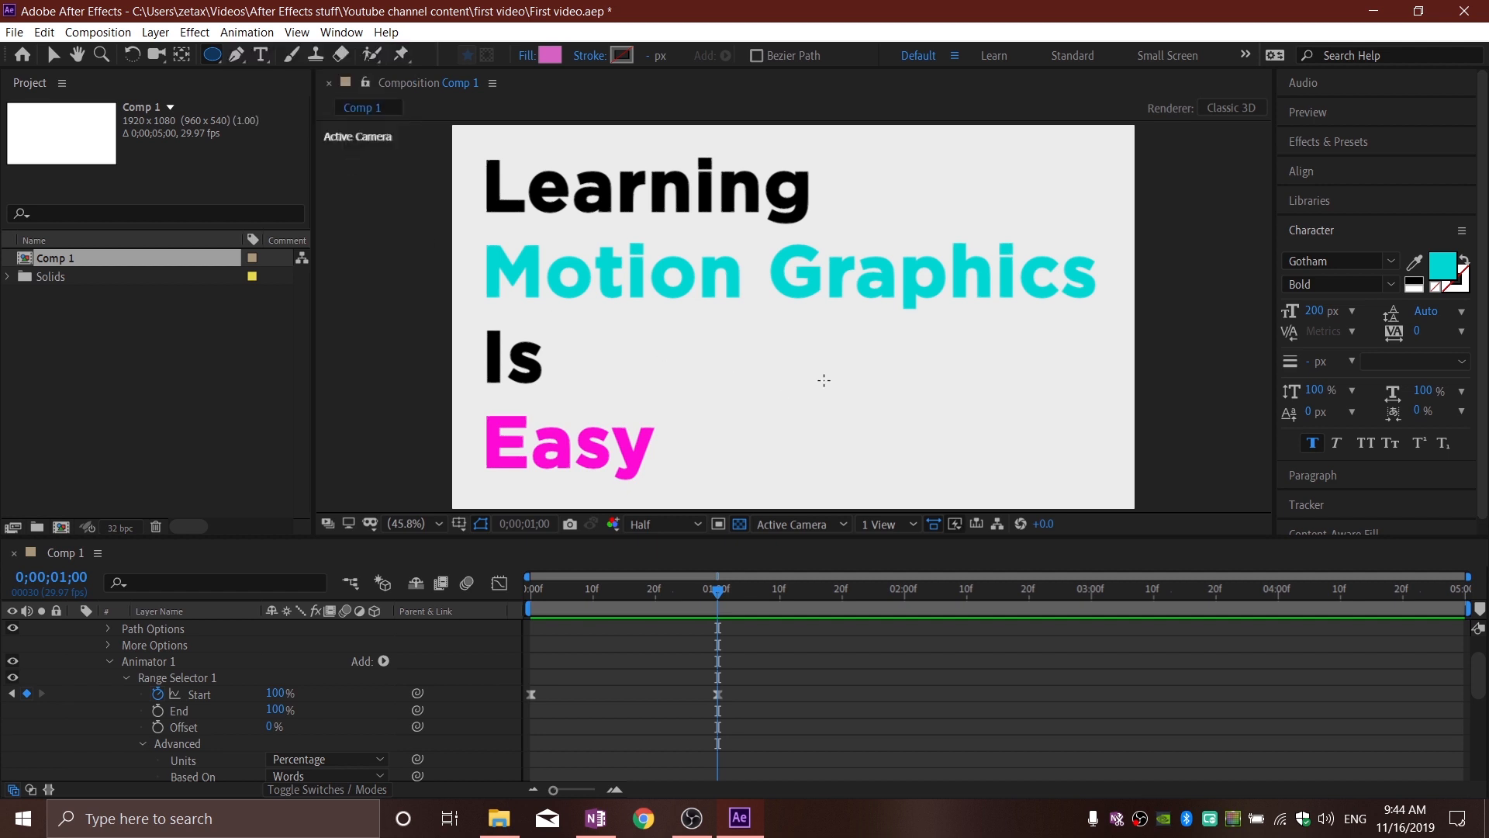
scroll(782, 376, up, 3)
scroll(782, 376, down, 4)
scroll(782, 376, up, 2)
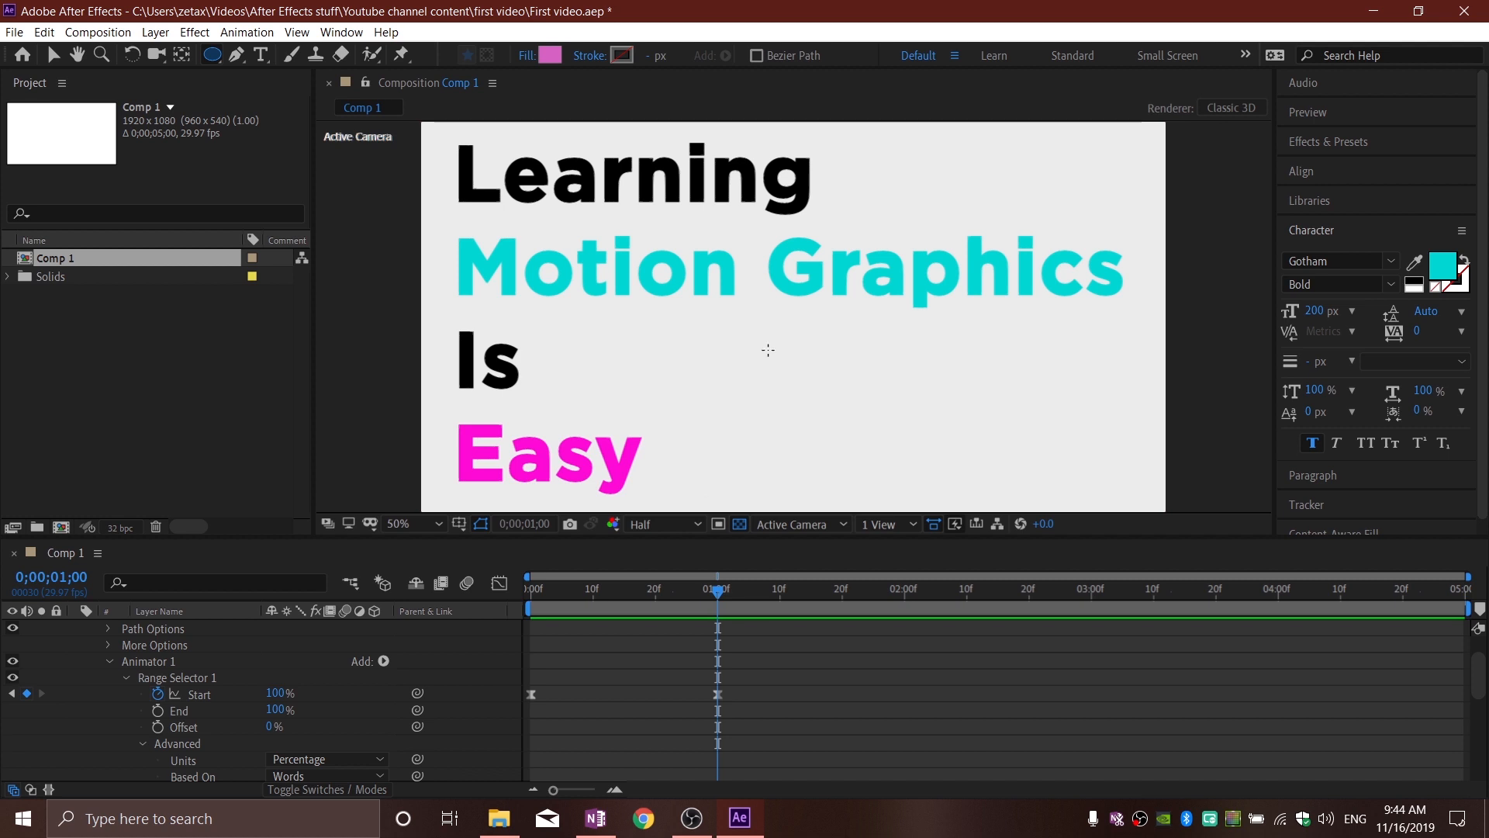
scroll(503, 662, up, 1)
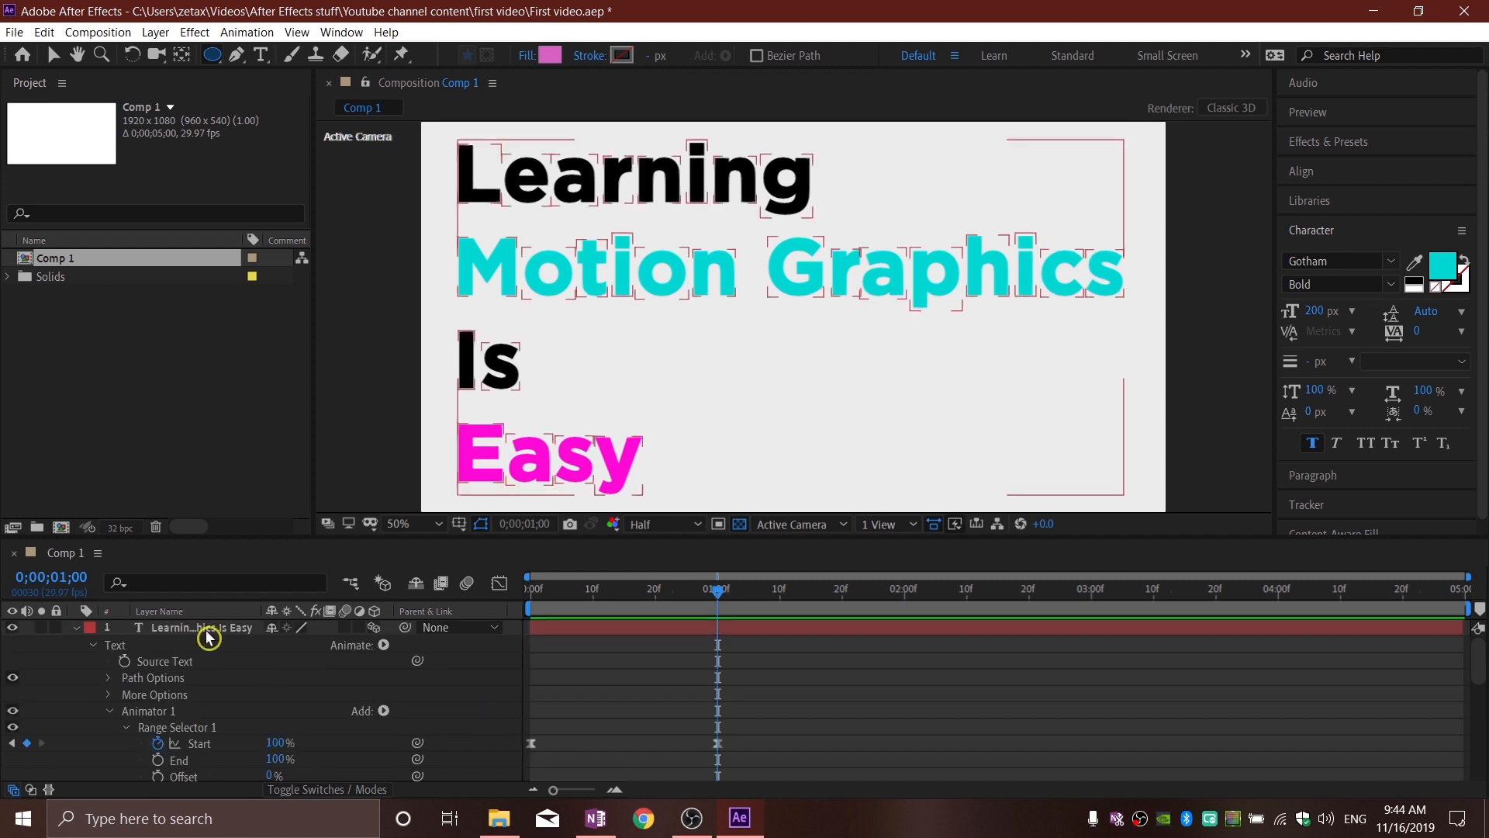
mouse_move(765, 344)
mouse_down()
mouse_move(873, 451)
mouse_move(856, 416)
mouse_up()
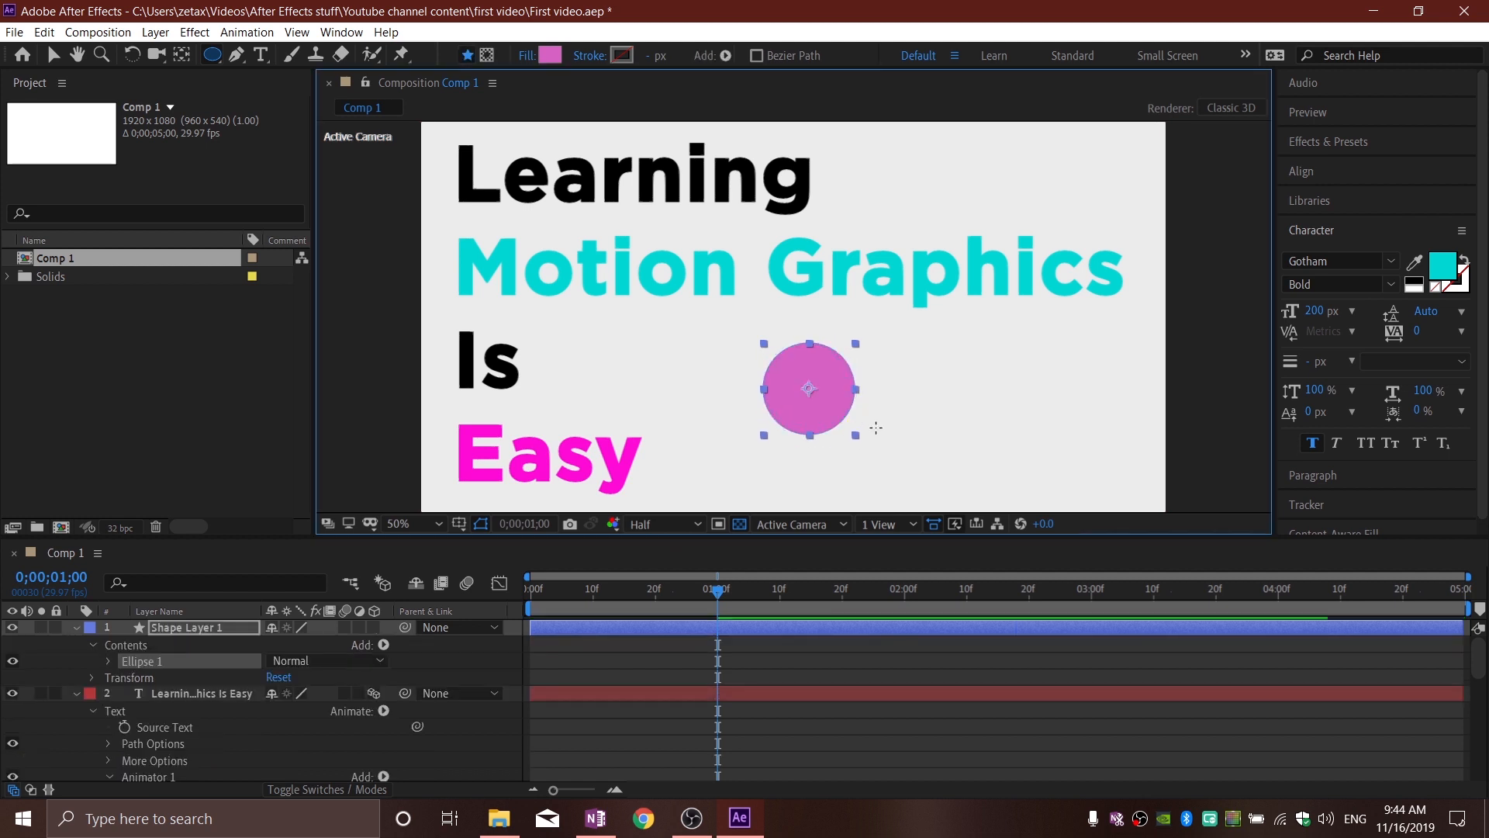
Step: Rename the new shape layer Circle and shift the circle slightly to about 980, 694 in the composition
click(52, 58)
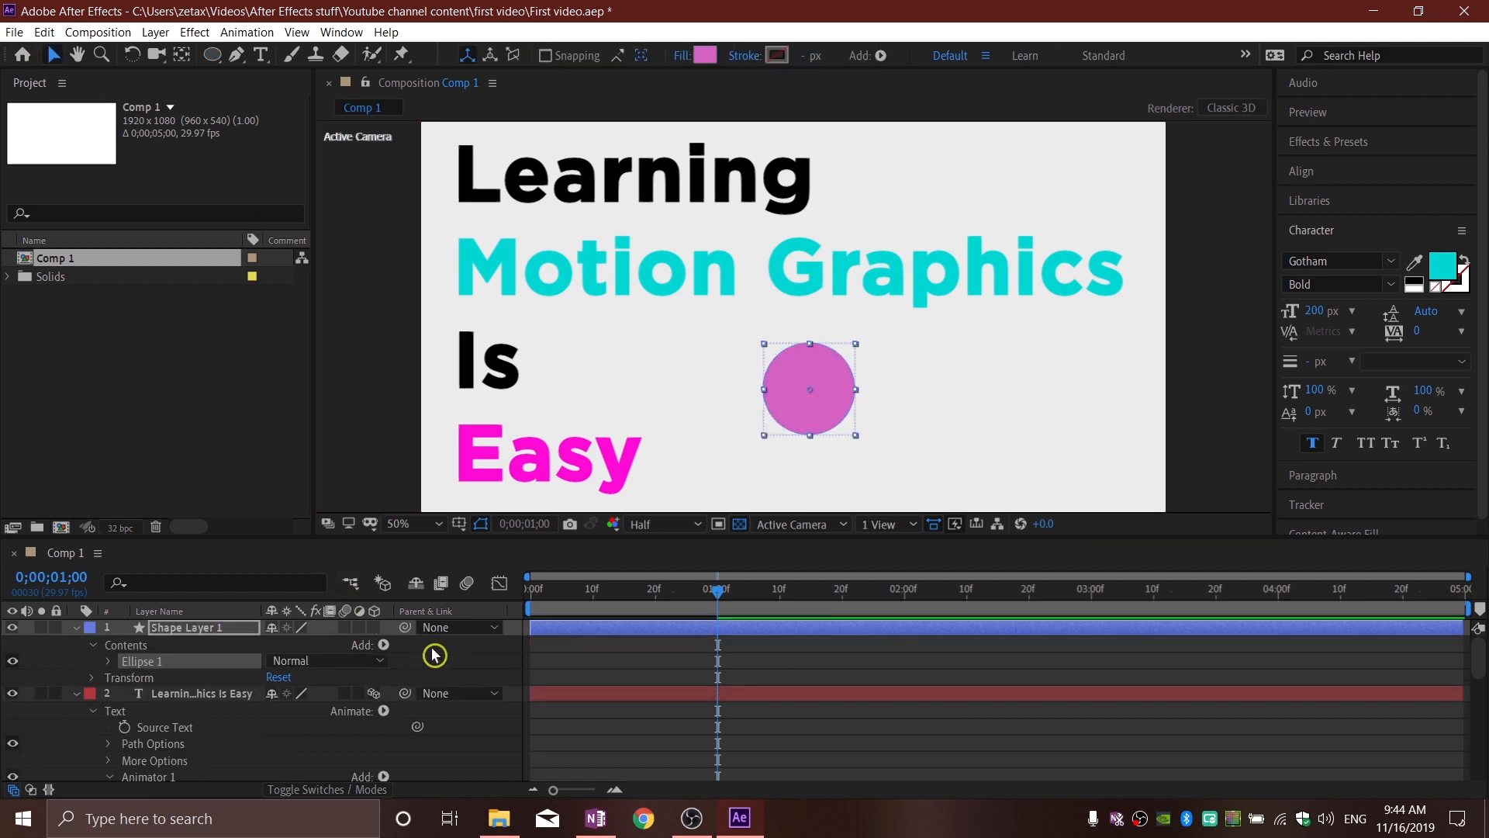
click(481, 656)
click(212, 629)
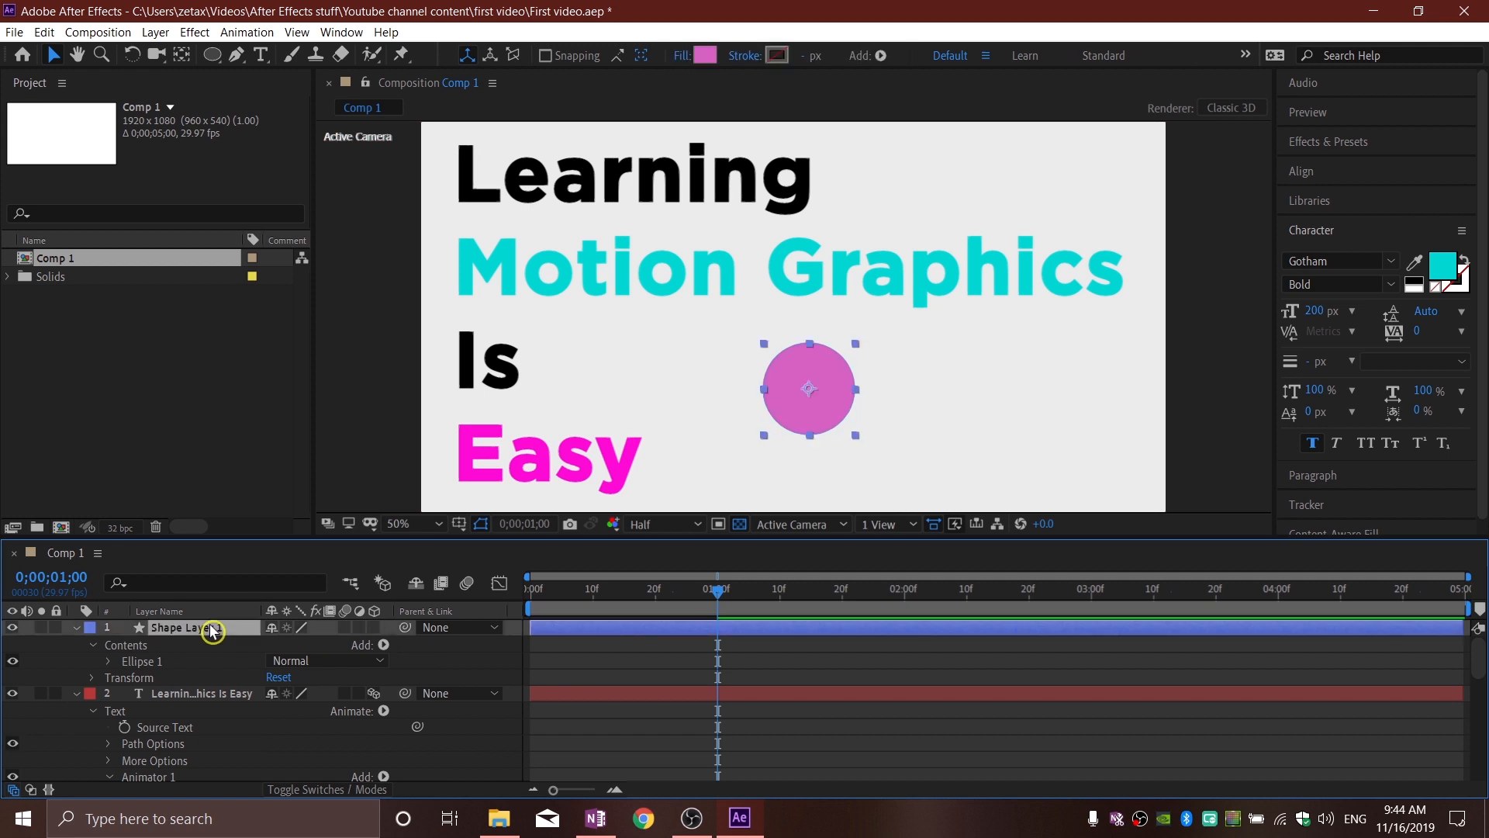
key(Return)
text(Circle)
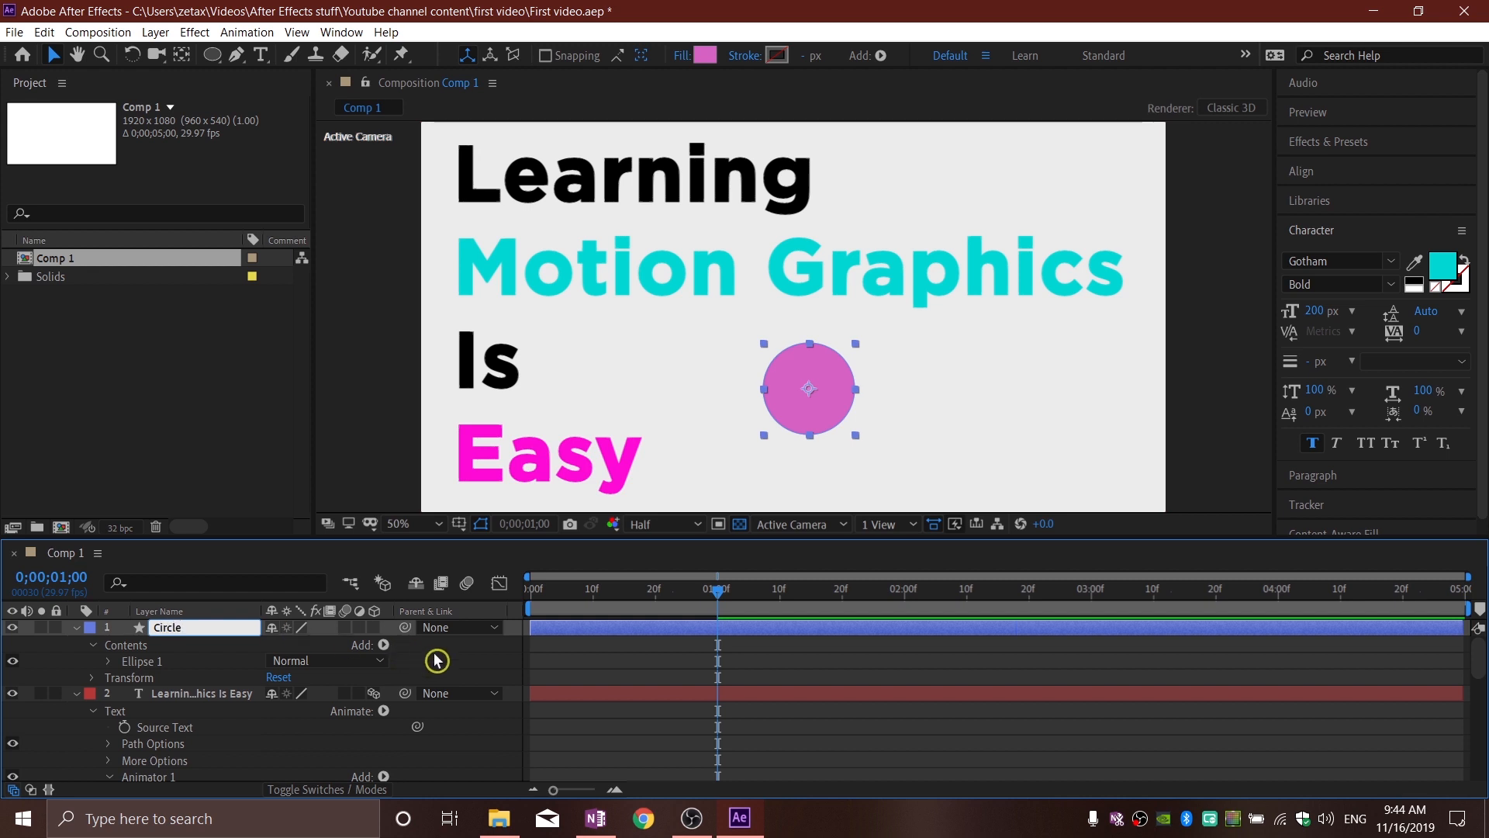
click(436, 660)
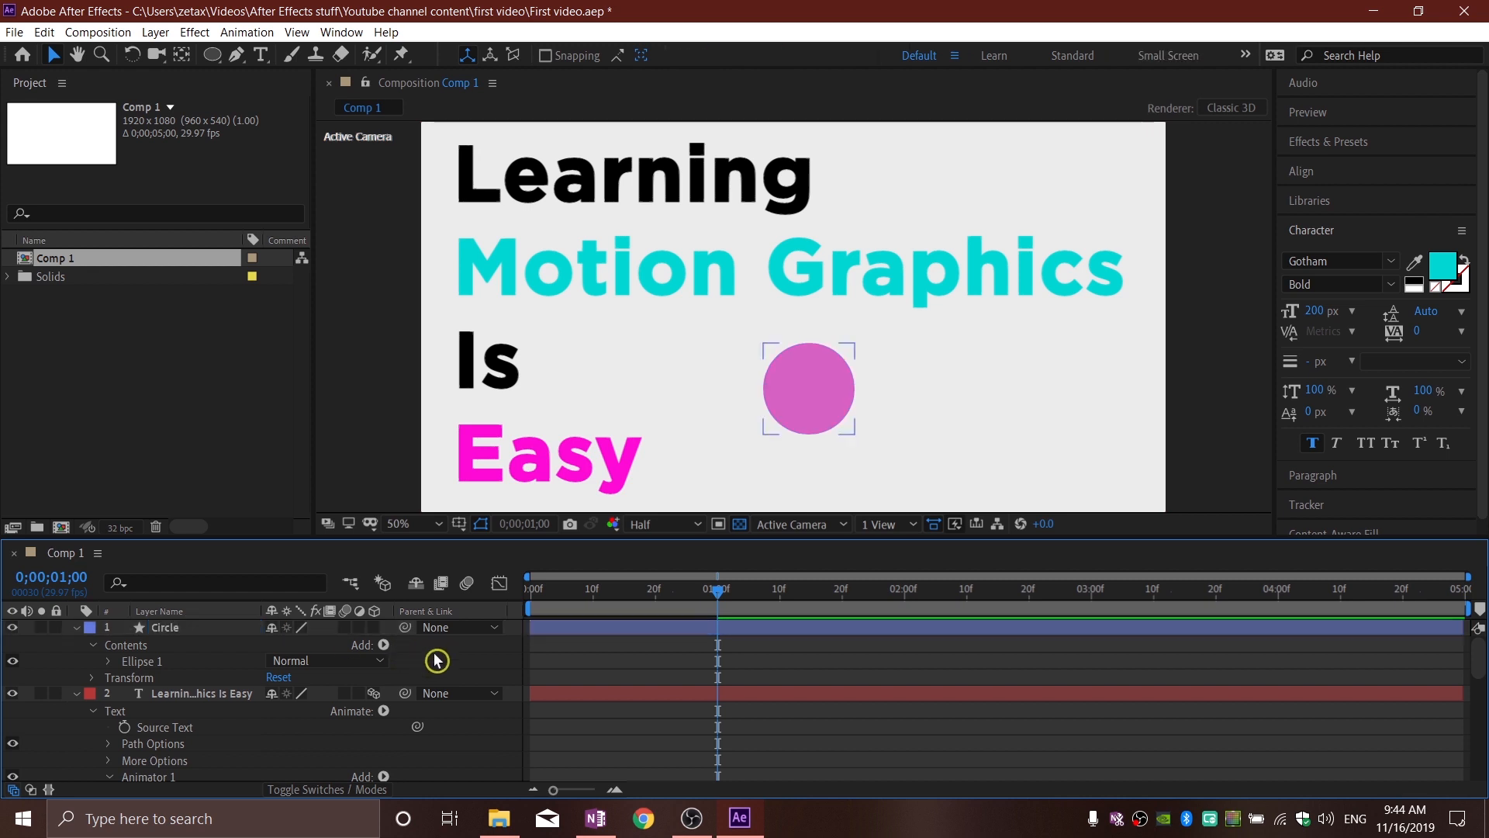
mouse_move(808, 406)
mouse_down()
mouse_move(688, 378)
mouse_move(827, 362)
mouse_move(801, 343)
mouse_move(811, 405)
mouse_move(814, 372)
mouse_move(825, 385)
mouse_up()
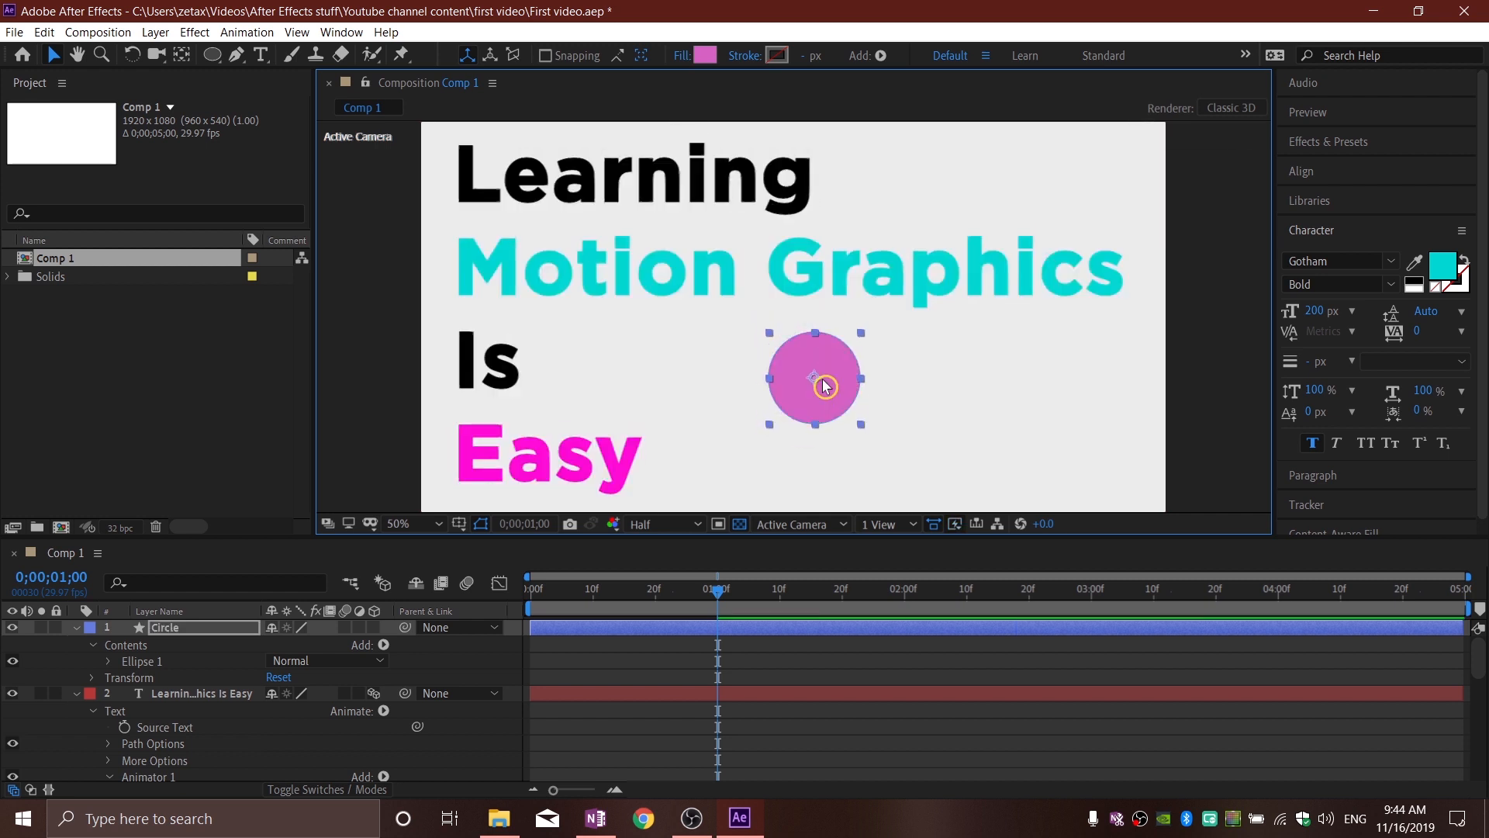
mouse_move(825, 386)
mouse_down()
mouse_move(951, 157)
mouse_move(894, 163)
mouse_move(879, 298)
mouse_move(791, 351)
mouse_move(794, 378)
mouse_move(828, 390)
mouse_up()
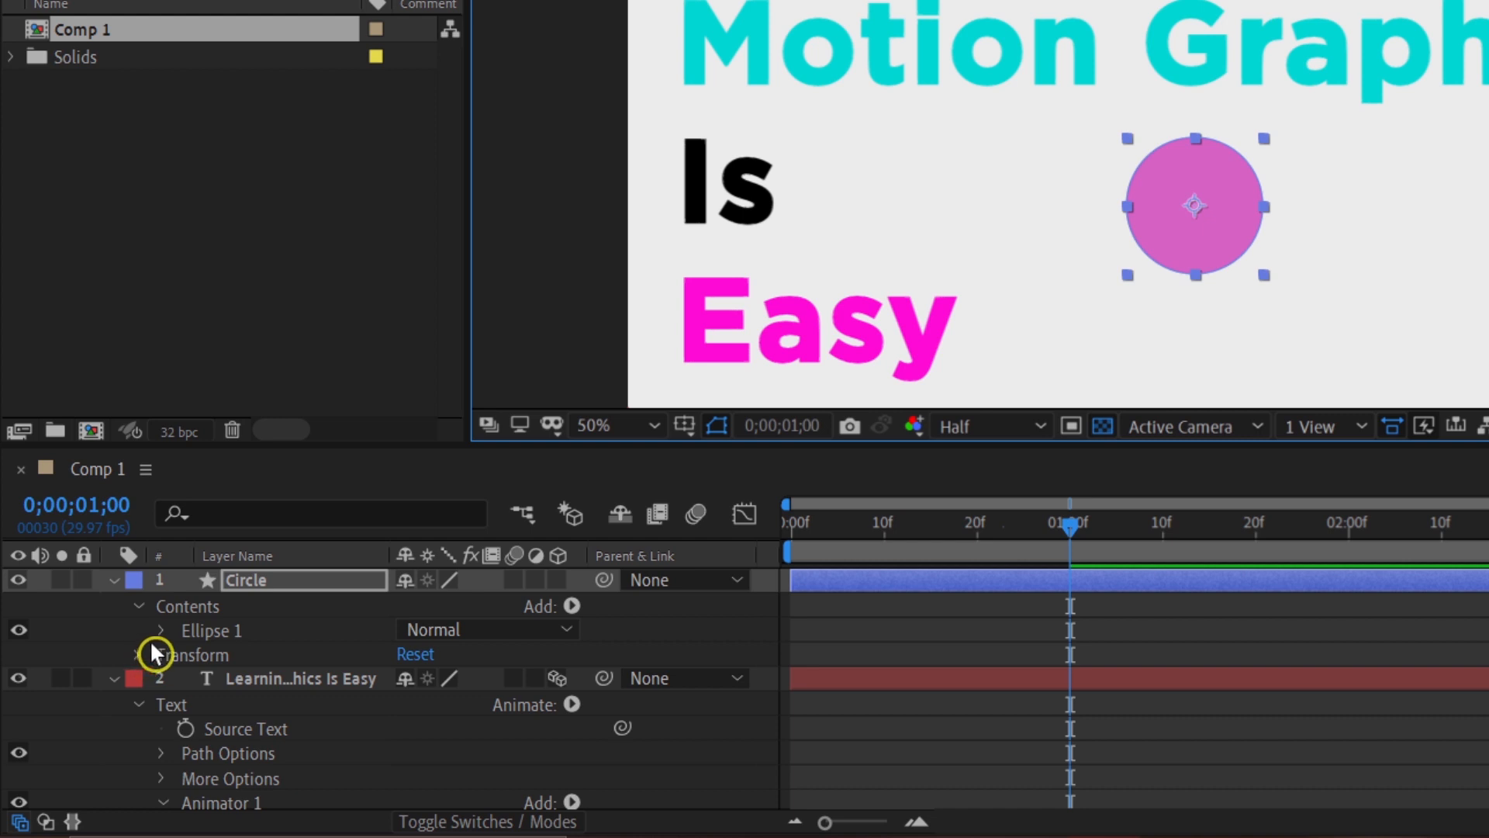
Step: Expand the Circle layer's Transform properties and set its Scale to 0%
click(158, 671)
click(136, 656)
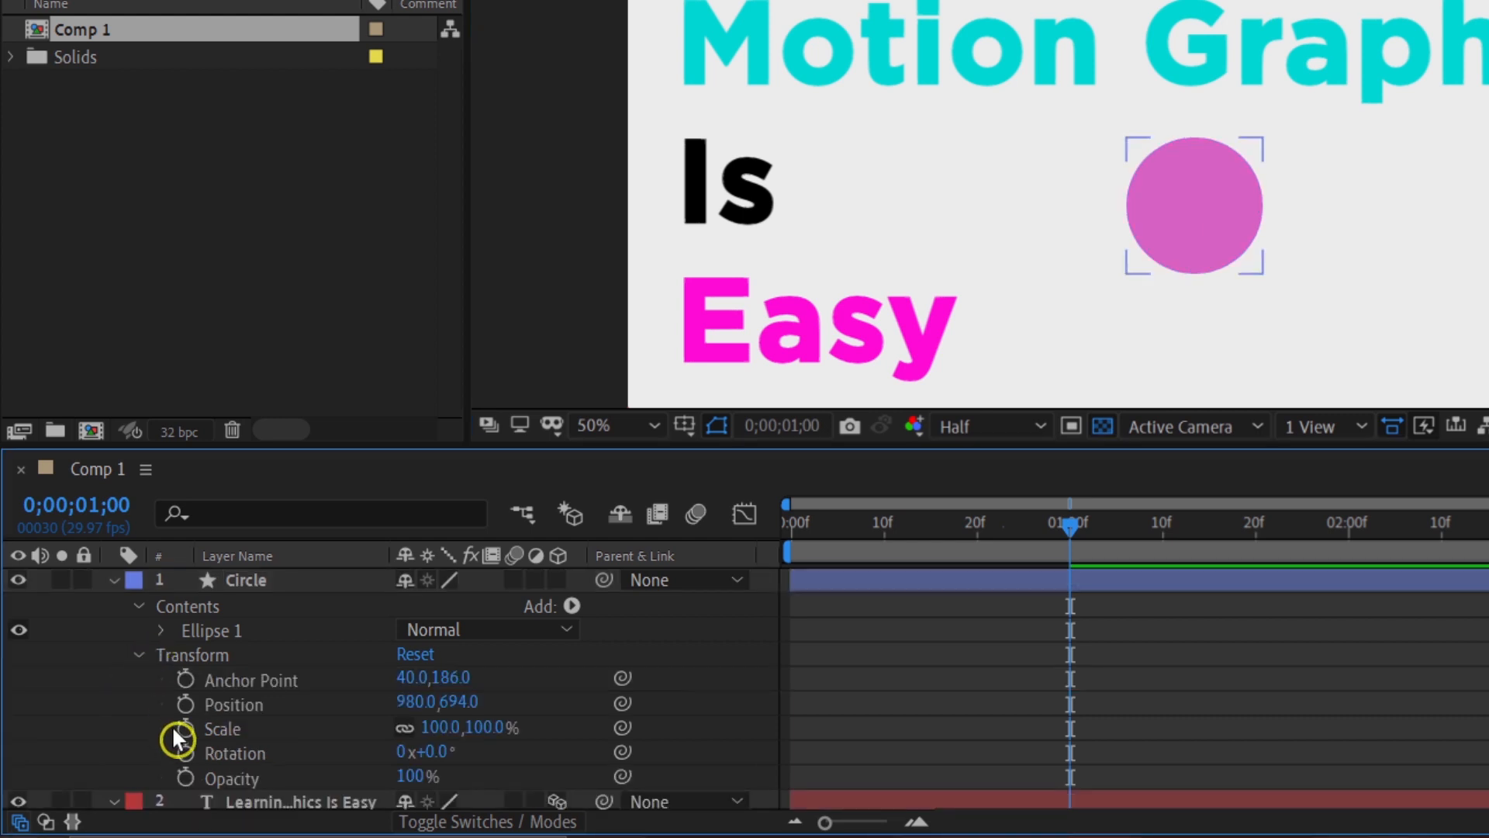
click(225, 731)
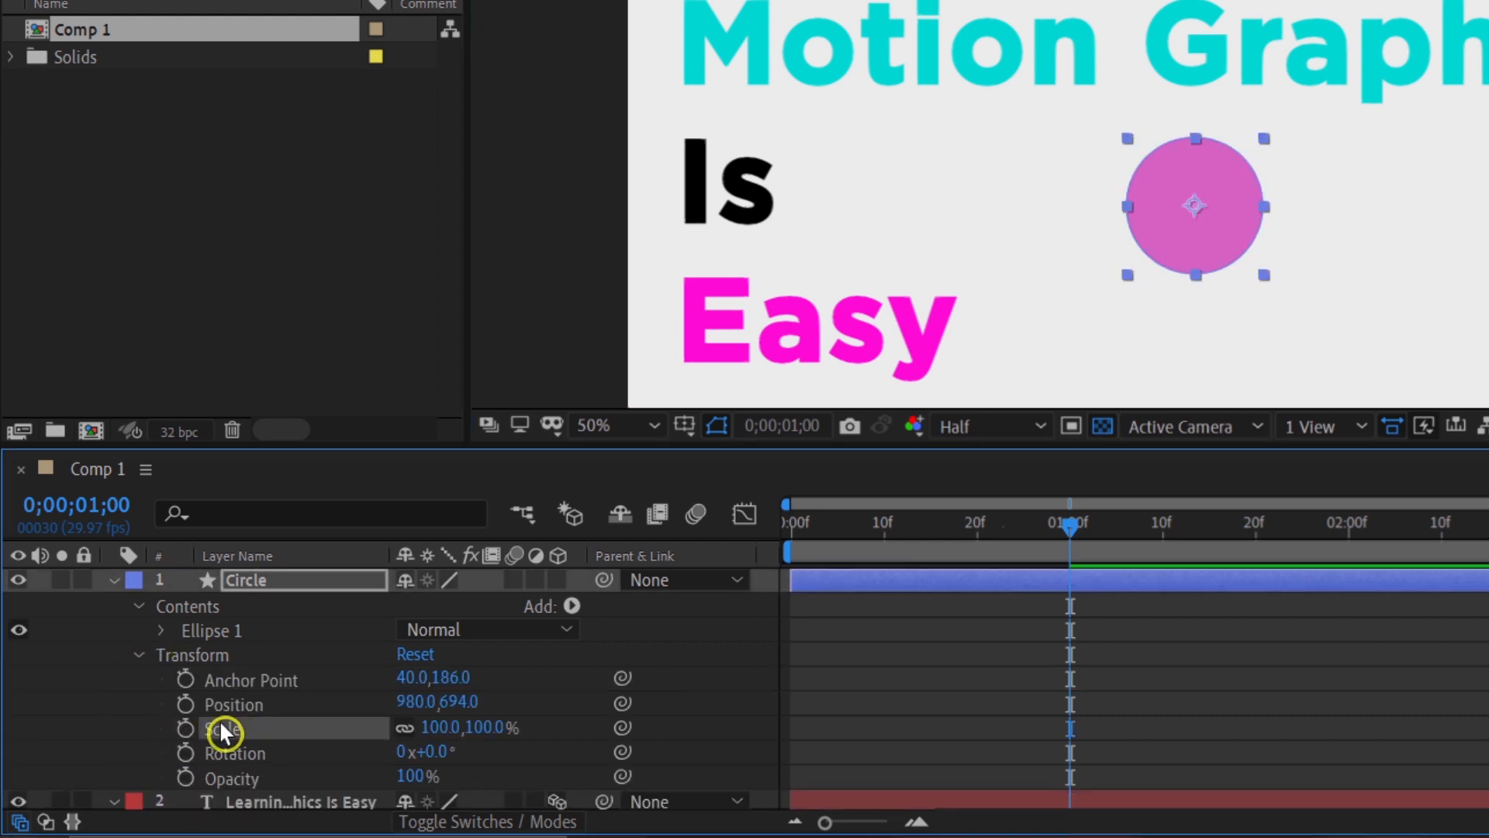
drag(442, 733, 327, 712)
click(438, 723)
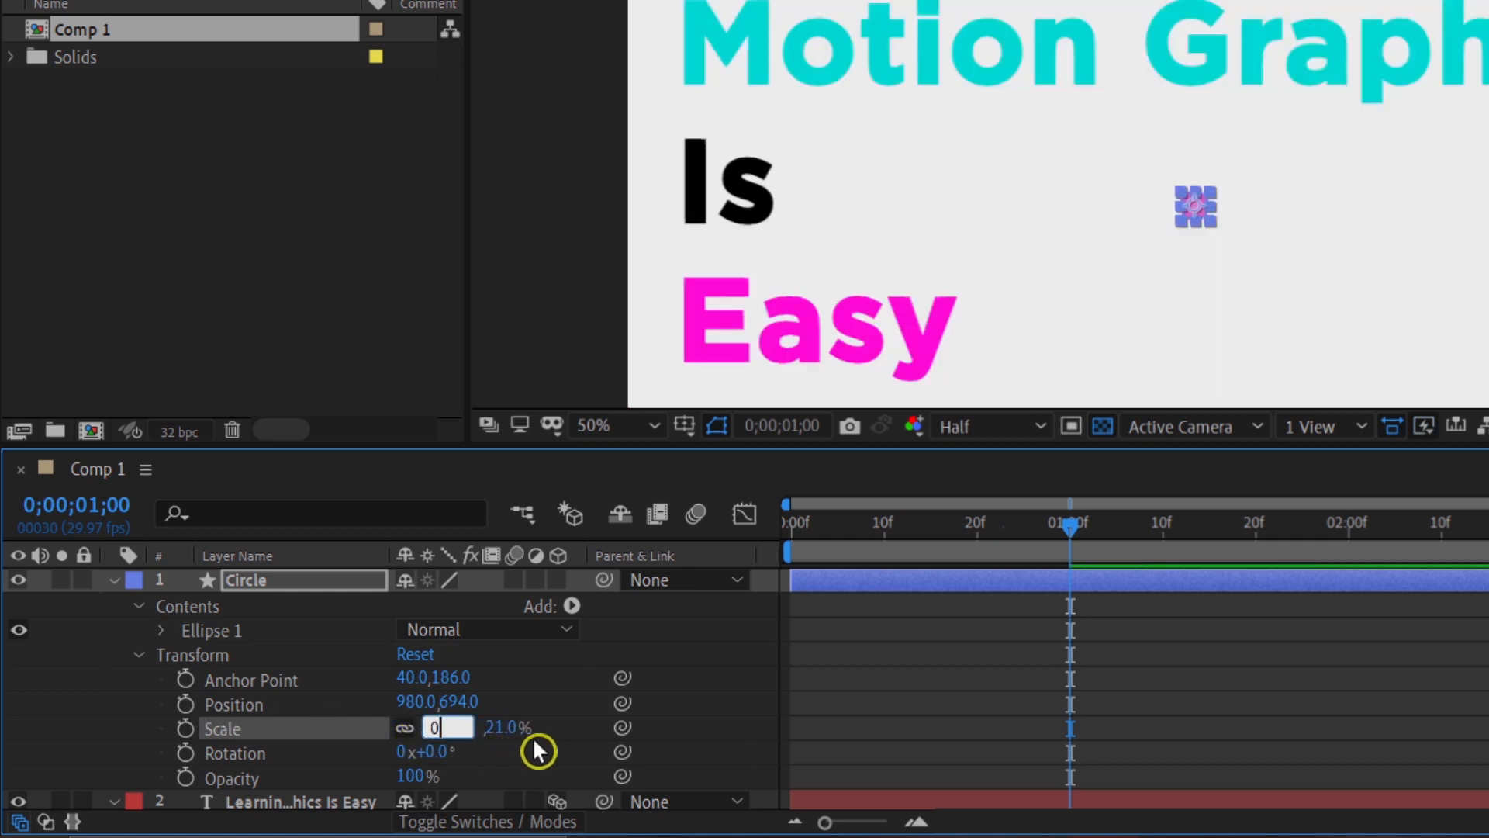
text(0)
click(558, 761)
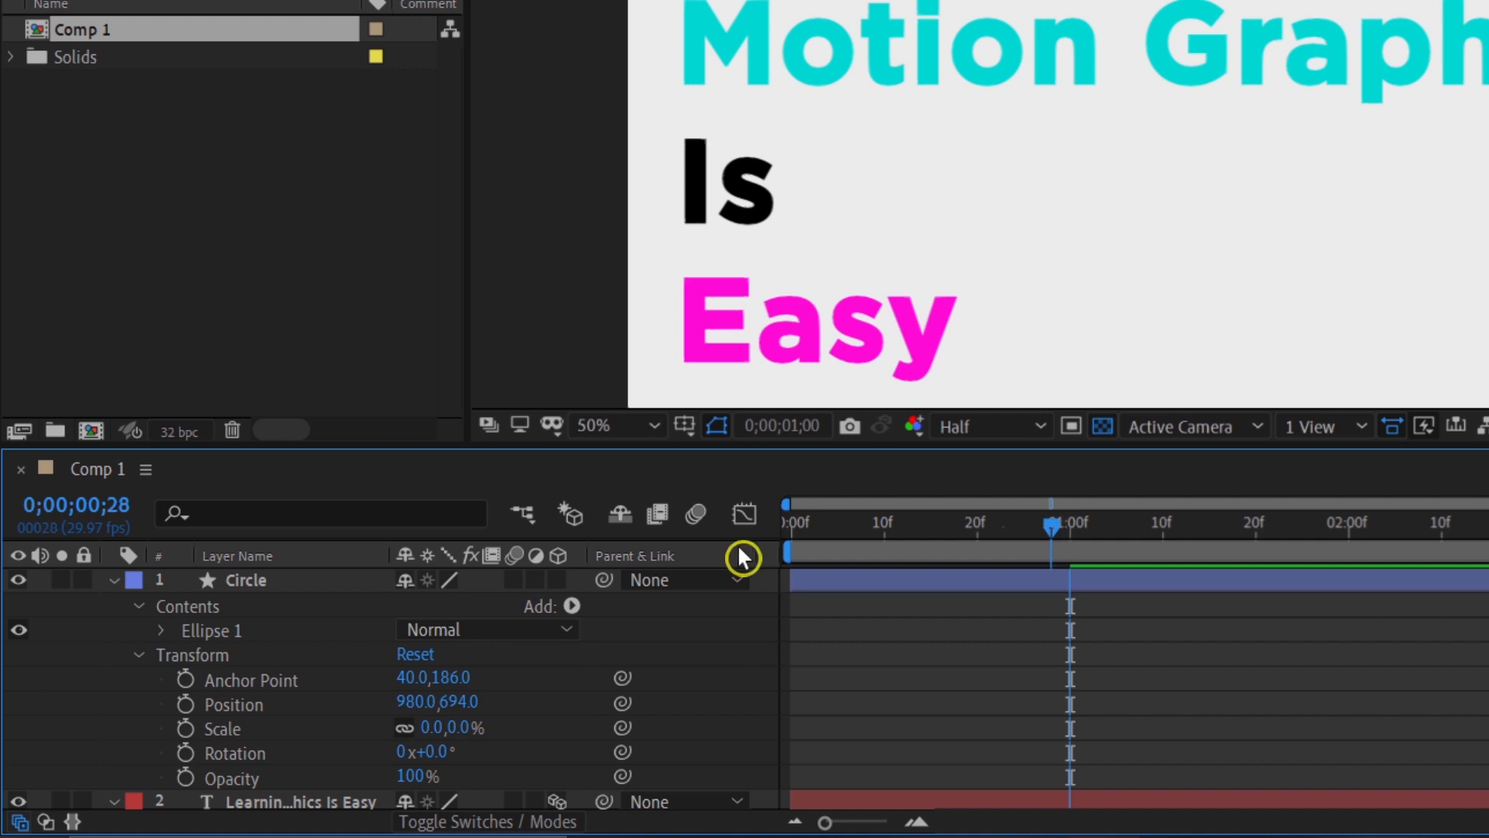
Step: Keyframe the circle's Scale at 0% on the first frame and set it to 100% at 0;00;00;16
key(Home)
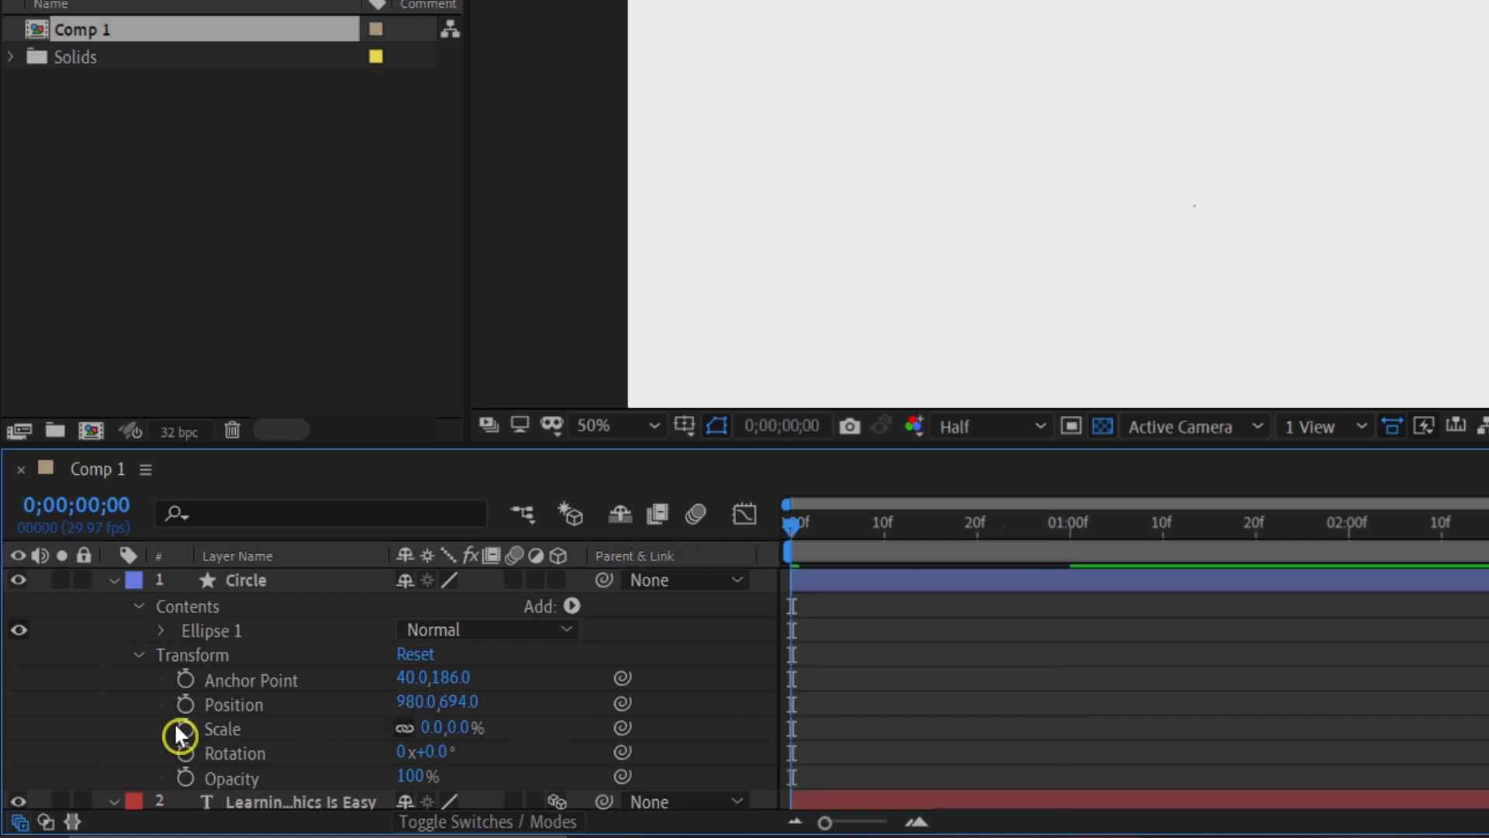
click(183, 733)
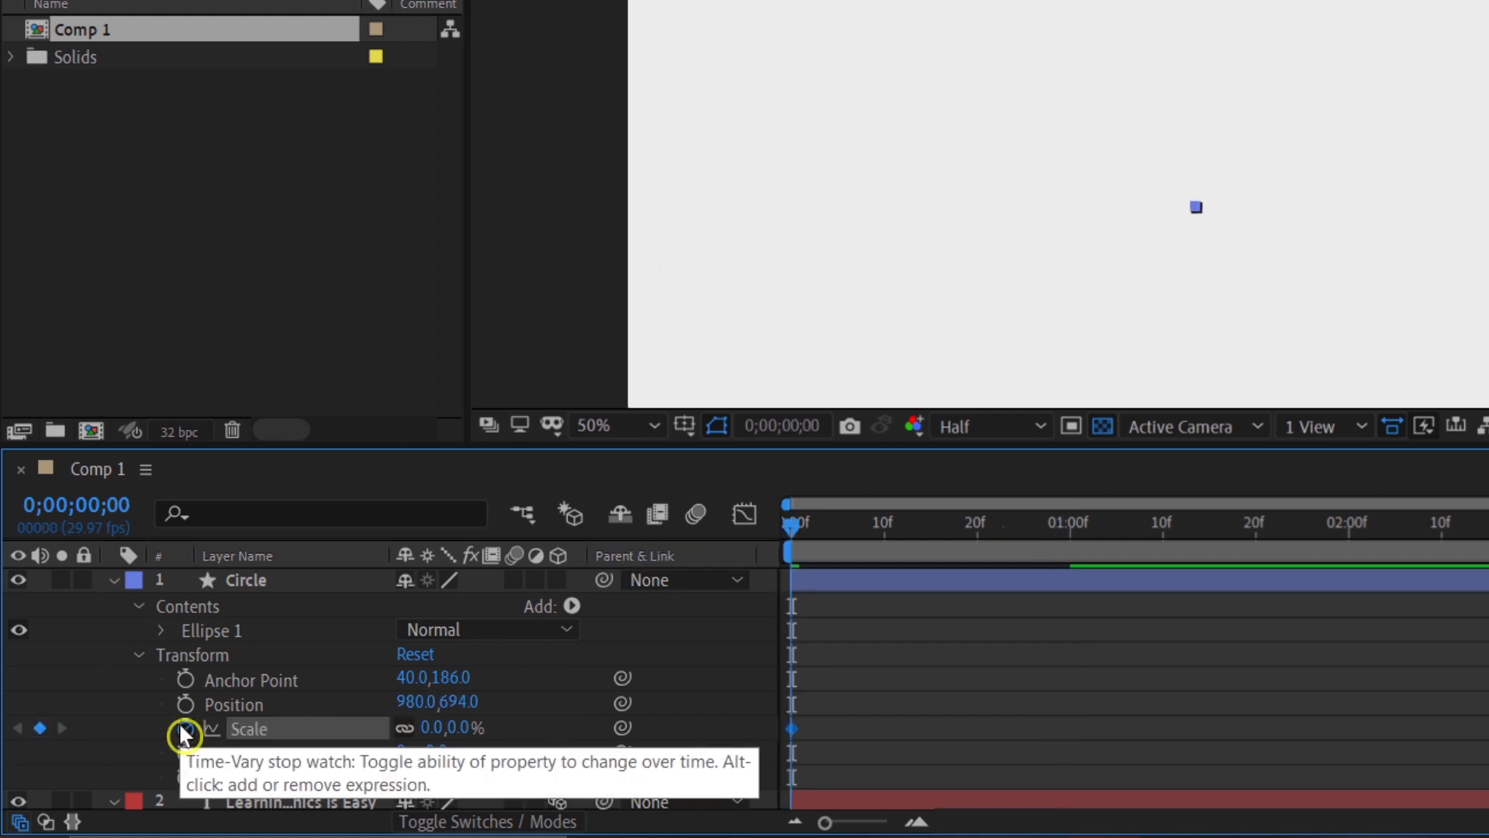
click(801, 526)
drag(855, 532, 947, 532)
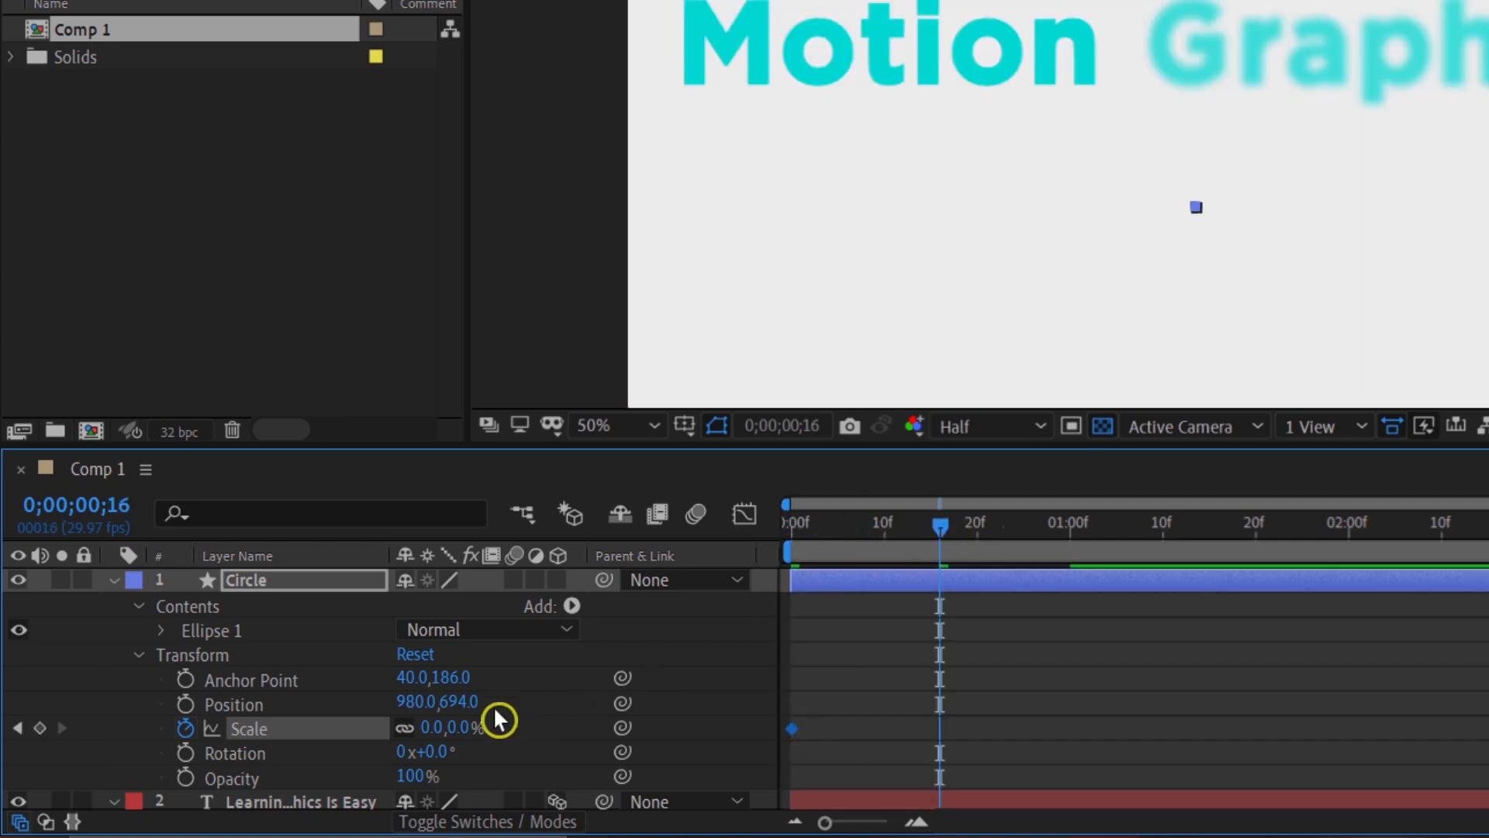
click(429, 727)
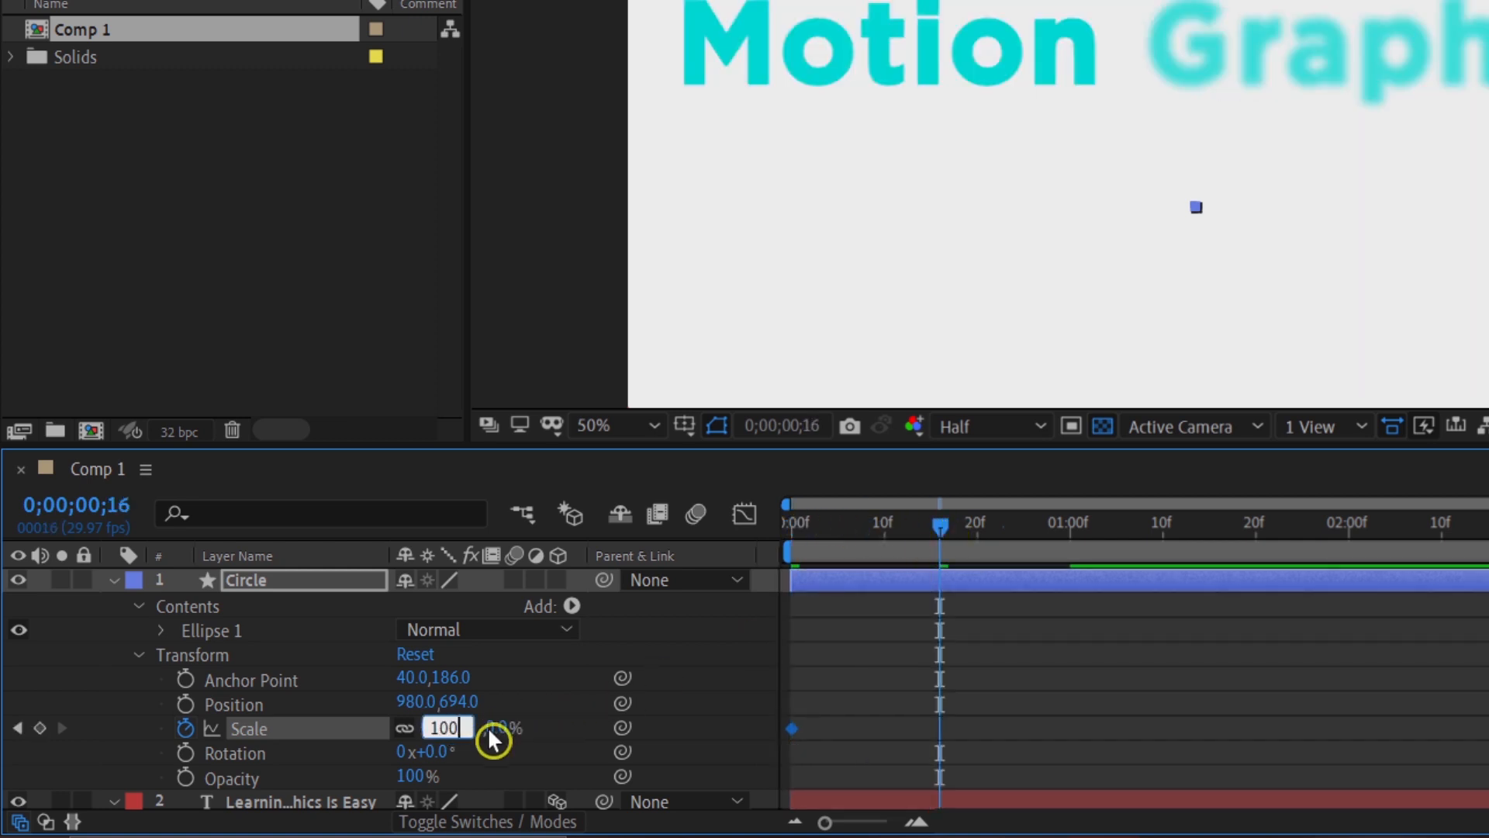
key(Return)
Step: Play and scrub the circle's growth from the first frame to check the scale animation
drag(824, 557, 788, 560)
key(space)
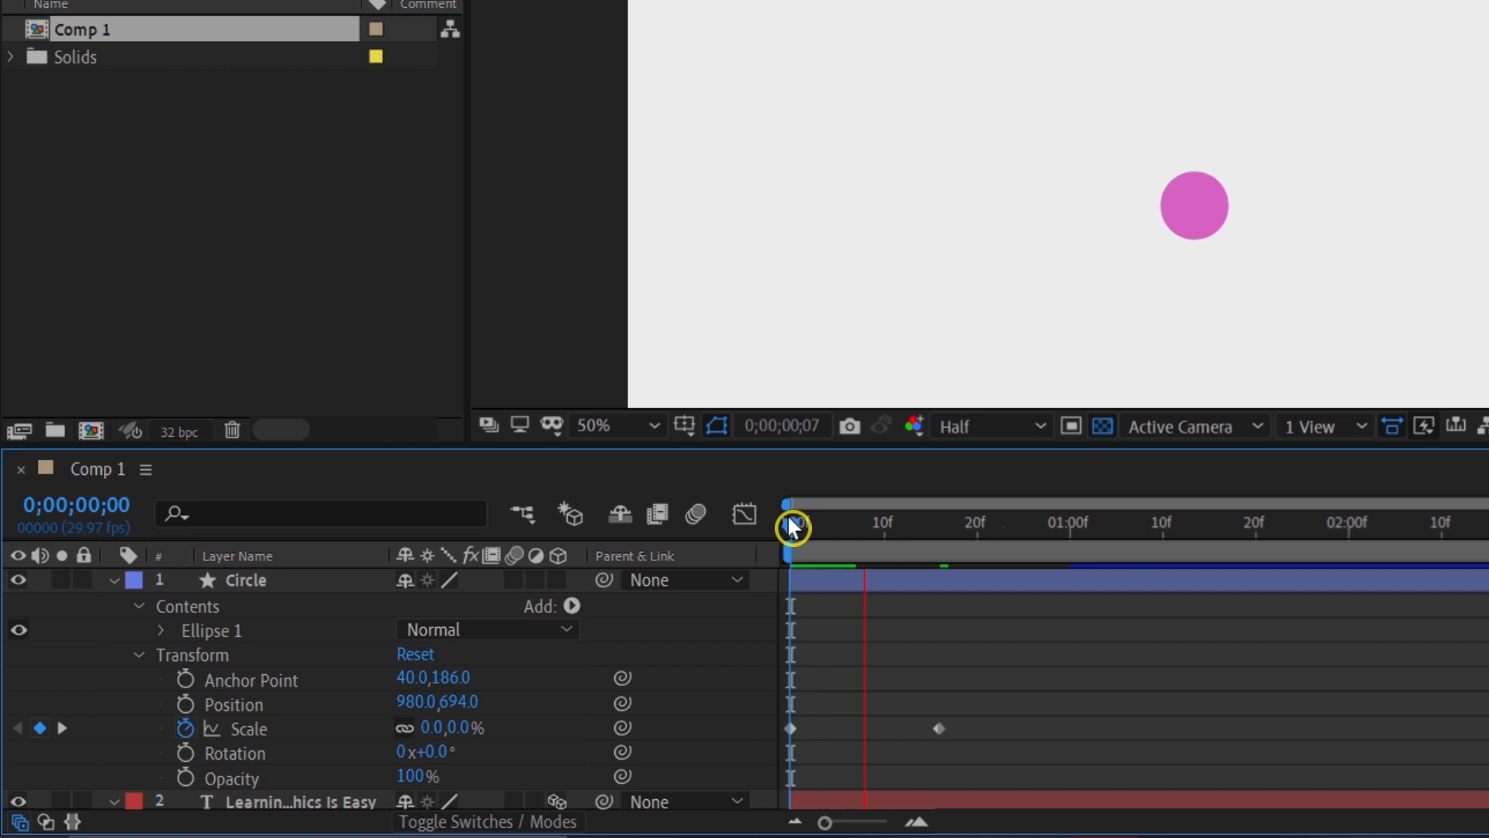
drag(794, 529, 896, 534)
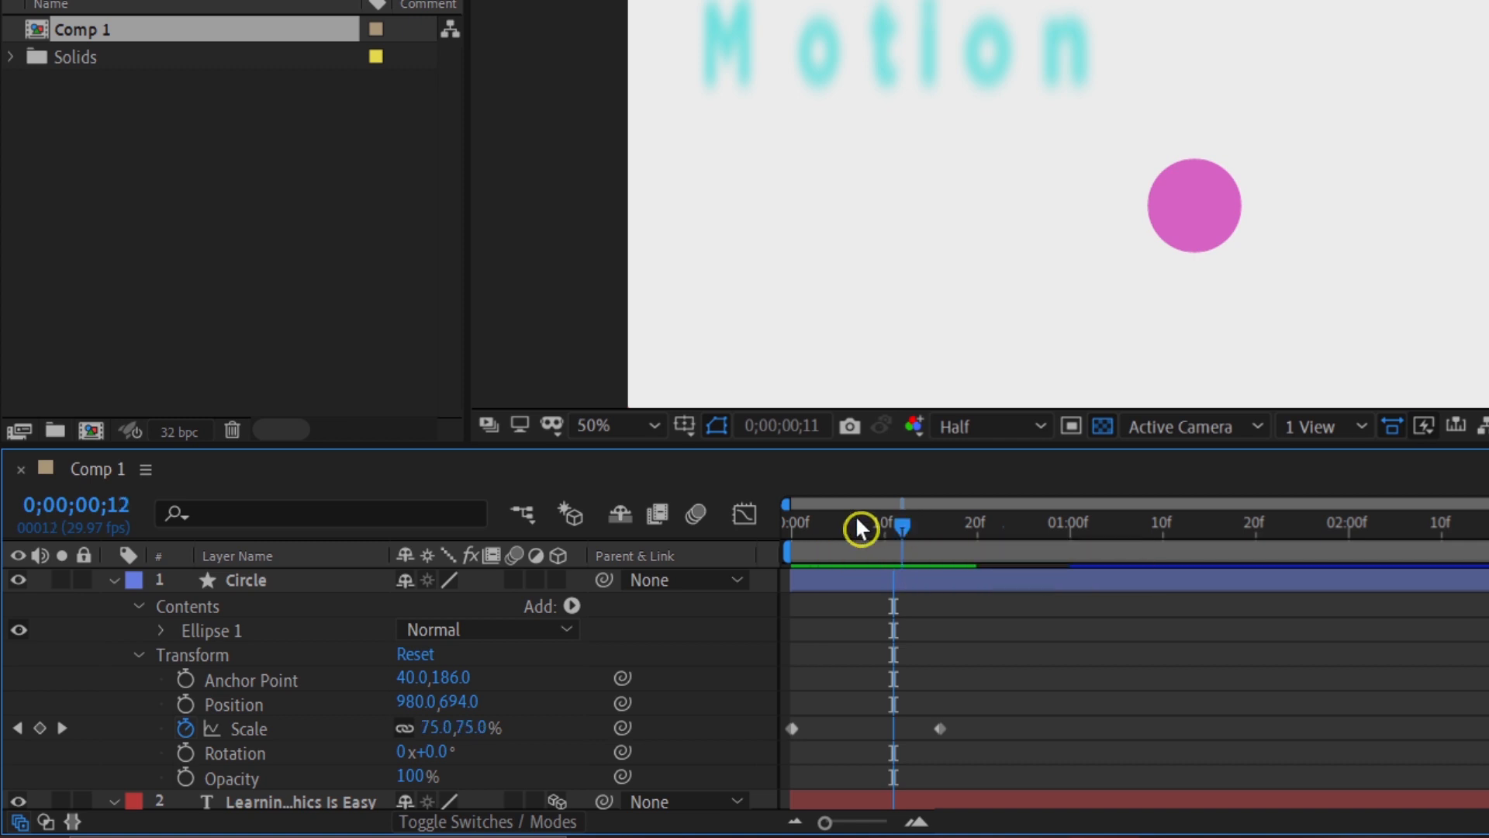
Step: Keyframe the circle's Opacity at 100% on the first frame and set it to 0% at 0;00;00;16
drag(892, 522, 683, 545)
click(185, 778)
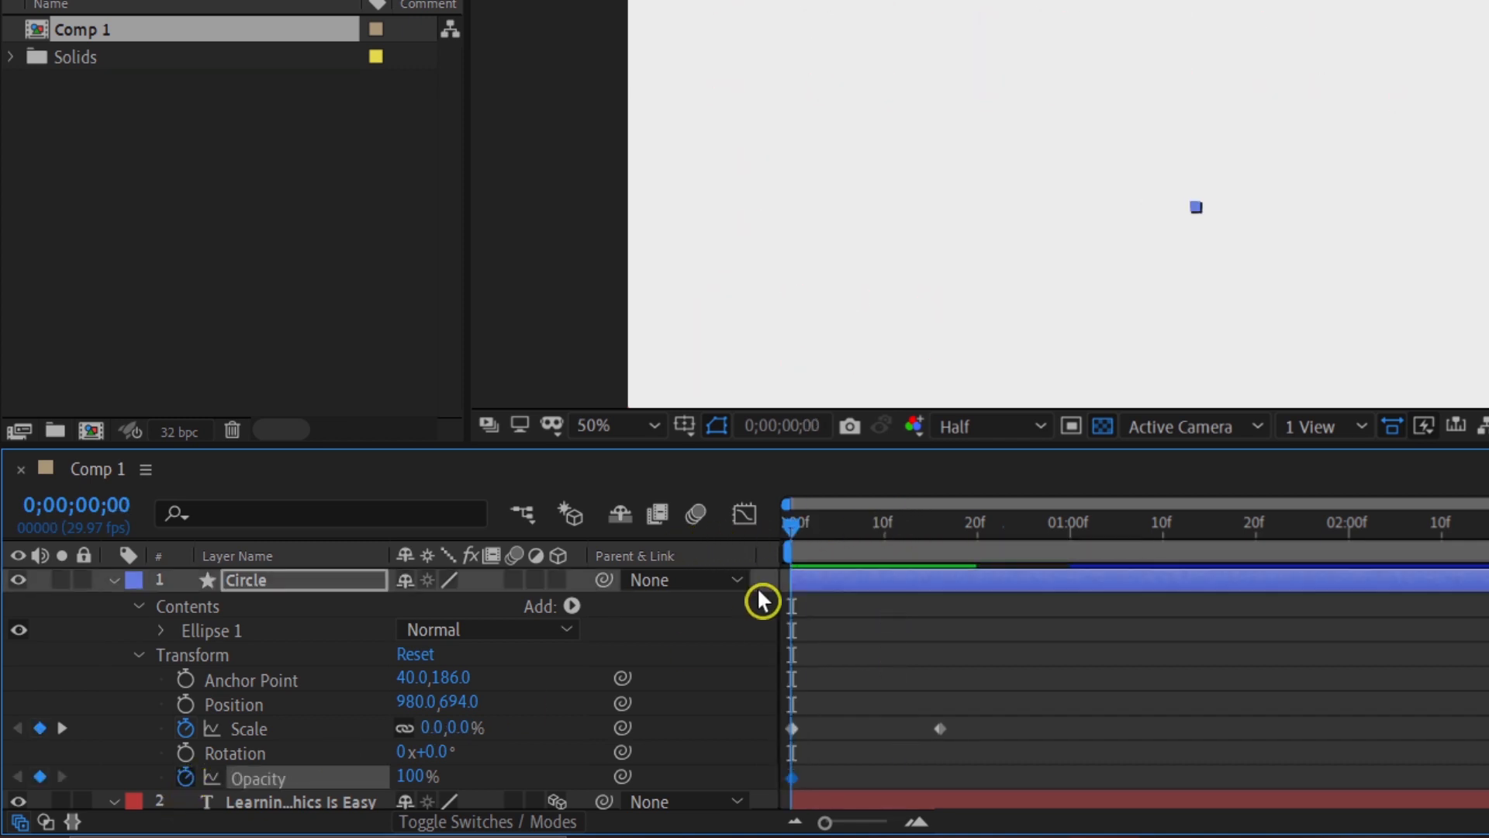
drag(796, 532, 940, 530)
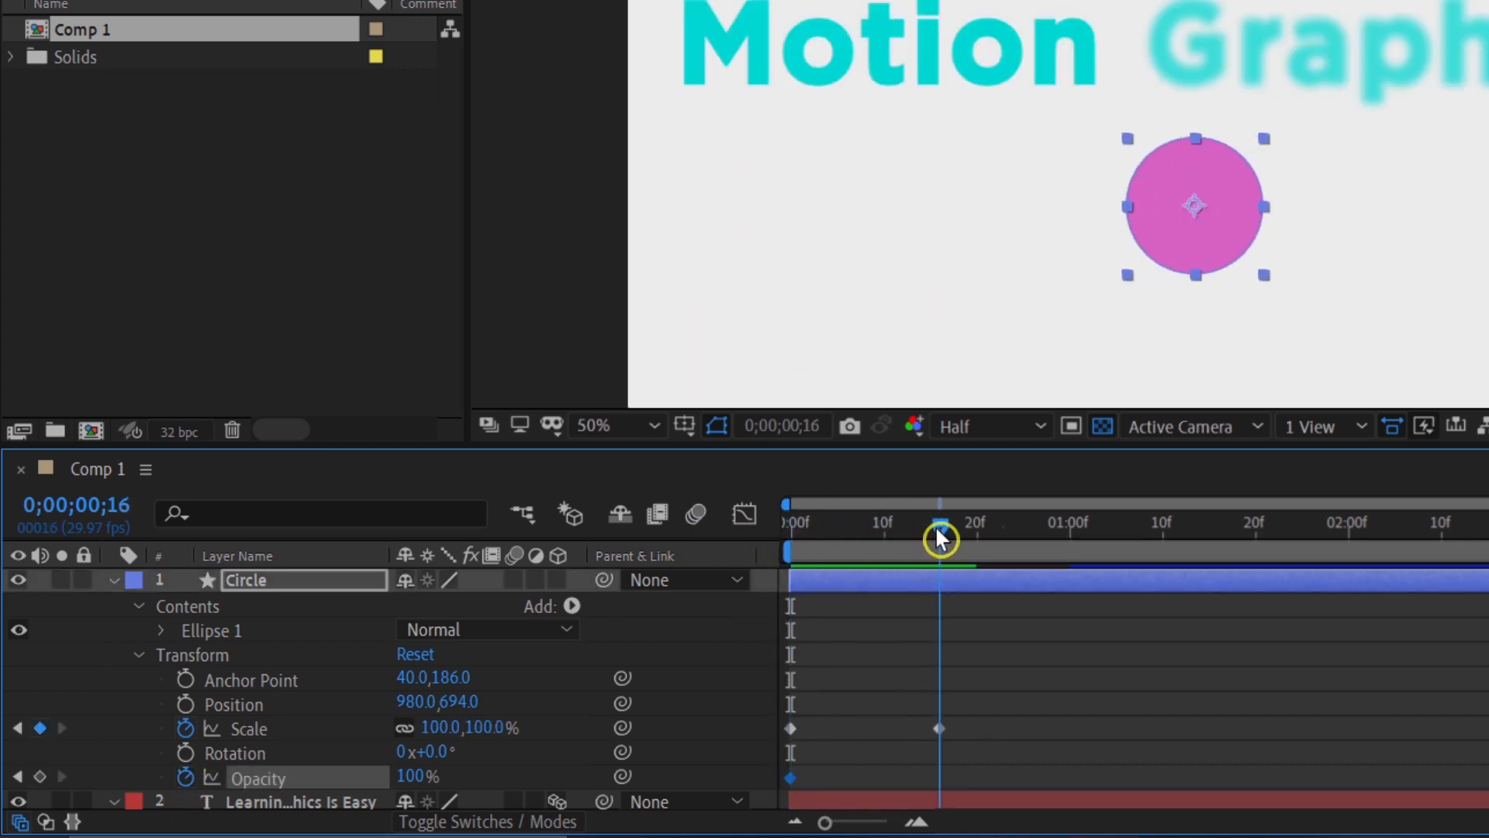
click(512, 771)
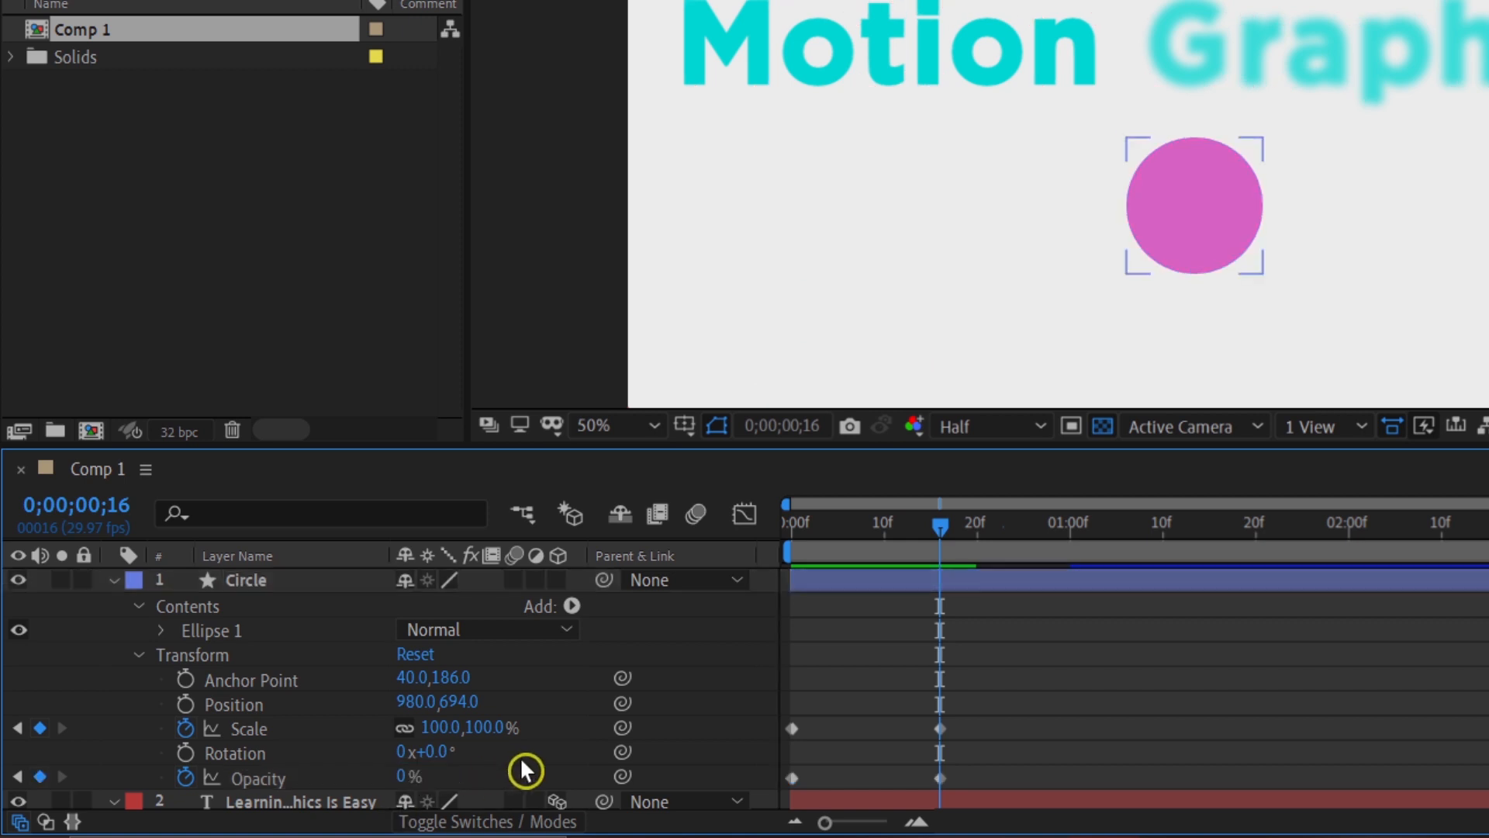
Step: Scrub through the first 17 frames to check the circle growing while it fades out
drag(899, 545, 948, 549)
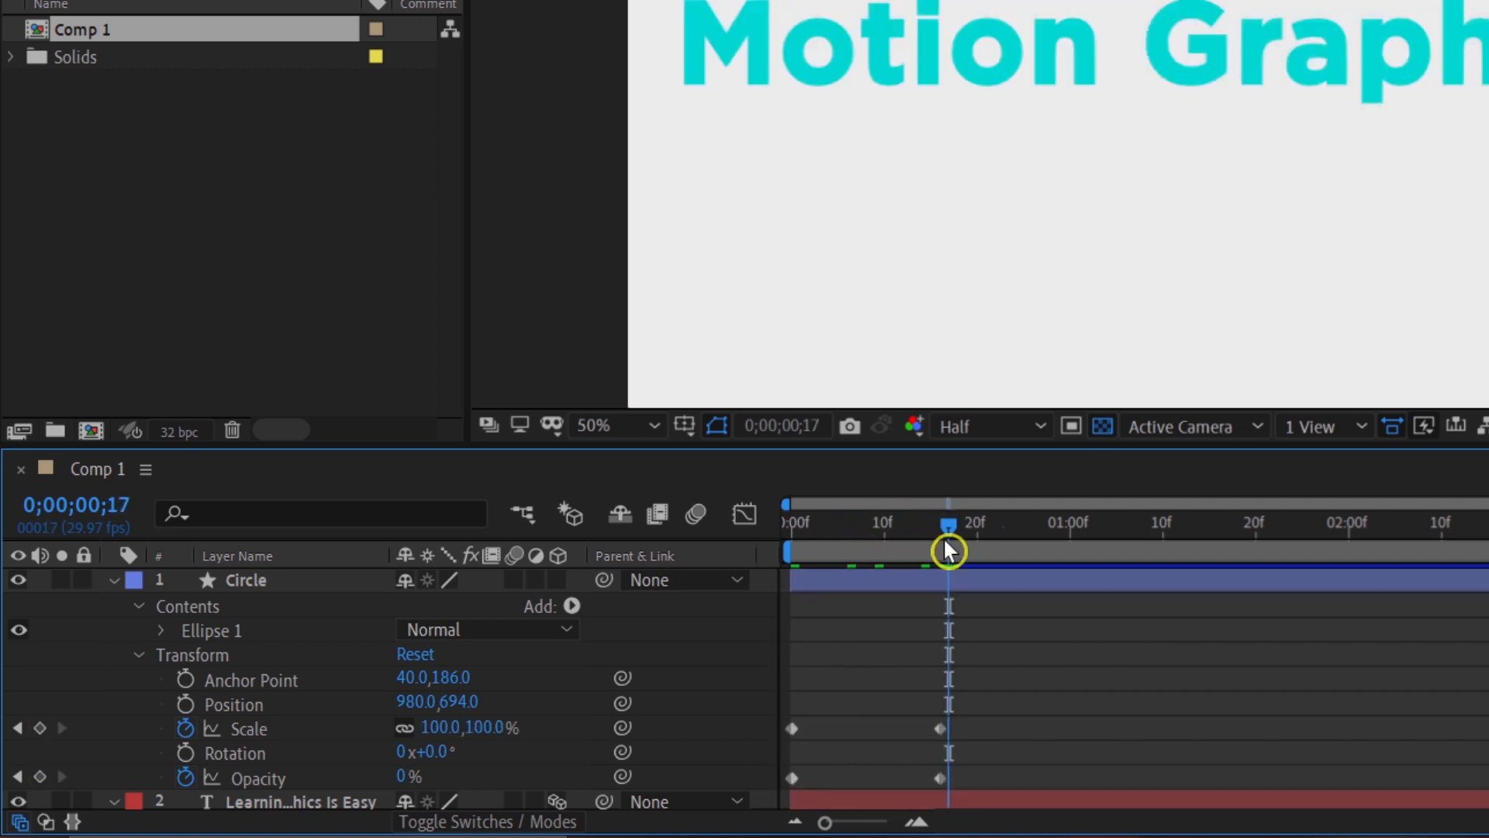
key(Home)
drag(799, 556, 866, 532)
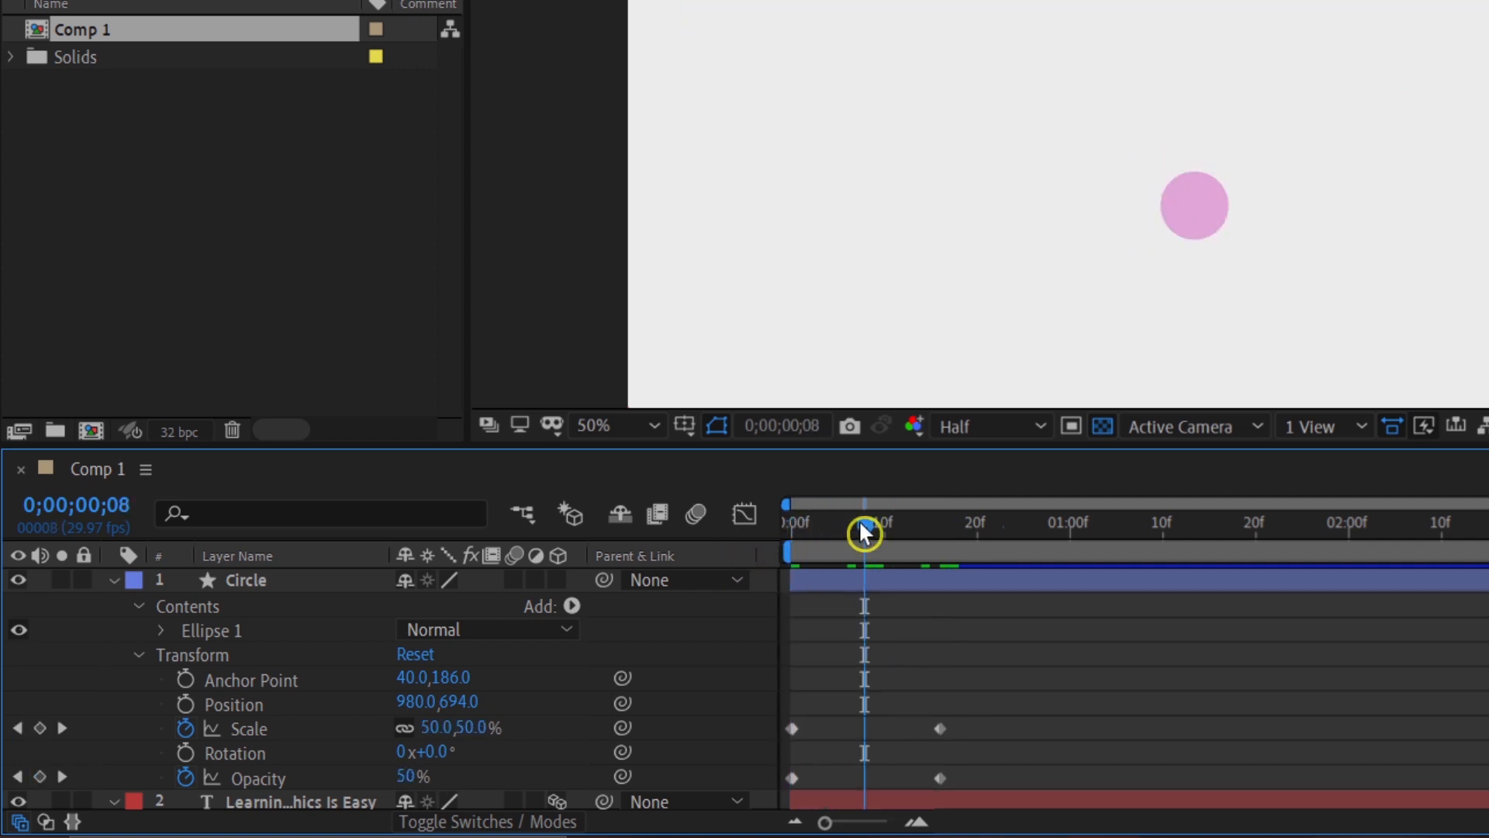
Step: Apply Easy Ease to all Scale and Opacity keyframes of the Circle layer, and scrub to check the motion
click(892, 727)
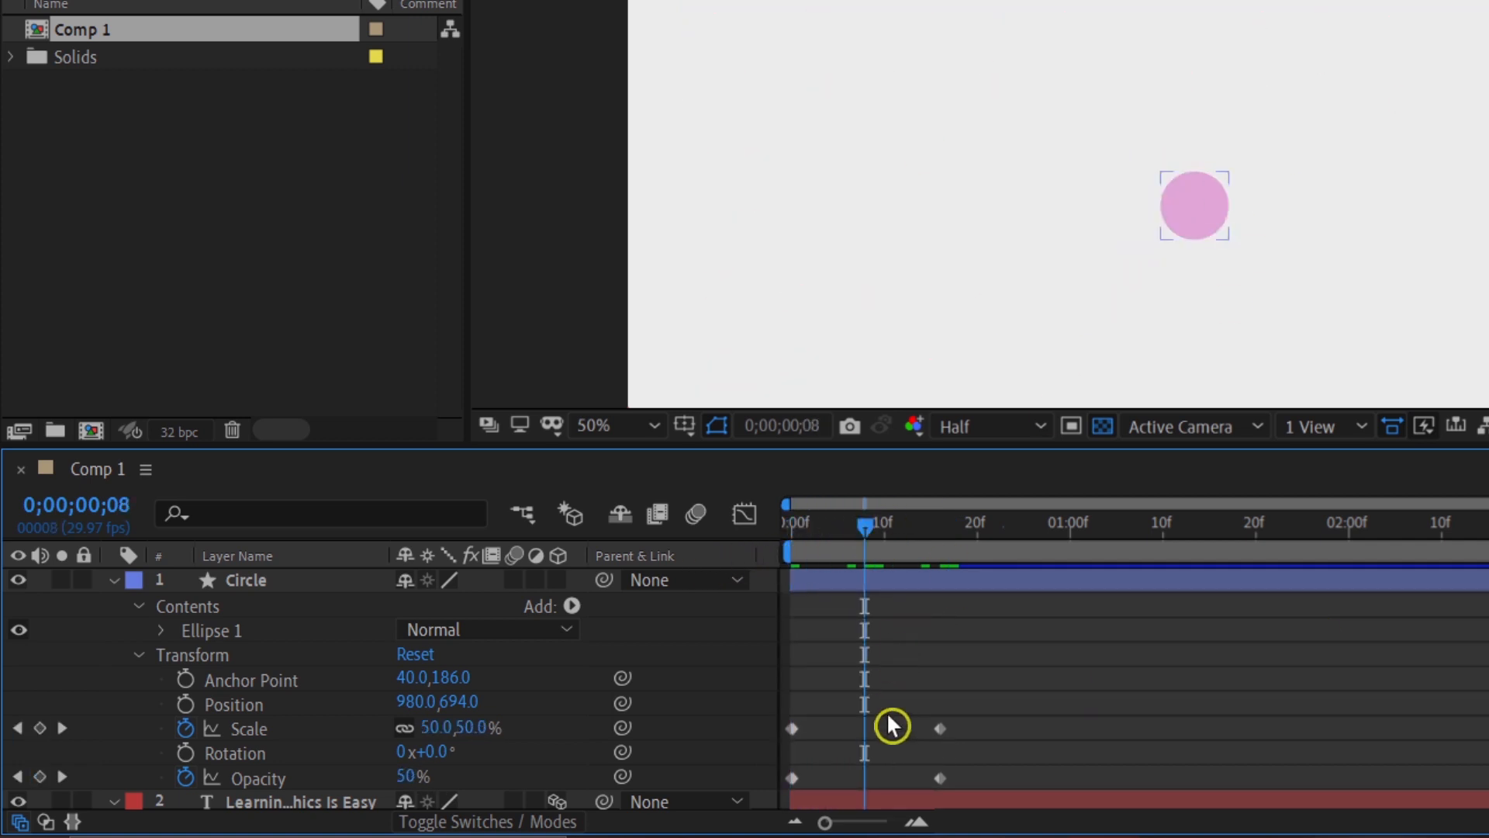
drag(1038, 673, 782, 805)
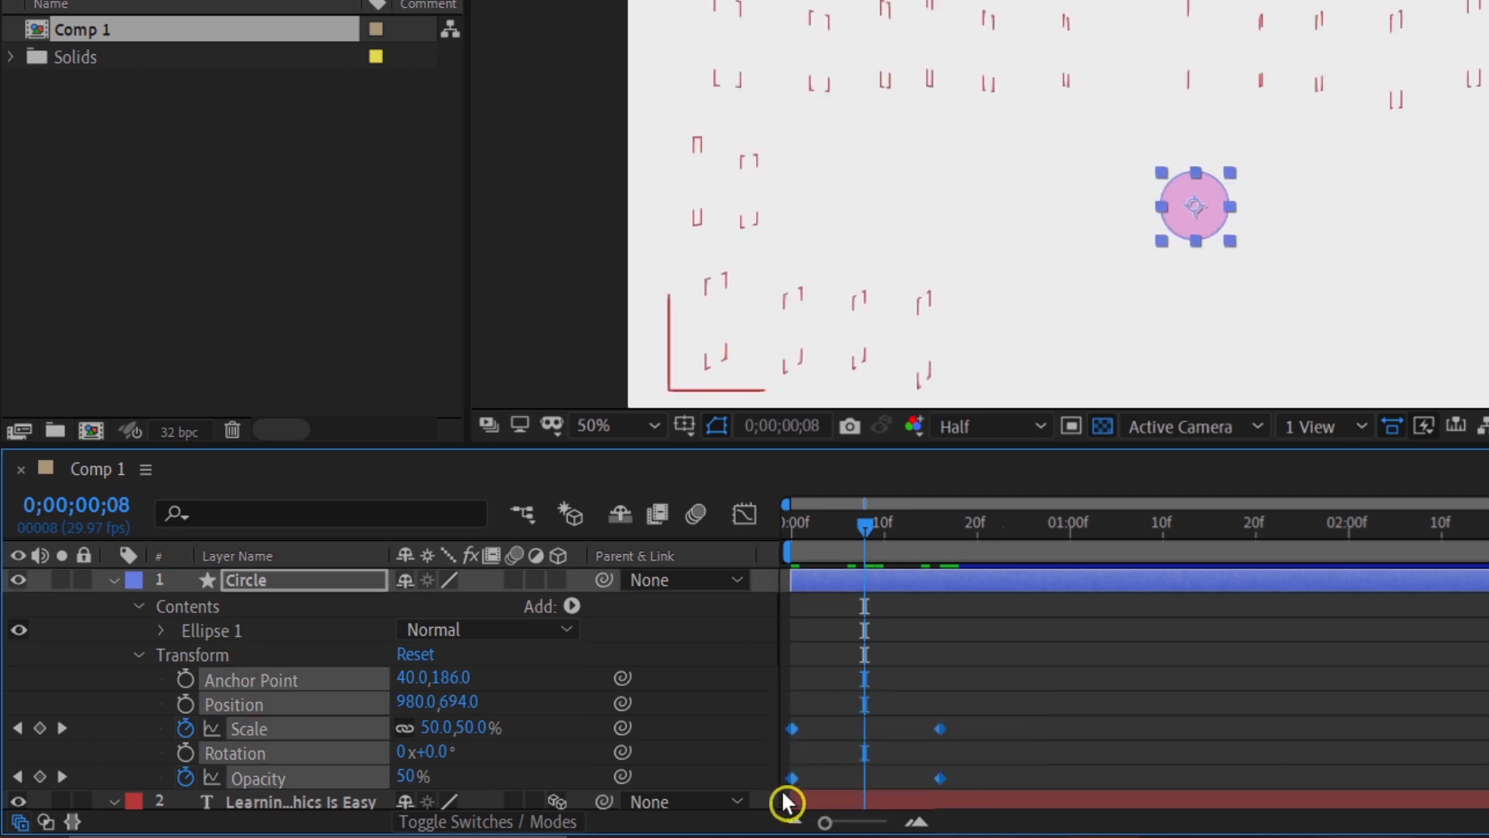
right_click(796, 734)
mouse_move(892, 715)
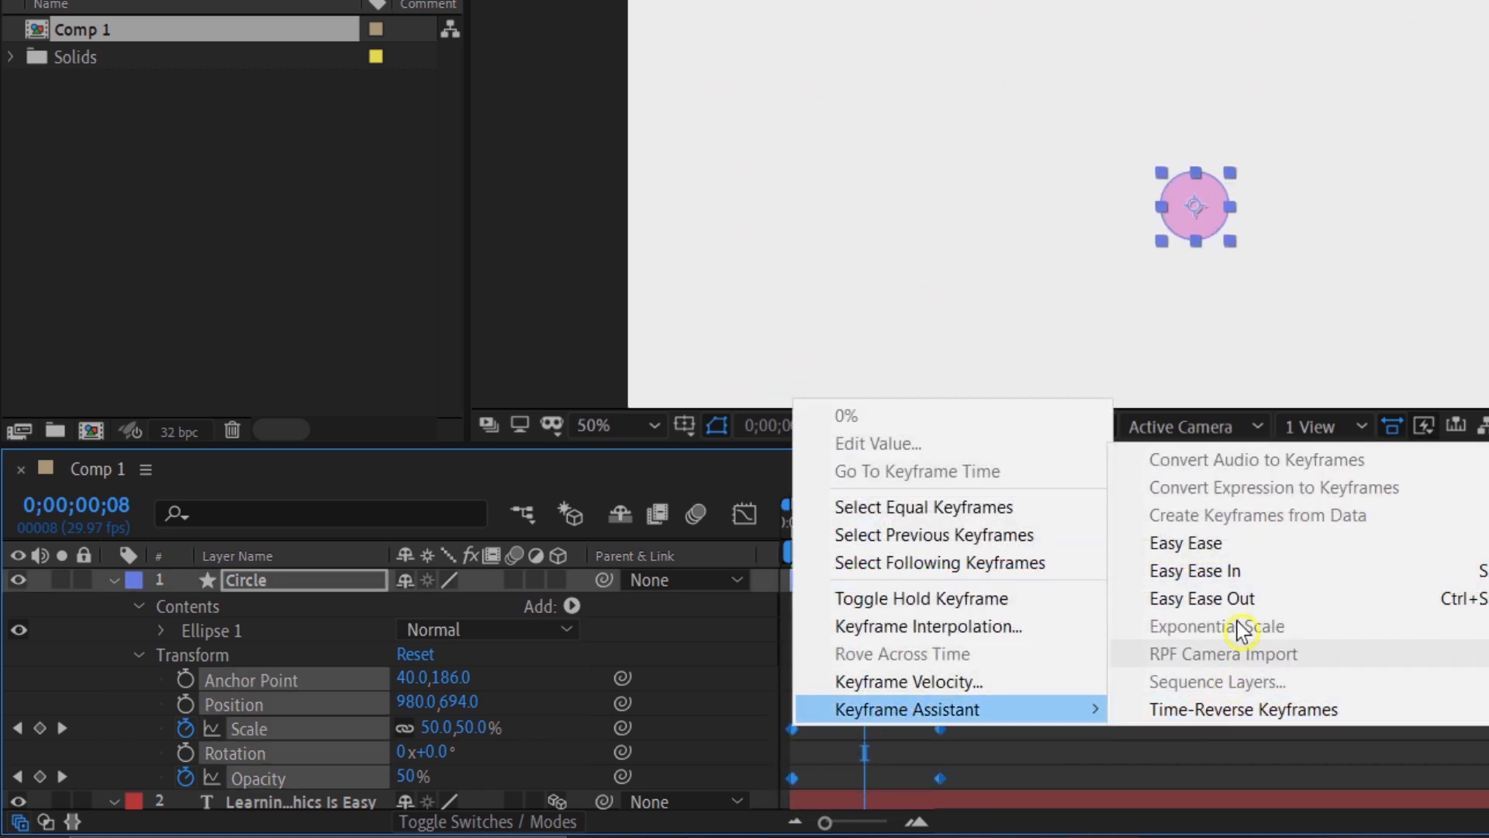
click(1202, 546)
drag(882, 552, 886, 586)
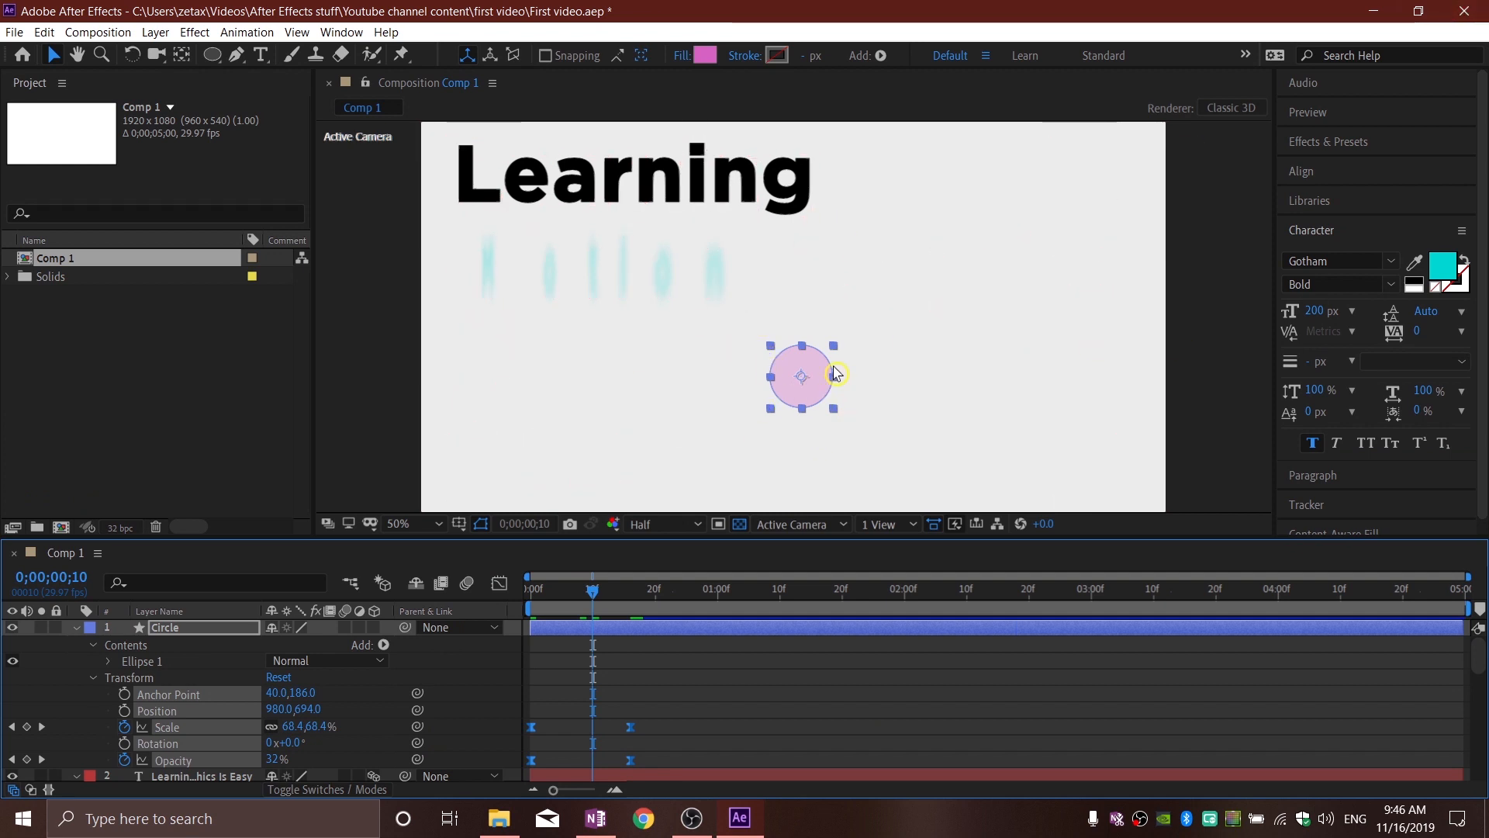
Step: Move the circle toward the frame's left-centre, to about 732, 688, previewing it at 0;00;00;09
drag(808, 372, 719, 379)
mouse_move(598, 589)
mouse_down()
mouse_move(628, 602)
mouse_move(532, 608)
mouse_move(587, 608)
mouse_up()
click(723, 368)
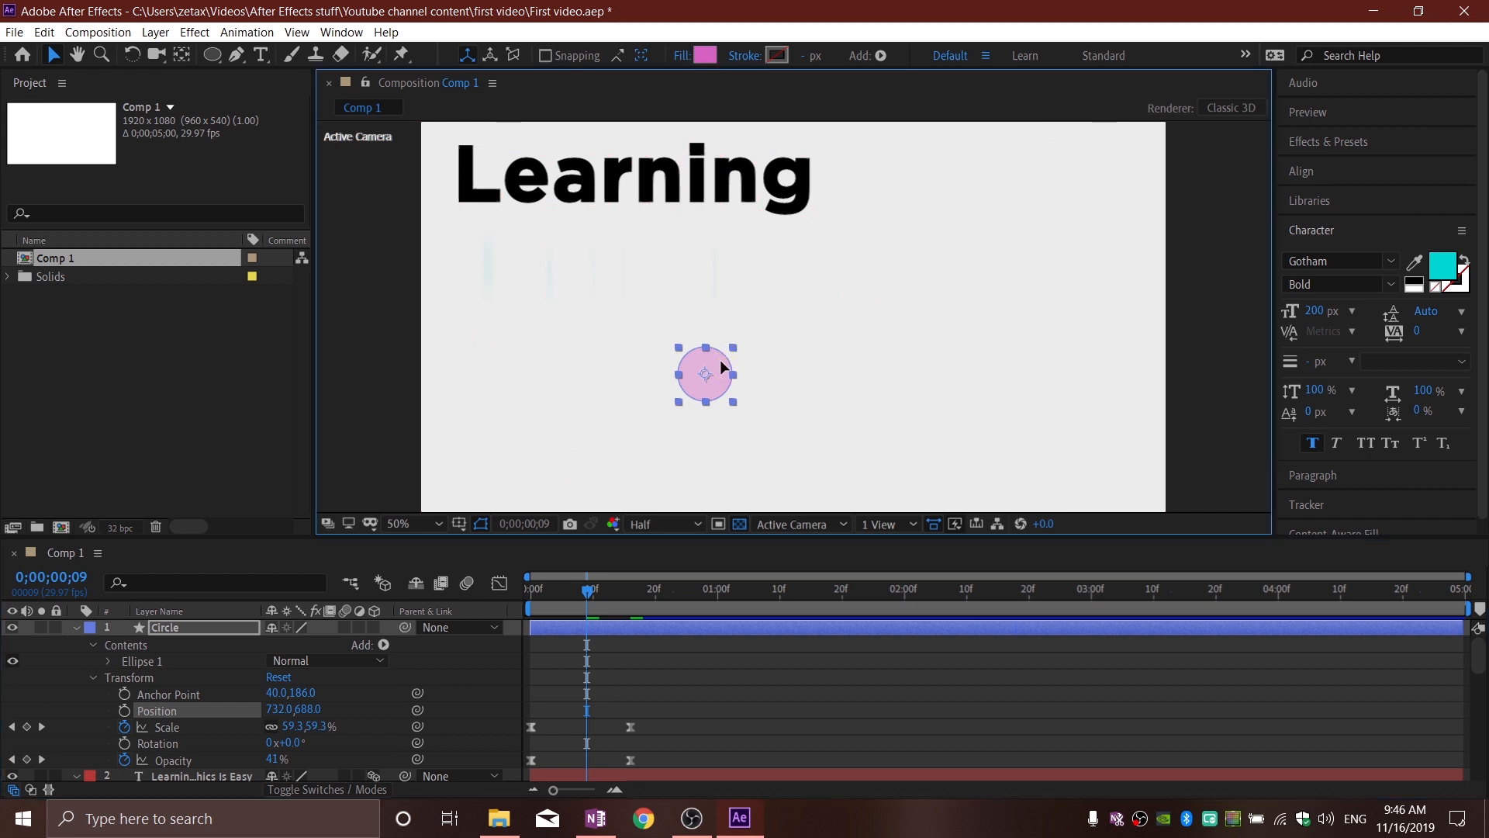
Step: Duplicate the Circle layer four times
click(192, 628)
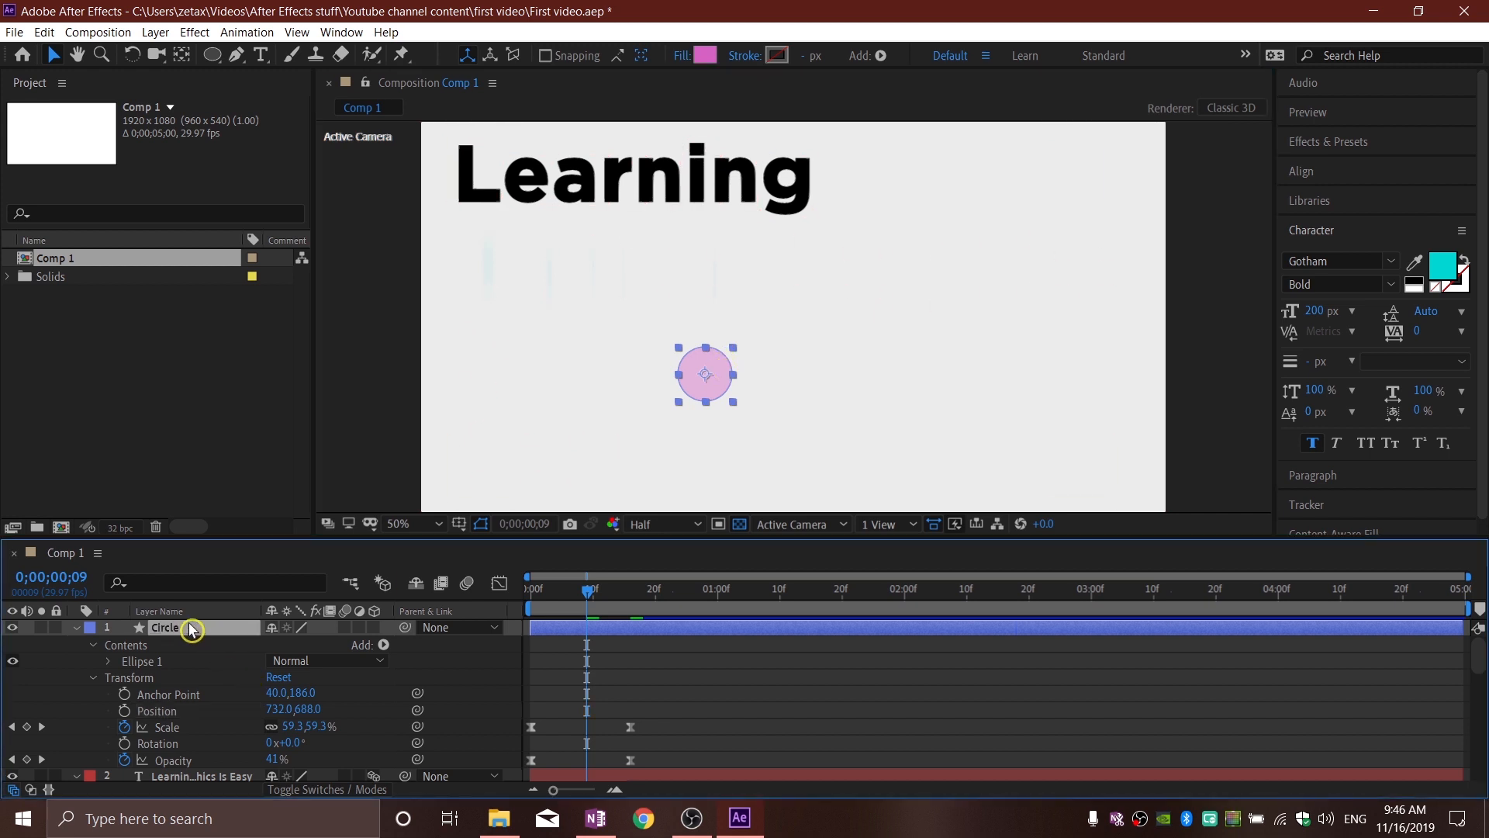
click(156, 33)
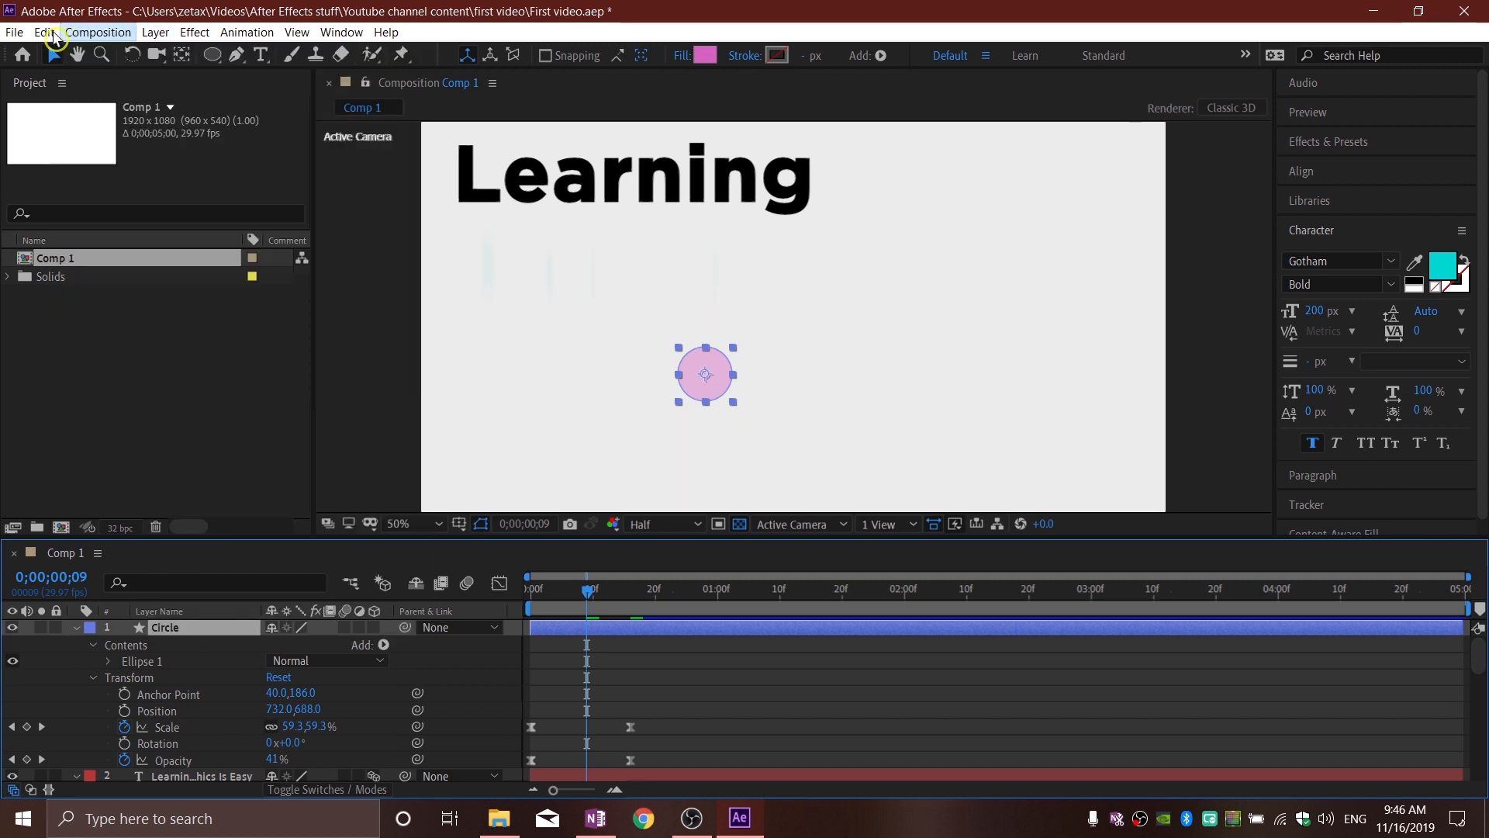
click(45, 32)
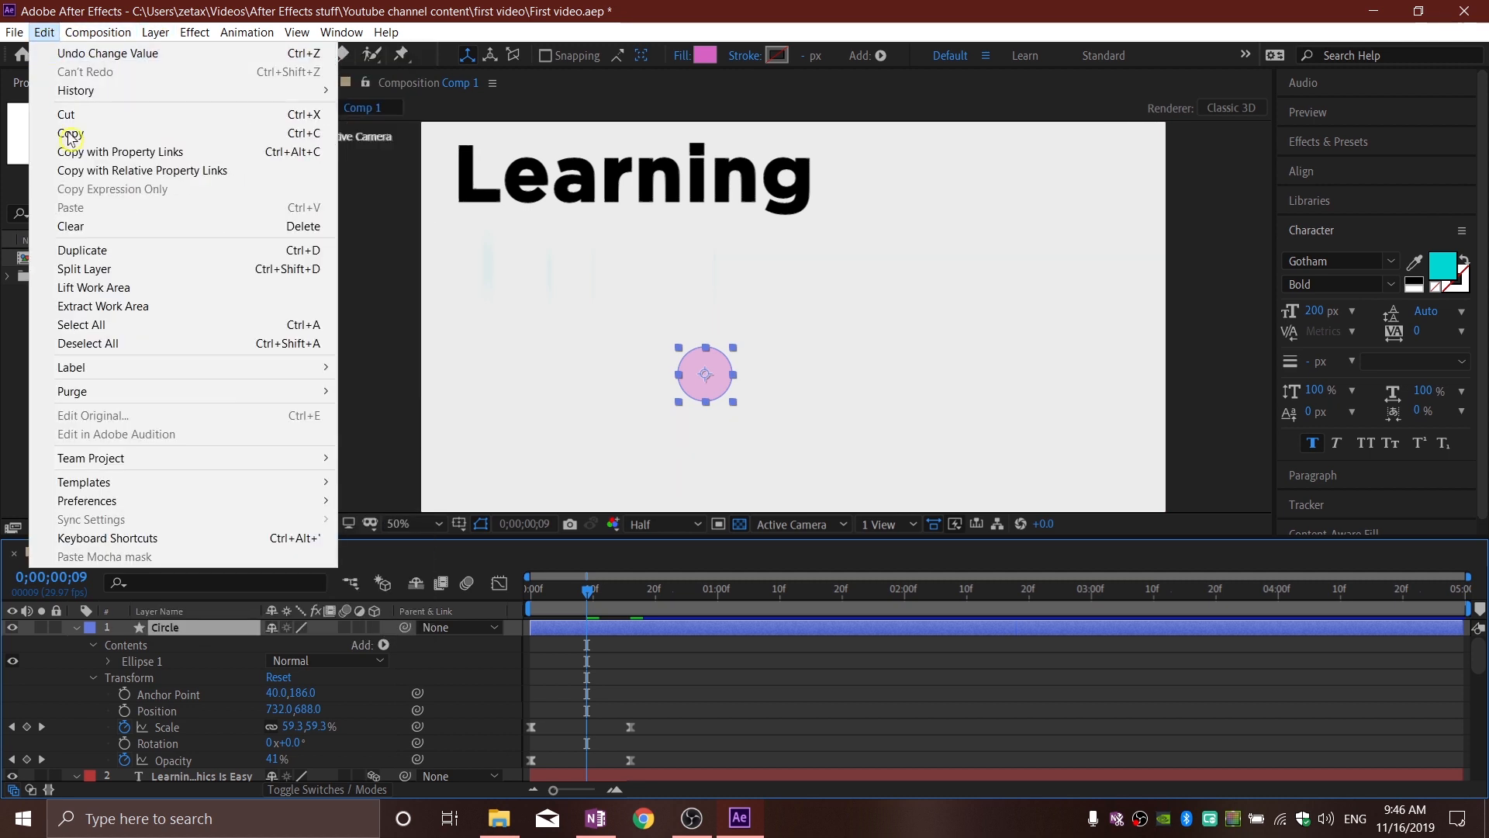
click(82, 249)
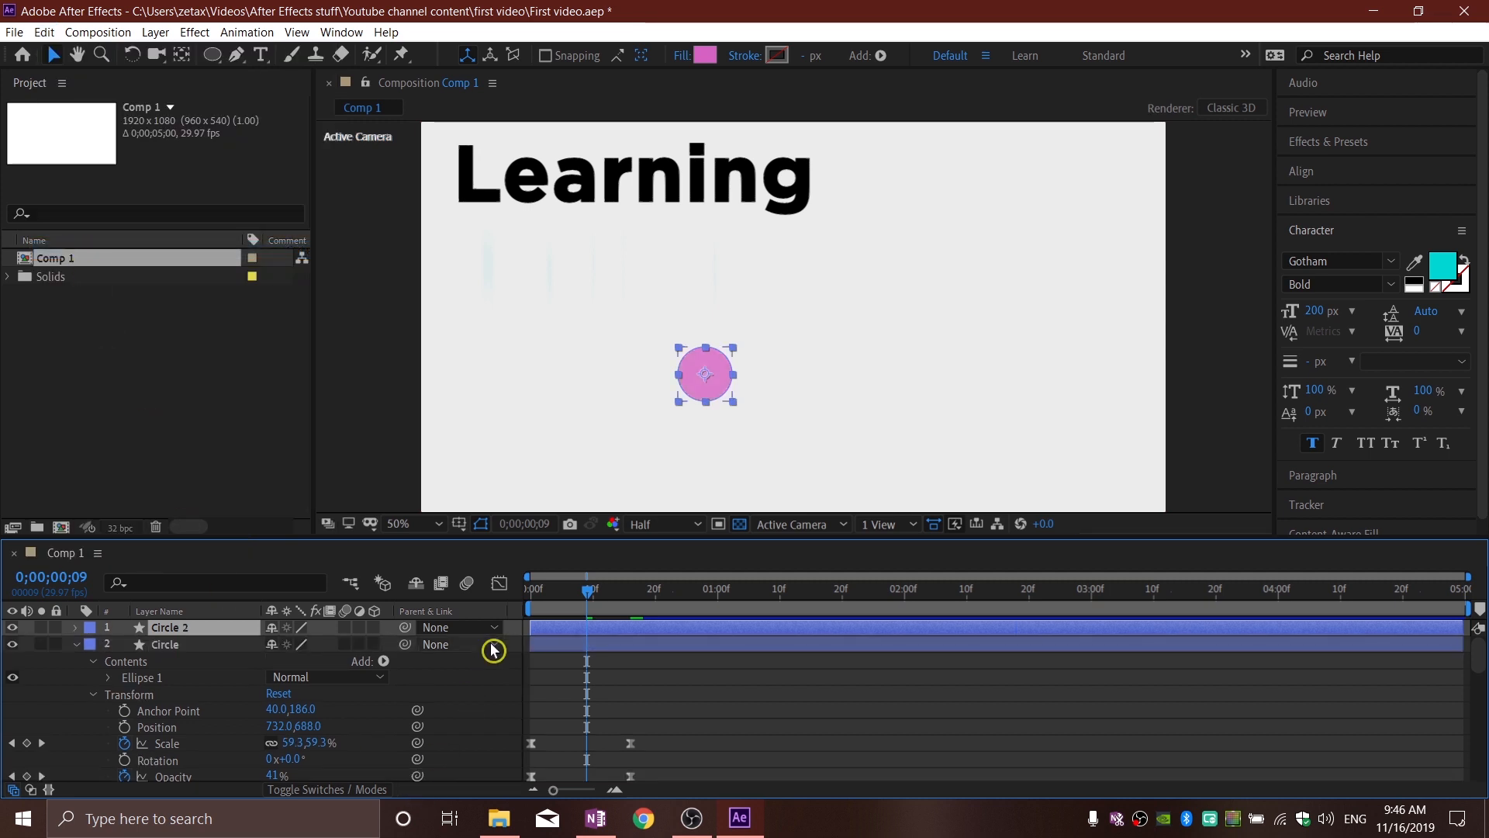
key(ctrl+d)
key(ctrl+d)
key(ctrl+d)
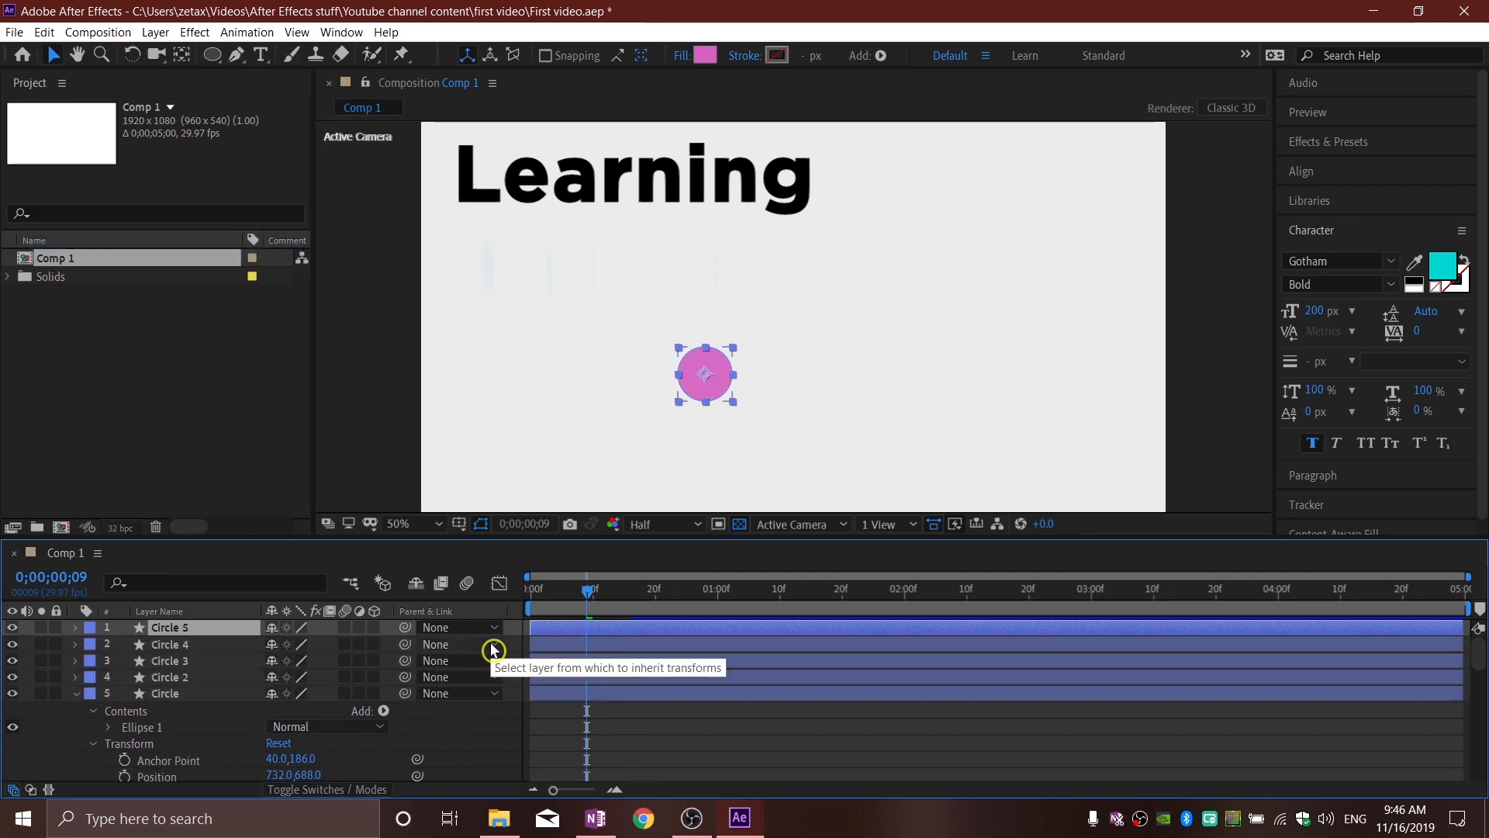
Step: Spread the four duplicates across the frame: Circle 5 beside "Learning", Circle 4 lower right of centre, Circle 3 near the bottom, Circle 2 at the right edge
drag(705, 383, 900, 162)
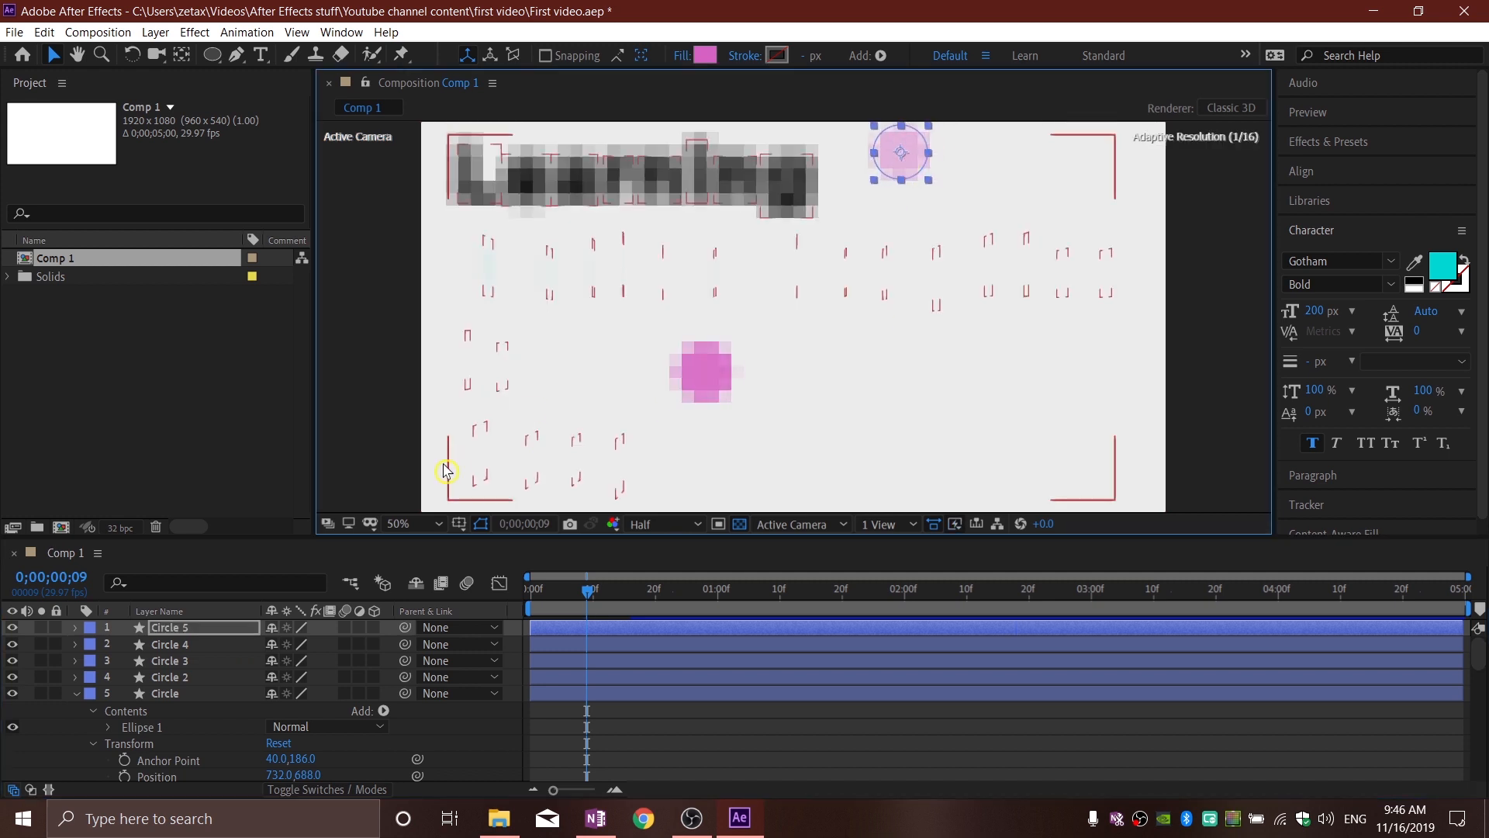
click(170, 644)
drag(706, 386, 1007, 413)
click(171, 661)
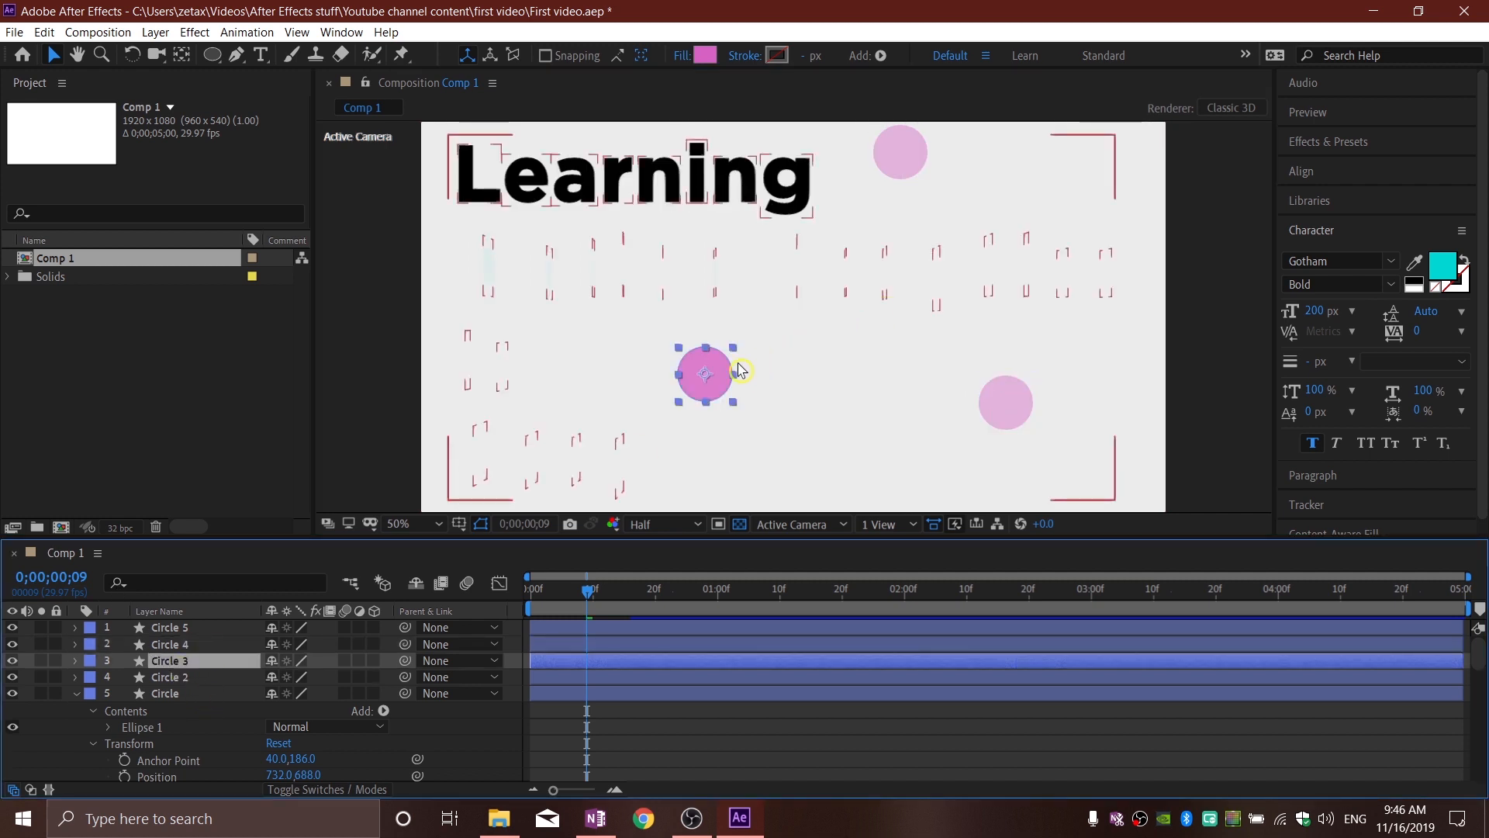
drag(722, 377, 878, 510)
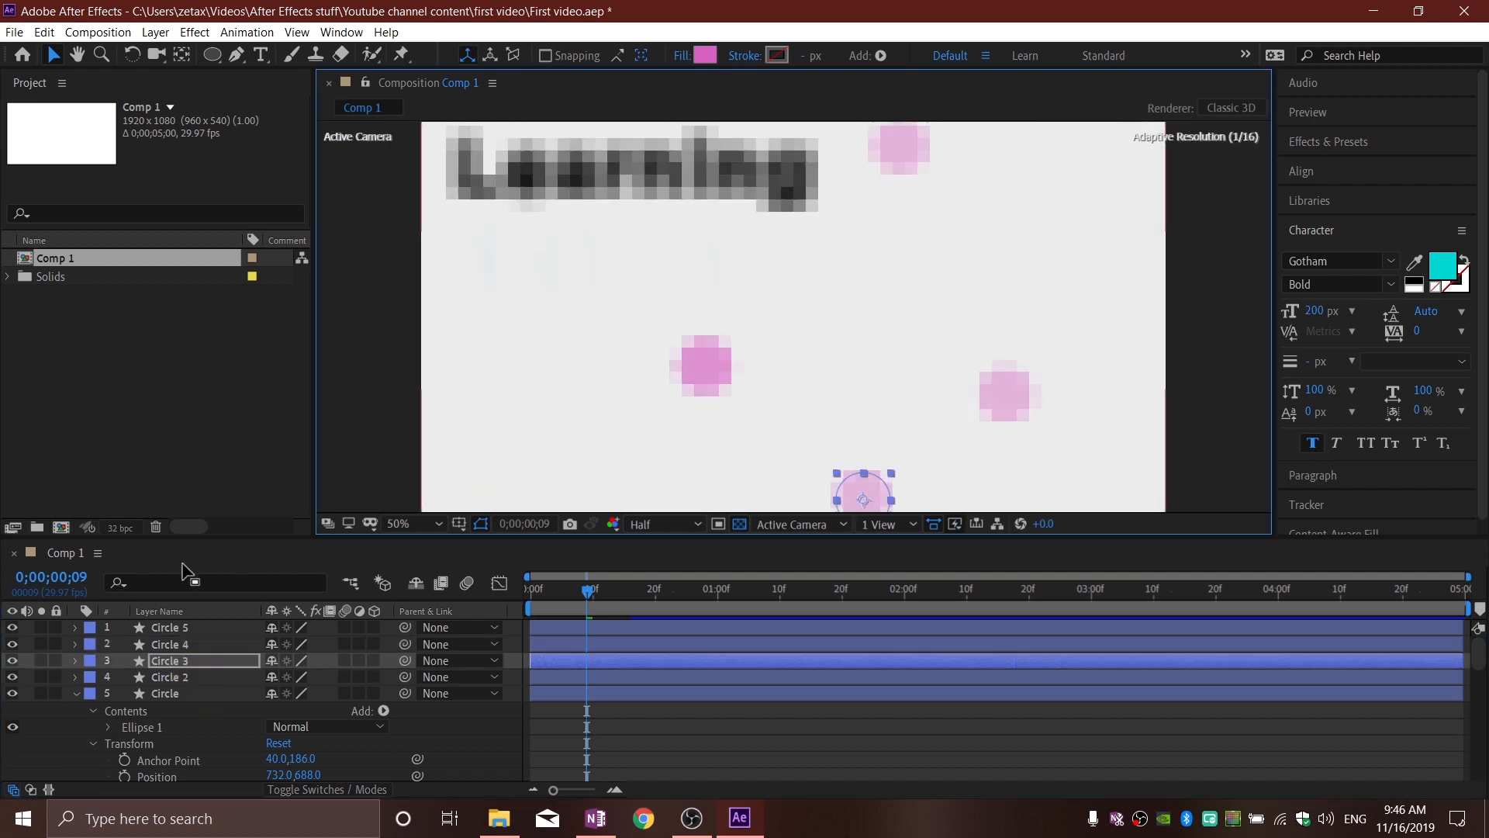
click(197, 684)
drag(708, 385, 1146, 318)
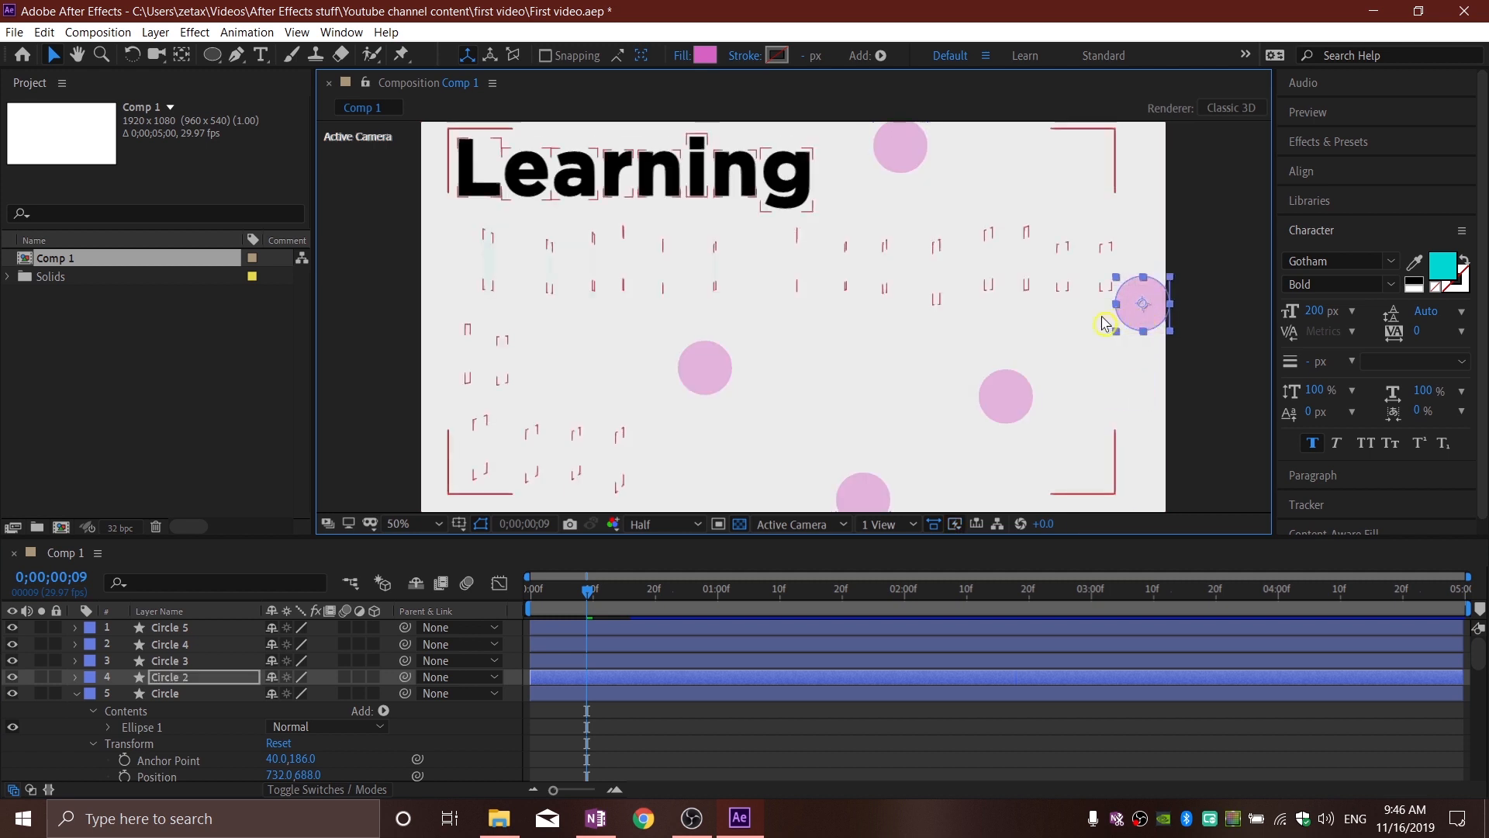
click(1024, 407)
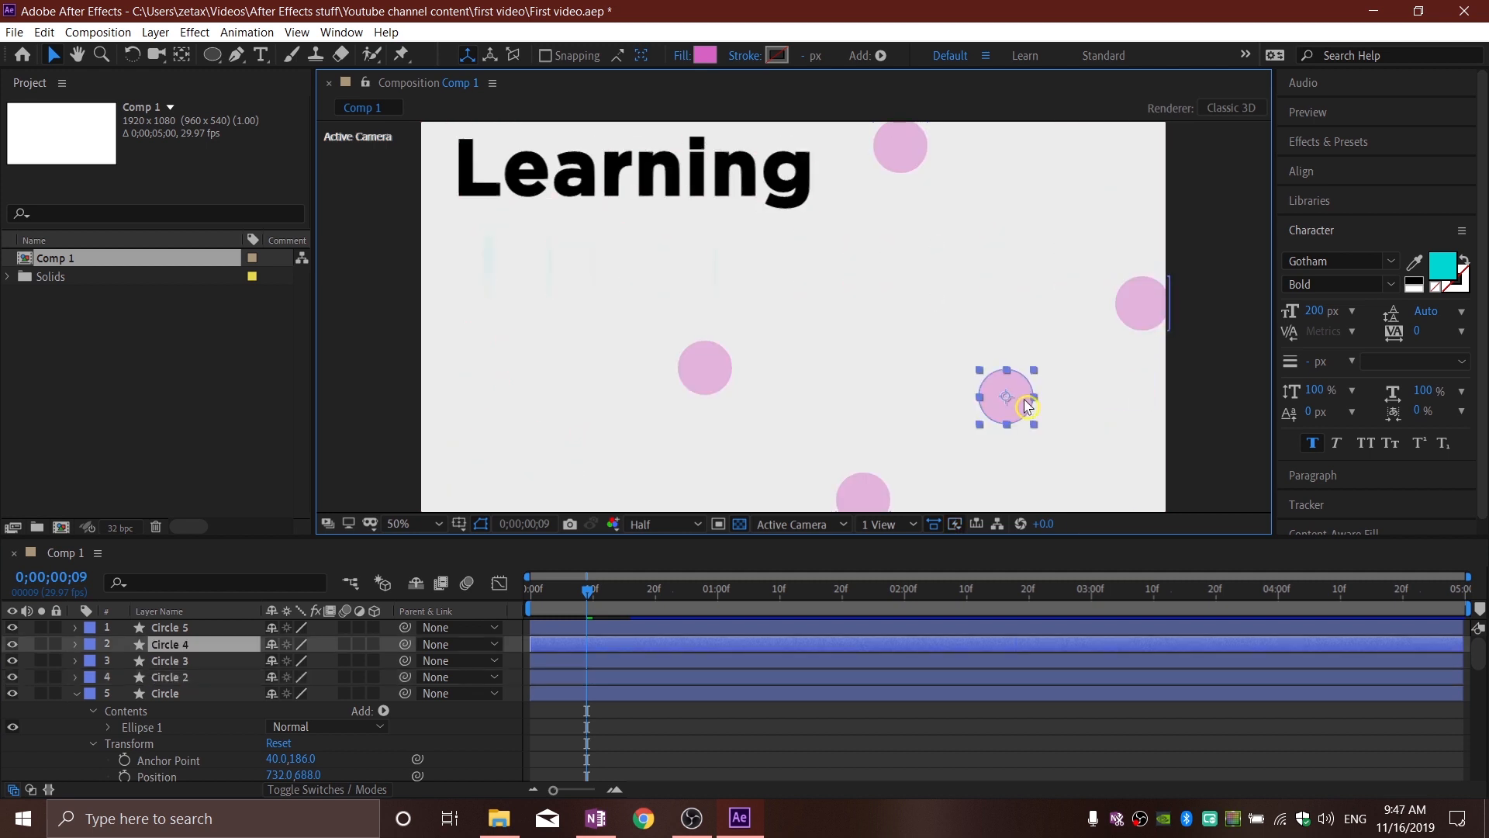
click(703, 58)
mouse_move(294, 191)
mouse_down()
mouse_move(296, 159)
mouse_move(298, 172)
mouse_up()
click(432, 83)
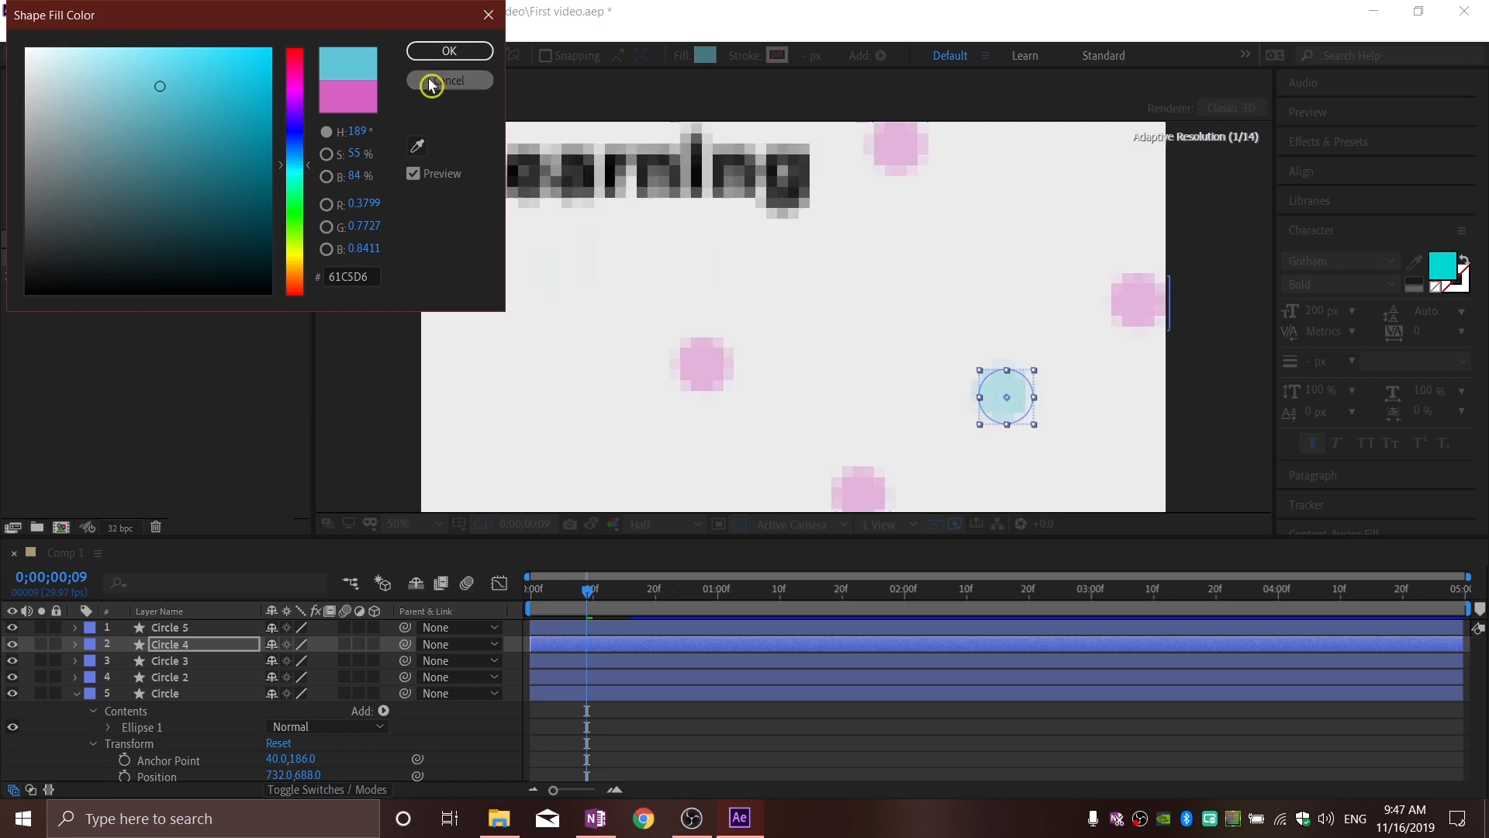
Step: Change Circle 4's fill to the cyan 10D9D4 sampled from the word "Motion", and return to about 0;00;00;09
drag(589, 598, 623, 603)
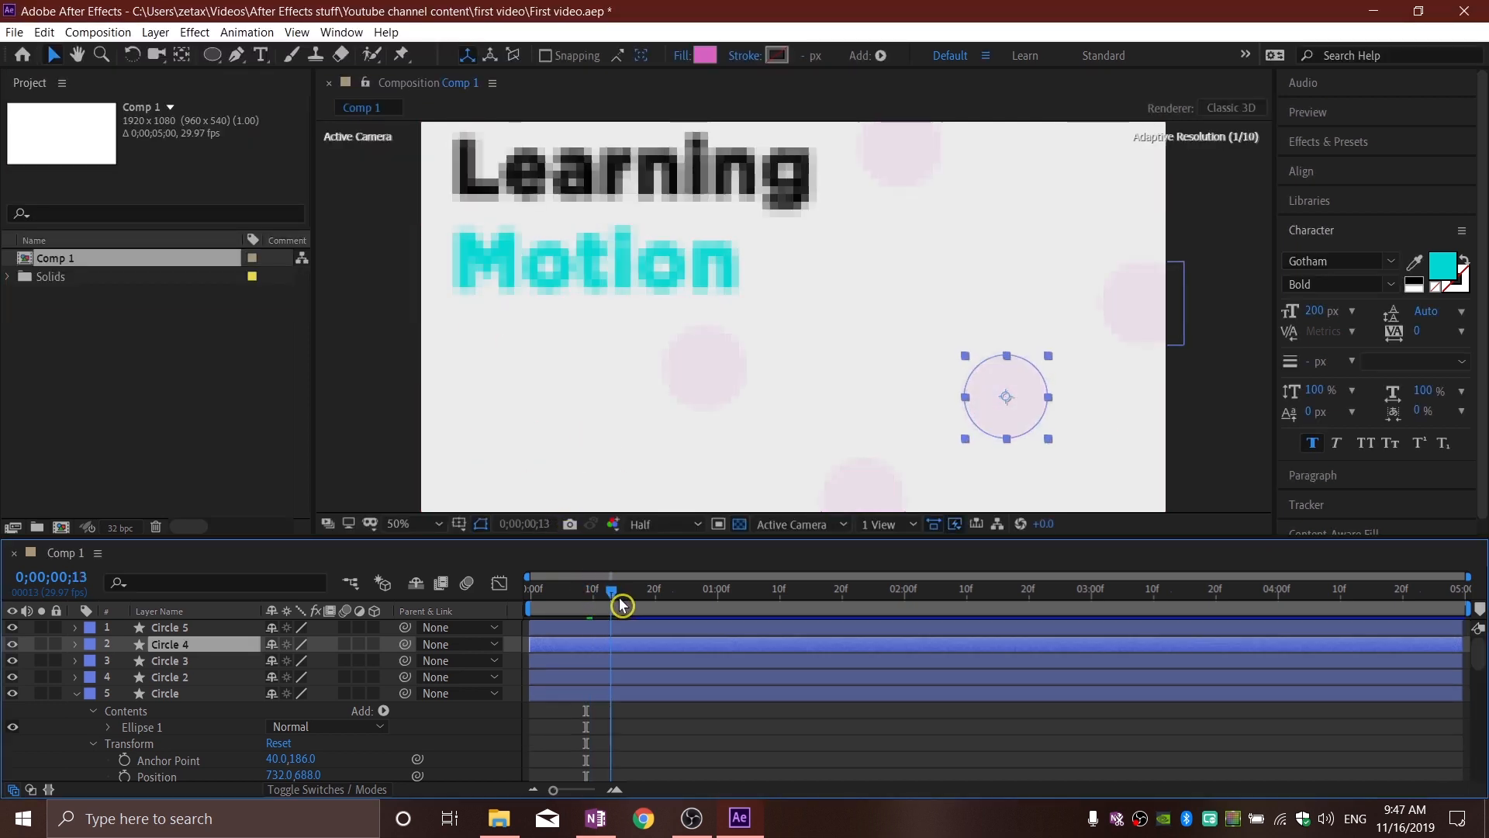
click(704, 56)
click(416, 146)
click(707, 250)
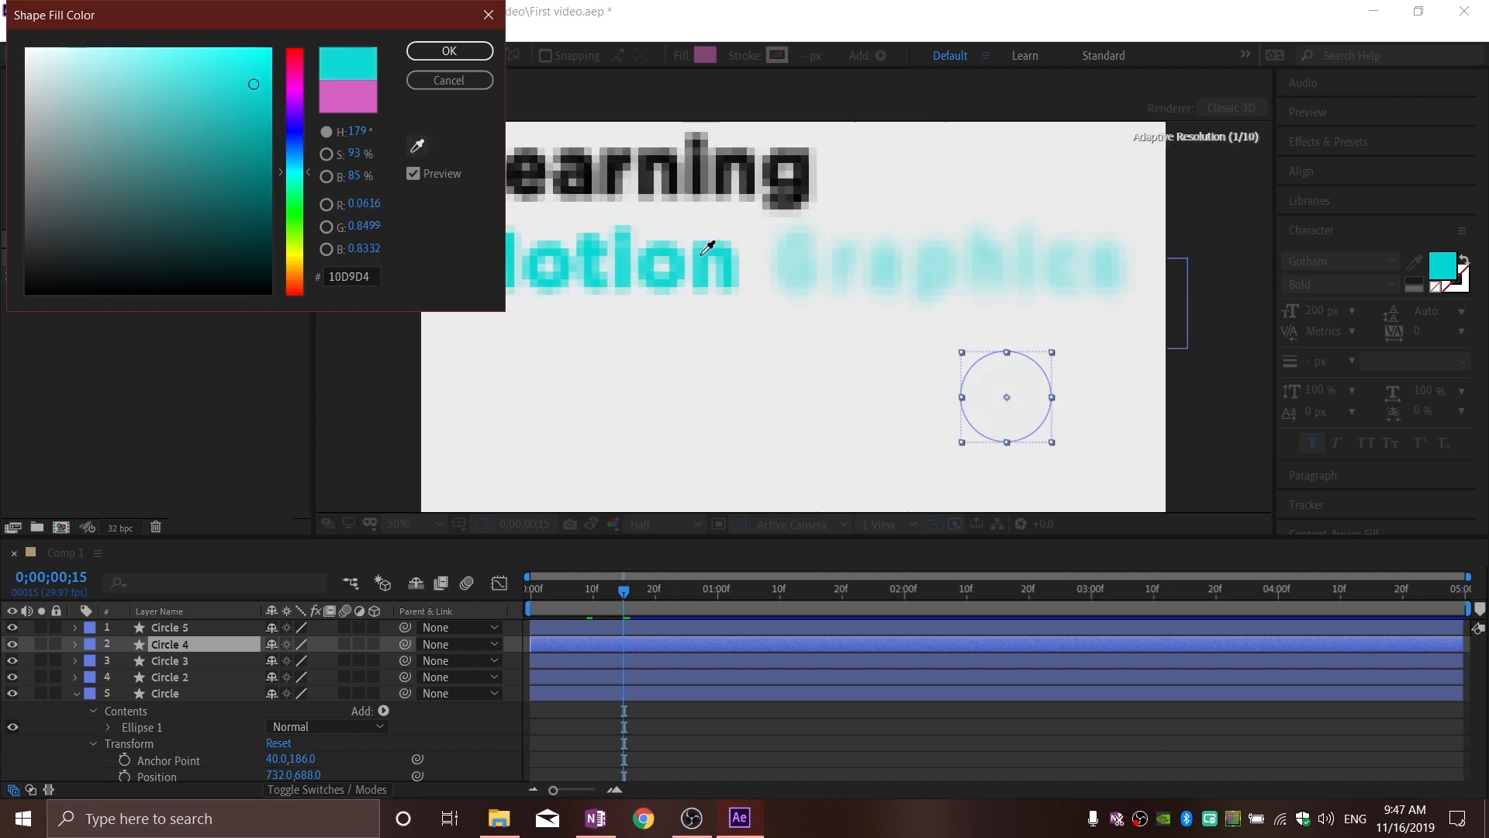
click(450, 52)
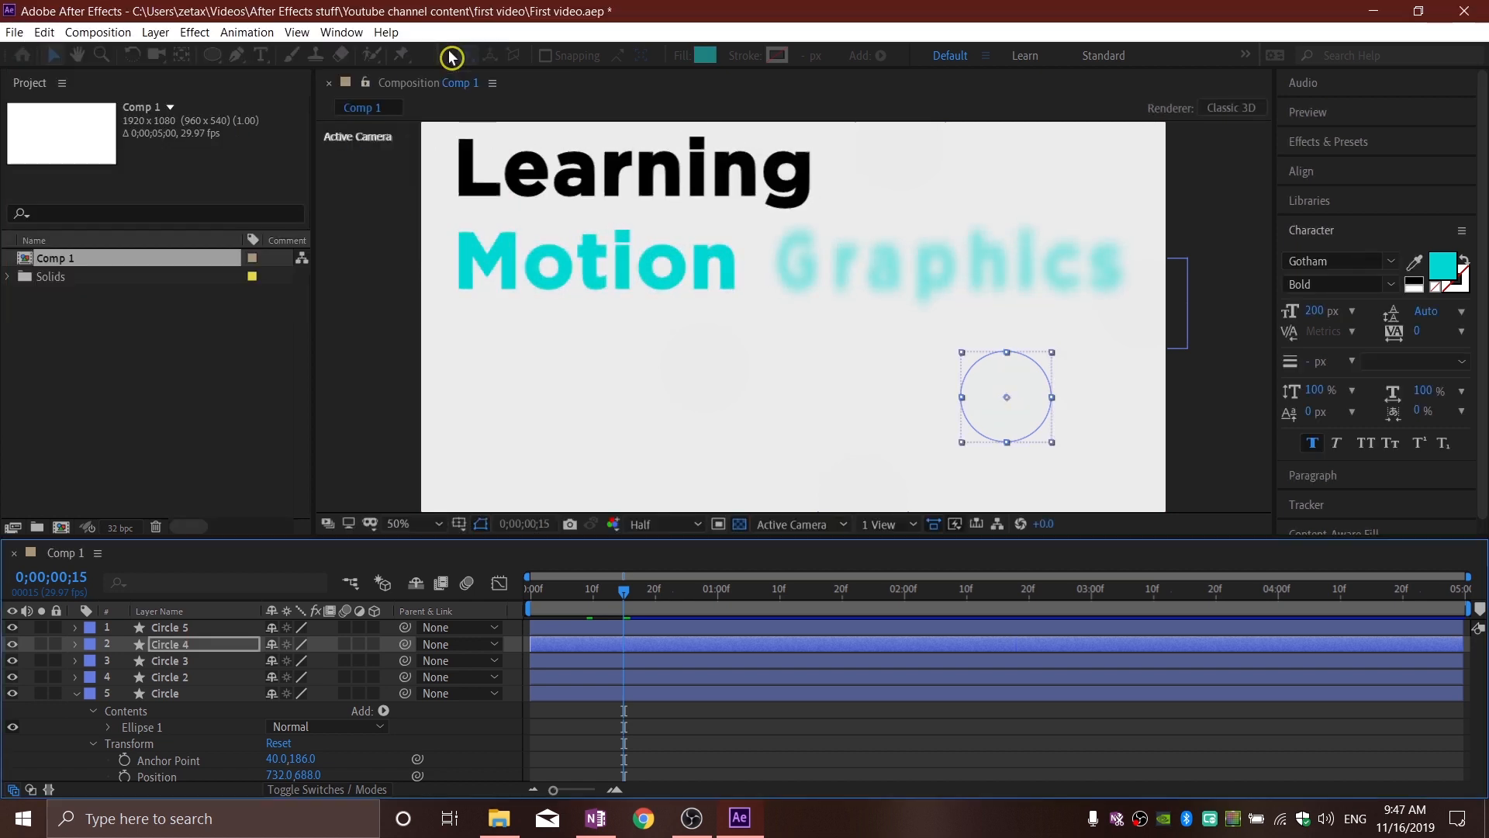
click(588, 596)
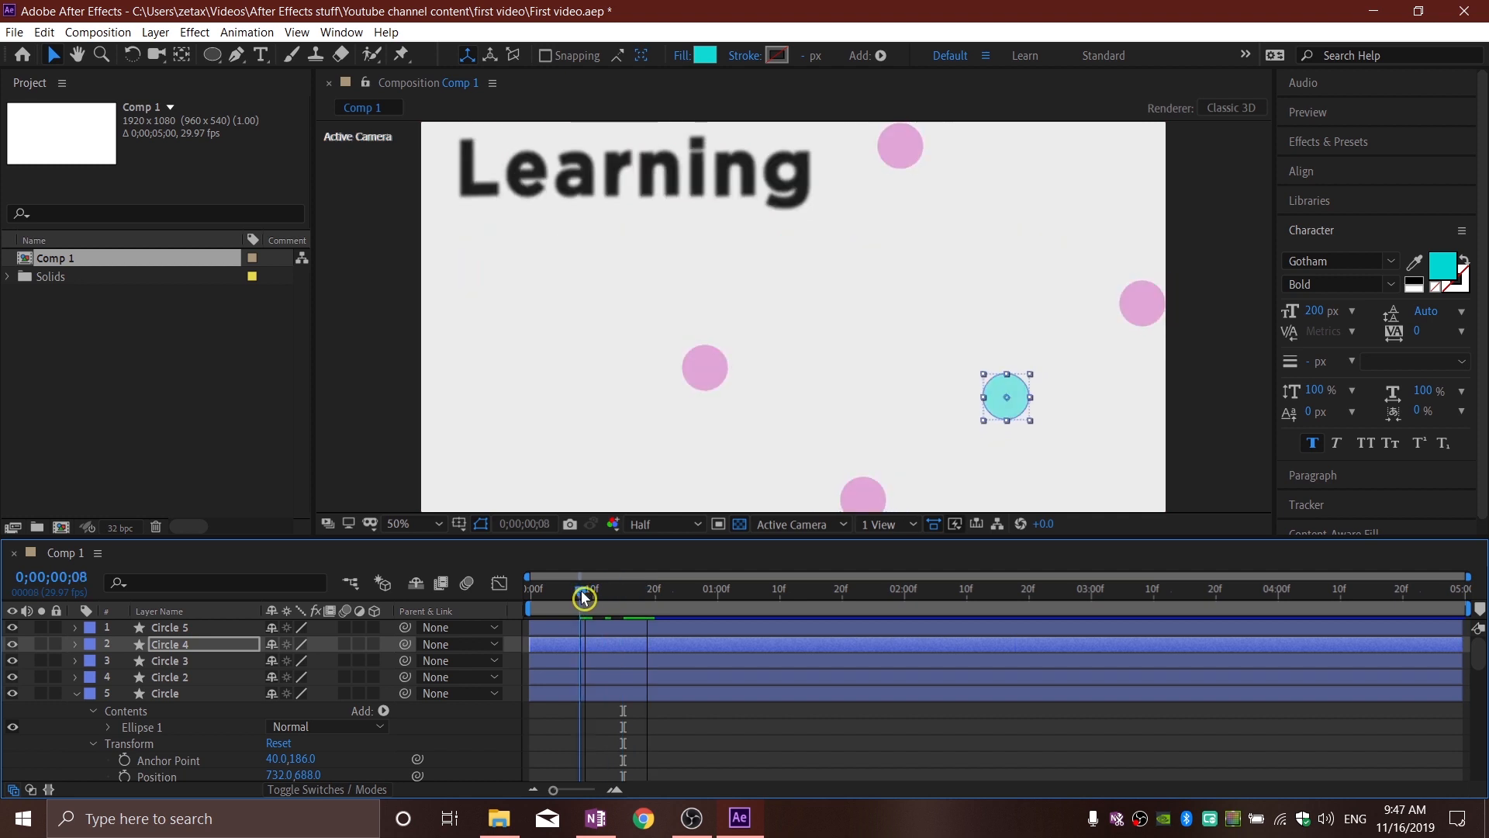
Step: Change the original Circle layer's fill to the light cyan sampled from Circle 4 in the composition view
click(844, 493)
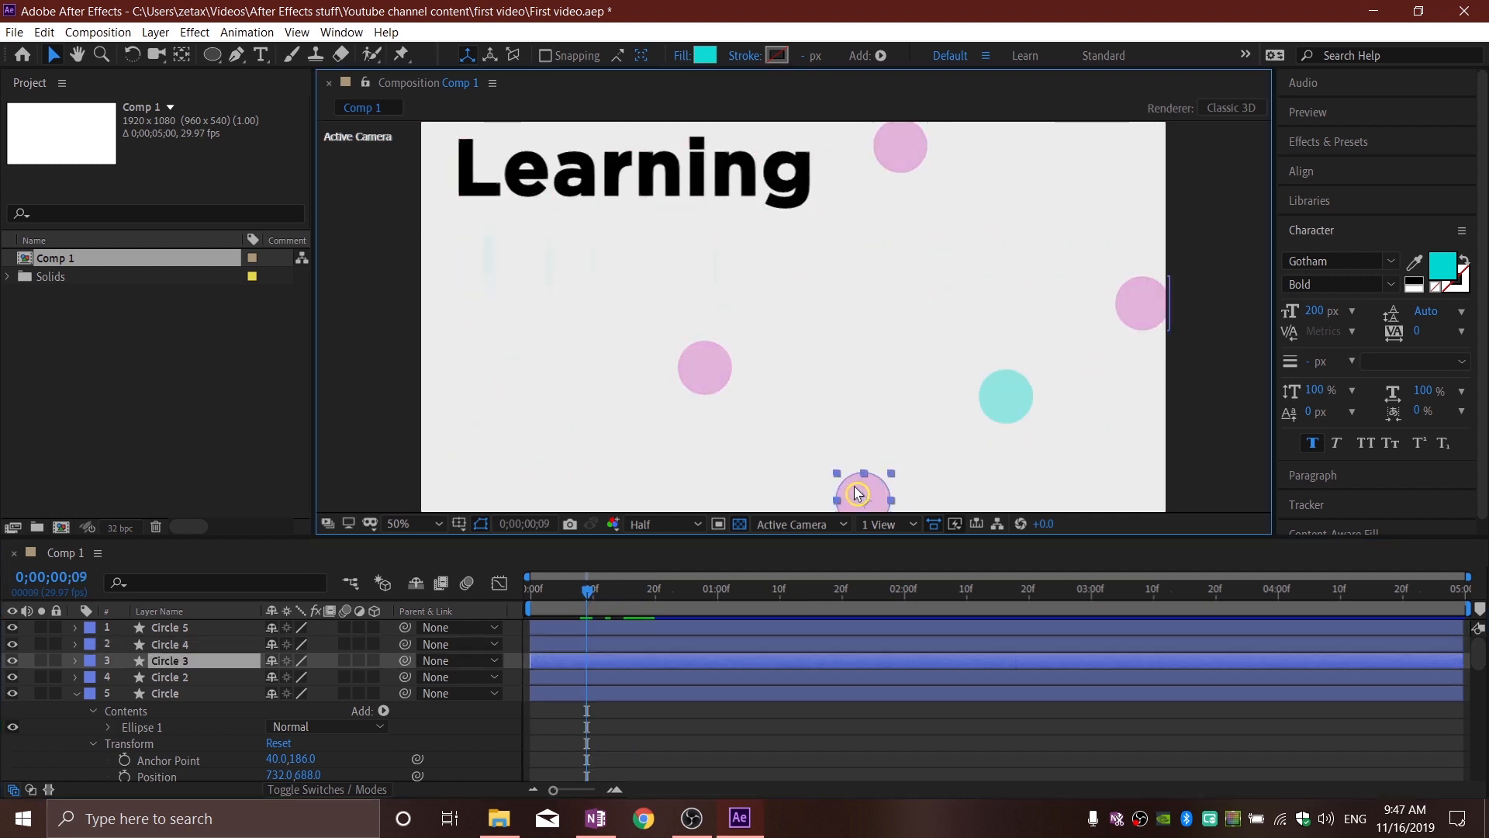
click(707, 360)
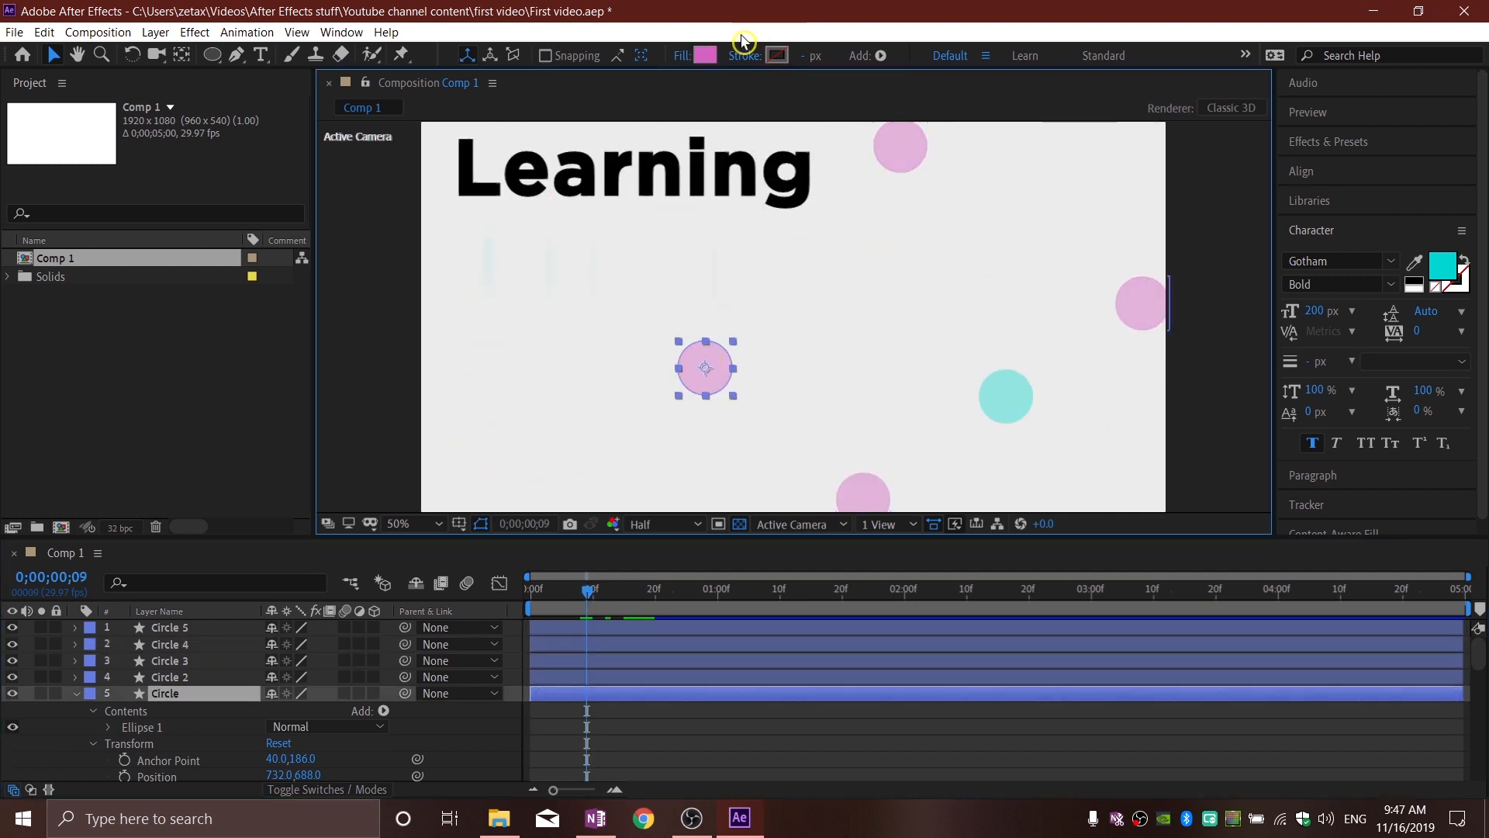
click(705, 58)
click(417, 145)
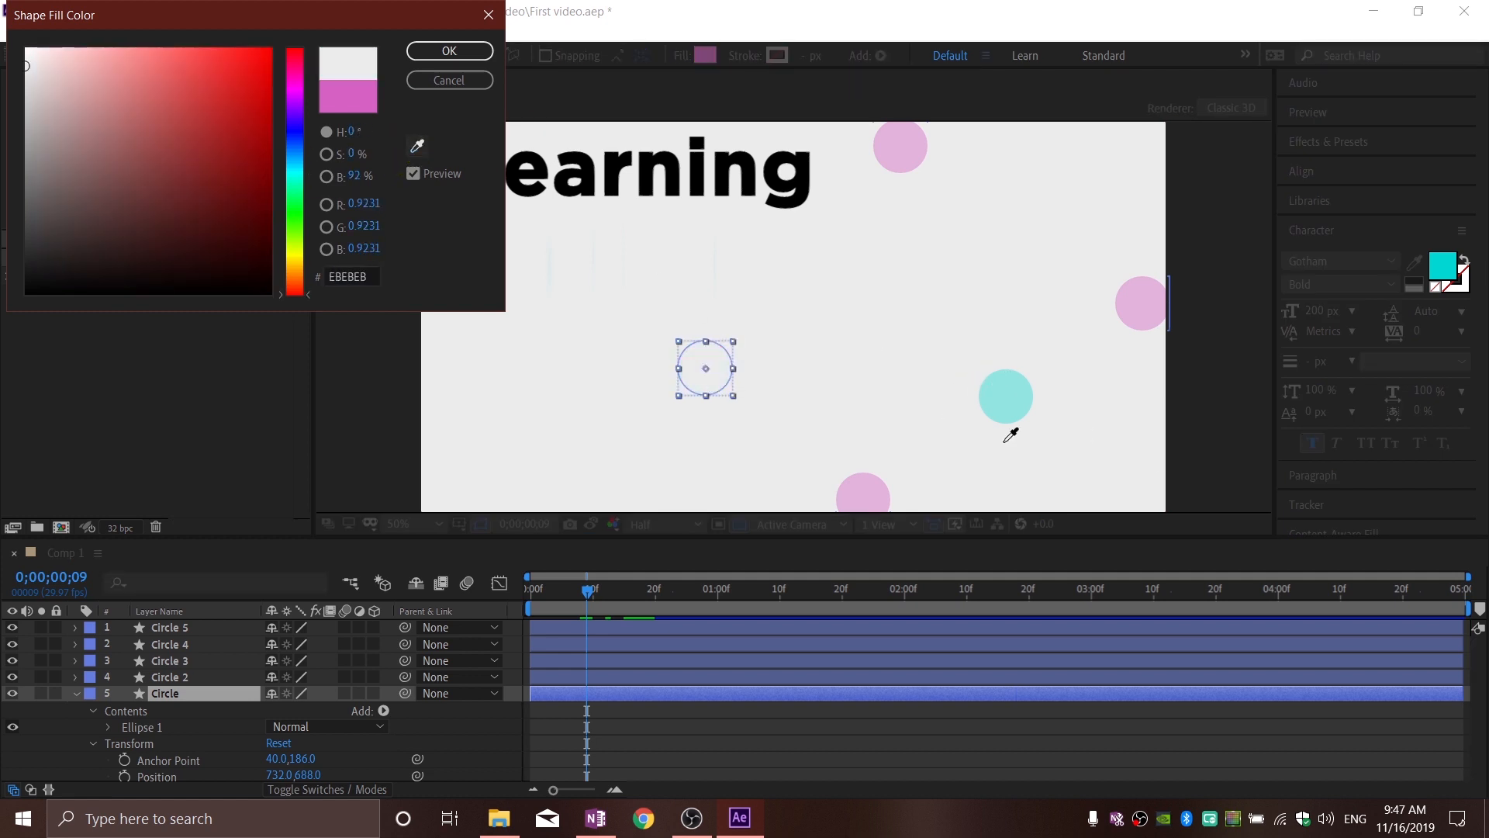
click(1018, 396)
click(477, 52)
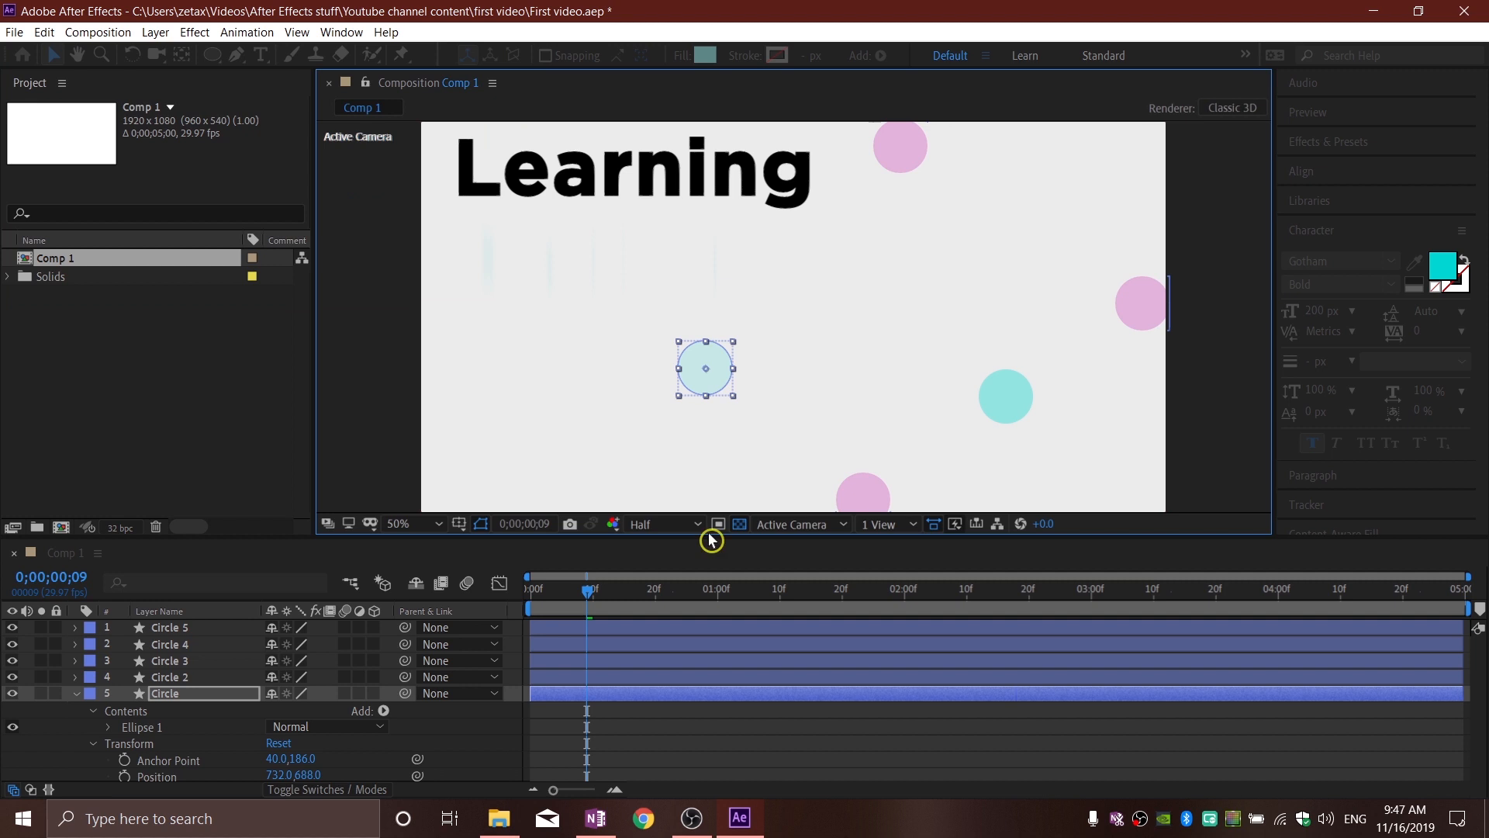
Step: Stagger the circle layers' starts: Circle 2 and Circle 4 at about frame 2, Circle 3 at 5, Circle and Circle 5 at 7, and scrub through the result
mouse_move(588, 596)
mouse_down()
mouse_move(620, 596)
mouse_move(537, 597)
mouse_move(602, 598)
mouse_move(581, 601)
mouse_up()
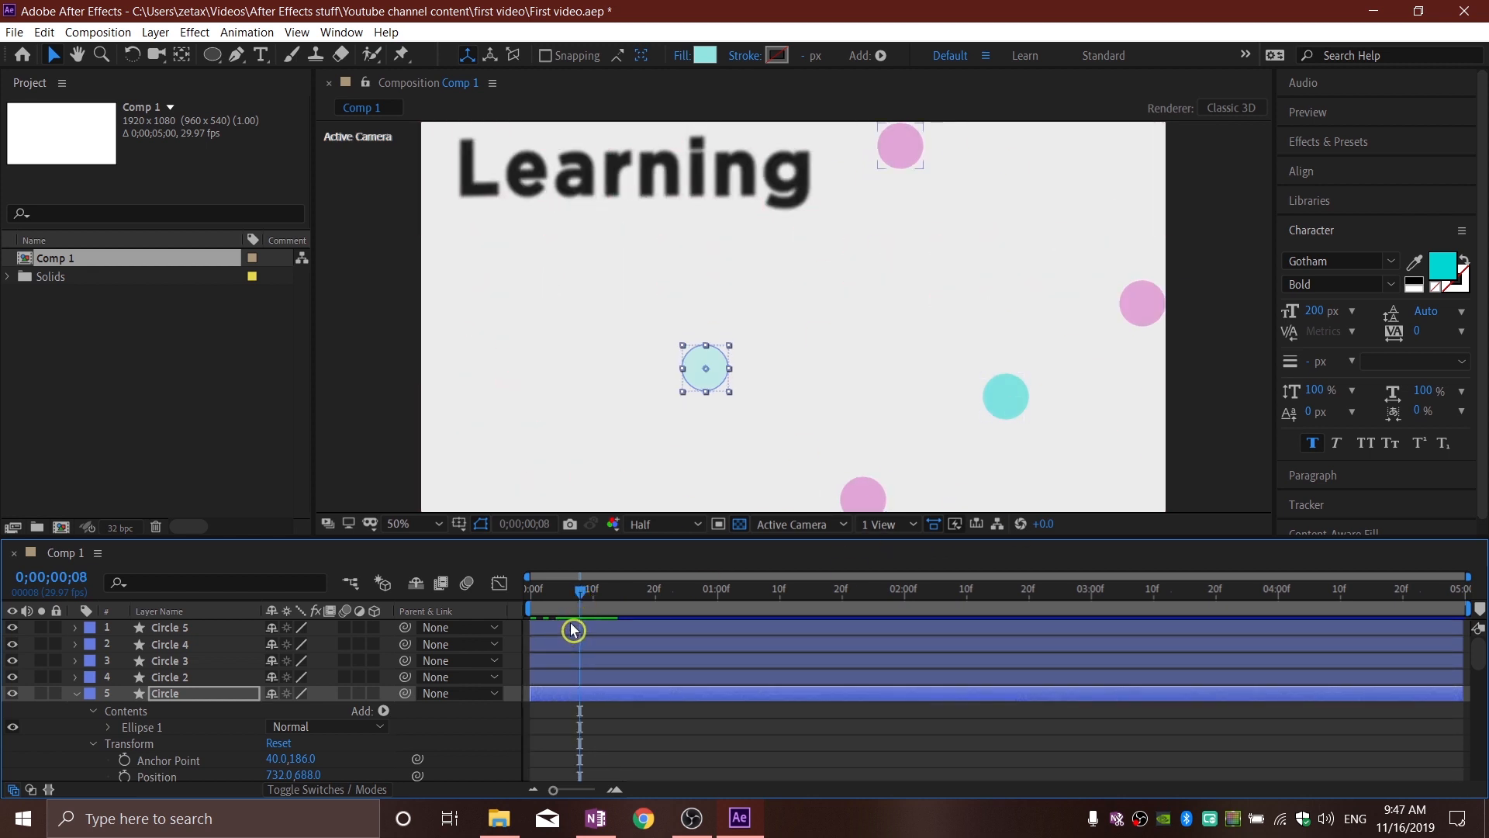
drag(556, 634, 629, 696)
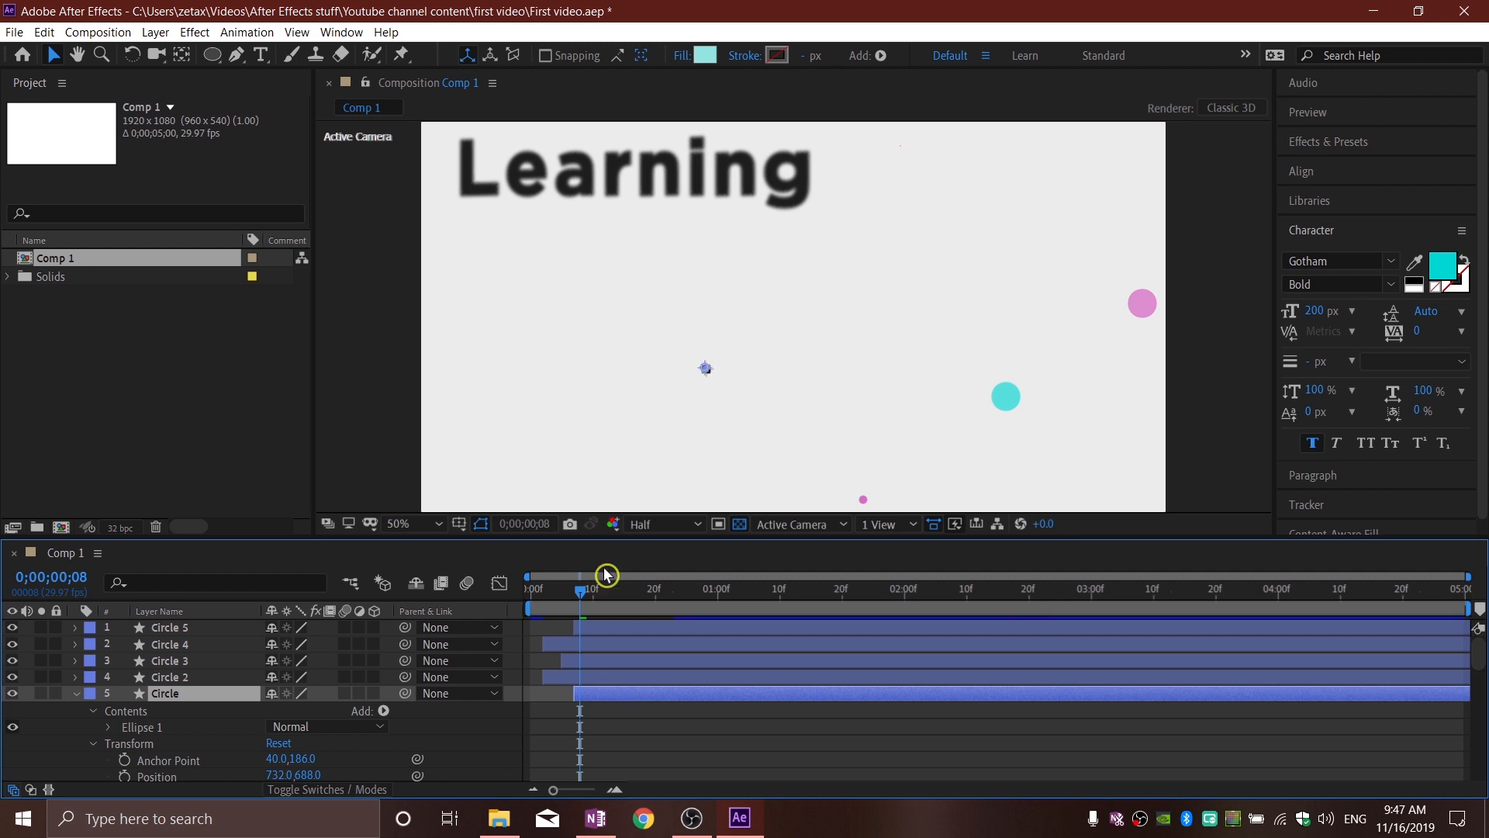
drag(584, 600, 618, 619)
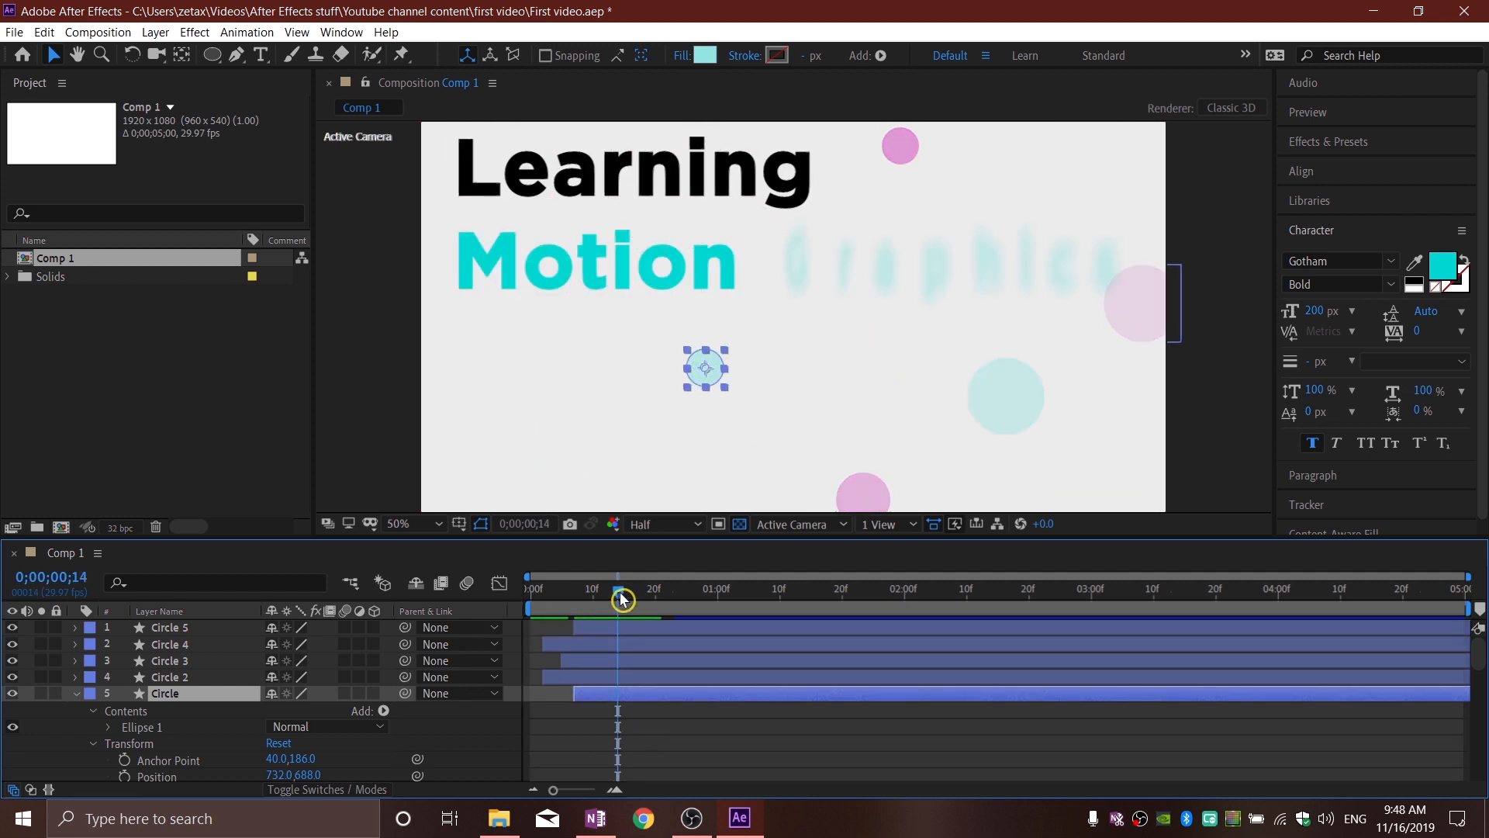
drag(623, 598, 550, 611)
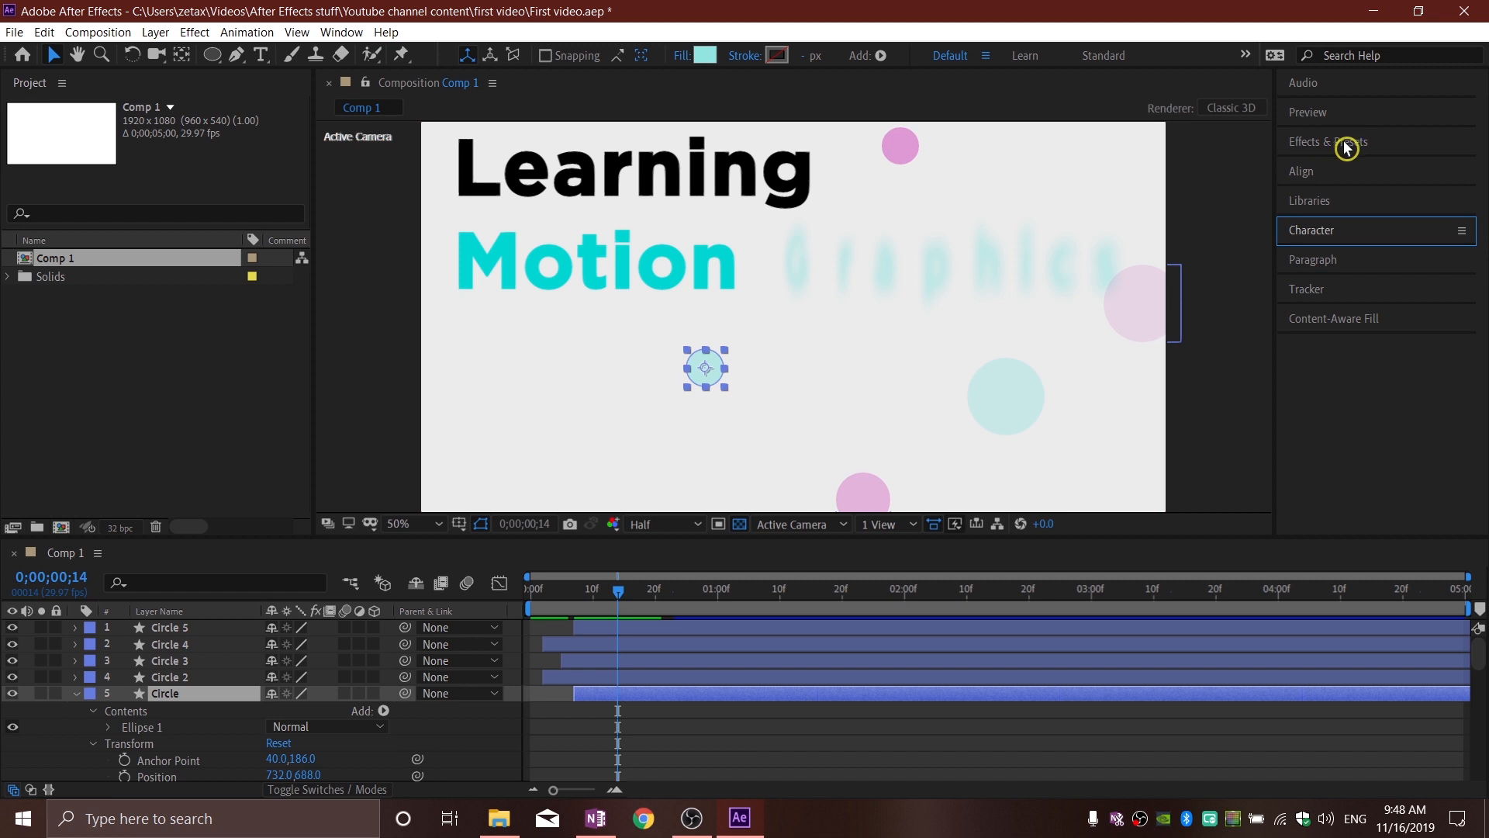
Step: Search the effects for "Glow" and select the Glow effect in the Stylize category
click(1358, 148)
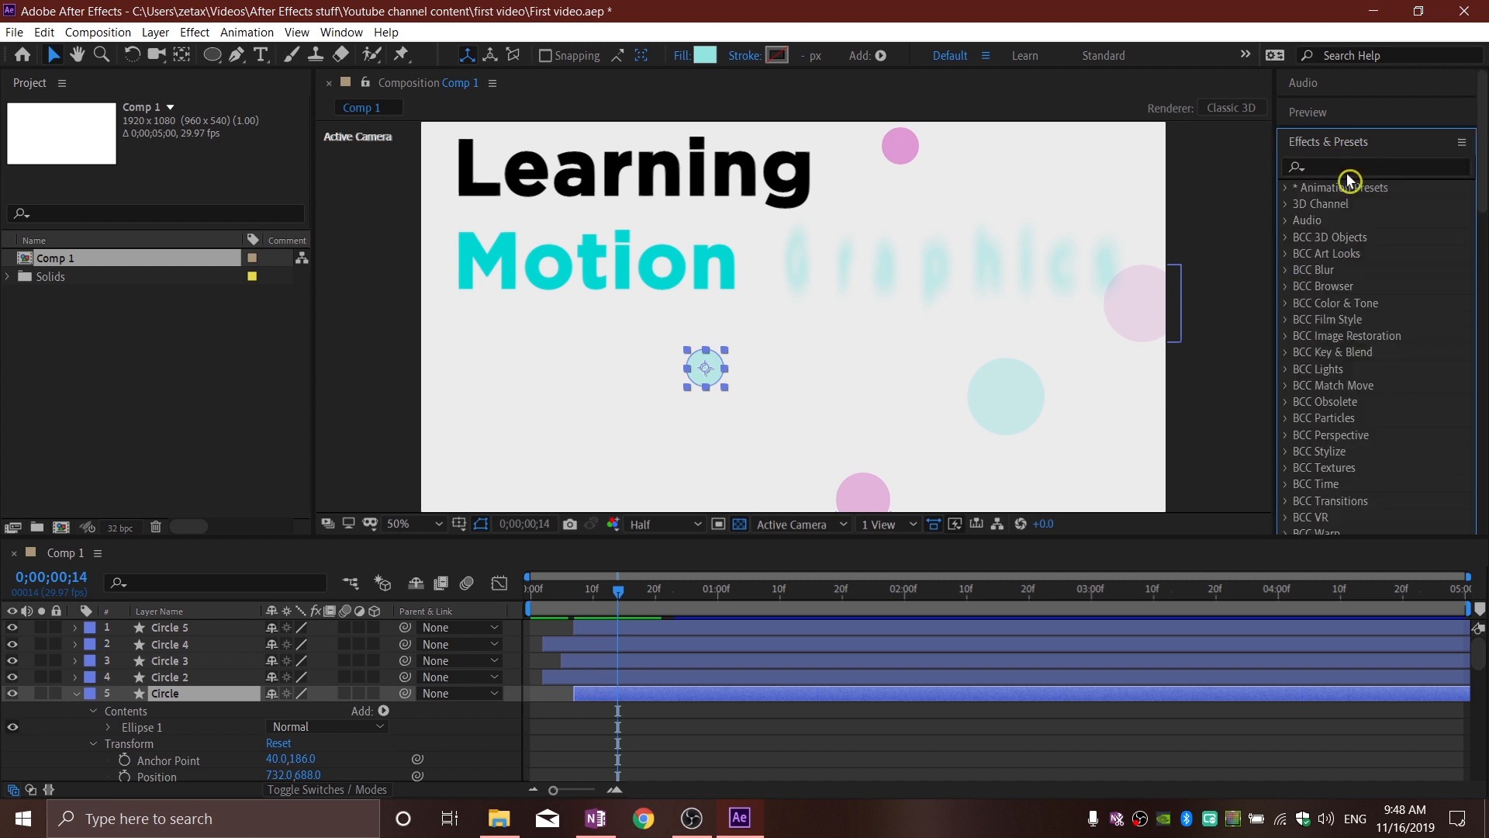
click(1351, 159)
text(Glow)
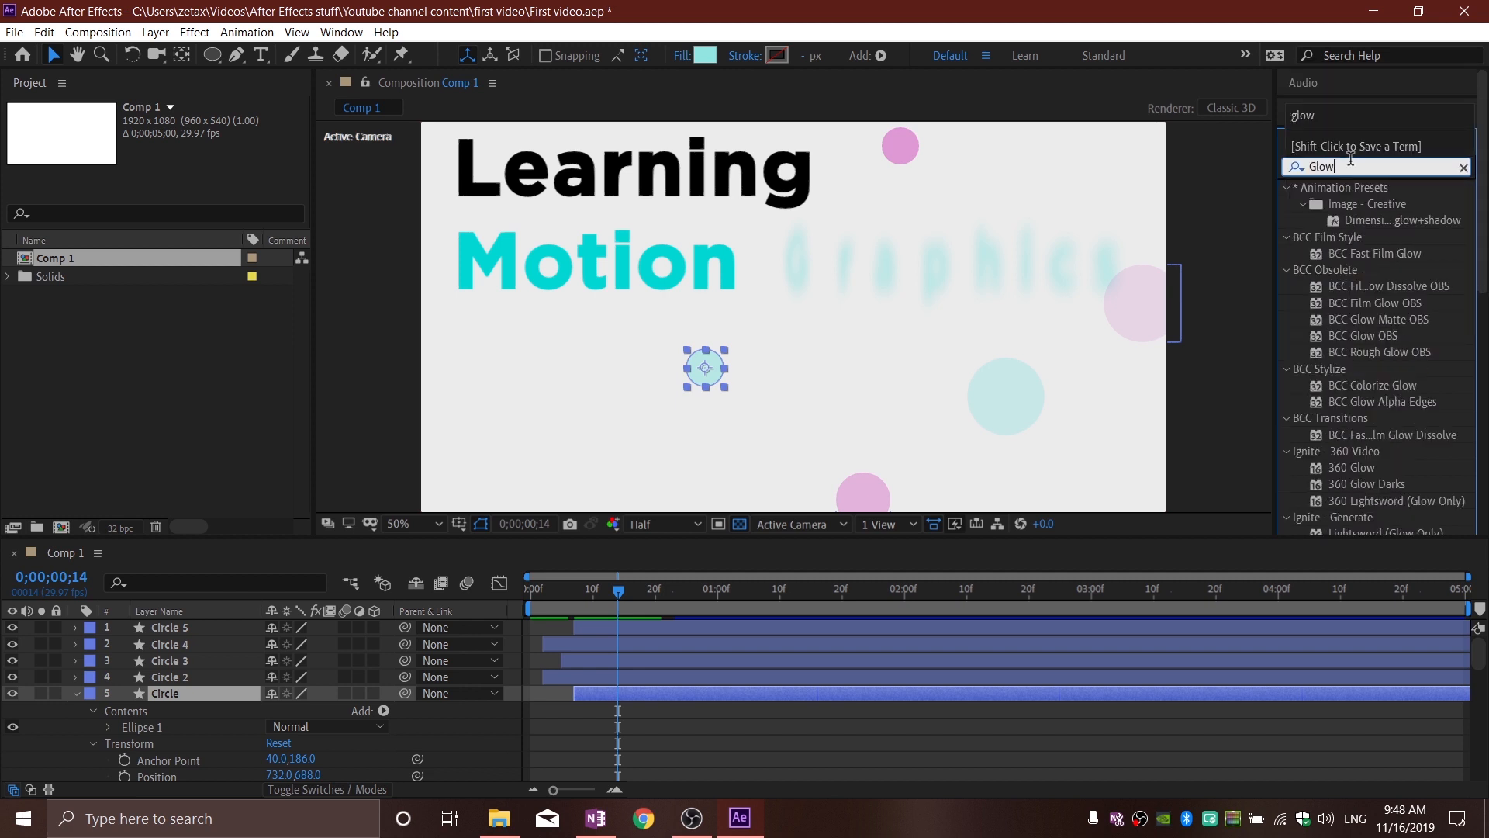
scroll(1305, 491, down, 6)
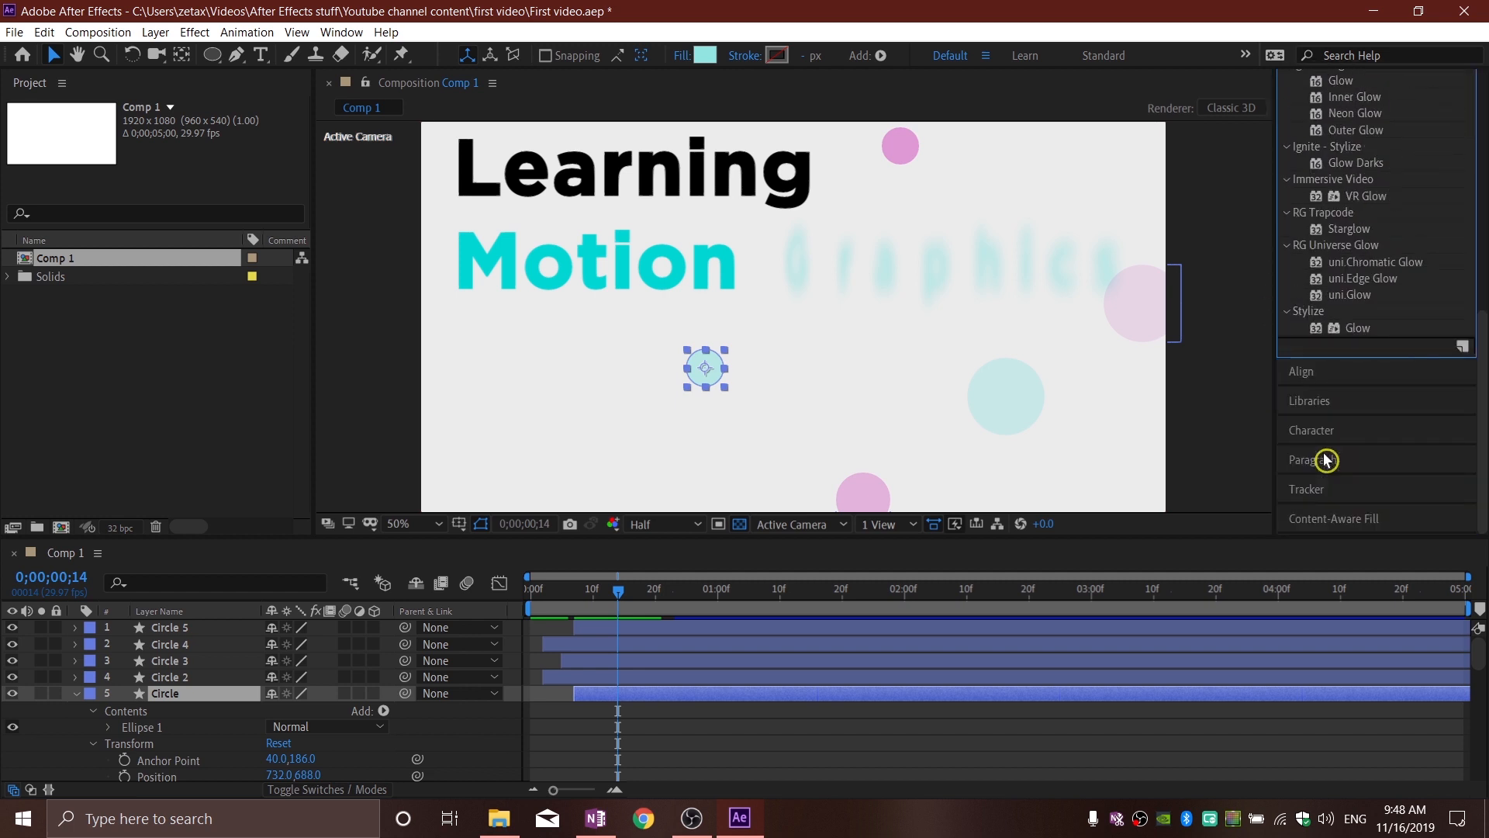
click(1357, 329)
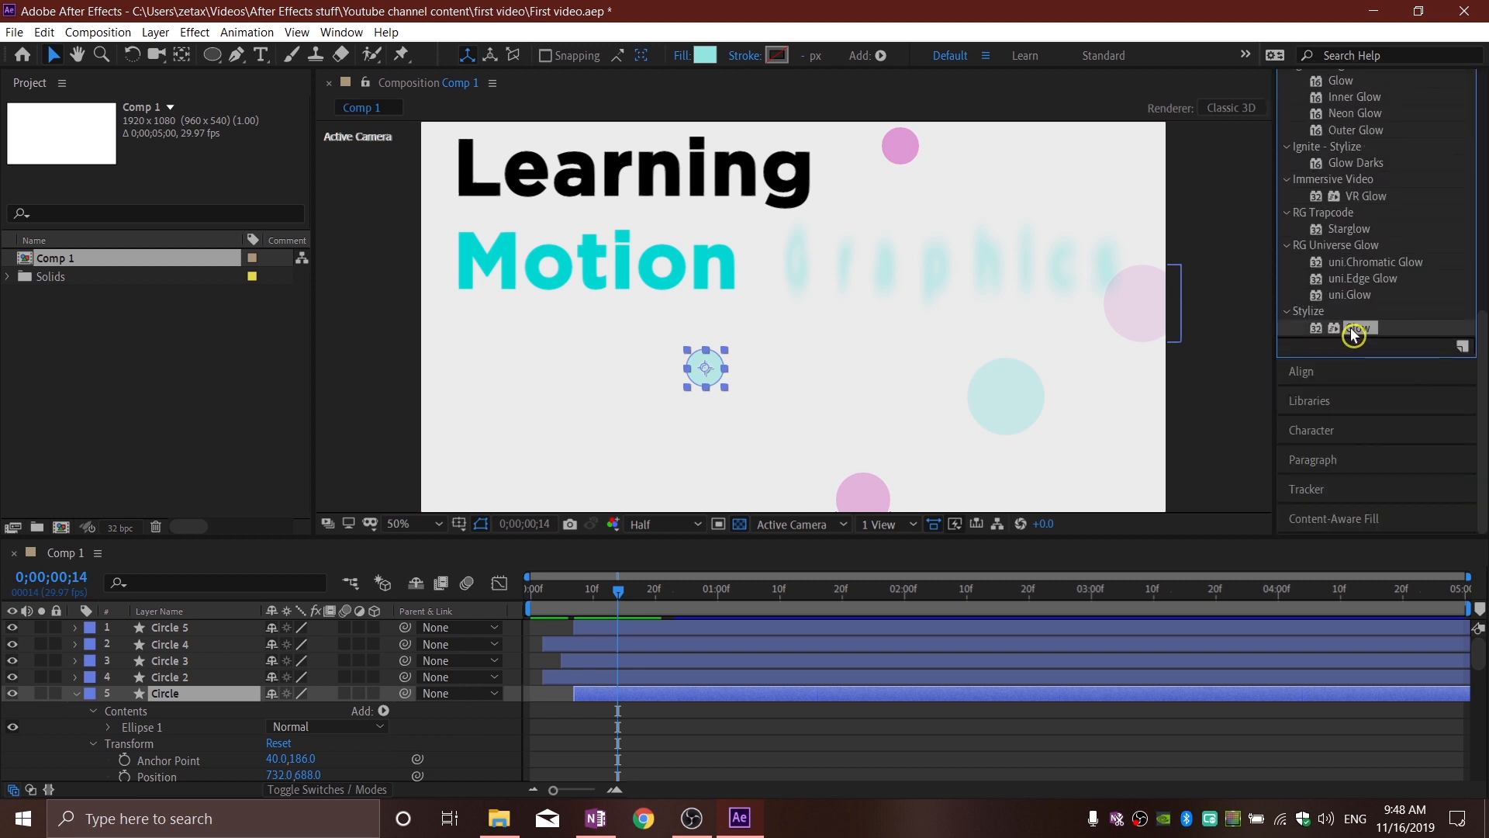
mouse_move(1363, 333)
mouse_down()
mouse_move(861, 388)
mouse_move(707, 359)
mouse_move(1195, 315)
mouse_move(1361, 342)
mouse_up()
Step: Pre-compose the five circle layers into a new composition named Circles, moving all attributes into it
click(570, 706)
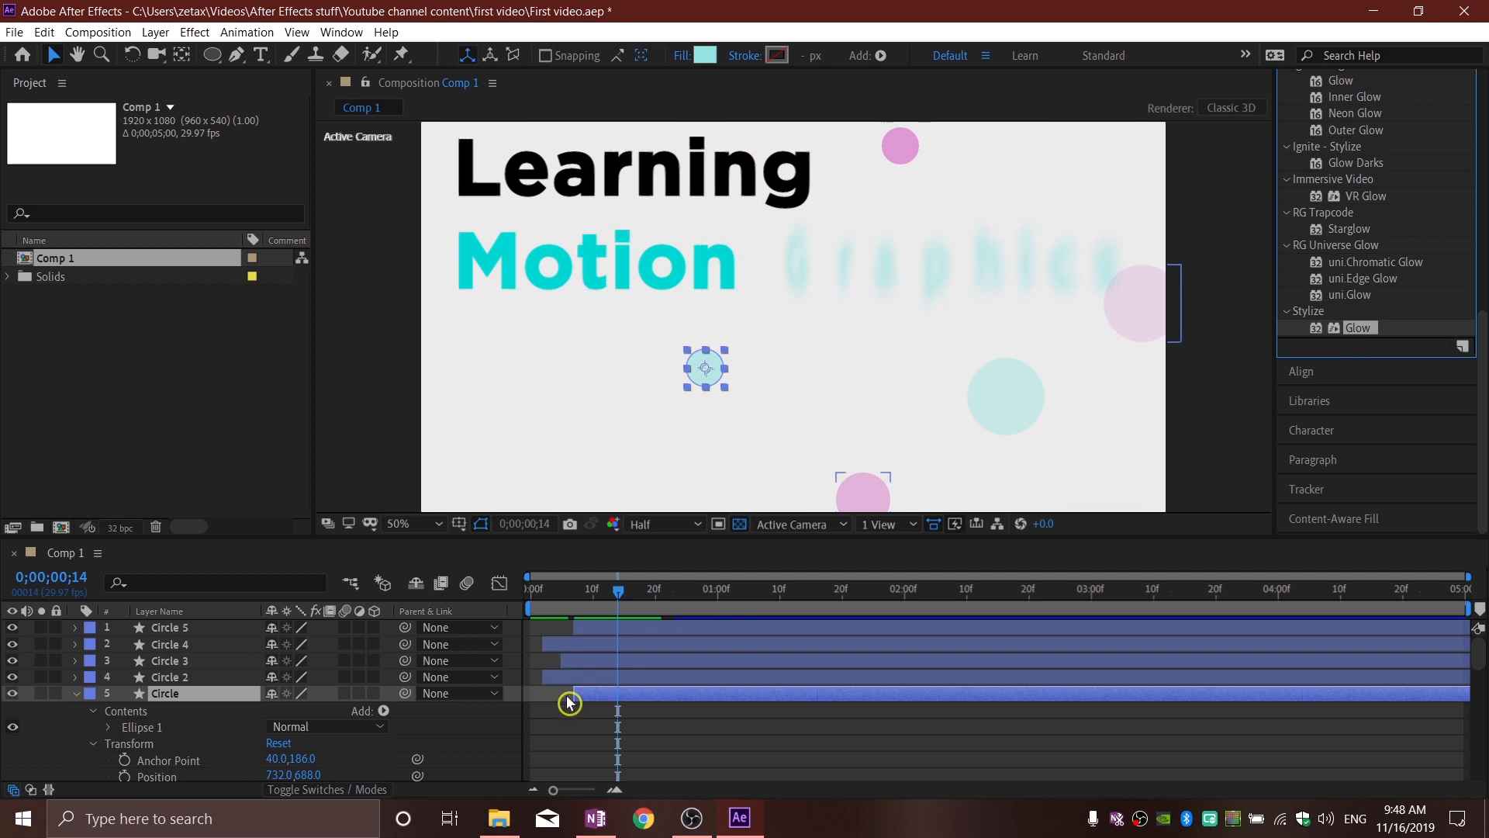
click(77, 695)
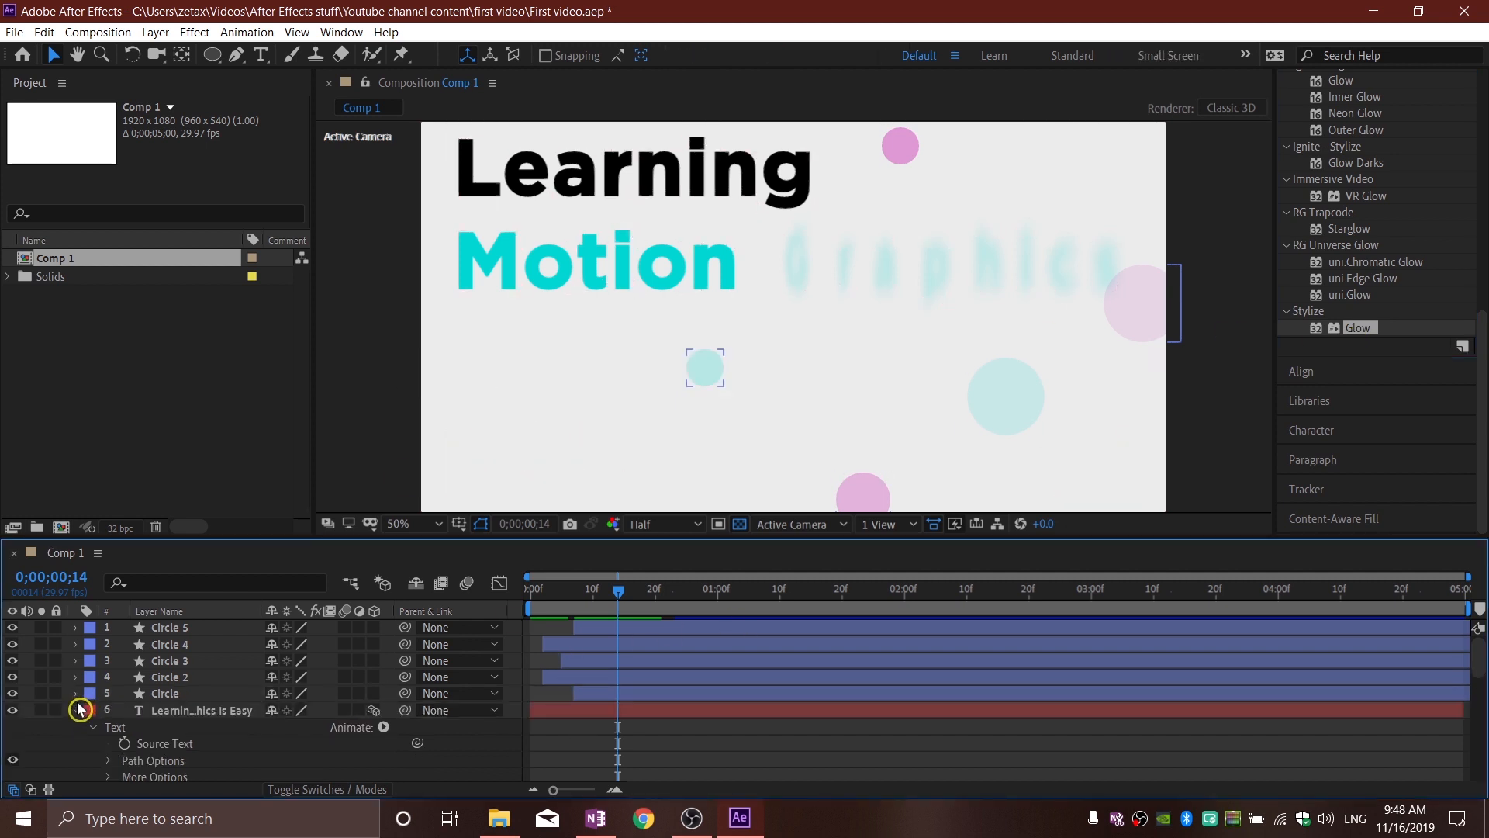
click(213, 634)
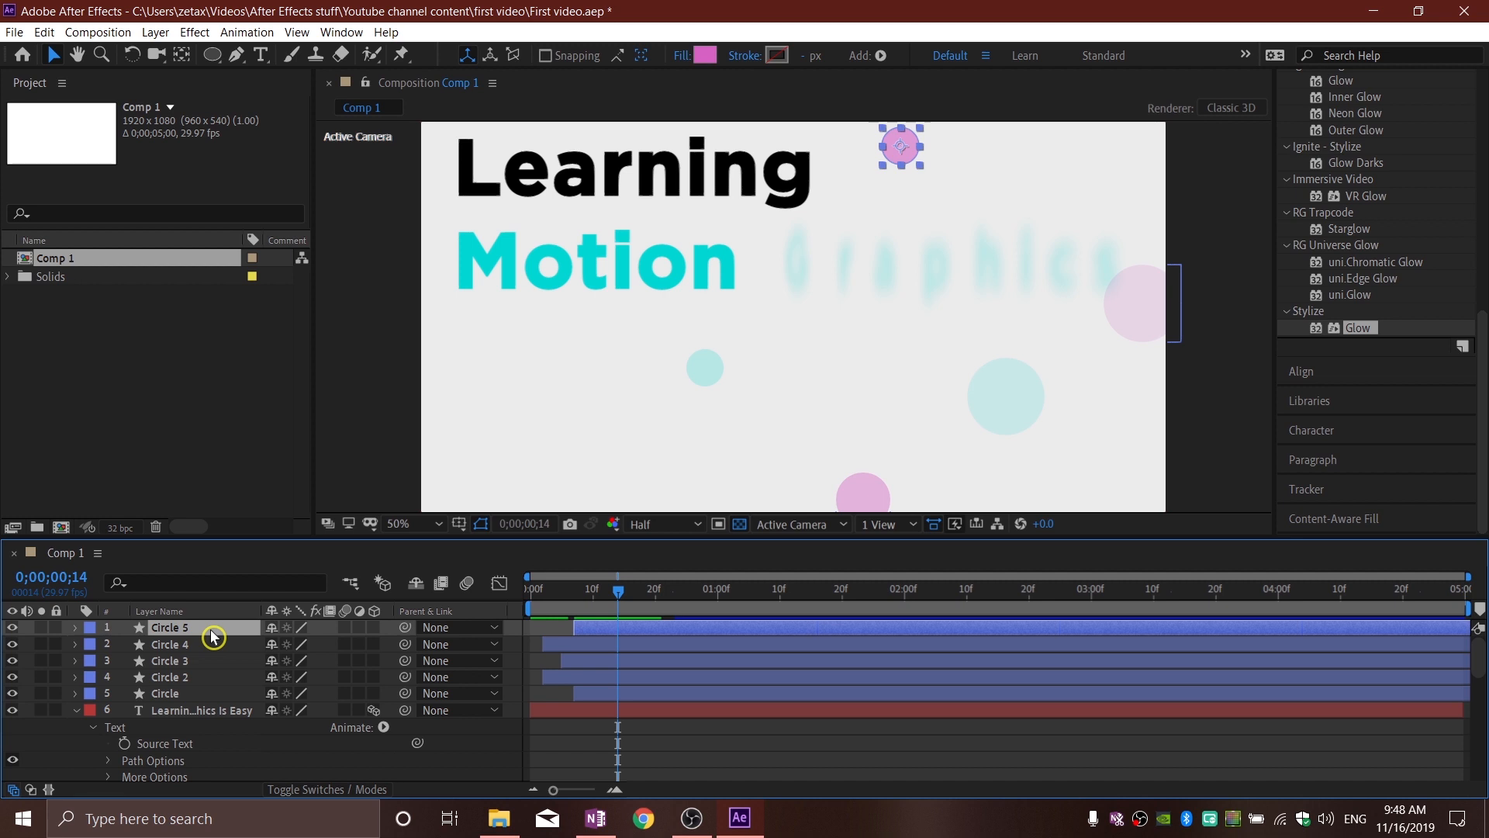
shift+click(183, 702)
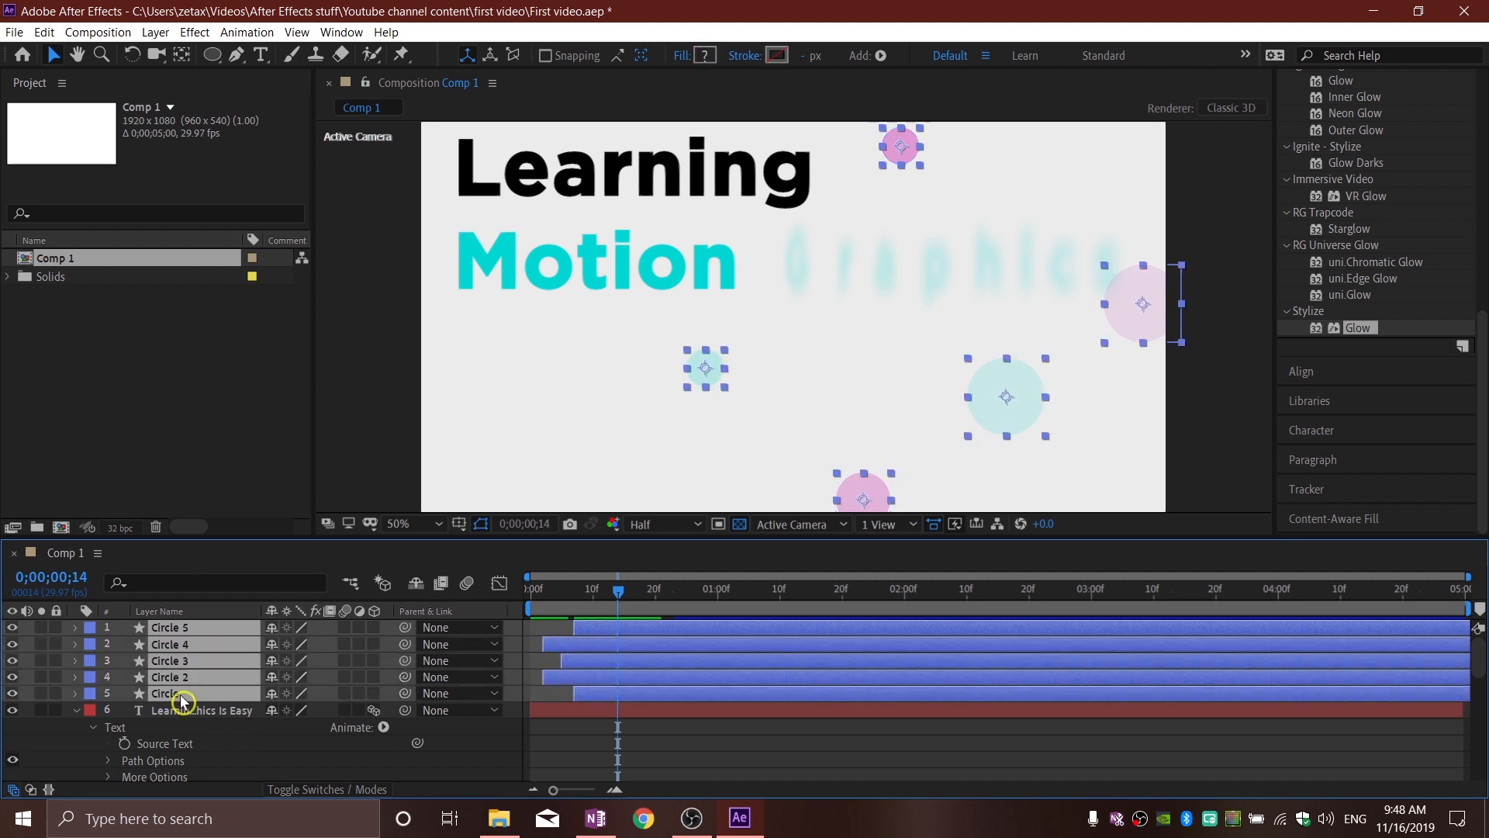
right_click(210, 655)
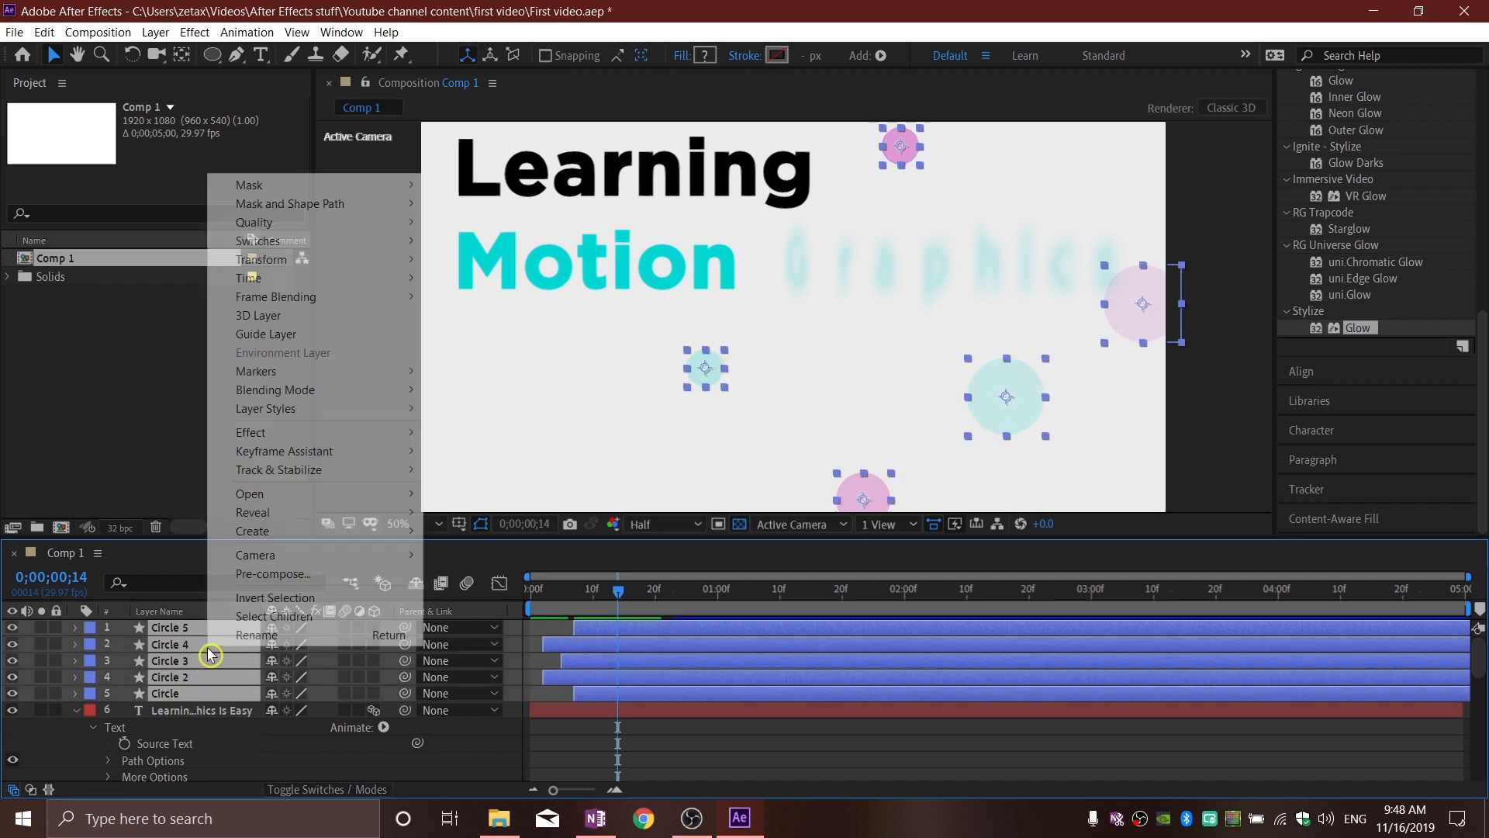
click(284, 576)
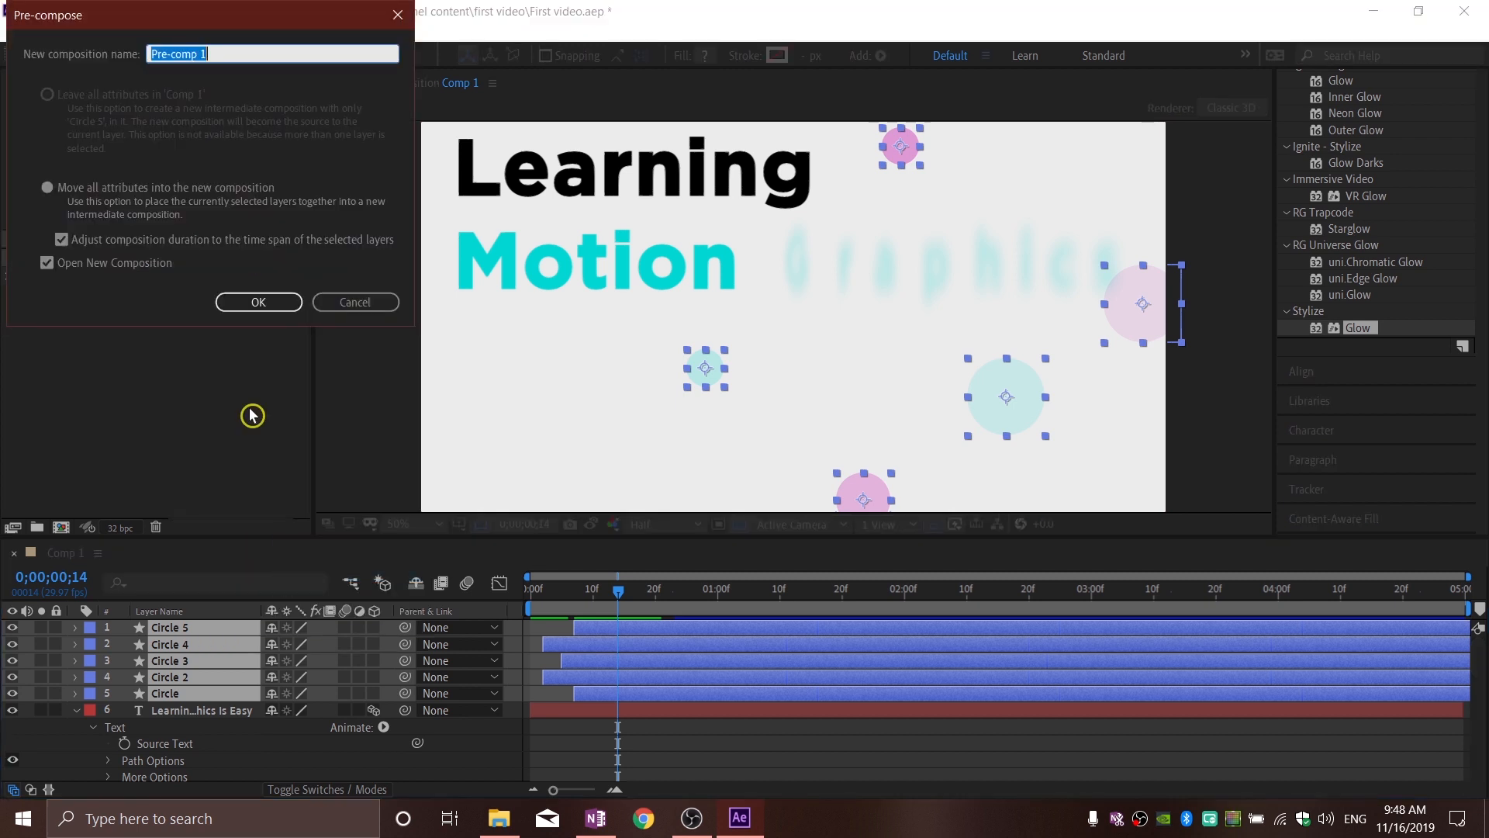
text(Circles)
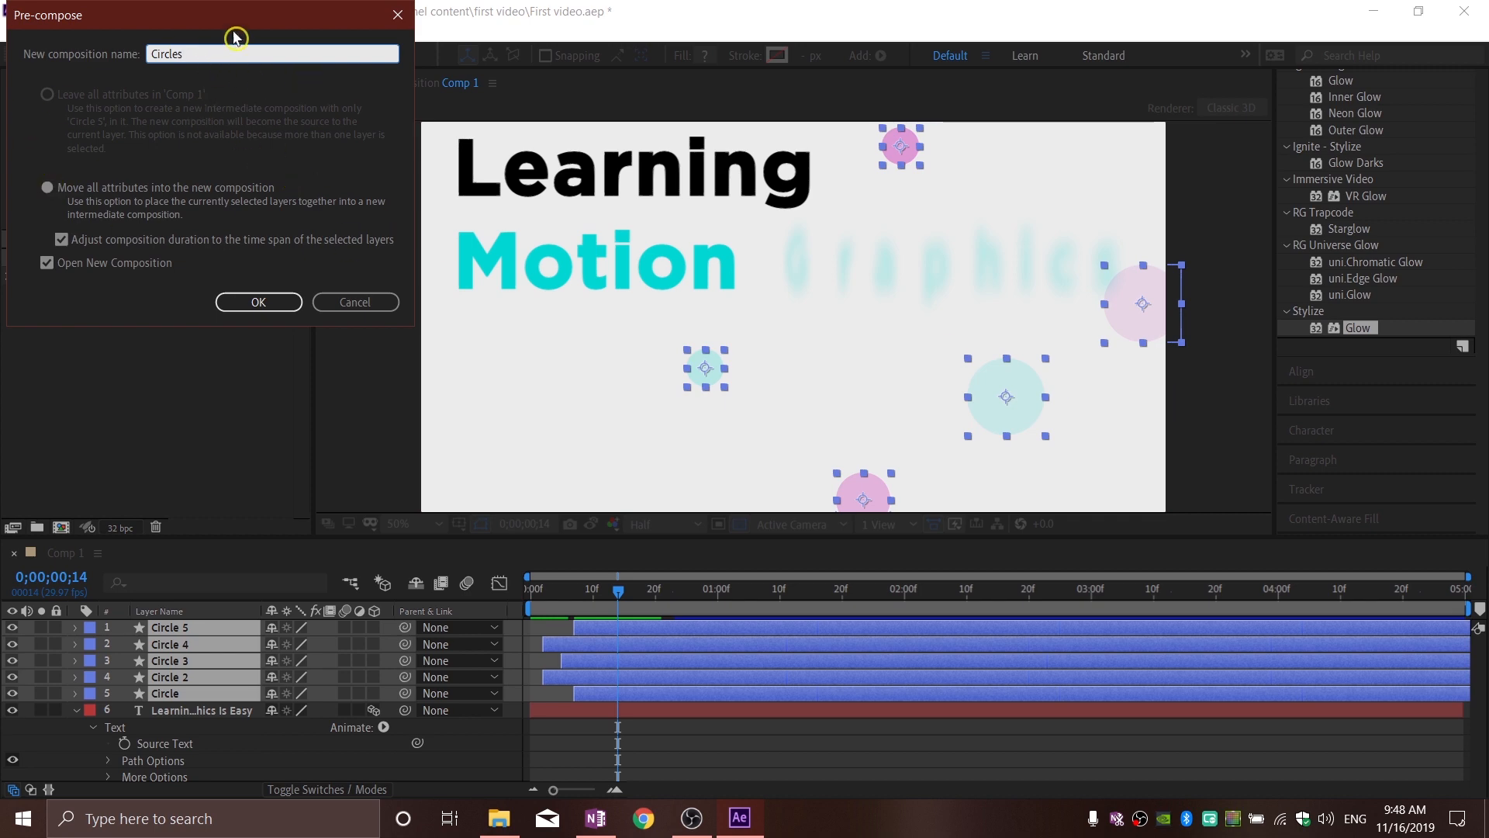
drag(235, 34, 304, 58)
click(332, 341)
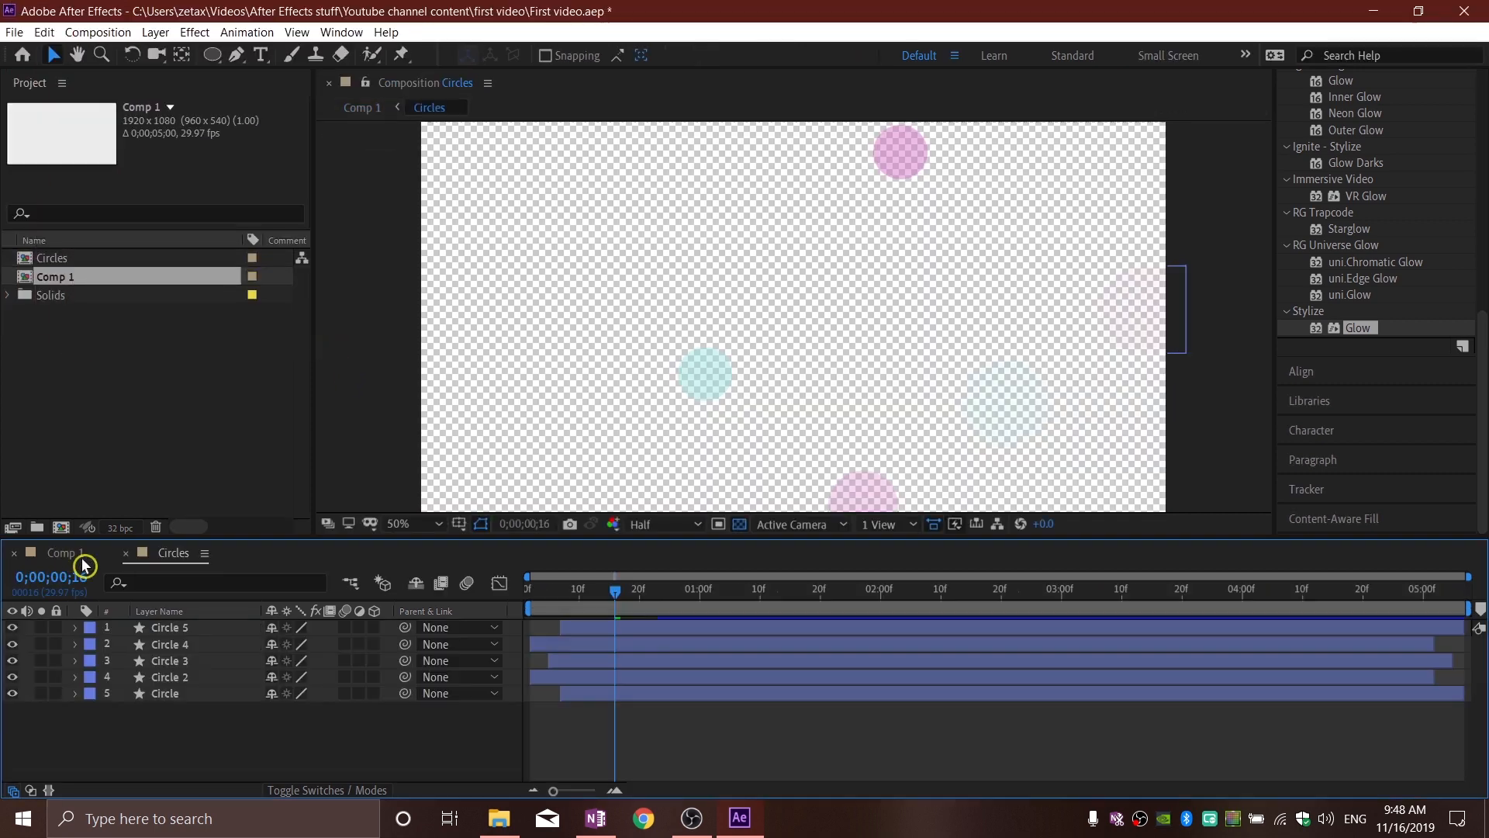
Step: Scrub through the Circles composition, and return to Comp 1 at 0;00;00;11
drag(633, 591, 596, 618)
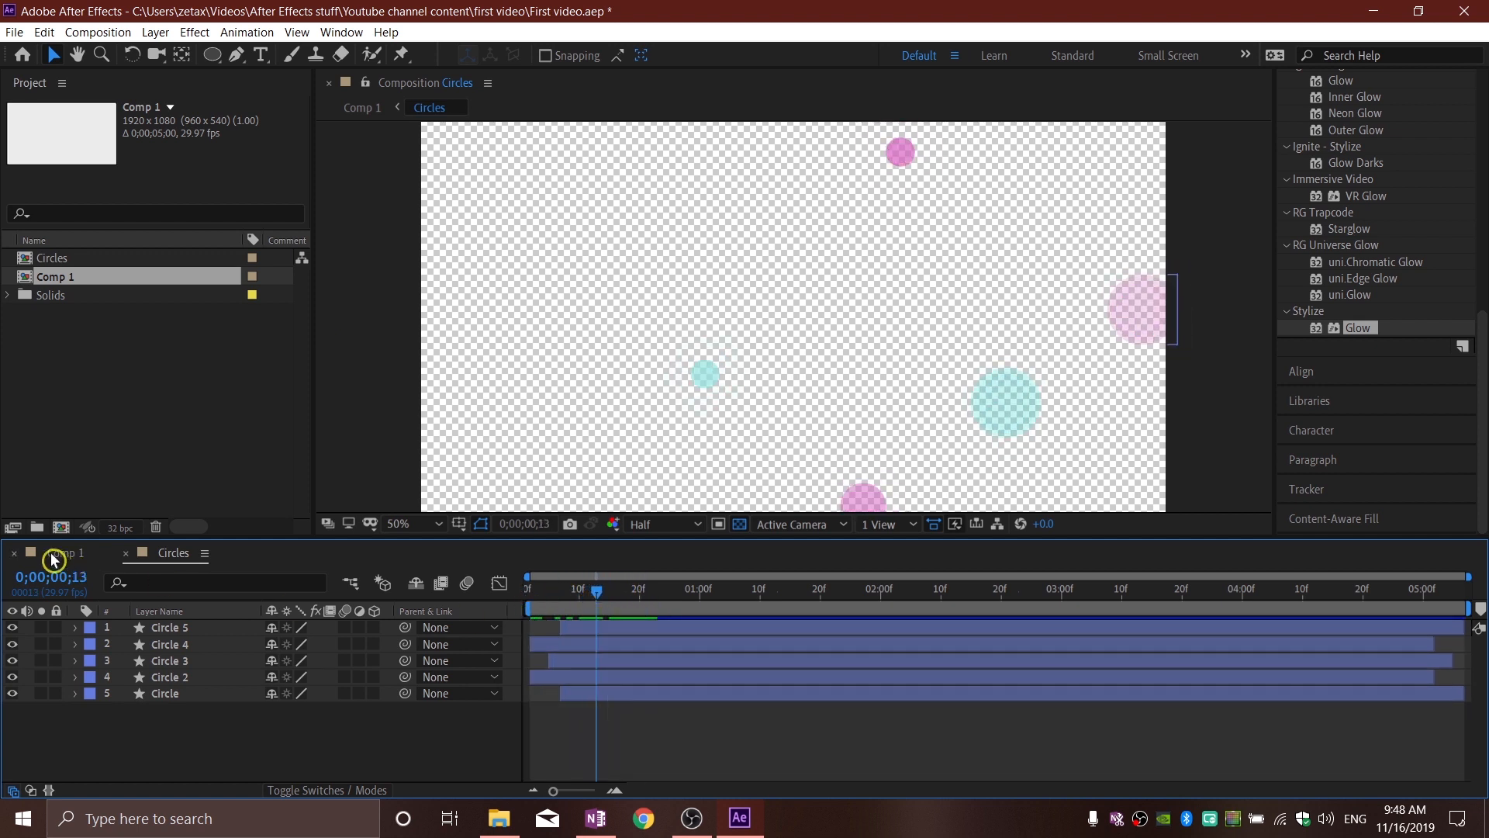
click(67, 553)
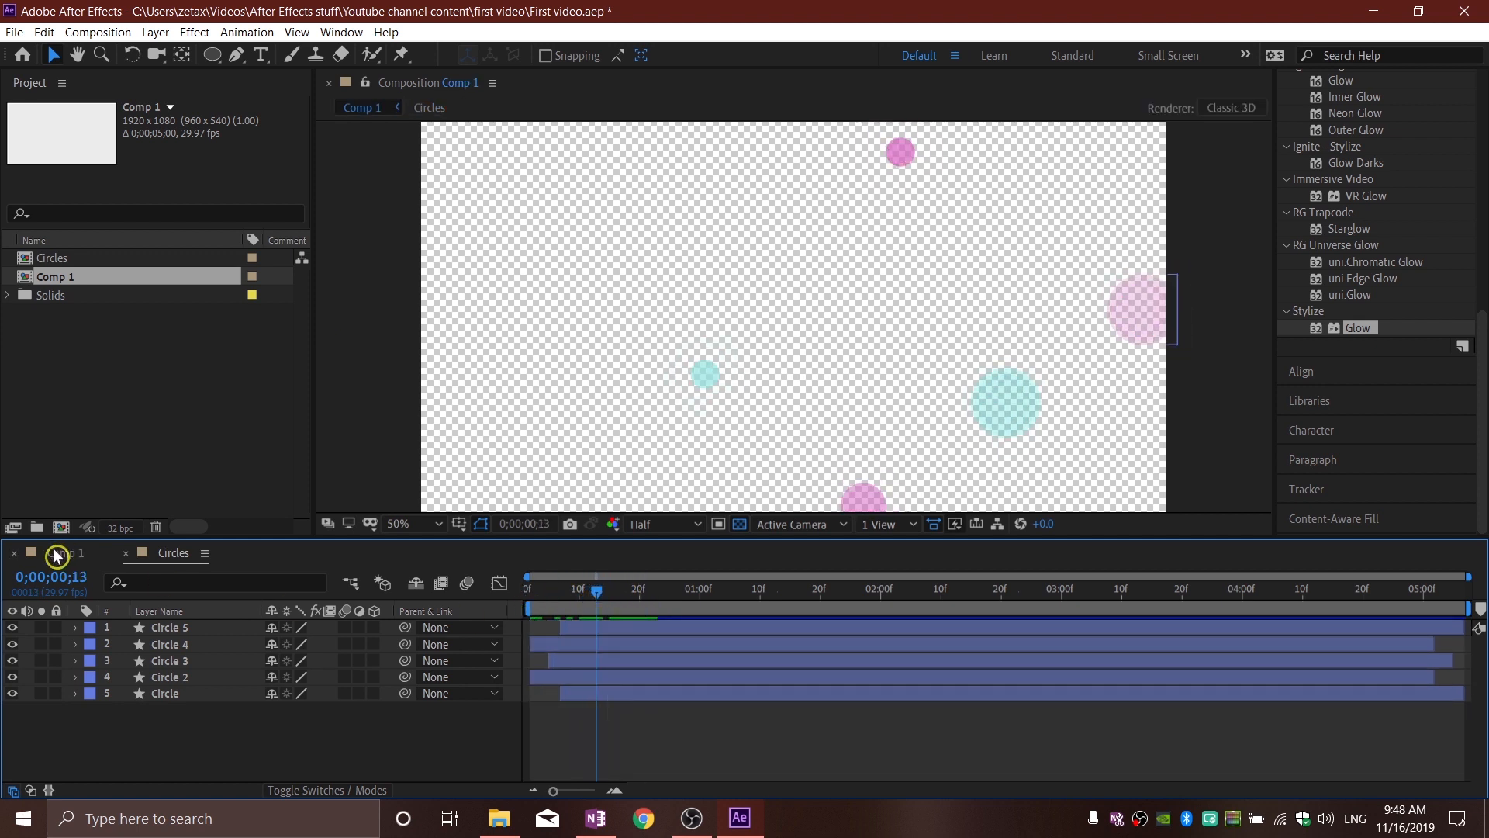
mouse_move(607, 597)
mouse_down()
mouse_move(532, 598)
mouse_move(625, 618)
mouse_move(600, 618)
mouse_up()
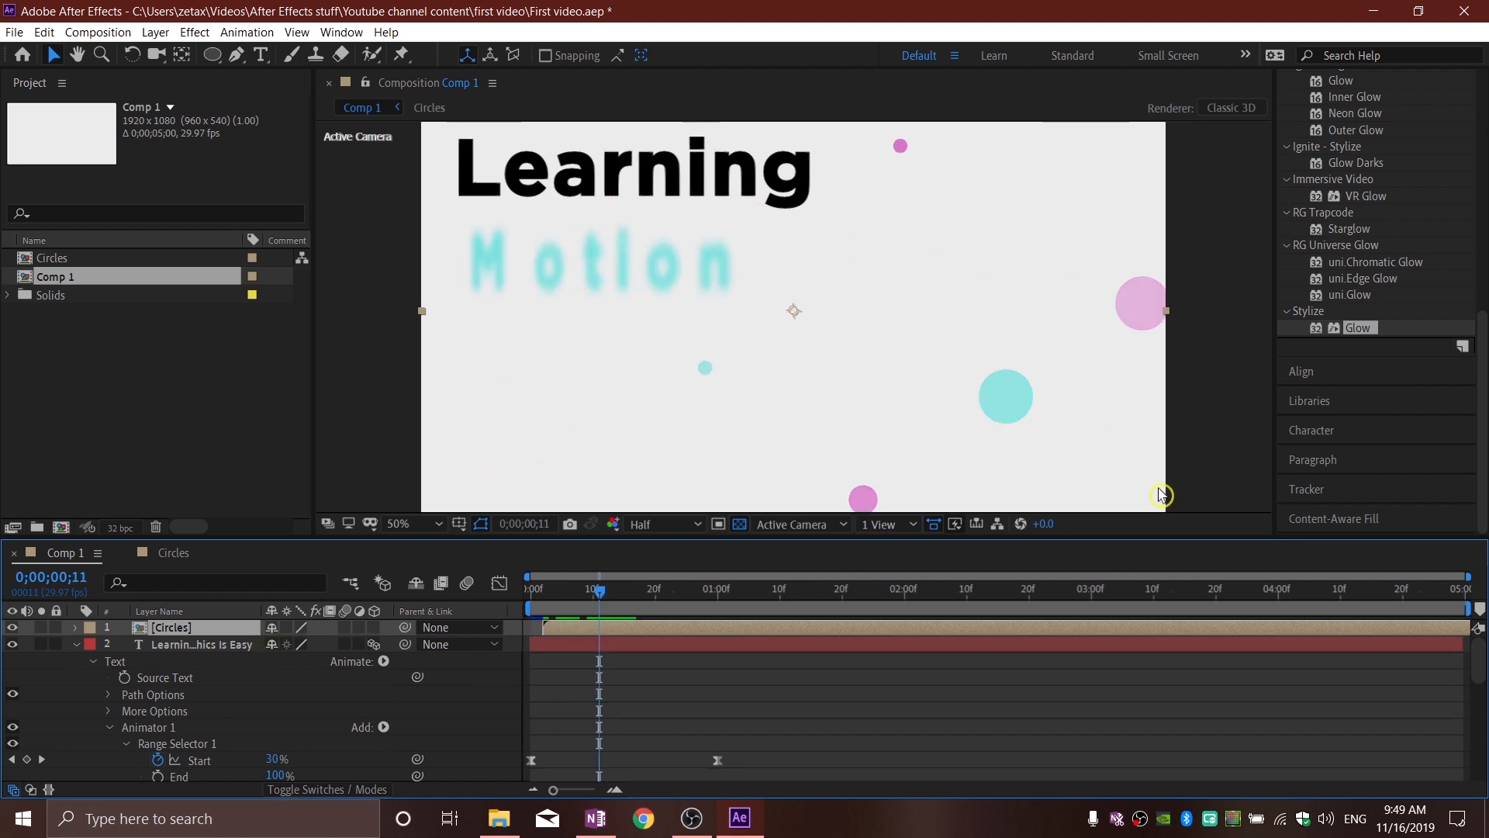
Step: Apply the Glow effect to the Circles layer with Glow Threshold 89%, Glow Radius 37 and Glow Intensity 1.6
drag(1362, 332, 204, 630)
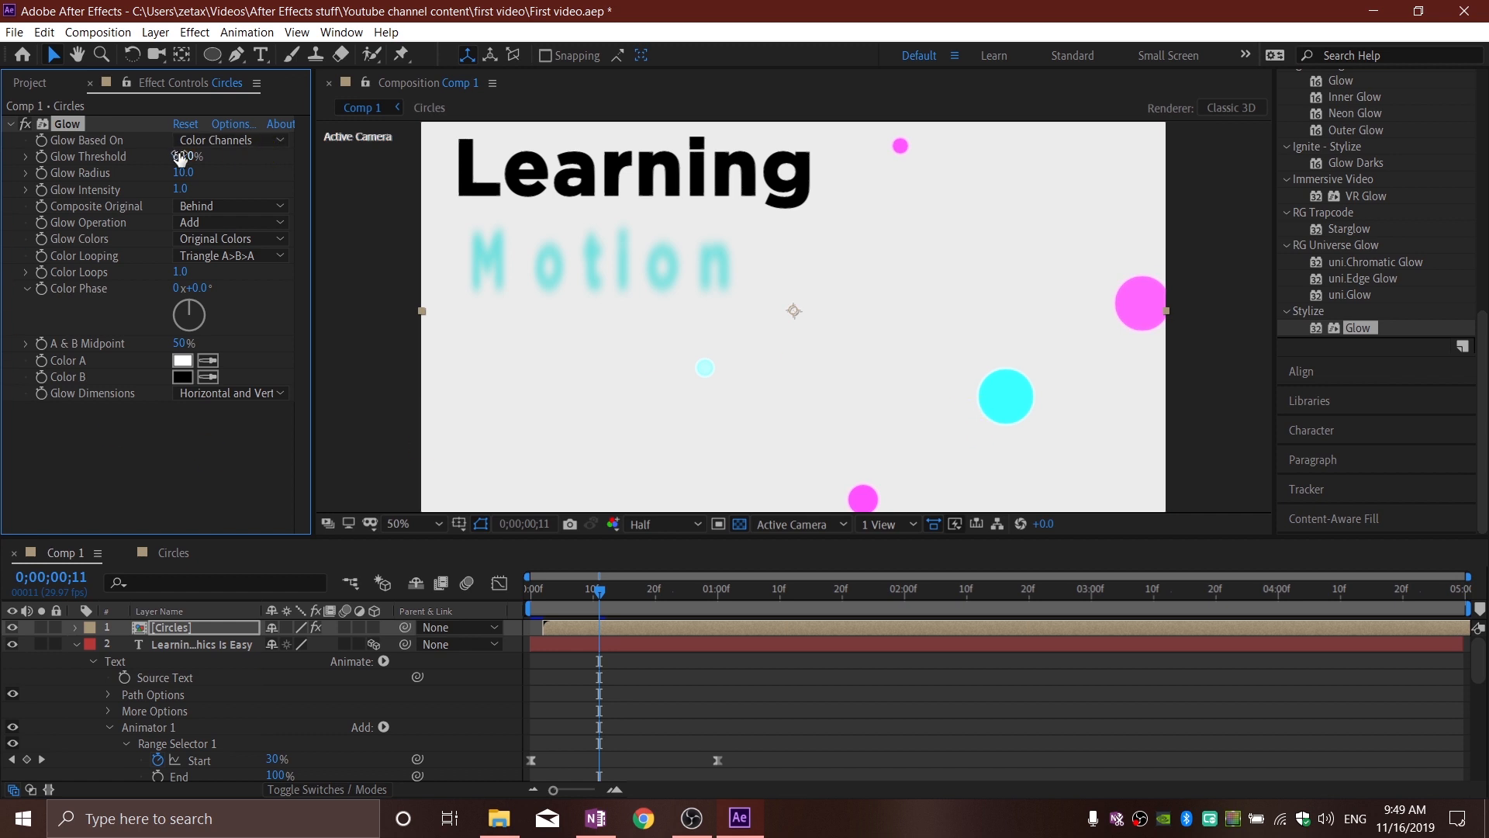
drag(186, 155, 208, 183)
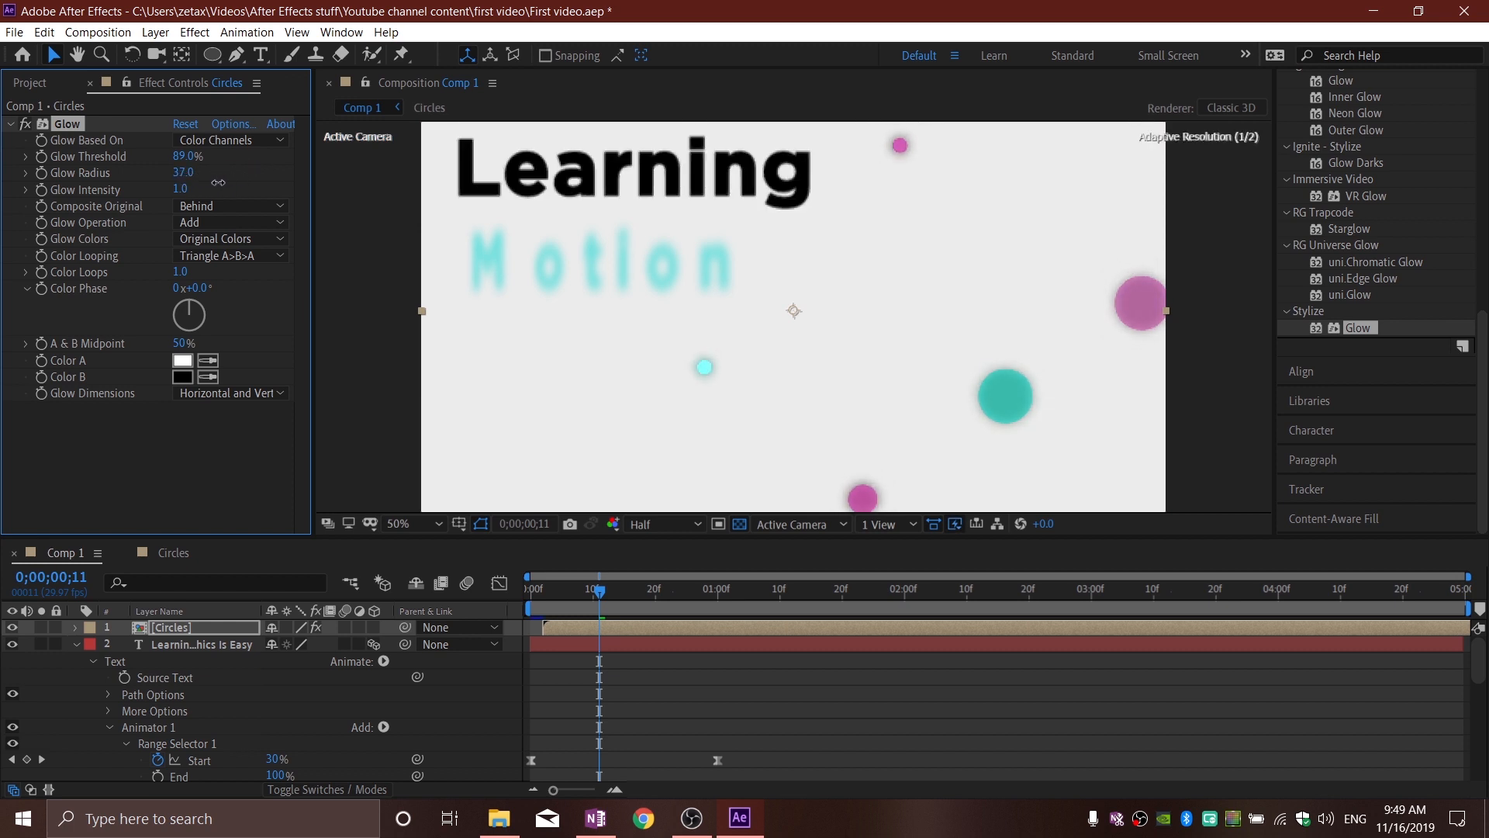
drag(180, 188, 220, 183)
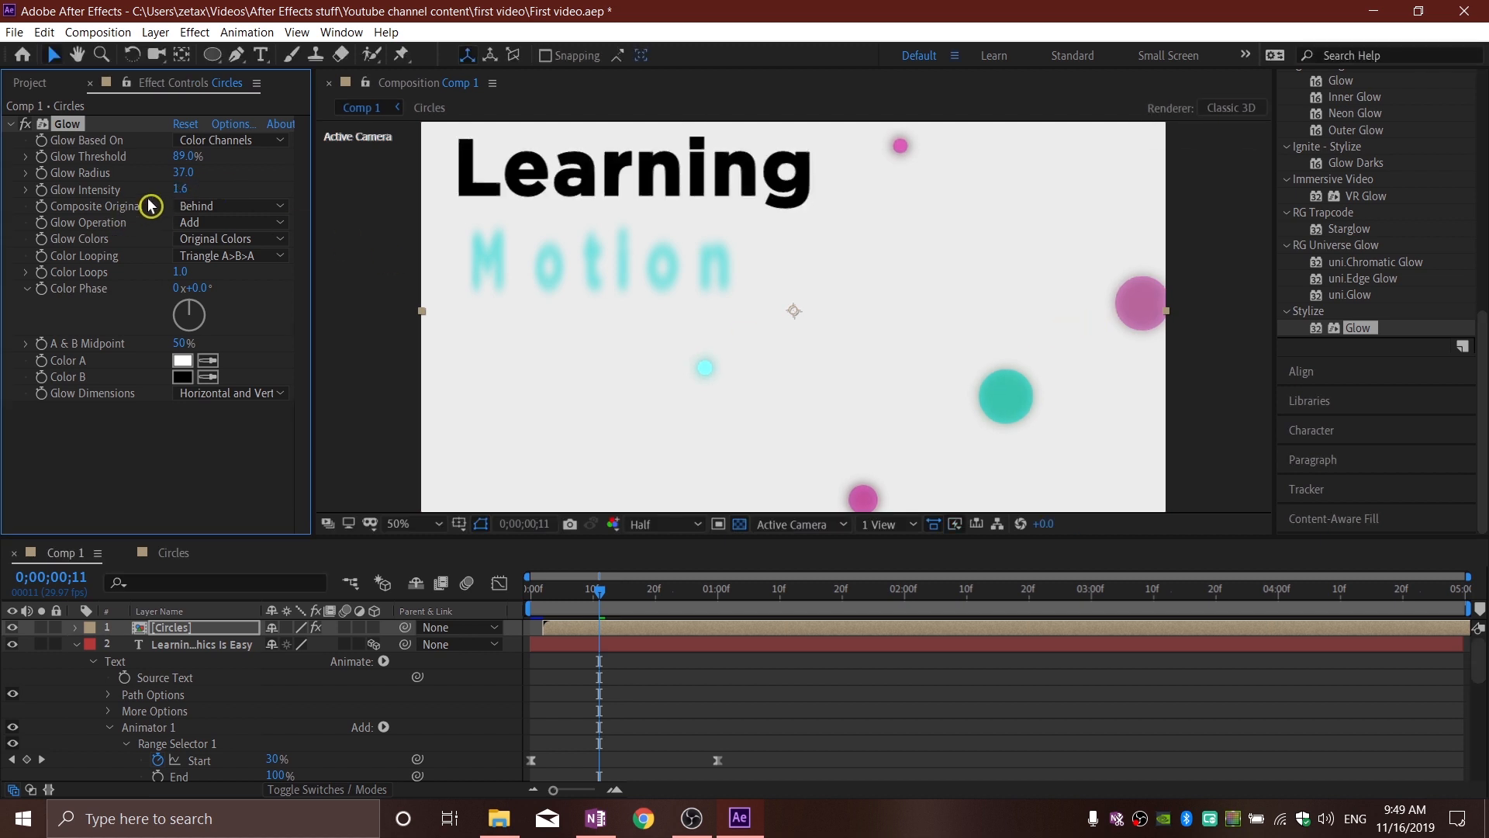
Step: Set the Circles layer's Glow Threshold to 74.5% at 0;00;00;14, and preview the glow up to 0;00;00;17
mouse_move(604, 586)
mouse_down()
mouse_move(641, 599)
mouse_move(618, 598)
mouse_up()
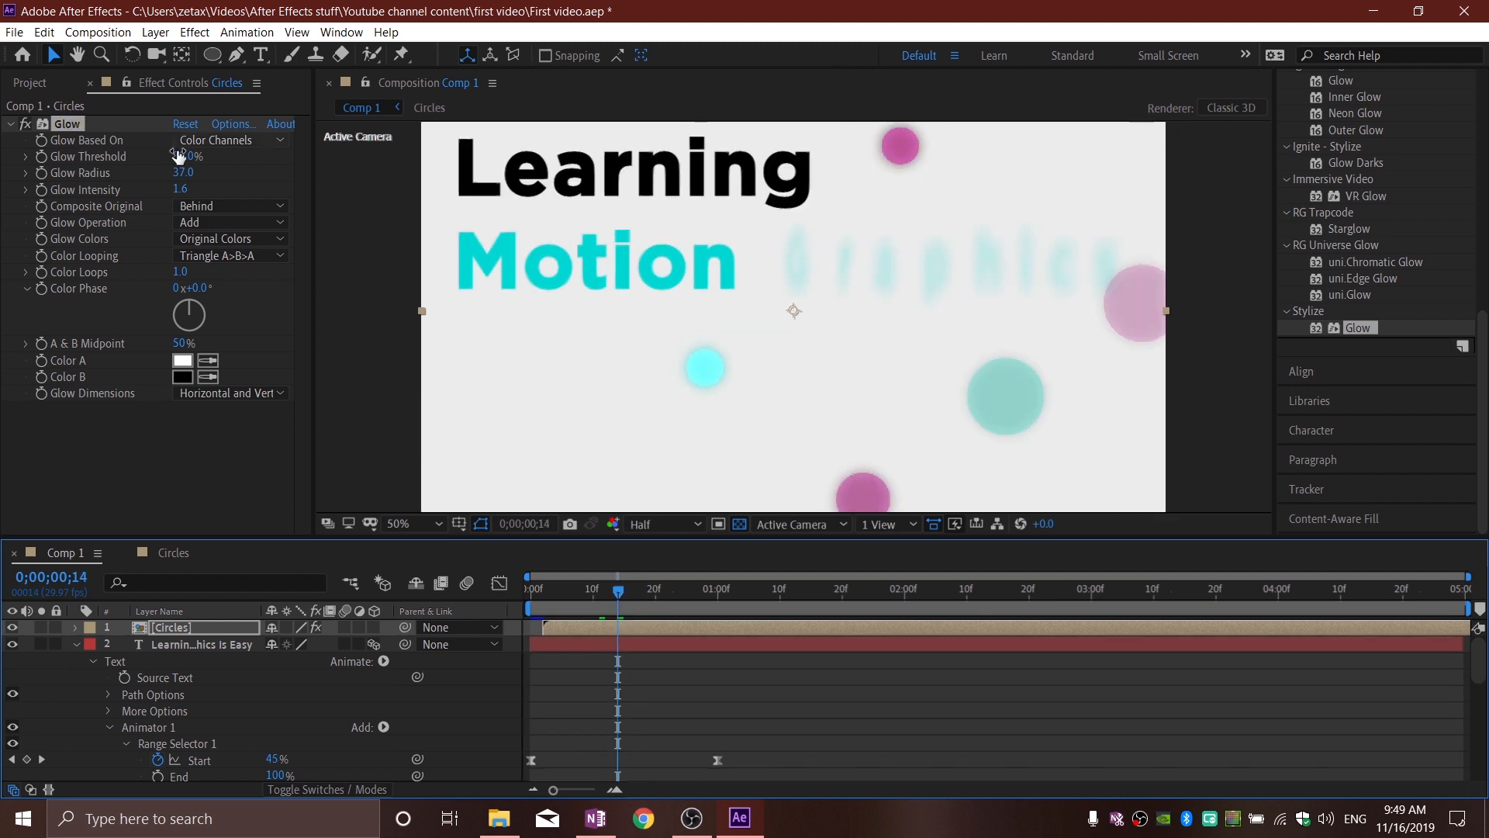
drag(185, 156, 167, 159)
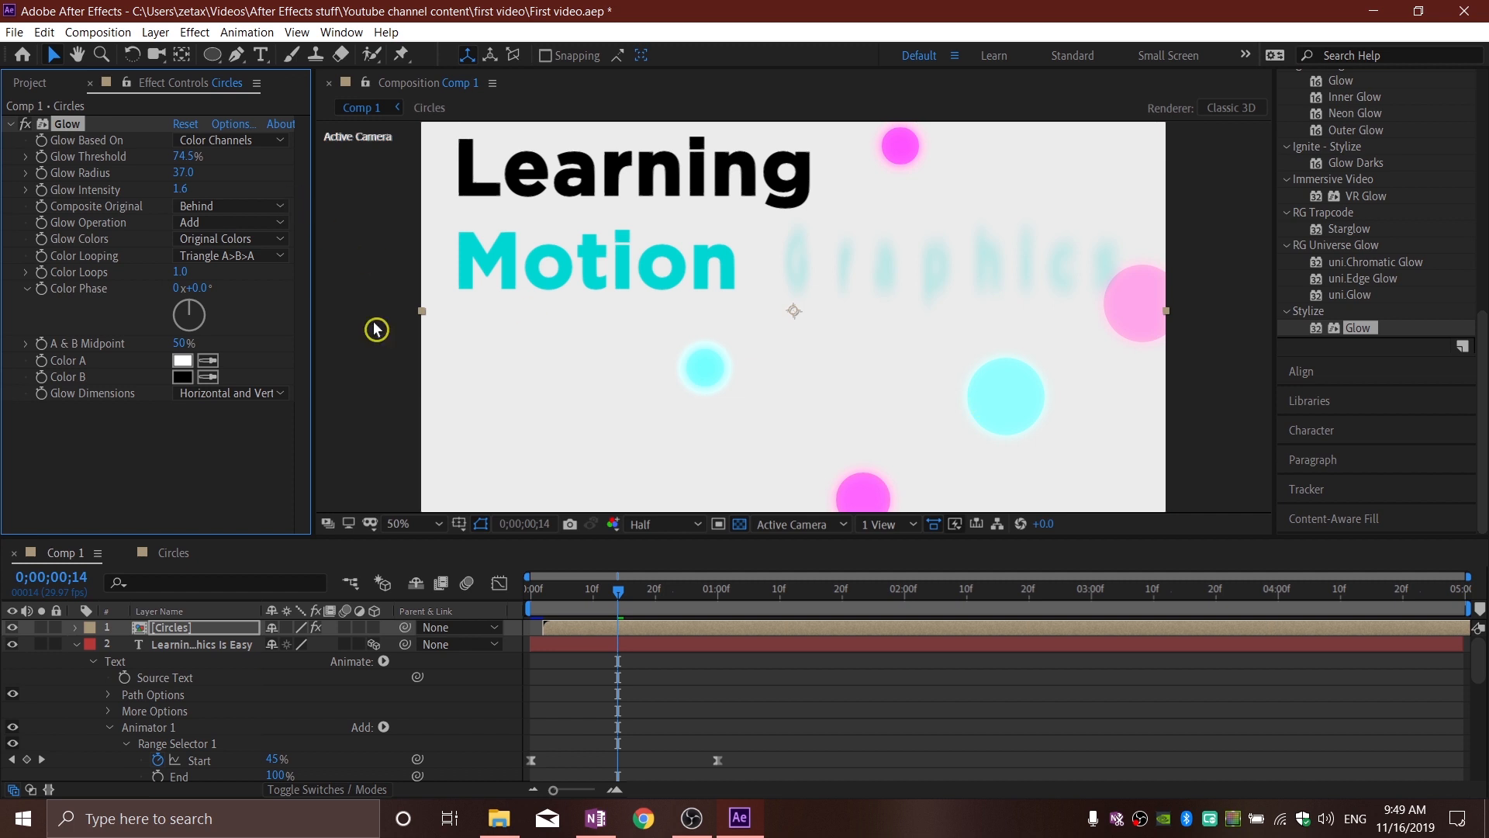
mouse_move(636, 595)
mouse_down()
mouse_move(667, 595)
mouse_move(634, 601)
mouse_up()
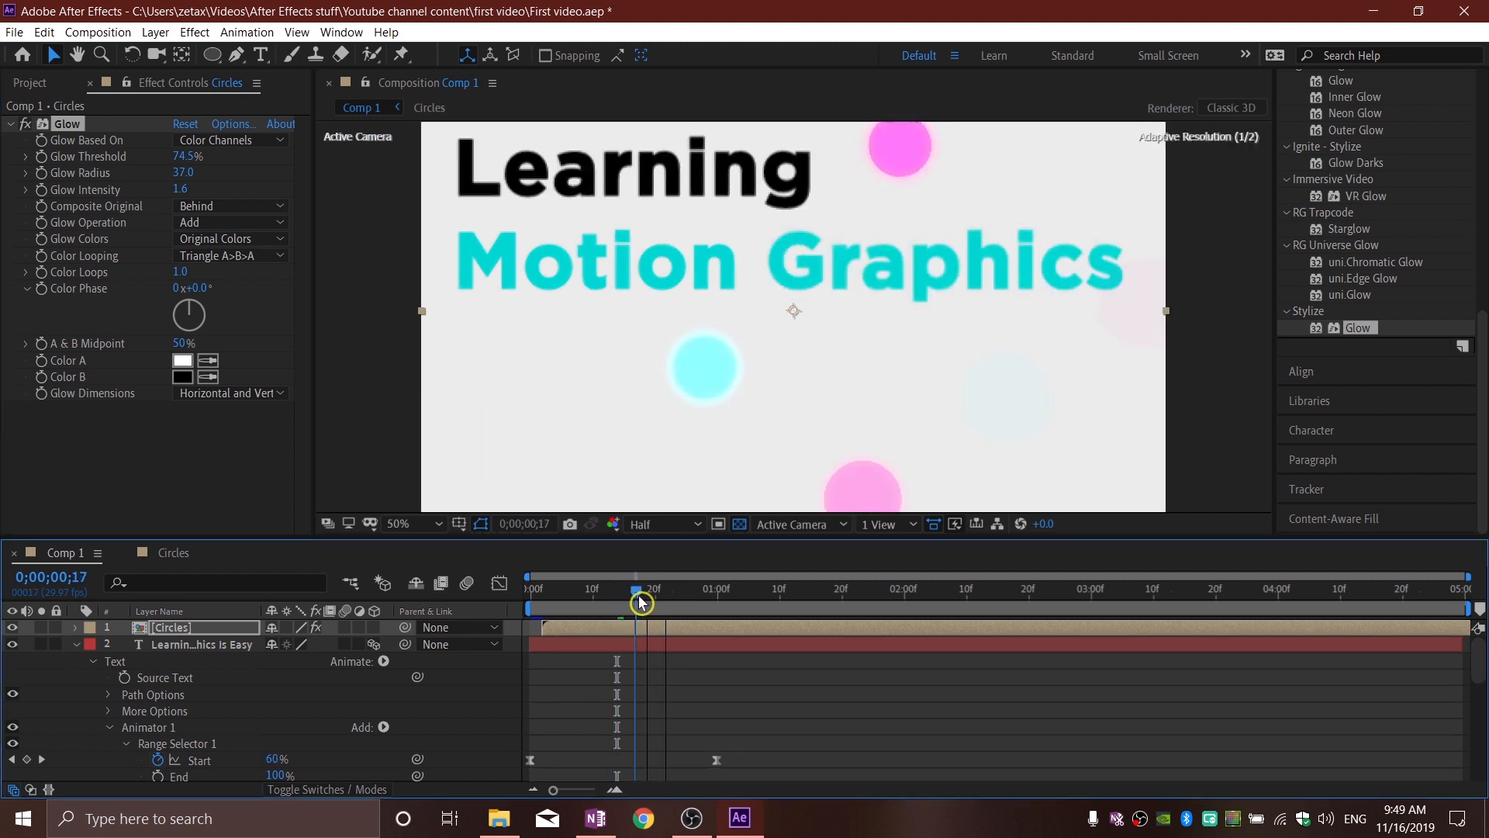
Step: Apply the Glow effect to the Learning Motion Graphics Is Easy text layer and scrub through the reveal
drag(1366, 331, 207, 645)
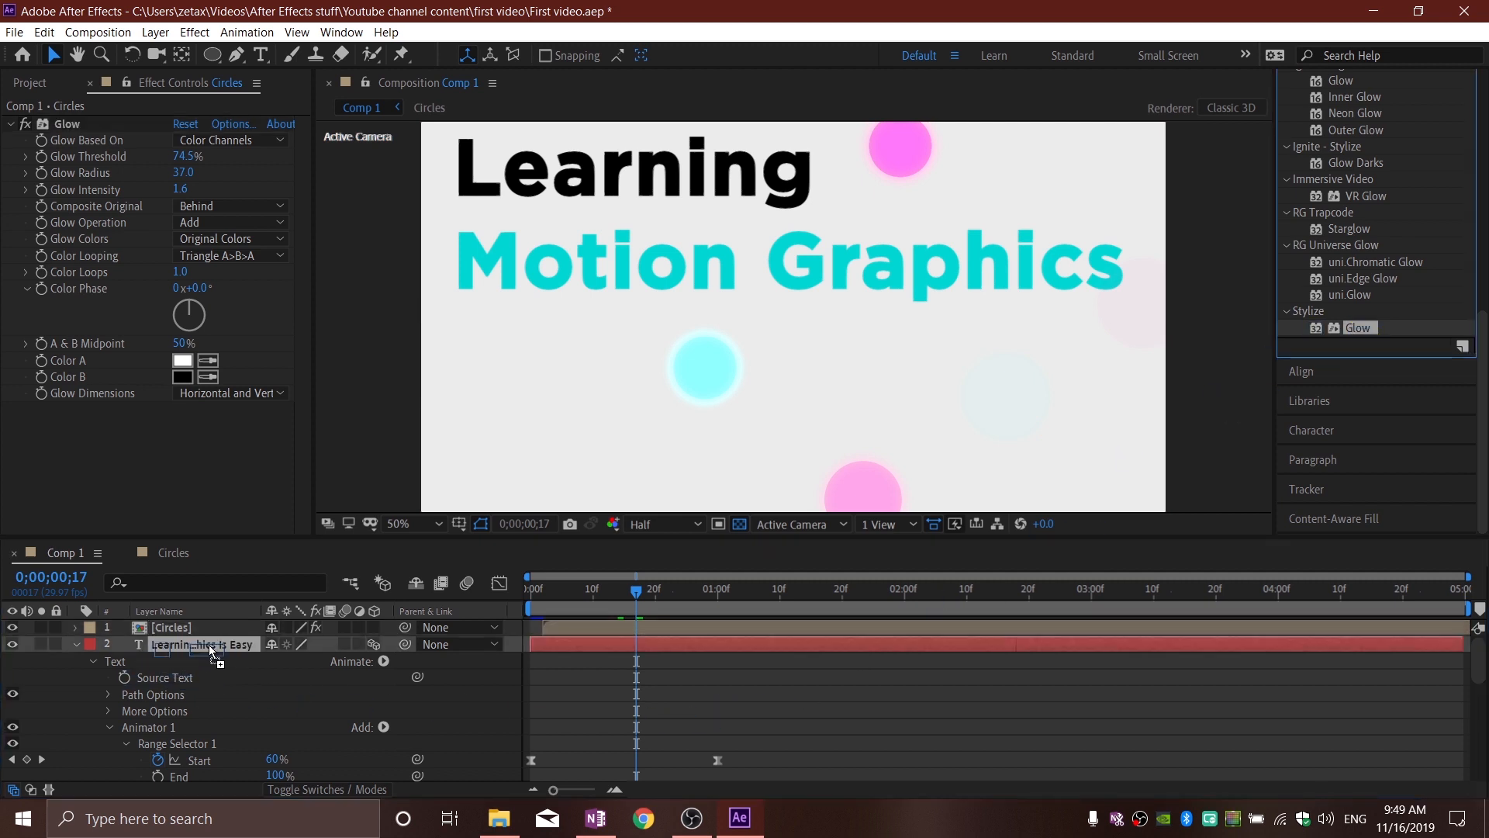
drag(208, 645, 208, 644)
mouse_move(637, 594)
mouse_down()
mouse_move(708, 595)
mouse_move(547, 605)
mouse_move(636, 603)
mouse_up()
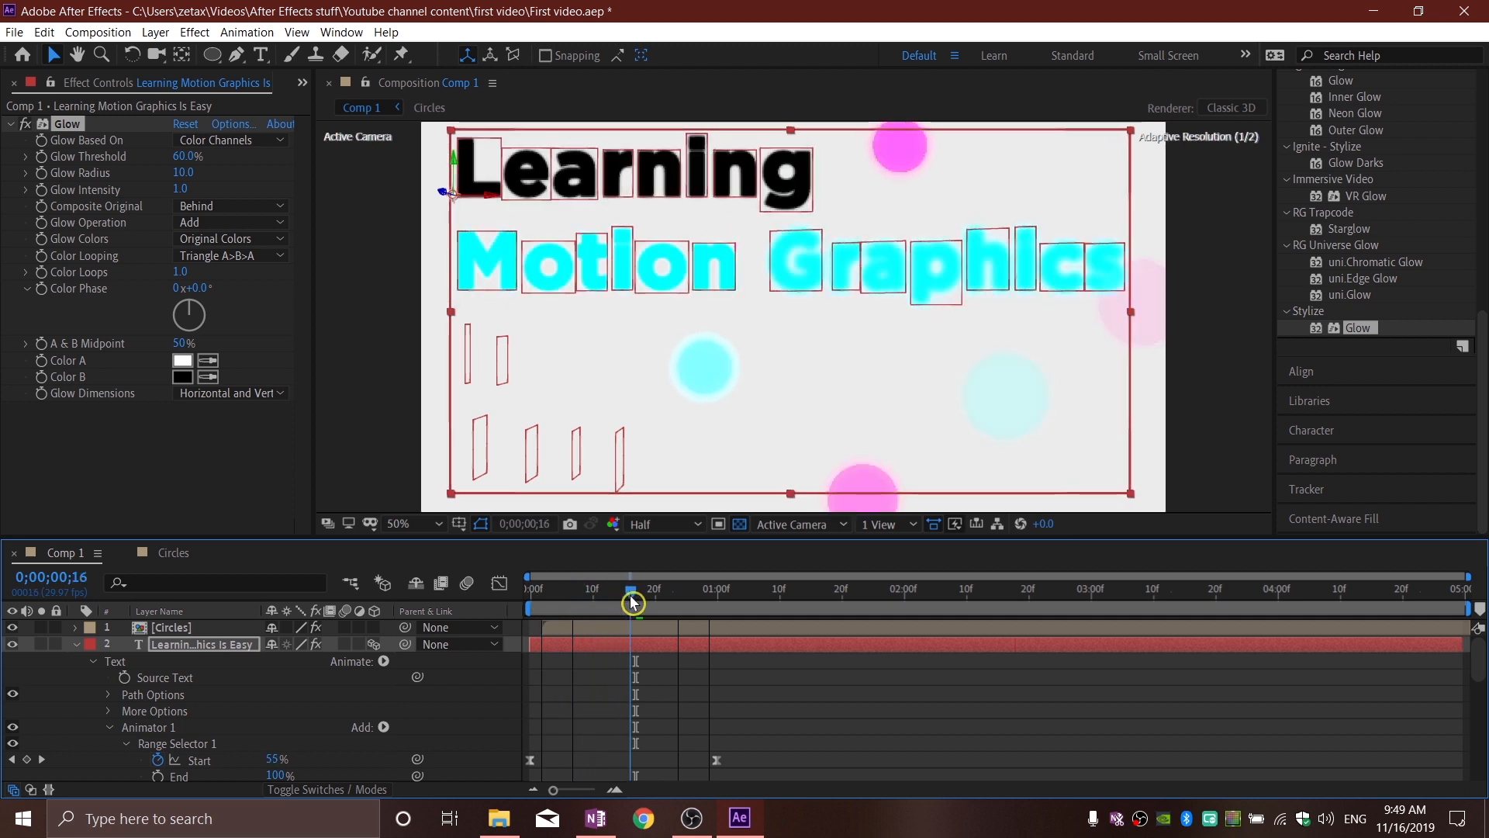
Step: Collapse the text layer, enable motion blur for the text and Circles layers, and go to 0;00;00;27
click(75, 647)
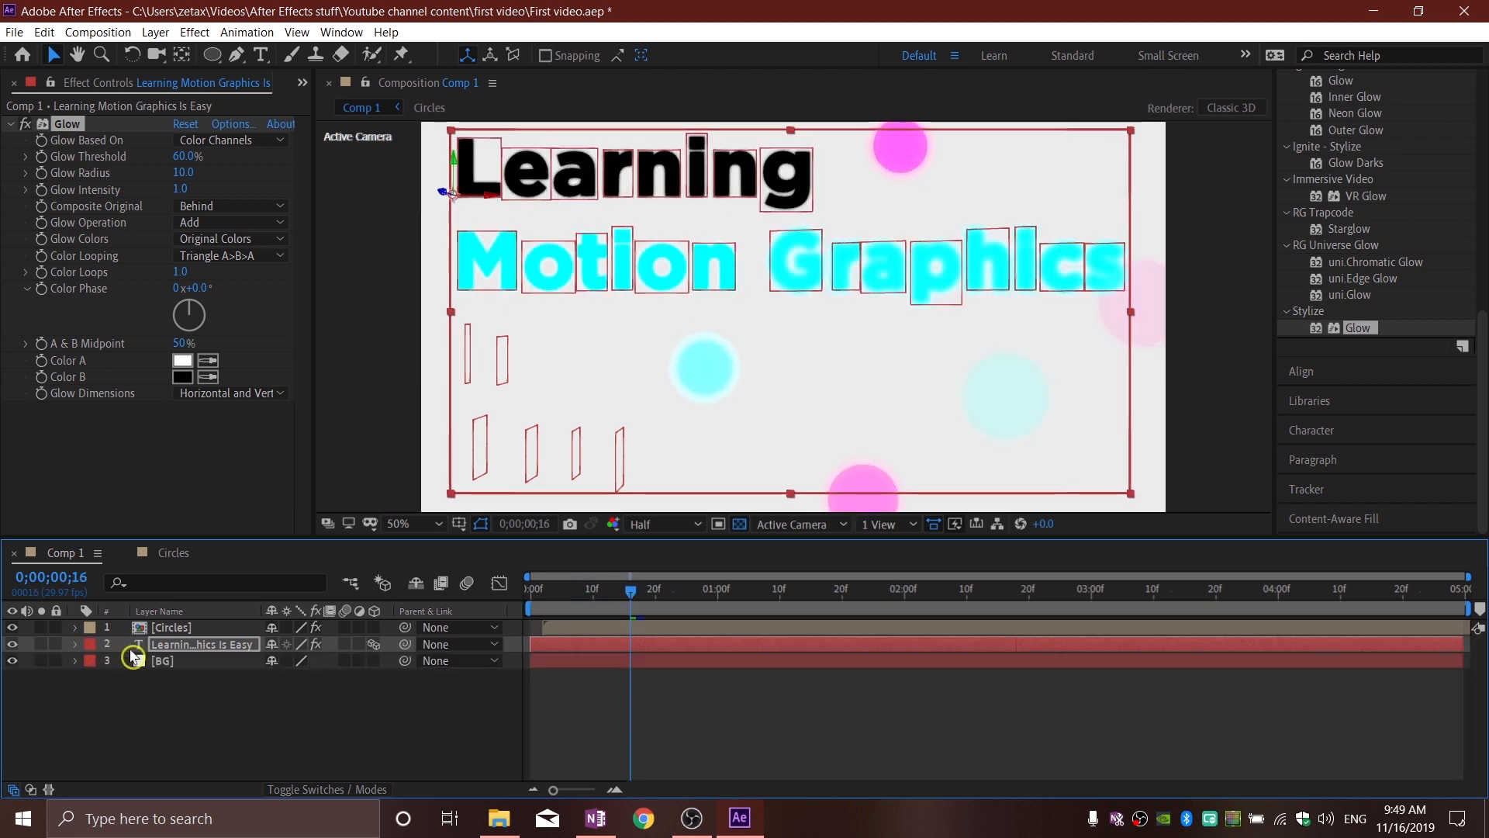
click(344, 646)
drag(630, 594, 698, 603)
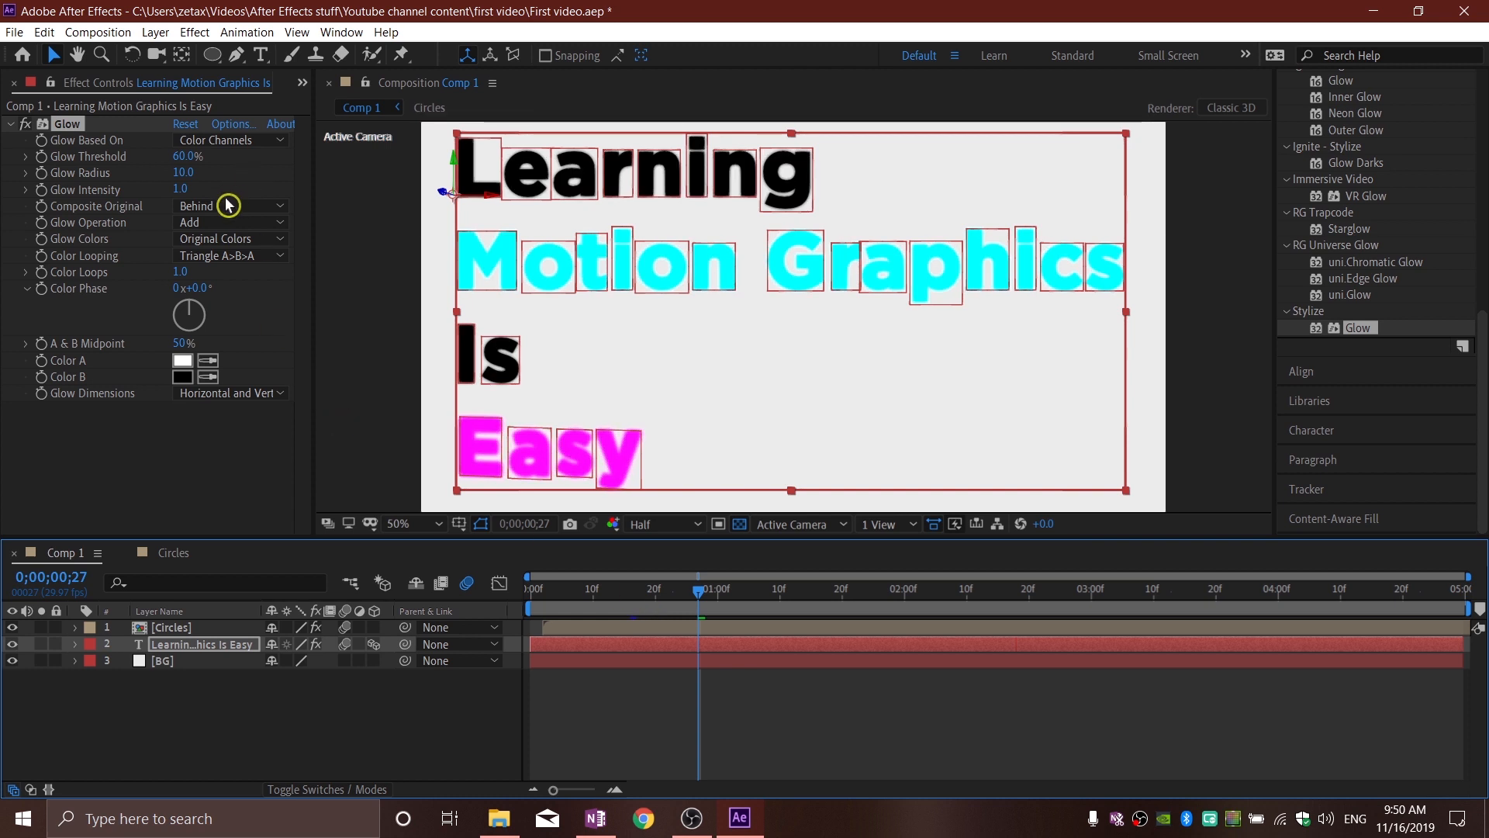
Step: Set the text layer's Glow Radius to 5 and preview the result at 0;00;00;17
drag(183, 178, 179, 181)
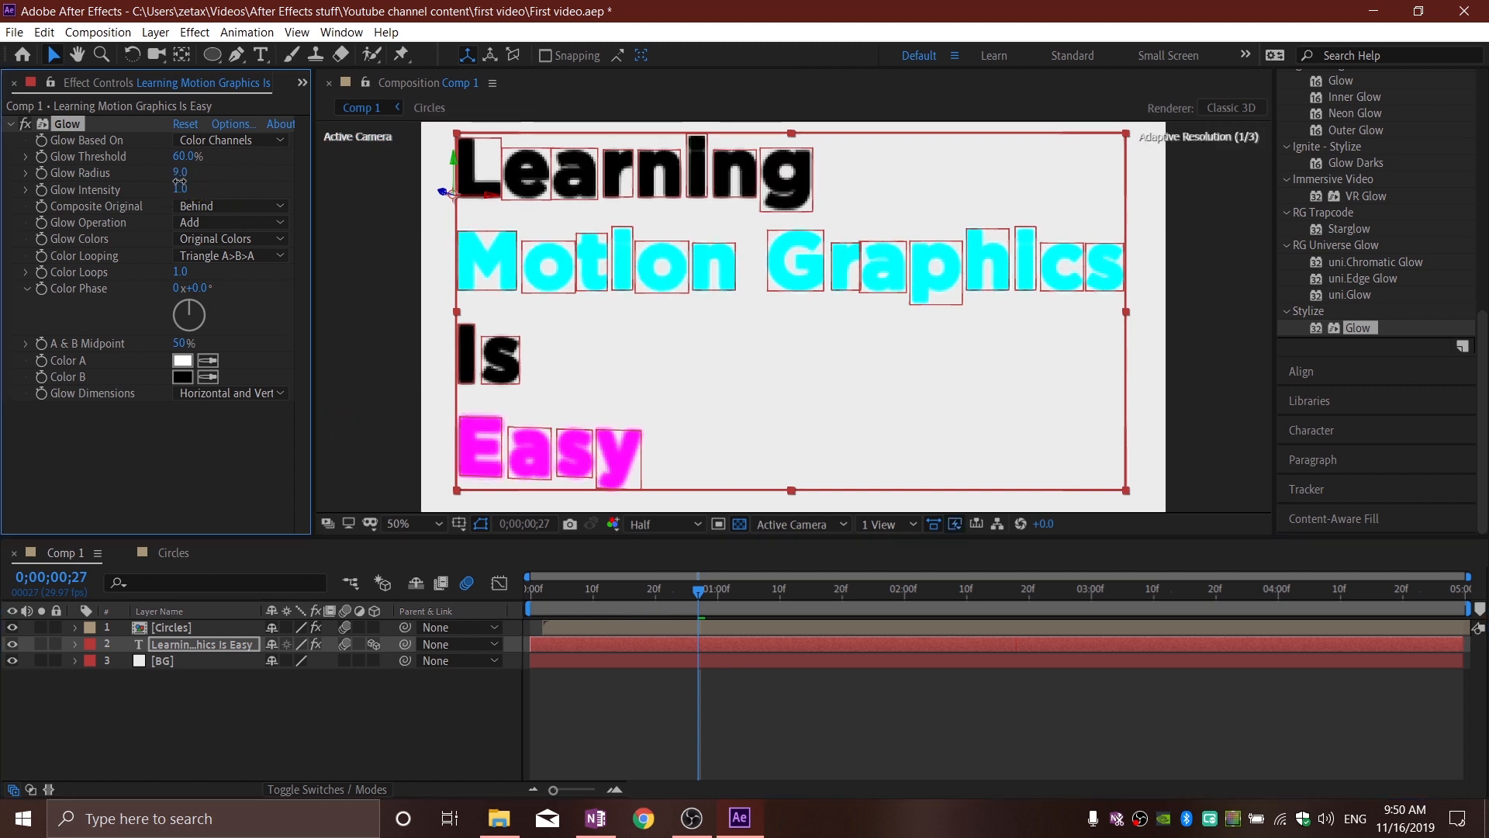
drag(177, 181, 176, 181)
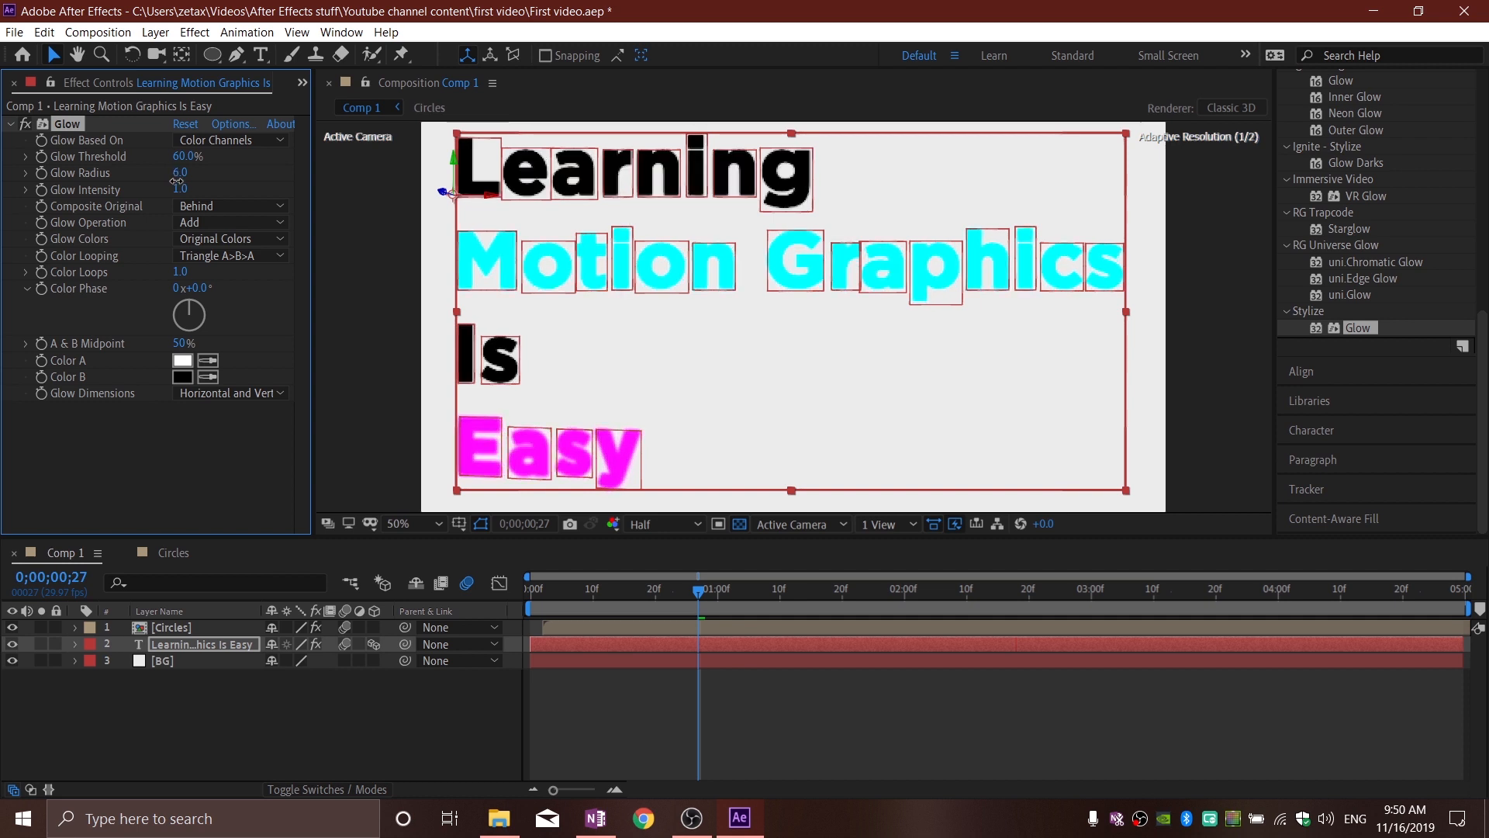
click(771, 701)
drag(675, 597, 636, 597)
click(374, 307)
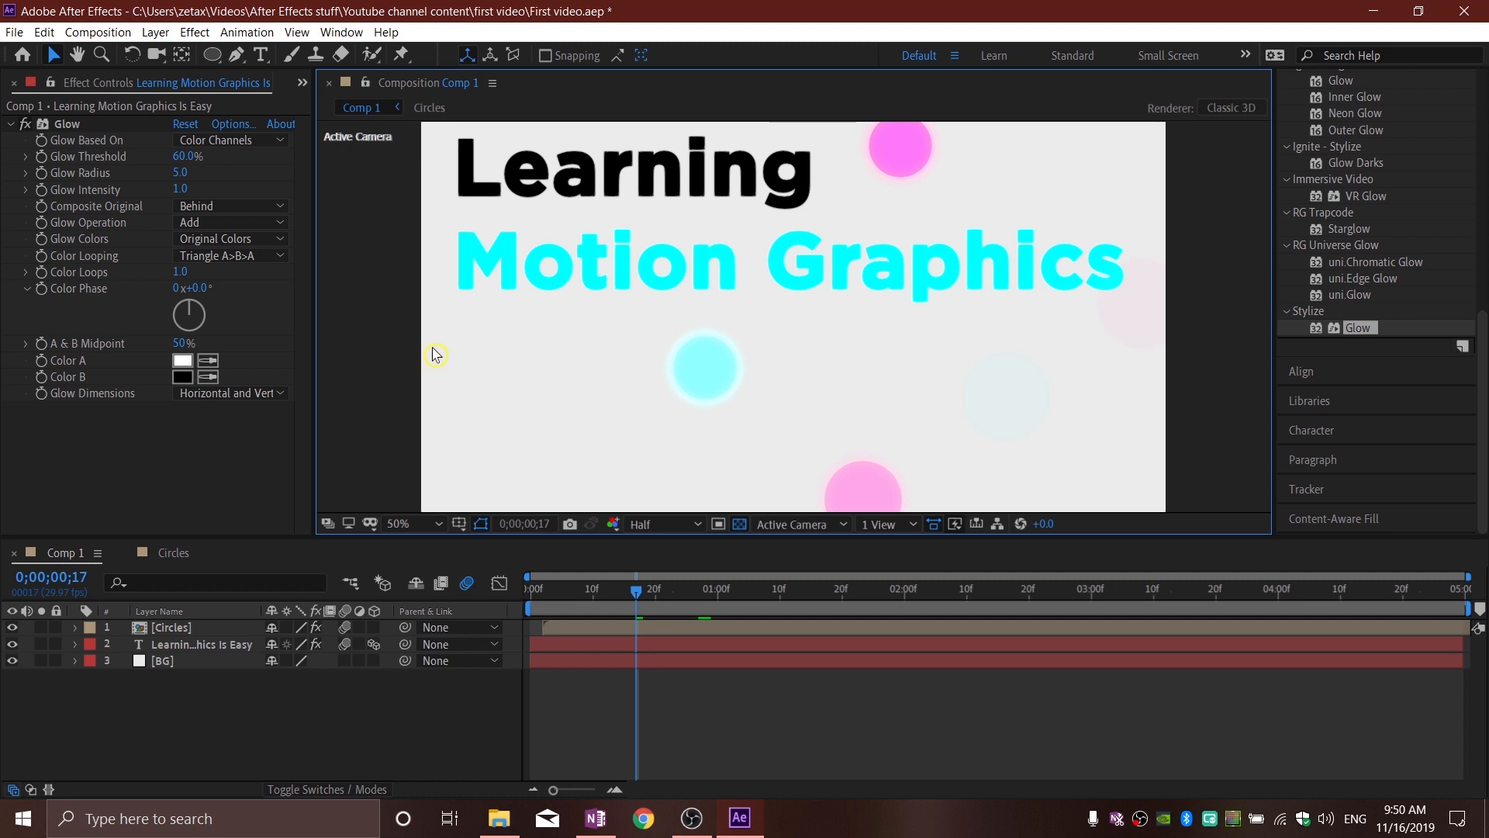
Step: Hide the BG layer and import the video file Network - 12716 into the project as footage
click(13, 661)
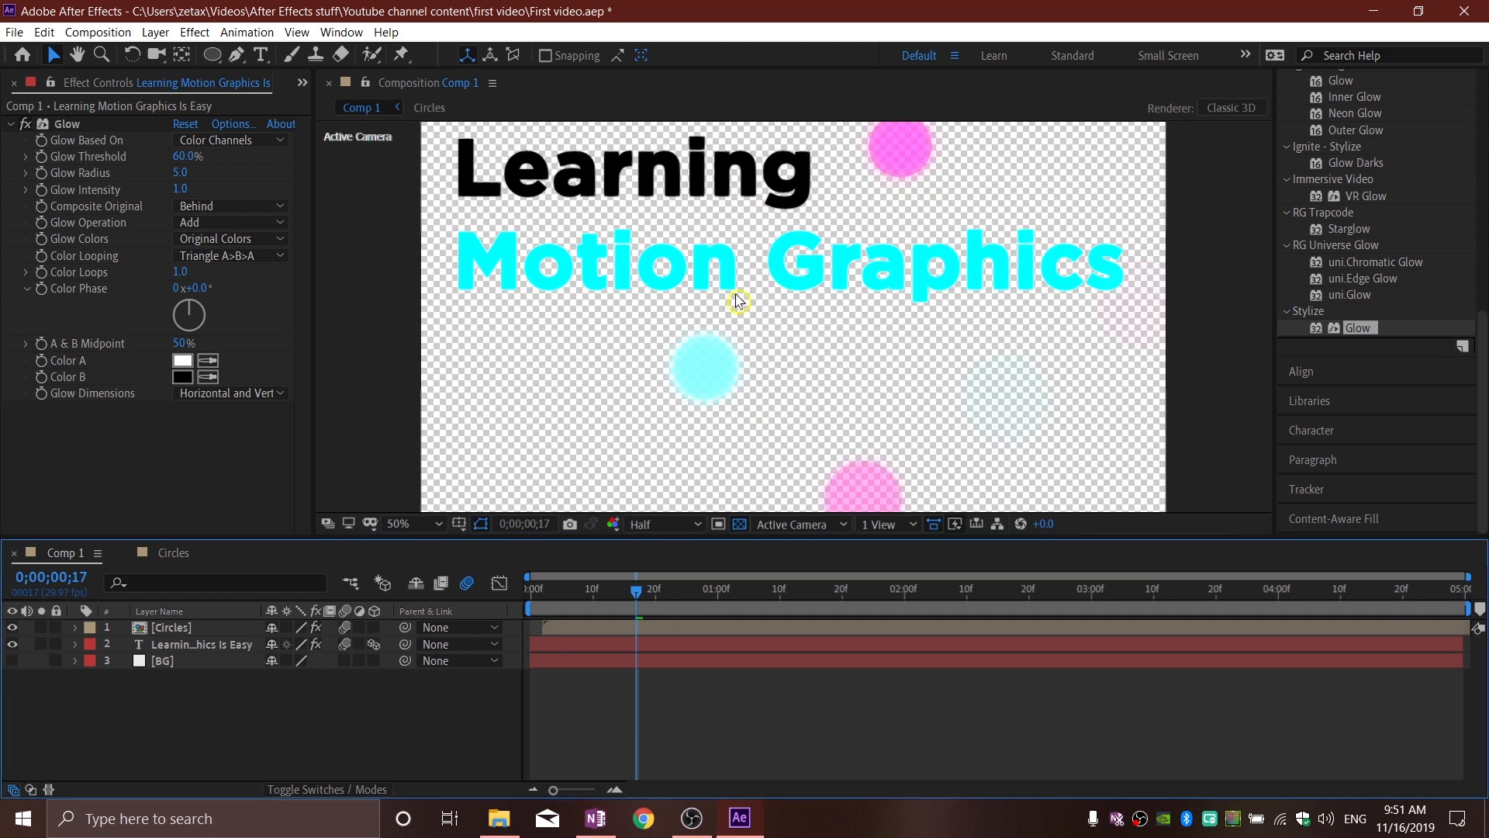
click(295, 88)
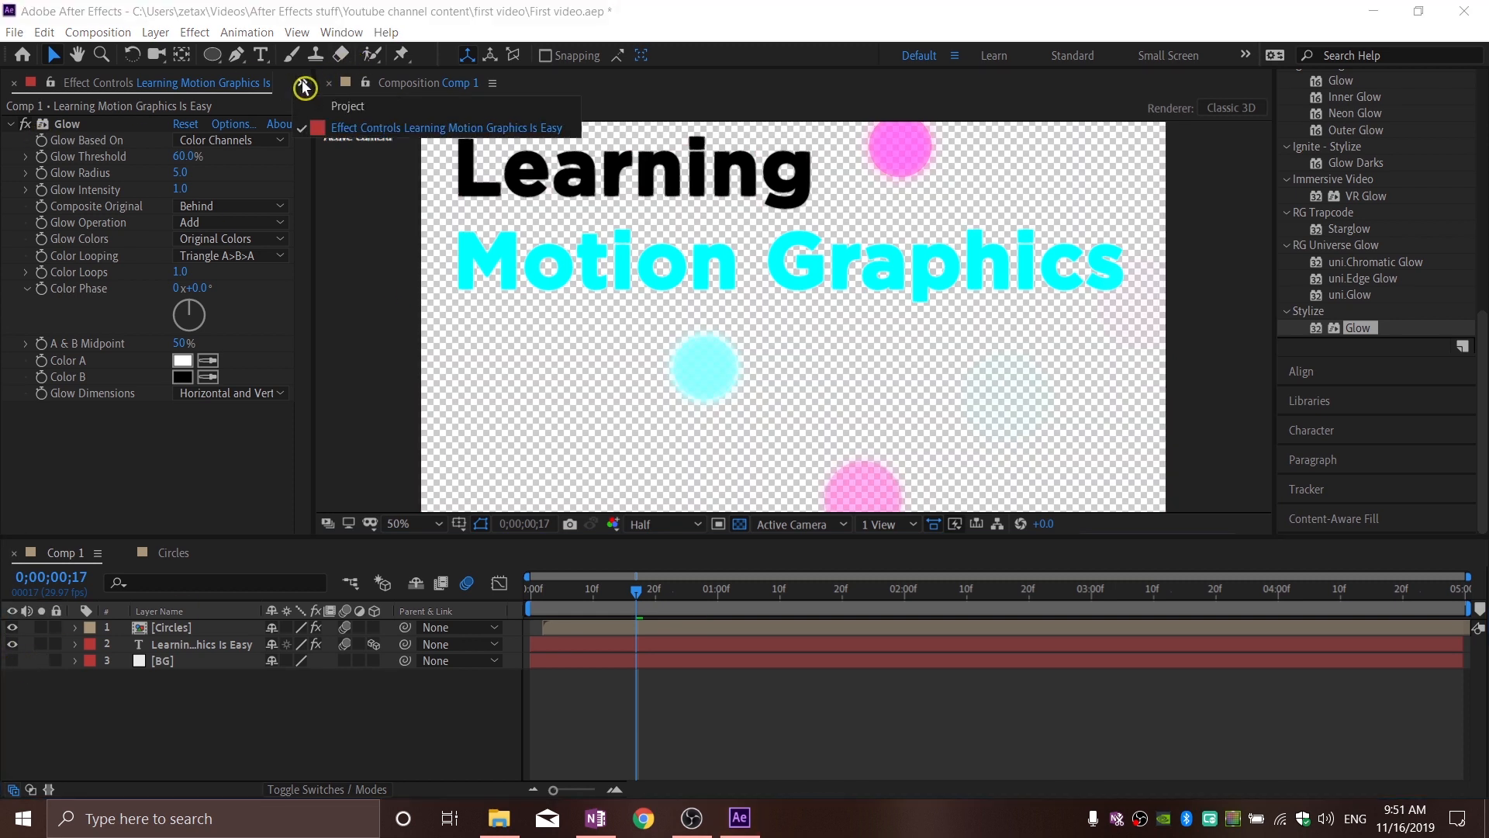
click(349, 113)
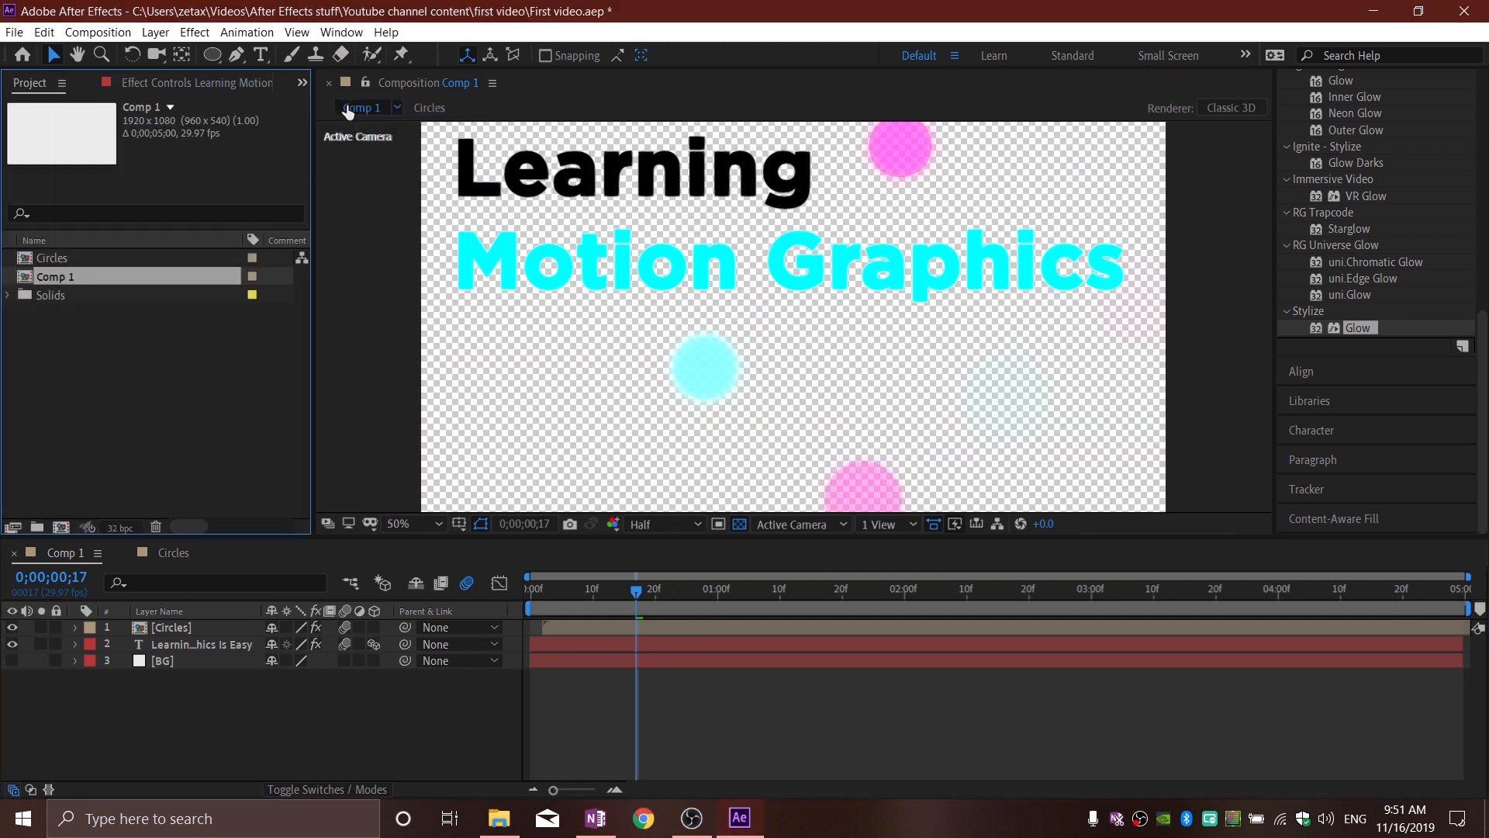
click(164, 352)
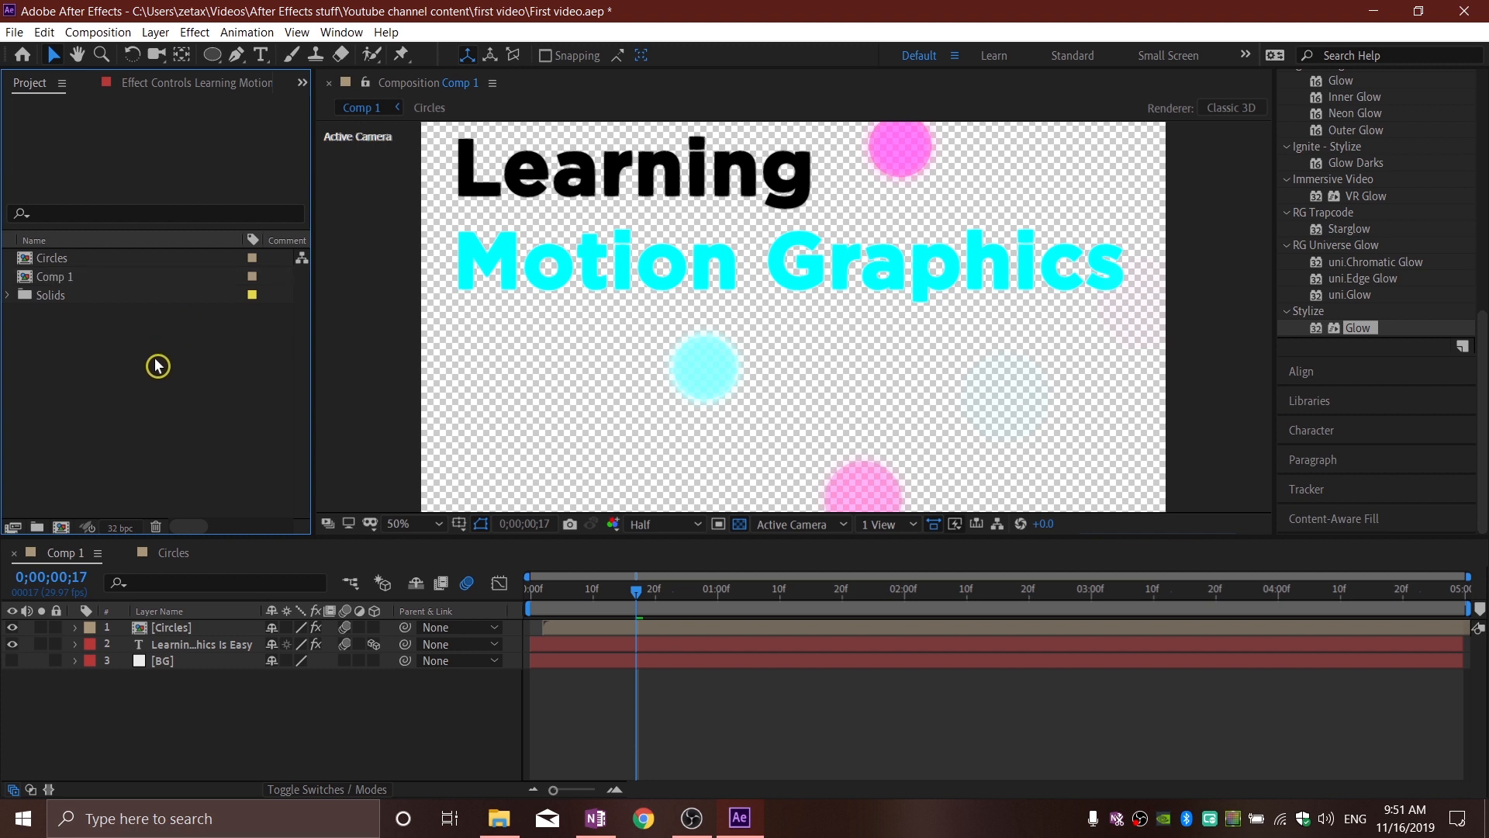
right_click(149, 368)
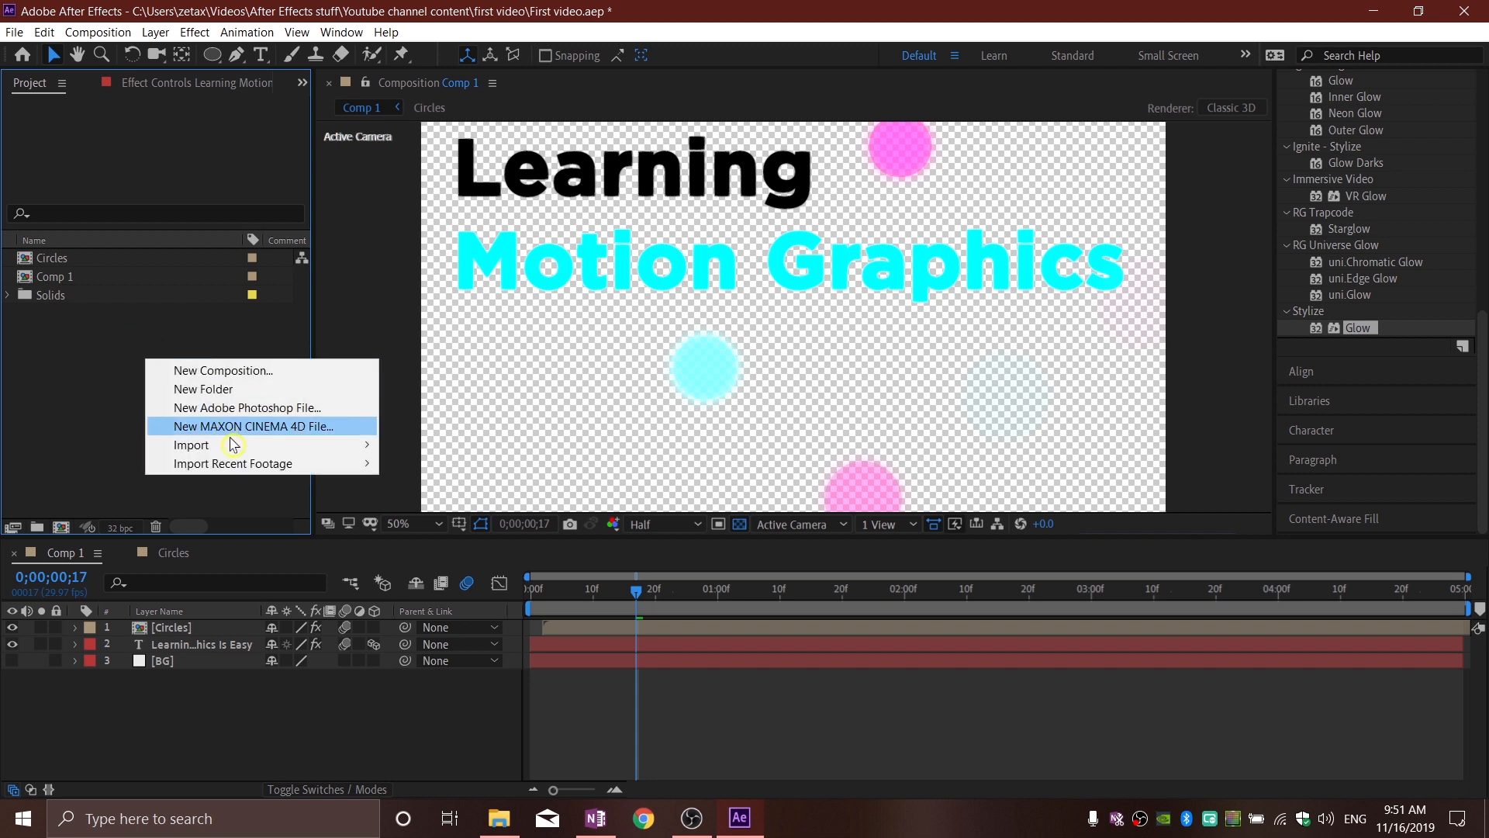
mouse_move(190, 446)
click(401, 453)
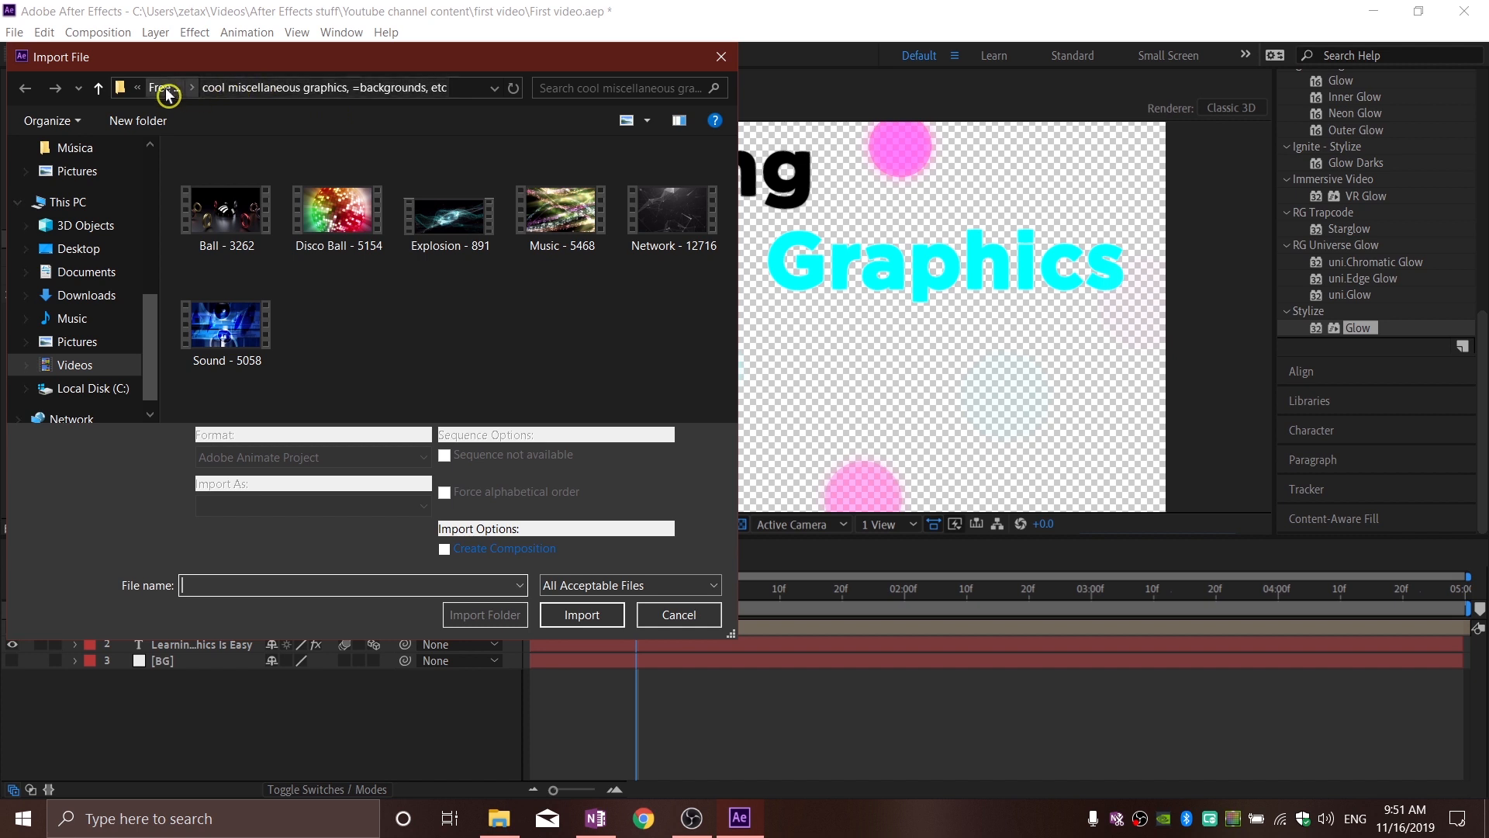
drag(332, 68, 417, 77)
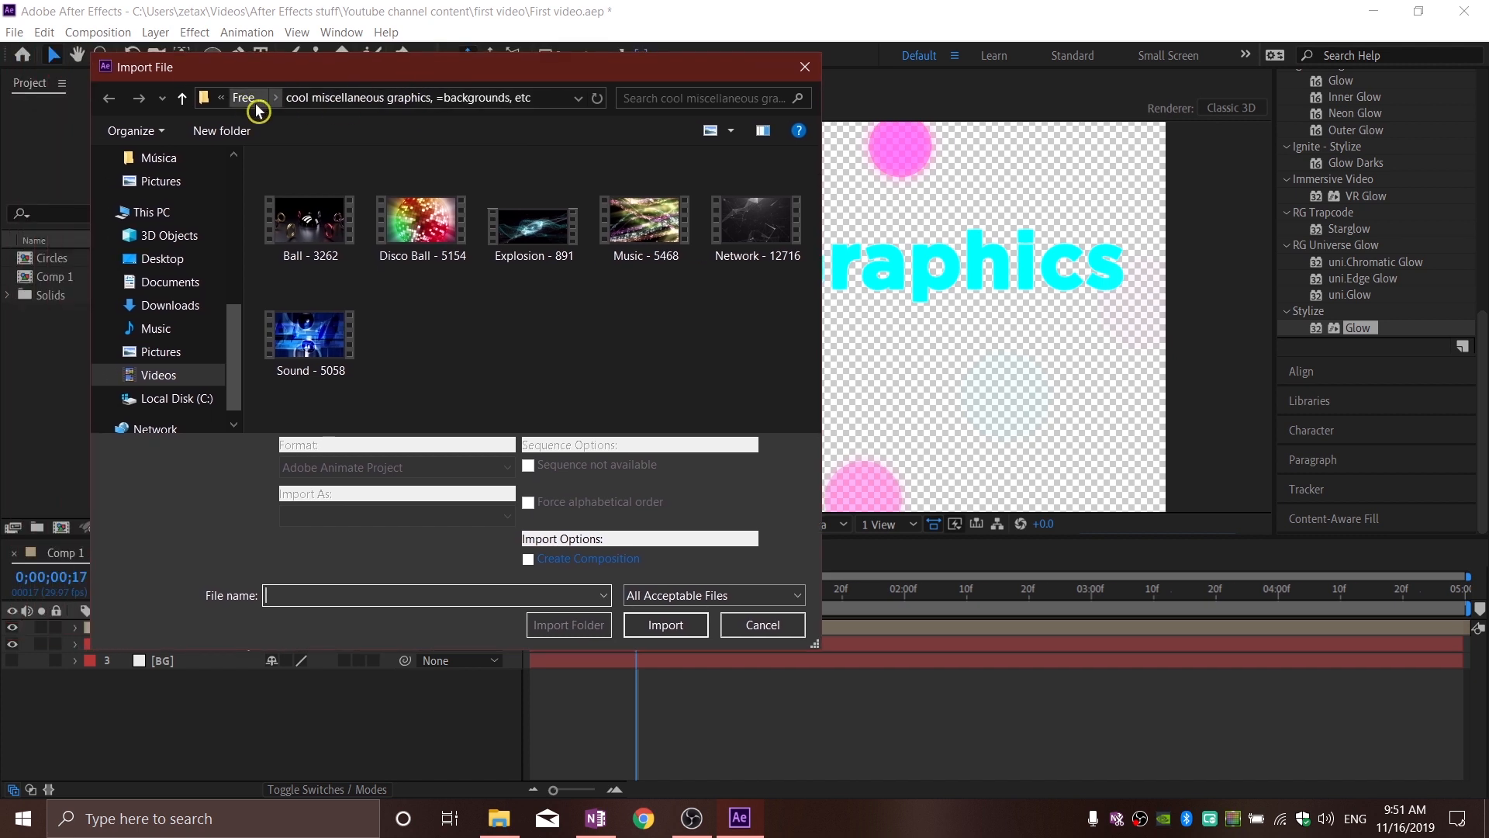
click(717, 254)
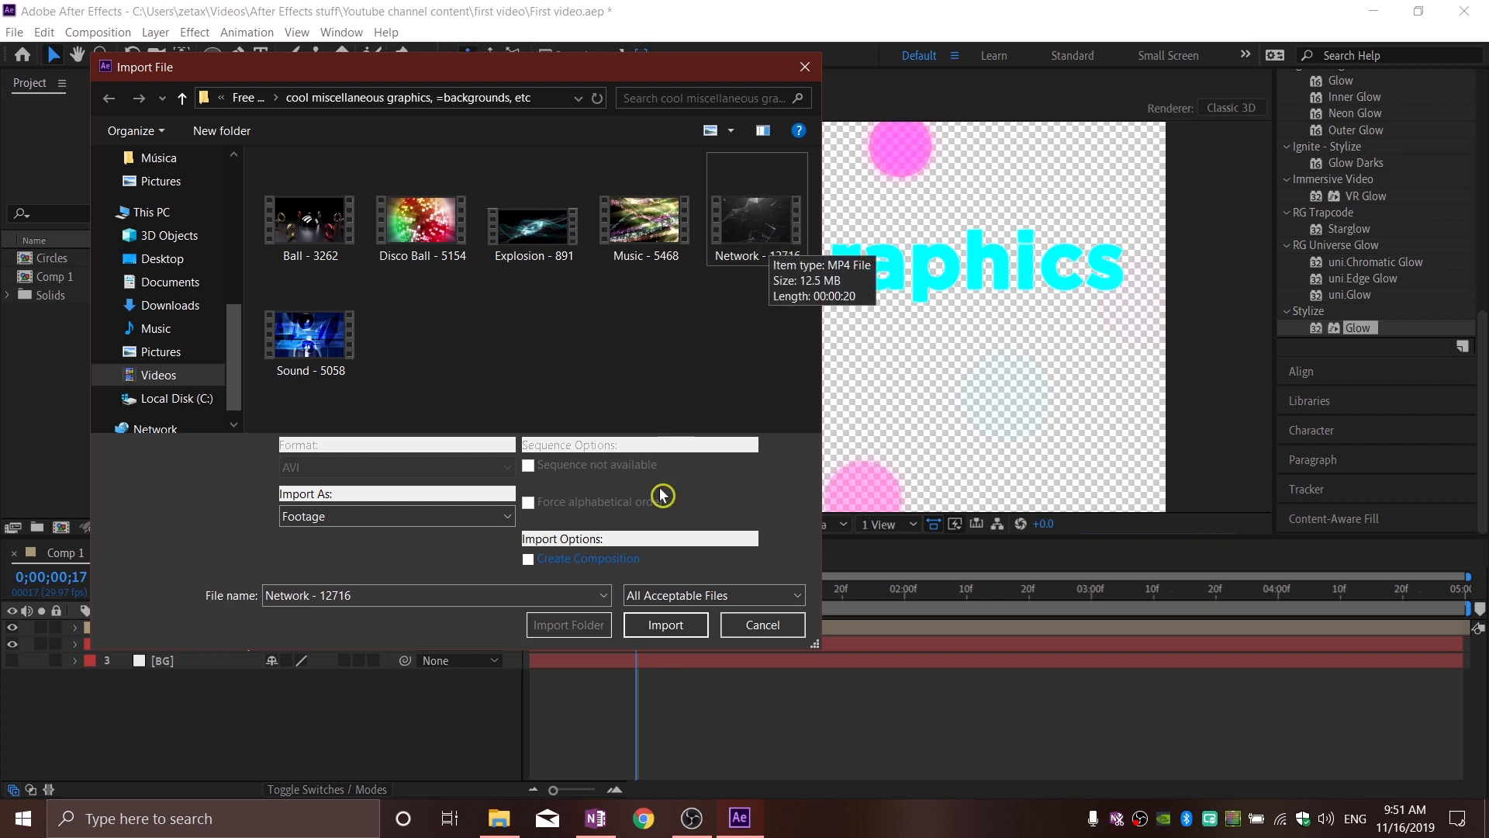
click(671, 625)
Step: Place Network - 12716.mp4 beneath the BG layer in Comp 1 and make the BG layer visible again
drag(110, 297, 154, 360)
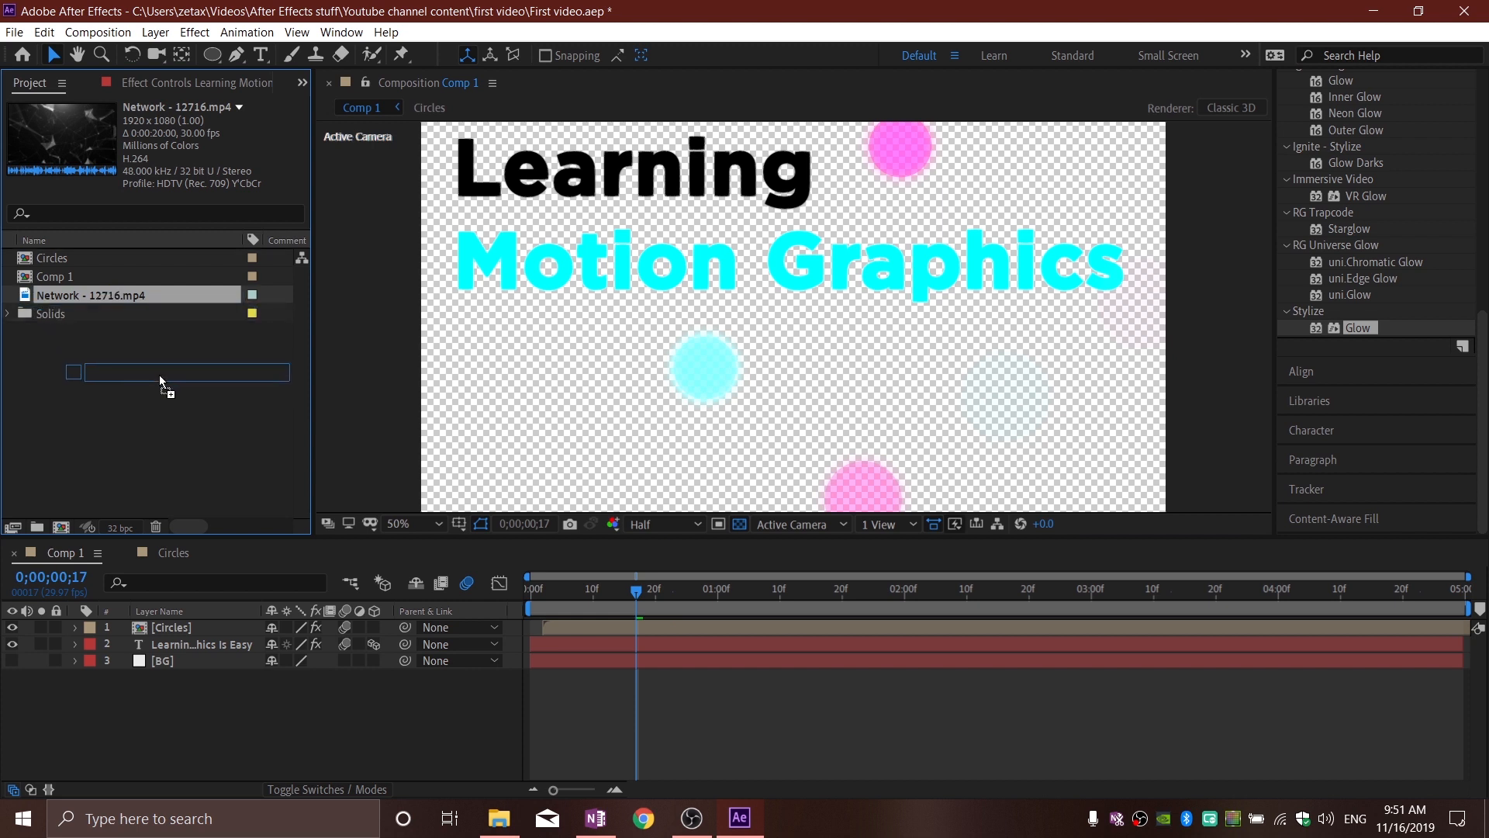
drag(189, 489, 213, 687)
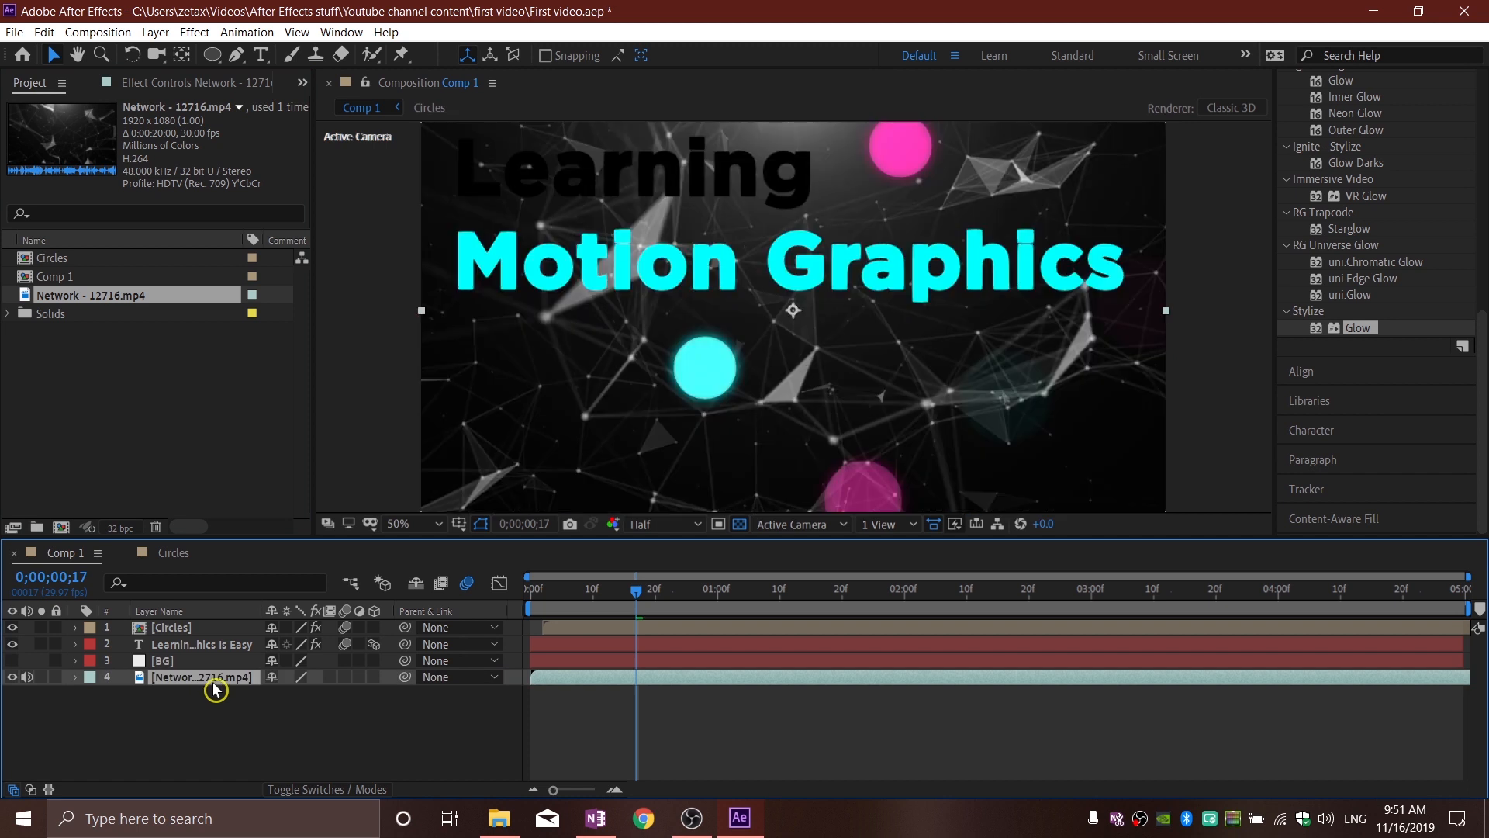
click(13, 660)
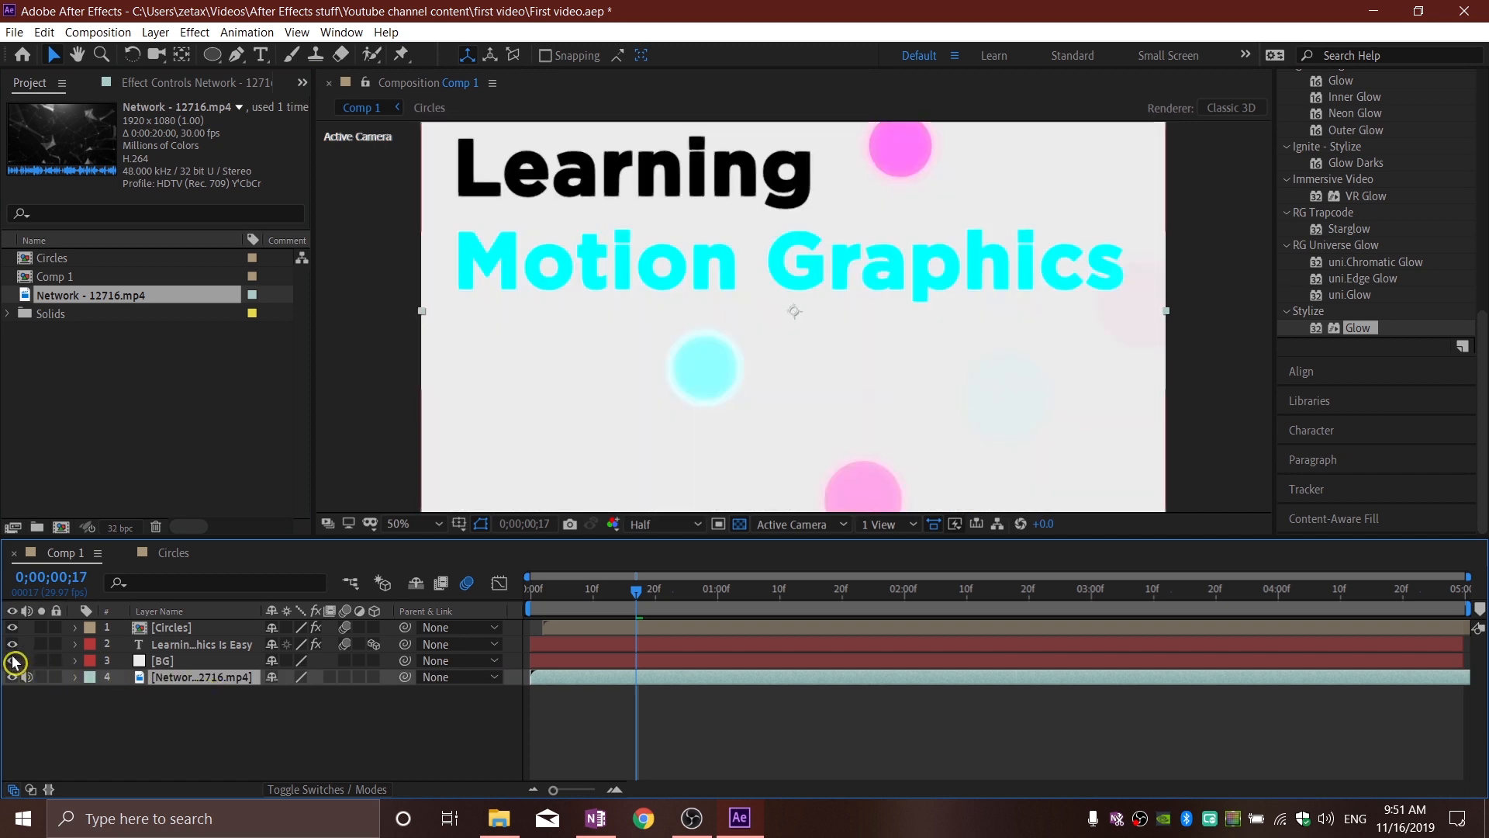
Step: Compare the background with and without the BG layer, leave that layer hidden, and go to 0;00;00;22
click(13, 661)
click(13, 661)
click(13, 661)
click(13, 663)
click(13, 666)
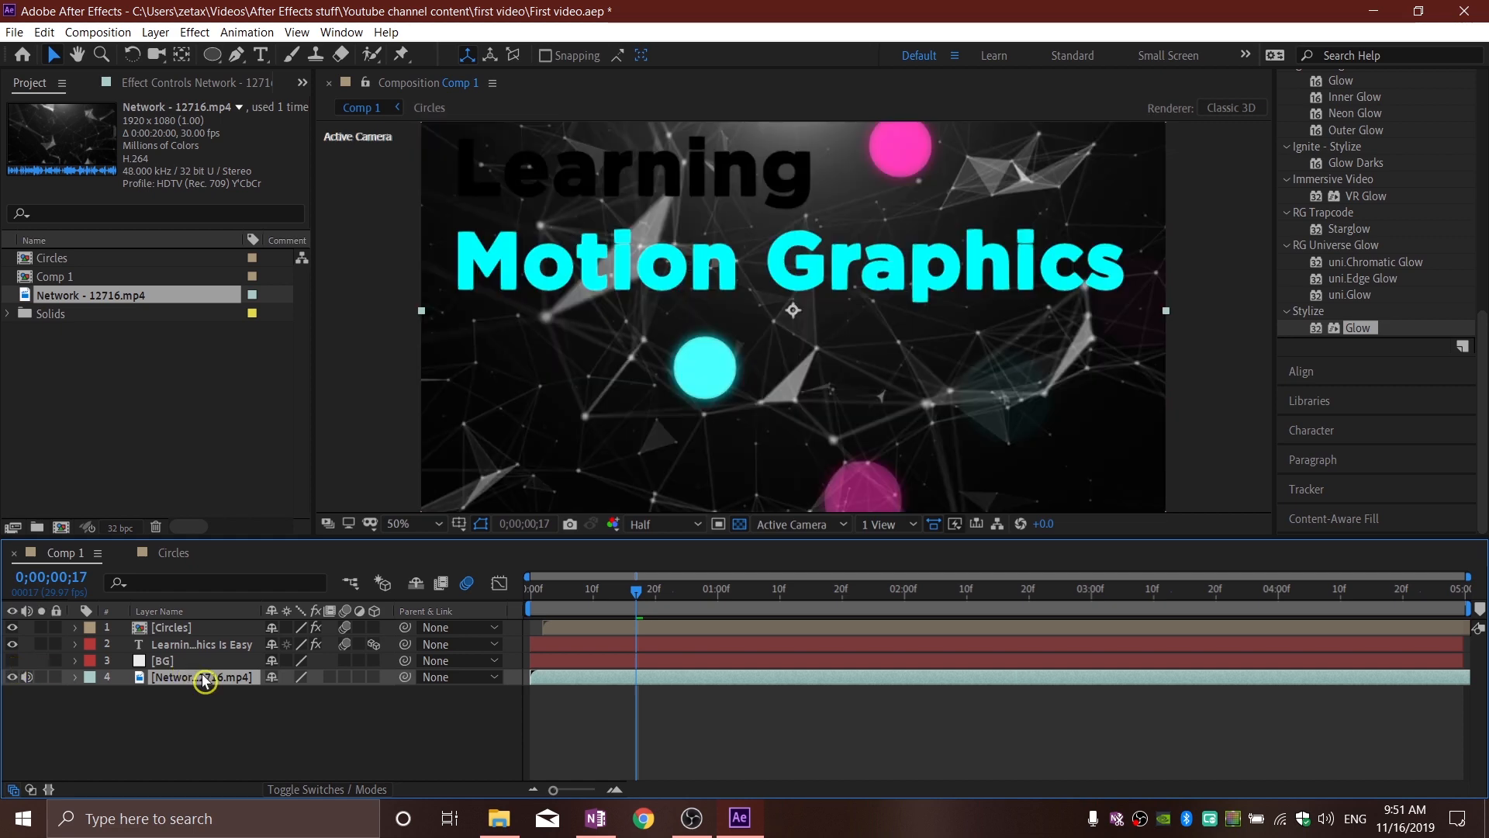
drag(636, 597, 662, 598)
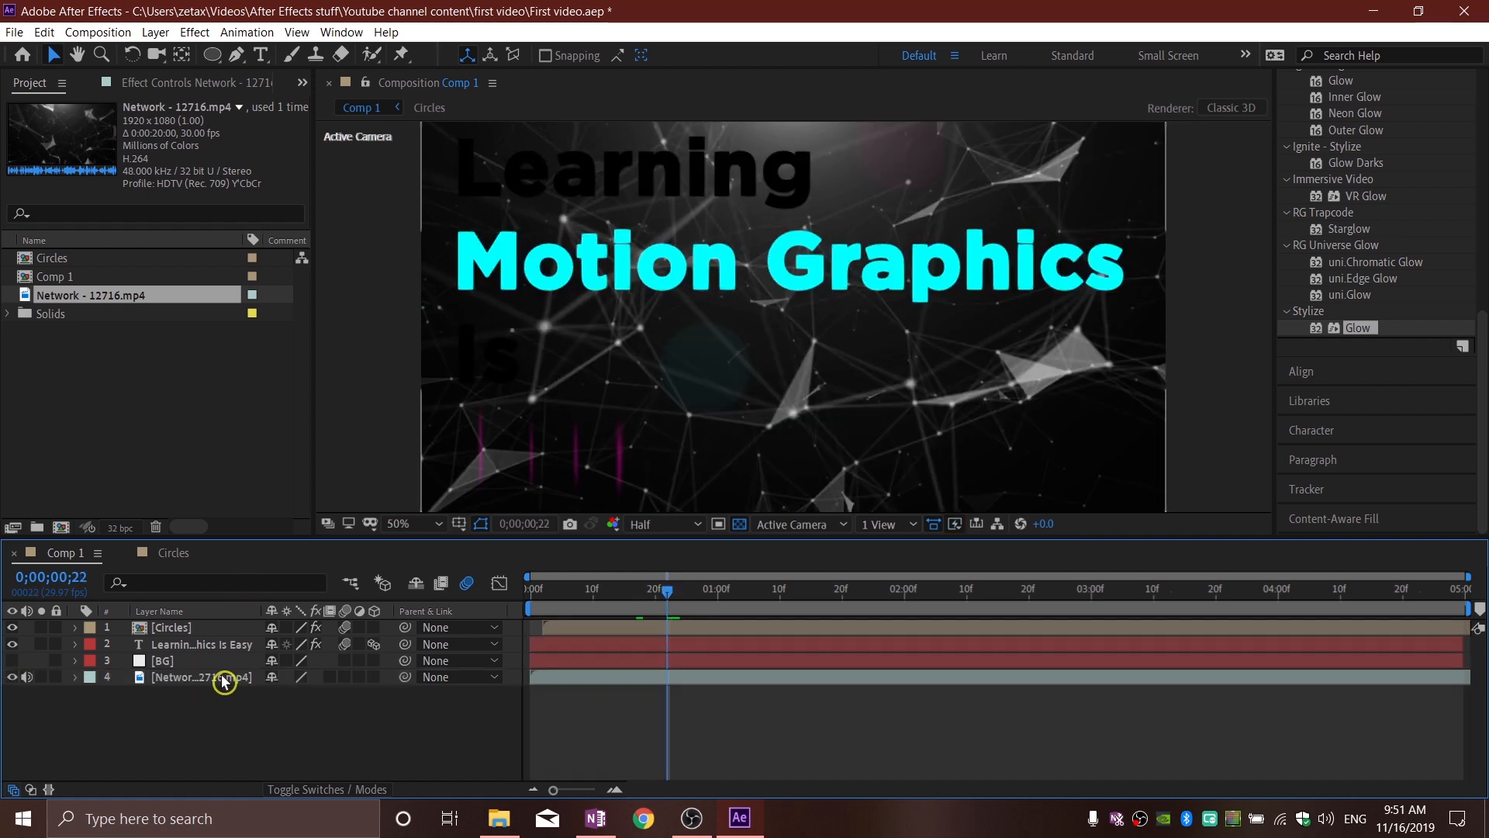
Step: Find the Tritone color correction effect and apply it to the Network - 12716.mp4 layer
scroll(1380, 316, up, 7)
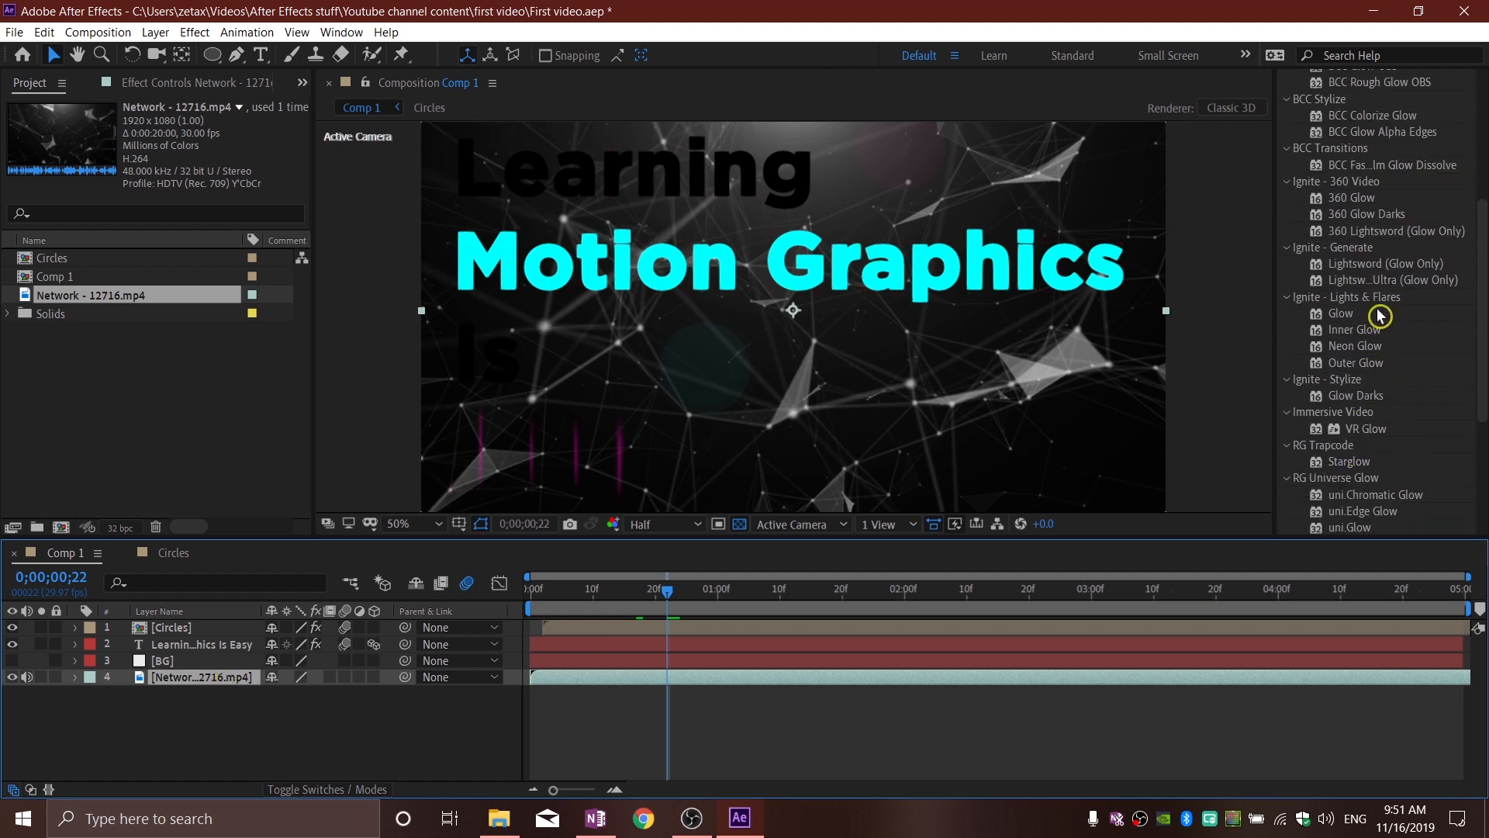
click(1400, 166)
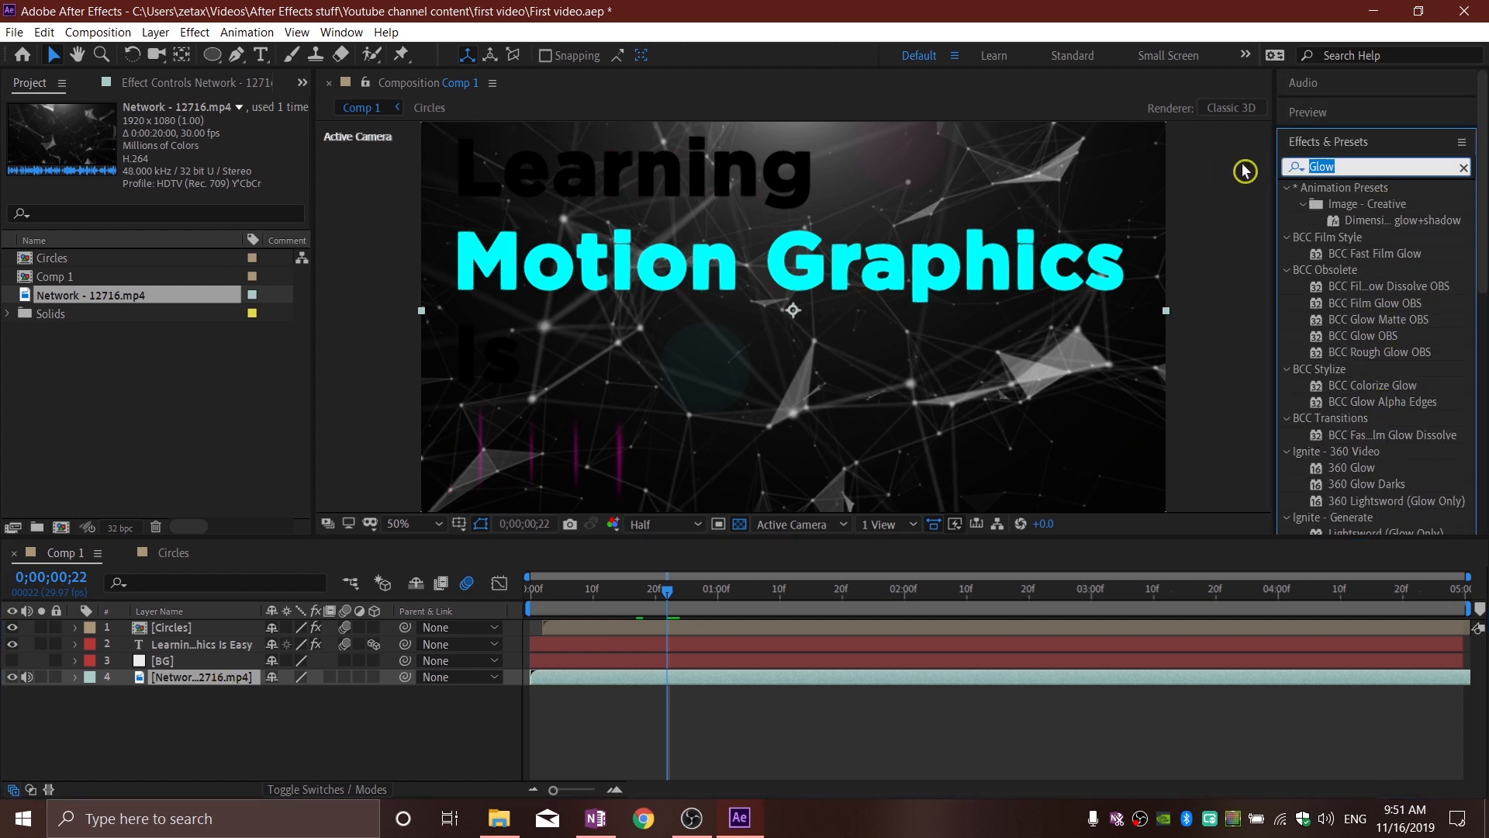
text(twiton)
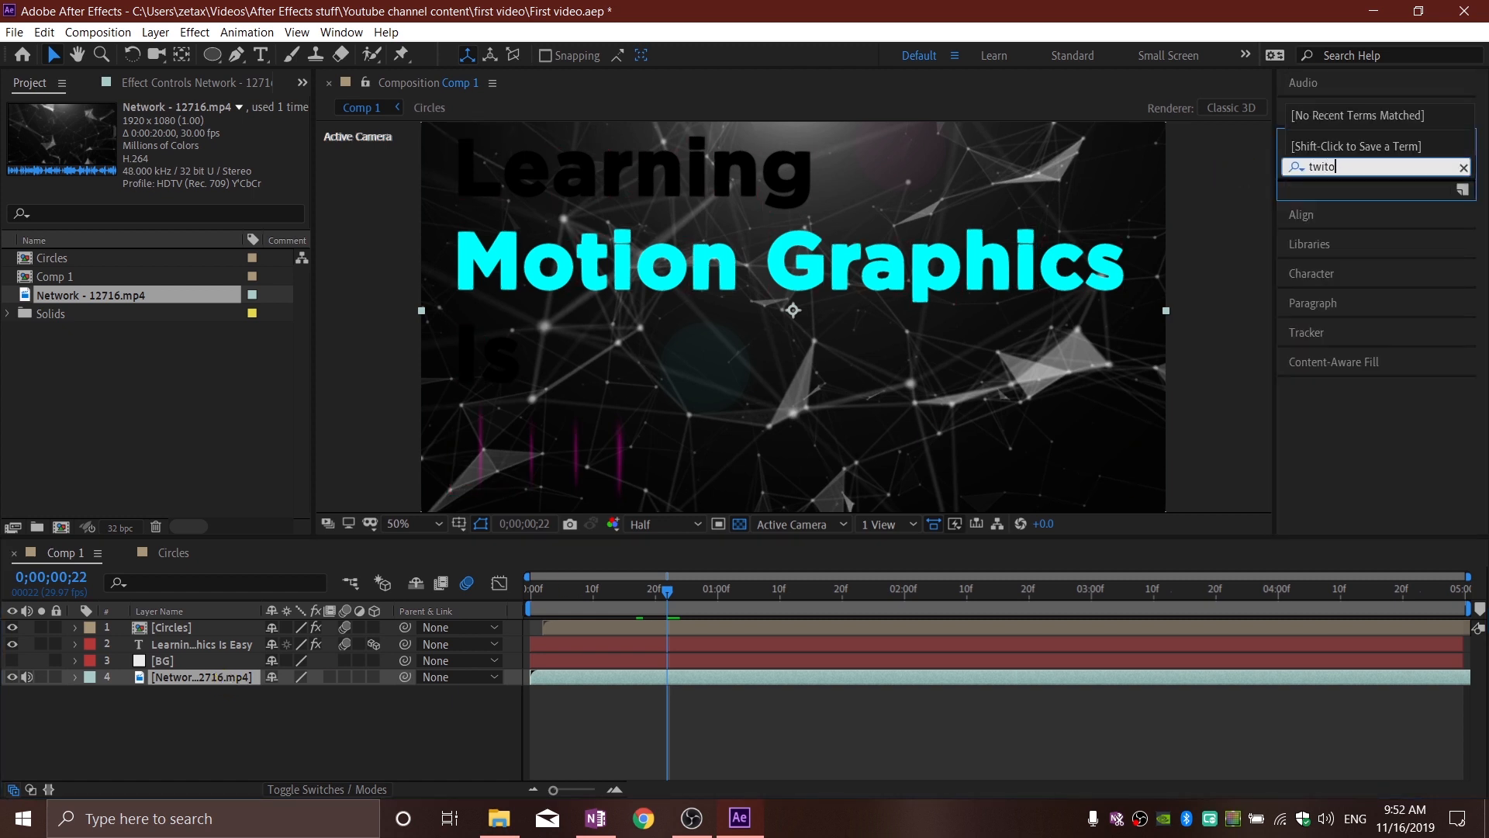
key(BackSpace)
key(BackSpace)
key(BackSpace)
key(BackSpace)
text(ritone)
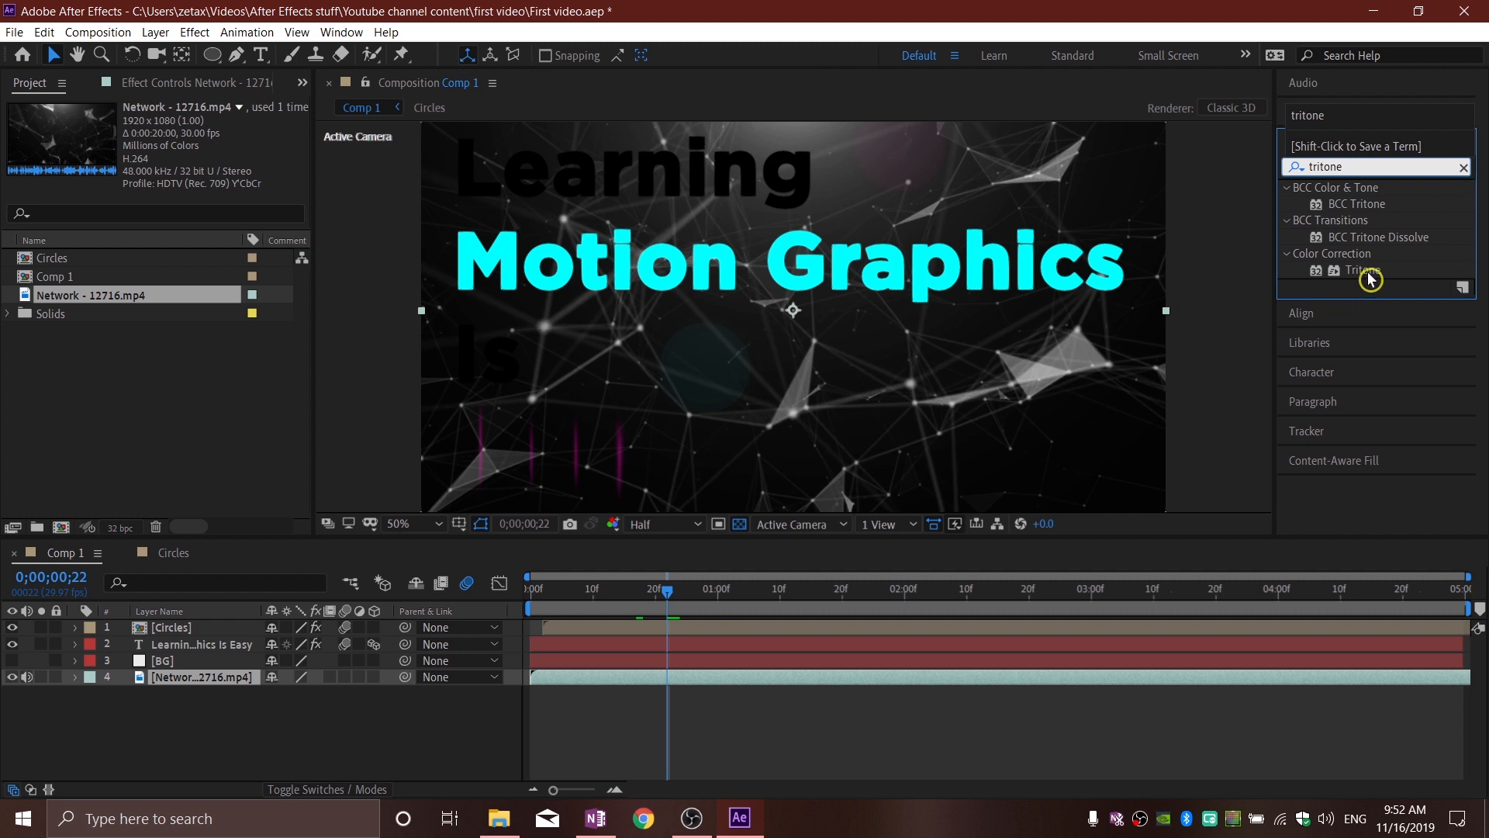
drag(1370, 273, 192, 686)
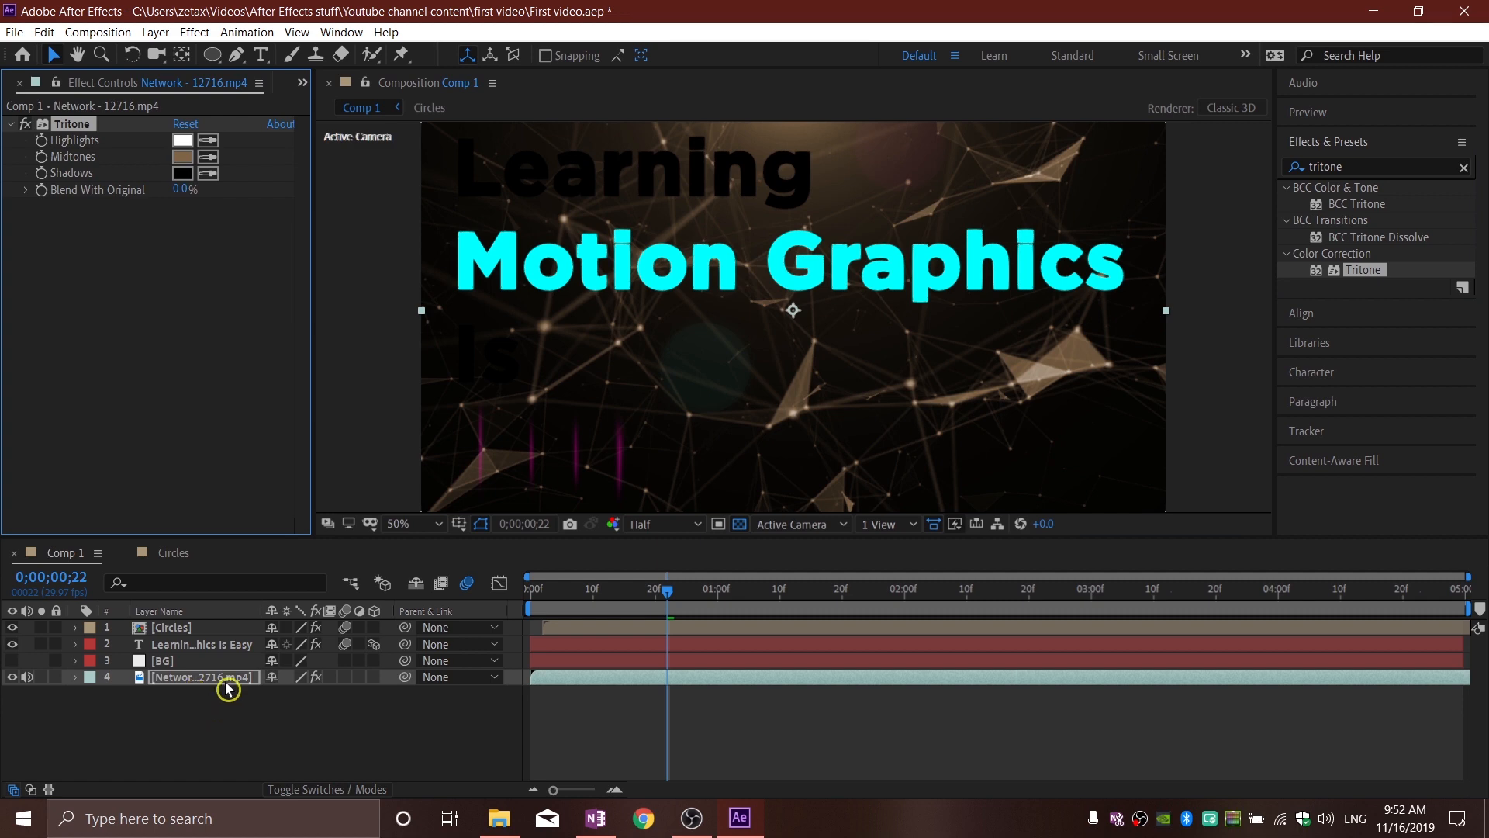
Step: Set Tritone's Blend With Original to 50% and its Midtones color to pink, and preview the animation up to 0;00;01;01
drag(184, 189, 235, 187)
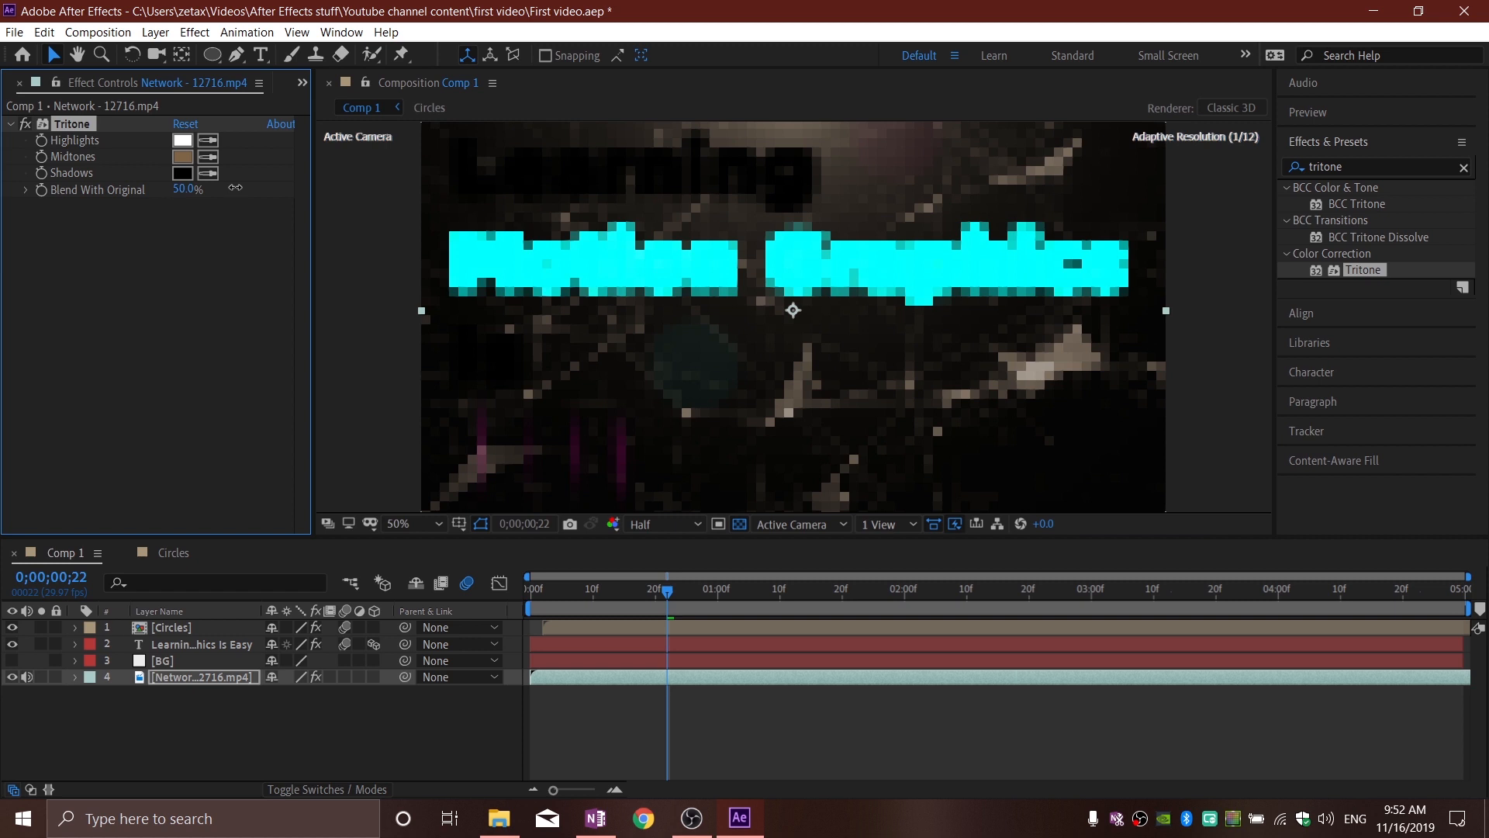
click(190, 161)
drag(293, 177, 295, 88)
key(Return)
mouse_move(667, 593)
mouse_down()
mouse_move(565, 606)
mouse_move(655, 598)
mouse_up()
key(space)
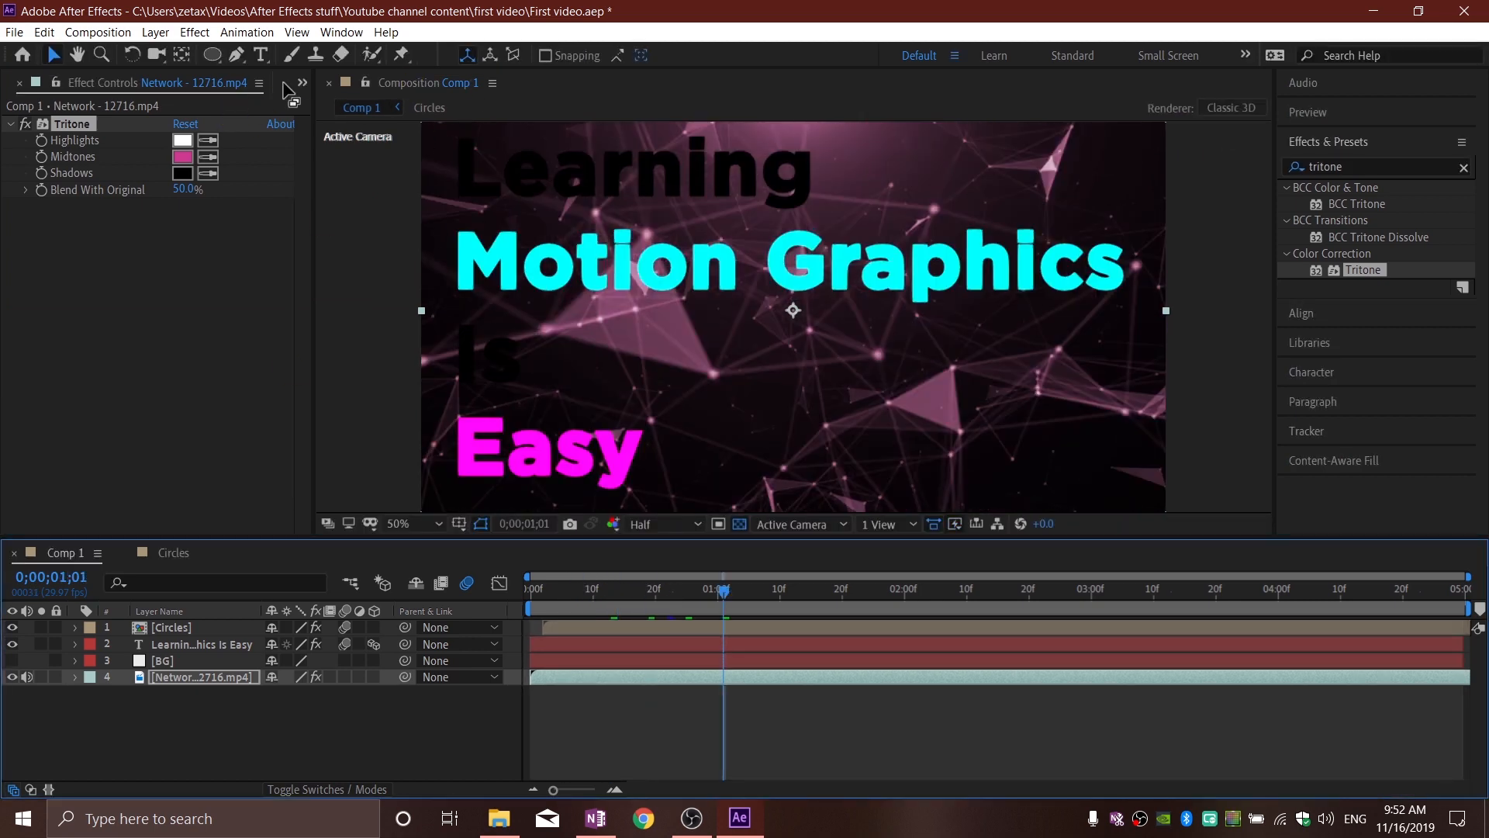
Step: Select the word "Learning" in the text layer with the Type tool
click(261, 55)
drag(817, 174, 459, 188)
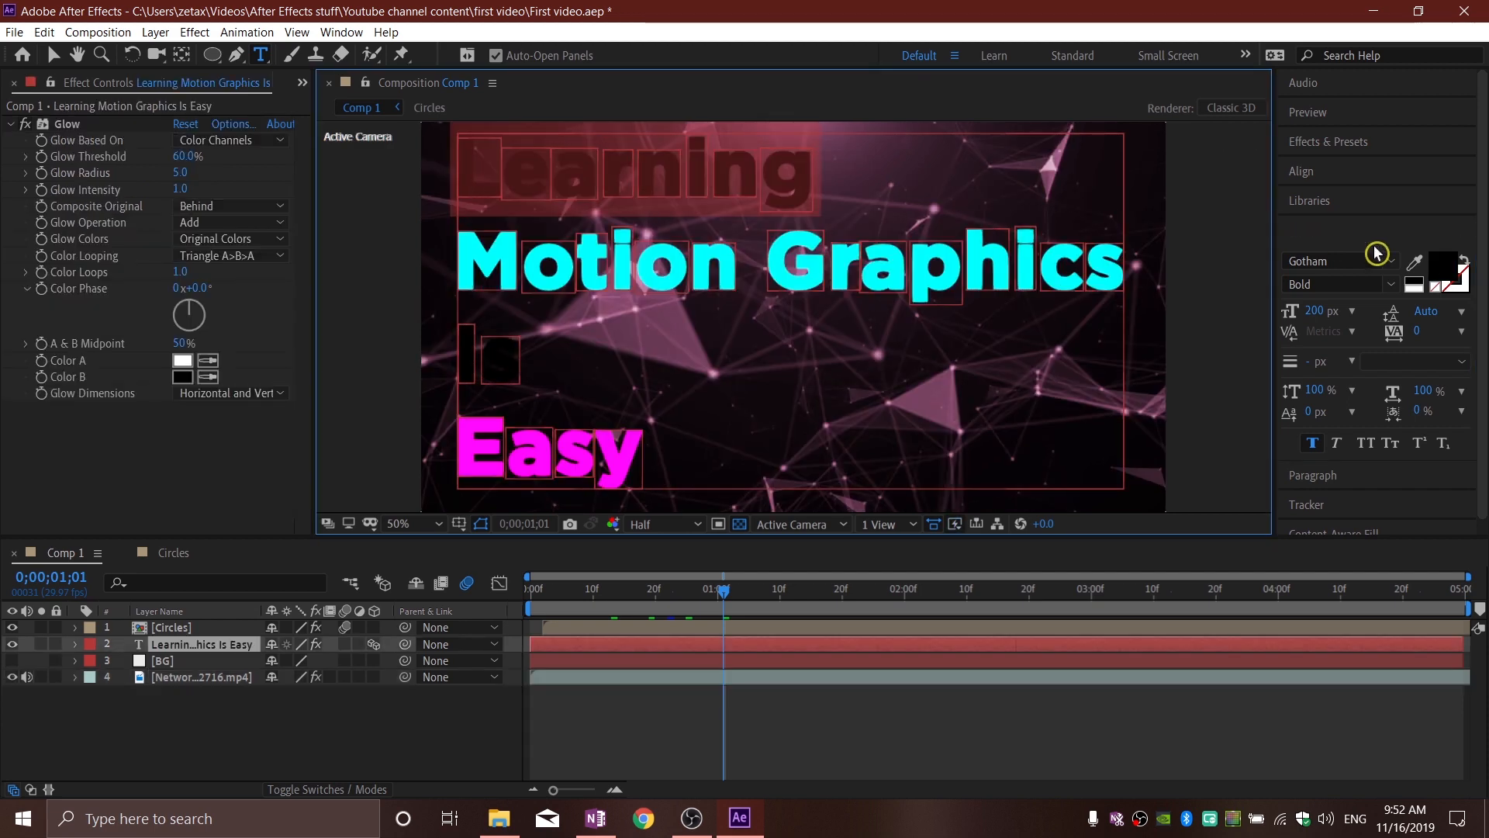